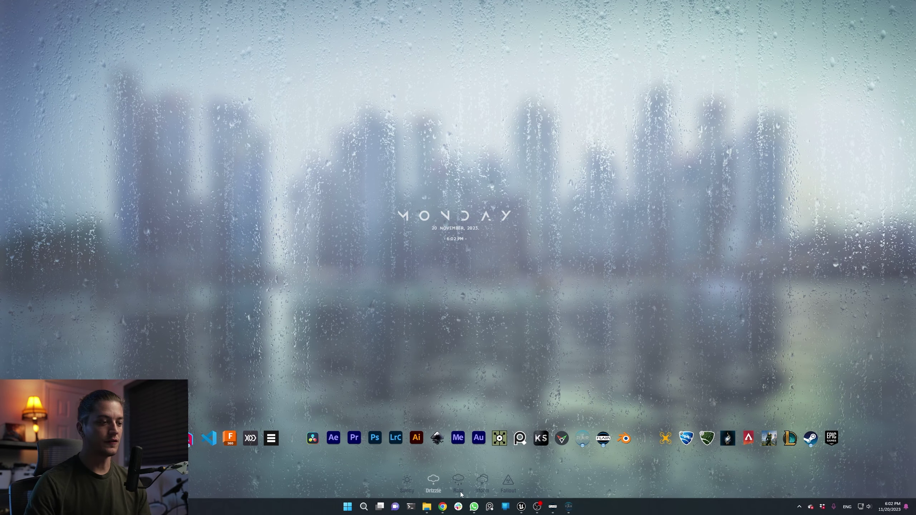
# Look at the AddRoutes add-on download page in the browser, then minimize the browser window
pyautogui.click(443, 507)
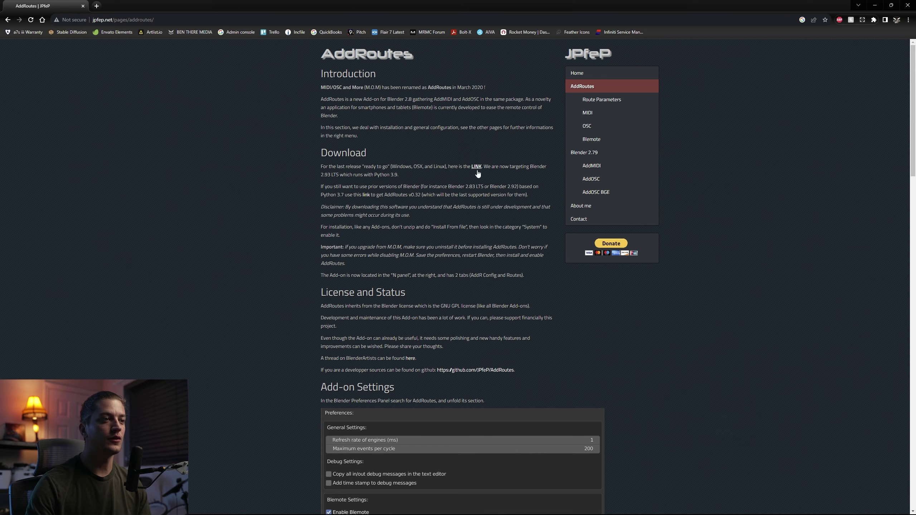
pyautogui.click(875, 5)
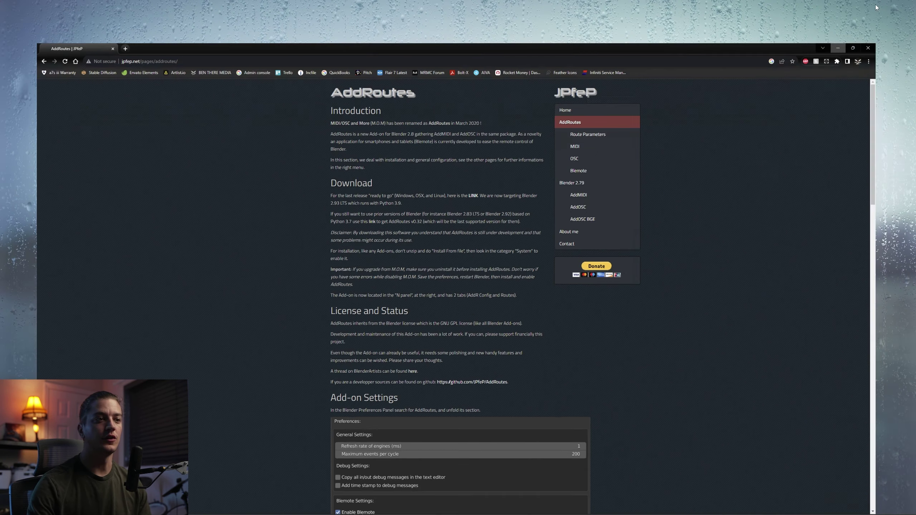
# Switch to Blender, start a new General file and use the Layout workspace
pyautogui.click(625, 436)
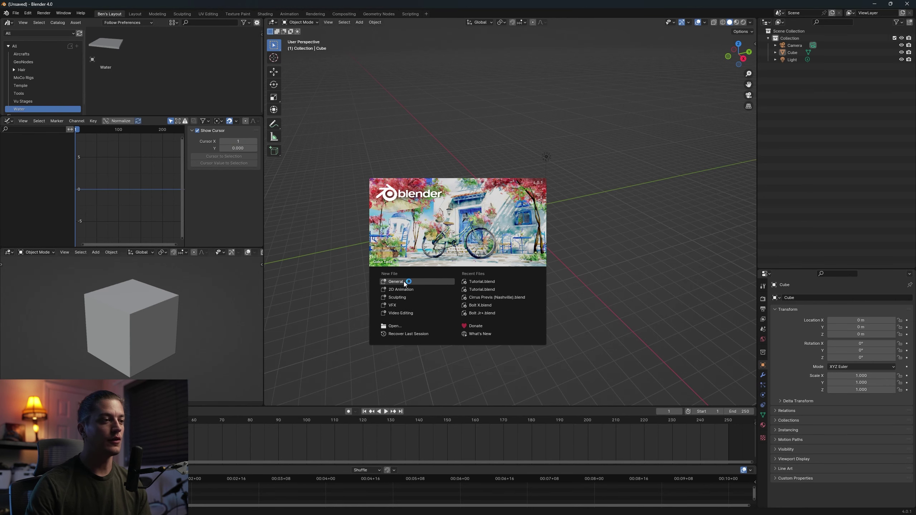
pyautogui.click(396, 282)
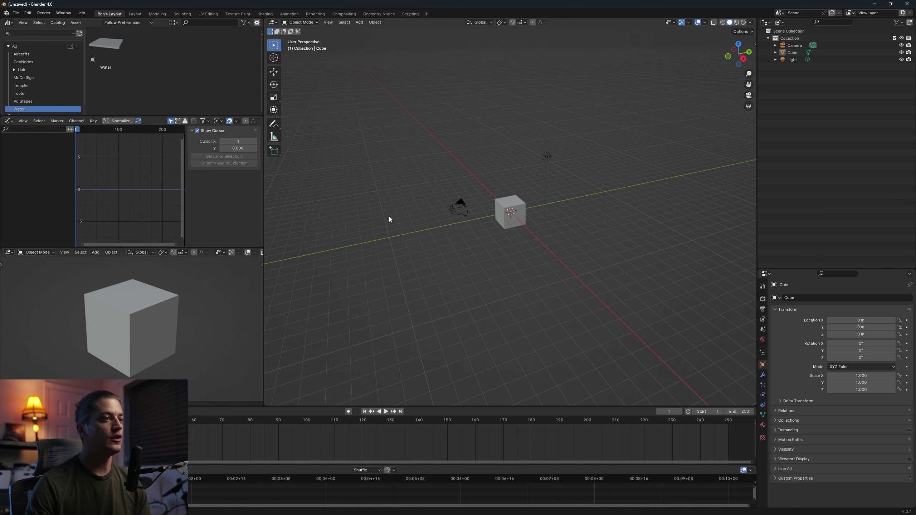
pyautogui.click(135, 14)
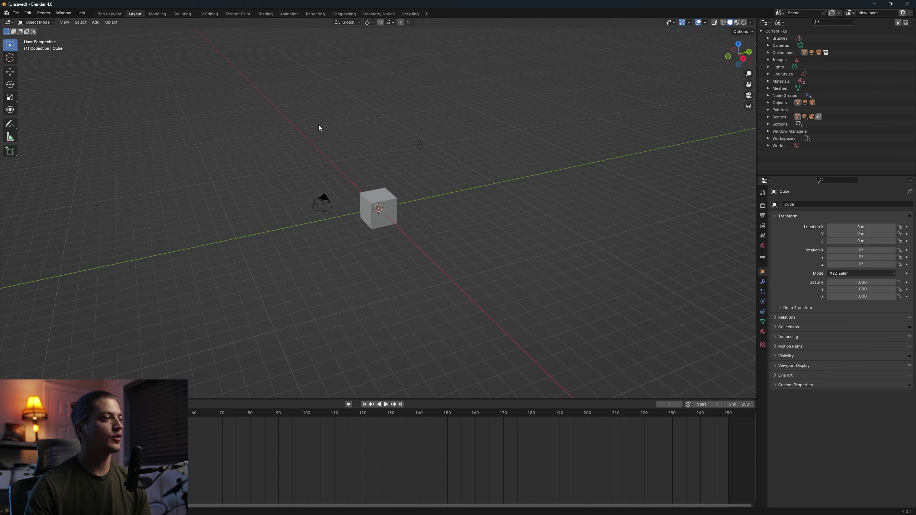
# Delete the default cube, camera and light from the scene
pyautogui.moveTo(376, 172); pyautogui.dragTo(383, 170, button='middle')
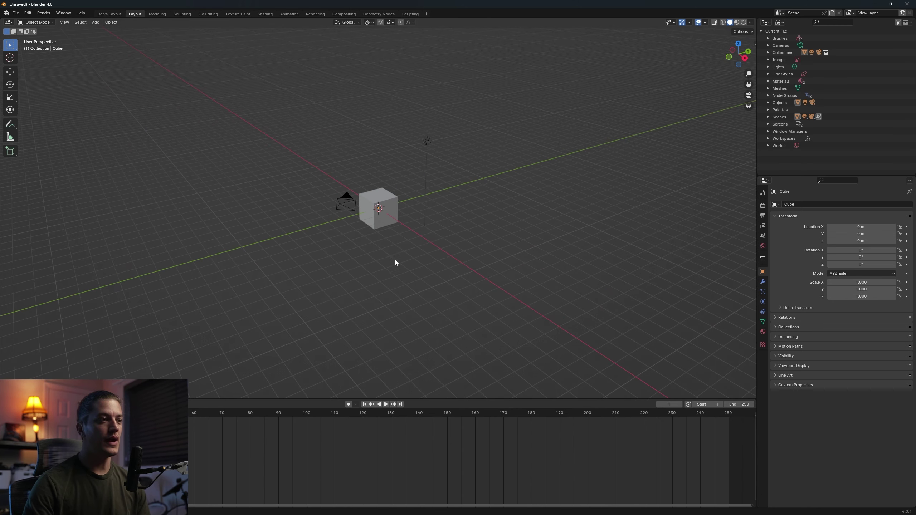
pyautogui.moveTo(390, 249); pyautogui.dragTo(431, 243, button='middle')
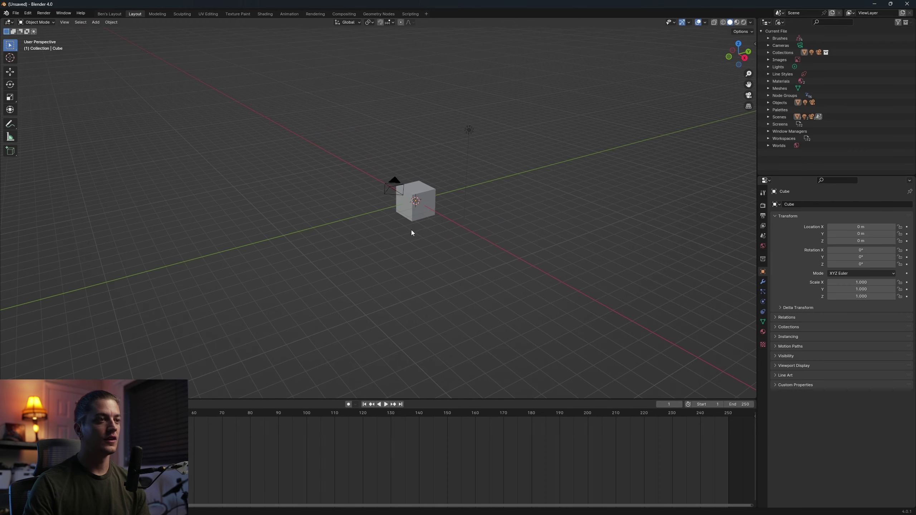
pyautogui.press('a')
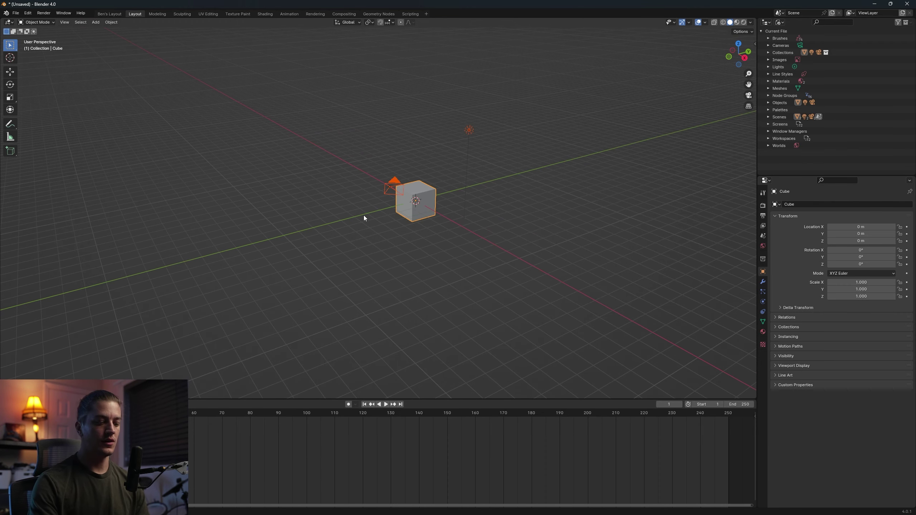
pyautogui.press('Delete')
pyautogui.moveTo(151, 84); pyautogui.dragTo(348, 149, button='middle')
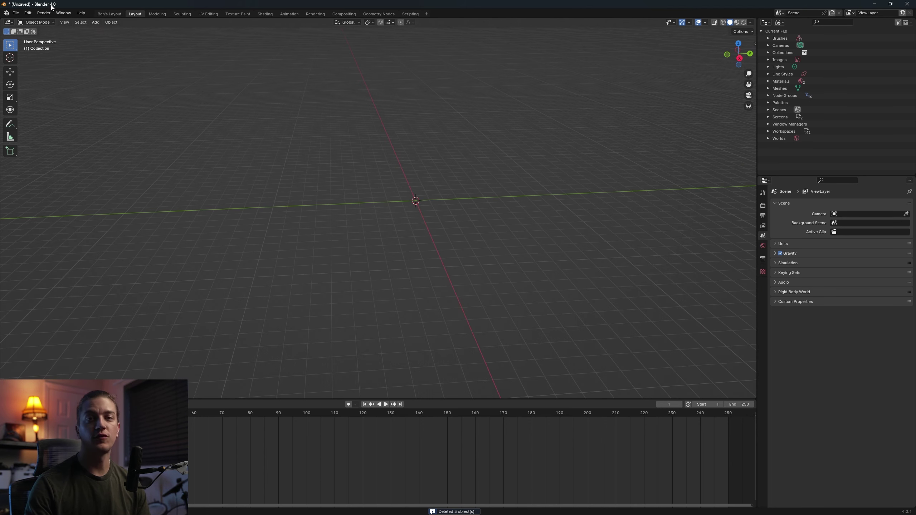
# Open the add-on preferences and view the file browser for installing an add-on, then close it without installing anything
pyautogui.click(28, 13)
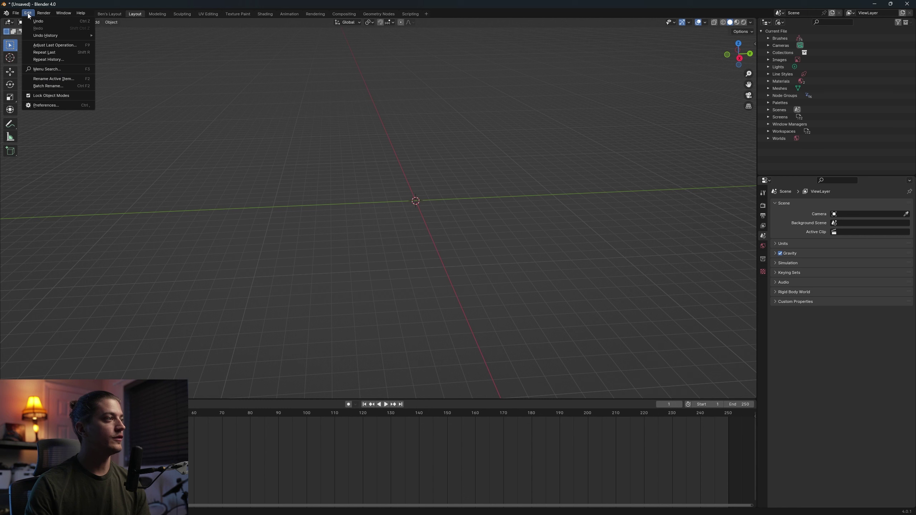
pyautogui.click(61, 105)
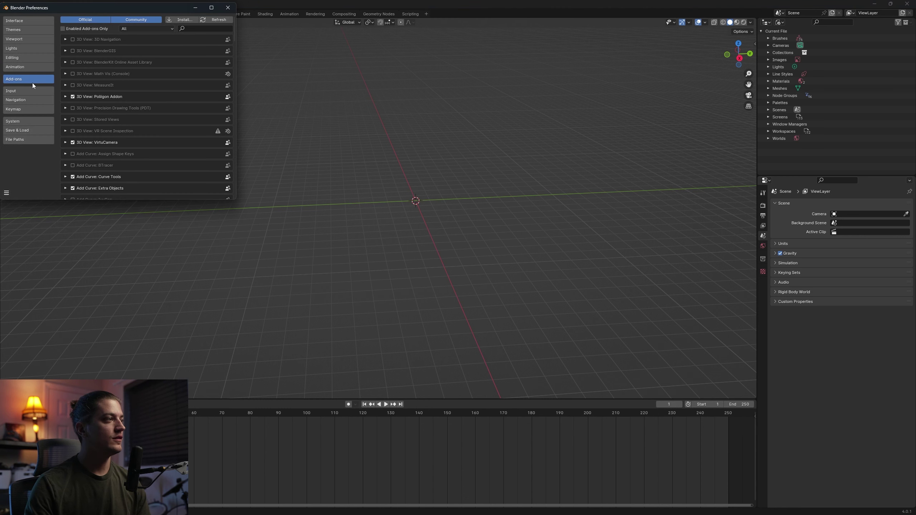
pyautogui.click(176, 19)
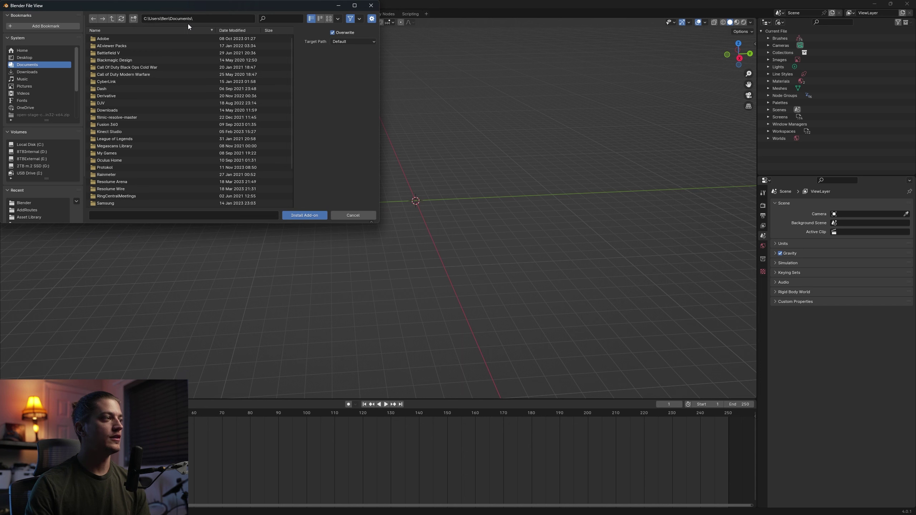
pyautogui.click(370, 6)
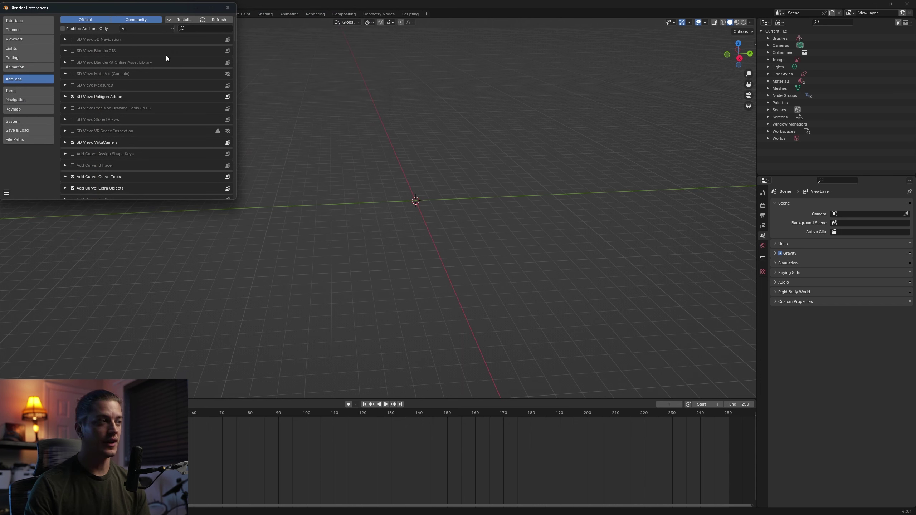
# Search the add-ons for "addrou" to check that AddRoutes is enabled, then close the preferences
pyautogui.click(193, 29)
pyautogui.write('ad')
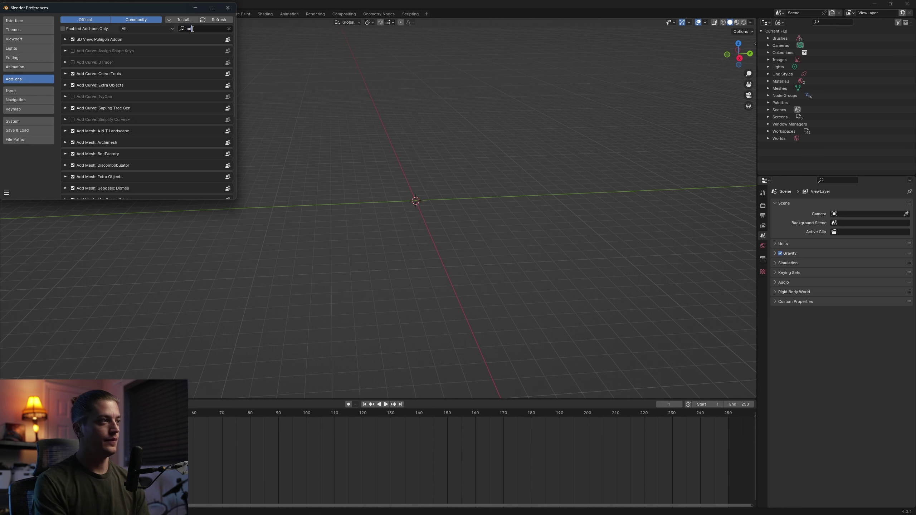
pyautogui.write('drou')
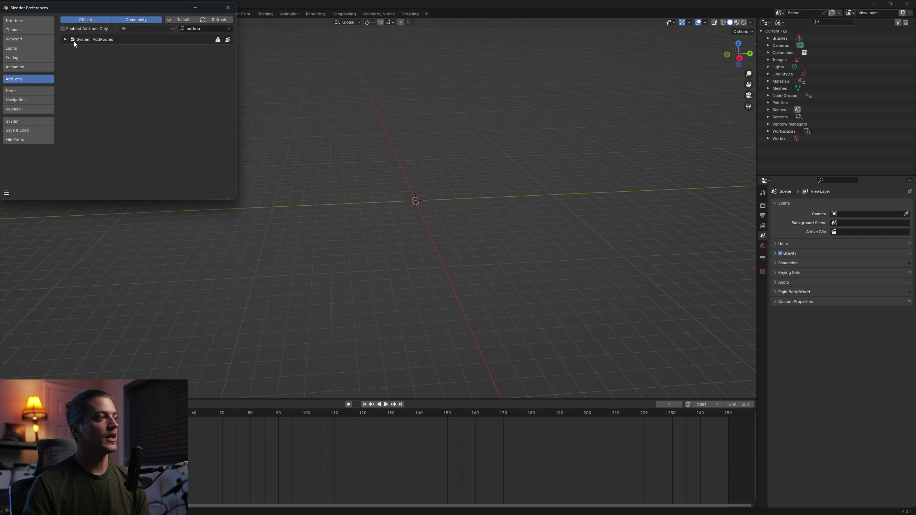
pyautogui.click(228, 7)
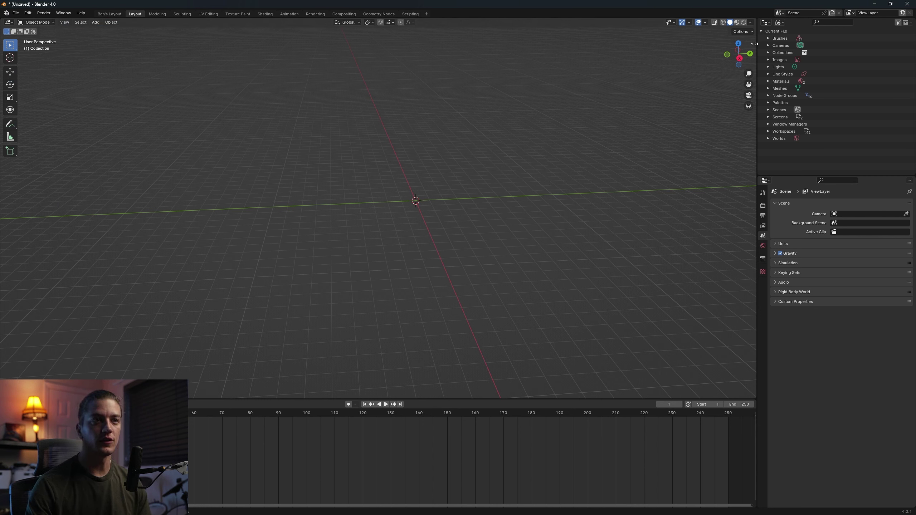
# In the AddRoutes OSC configuration, set the listening address to 127.0.0.1 and the input port to 6969, and enable the input
pyautogui.press('n')
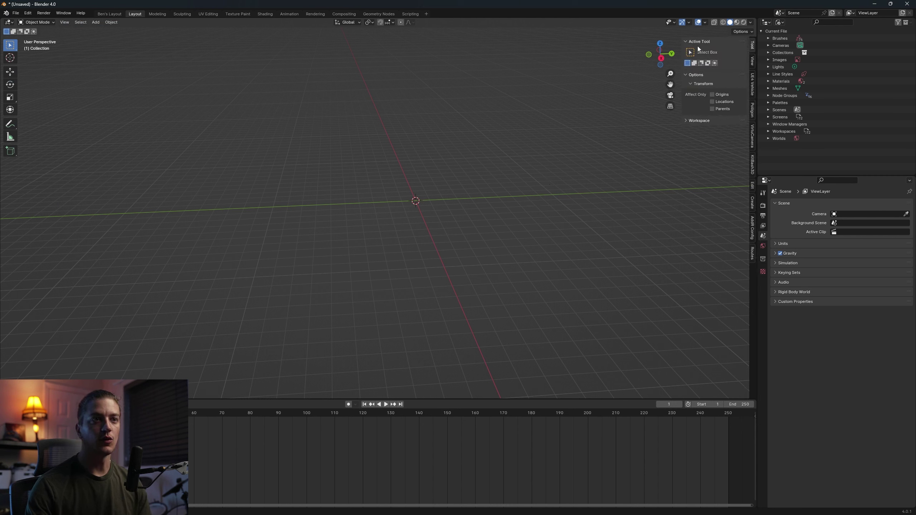
pyautogui.click(753, 227)
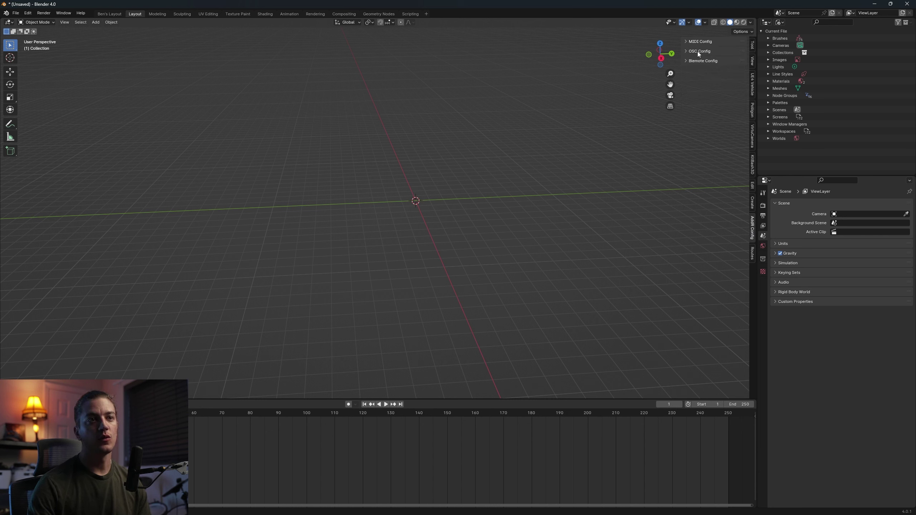
pyautogui.click(686, 50)
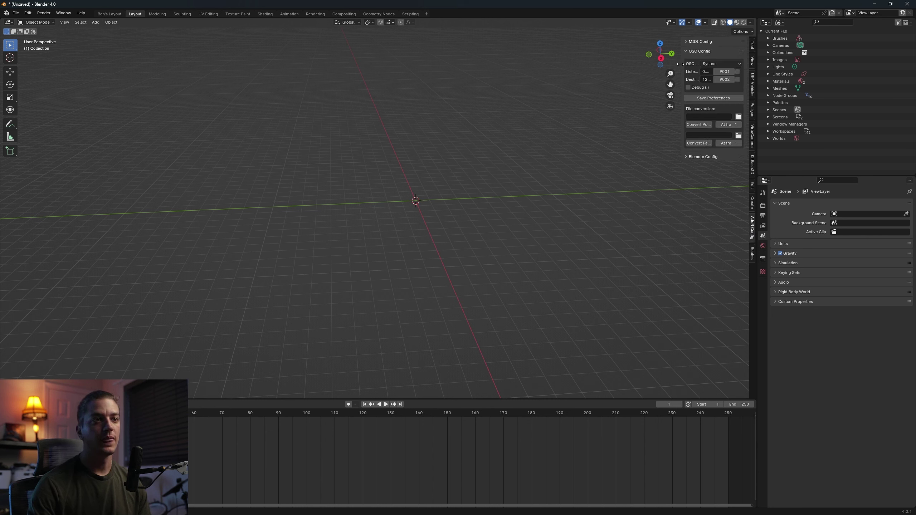
pyautogui.moveTo(684, 64); pyautogui.dragTo(627, 65)
pyautogui.click(666, 72)
pyautogui.write('127.')
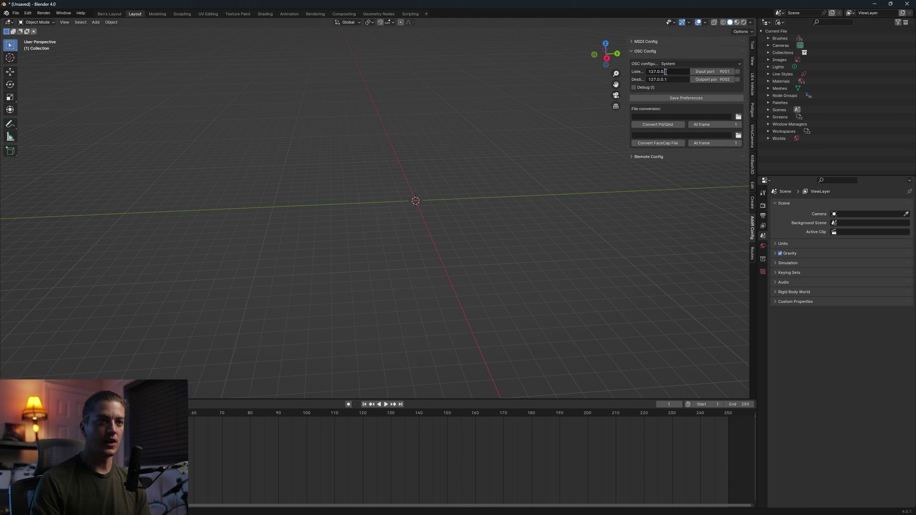
pyautogui.write('0.0.1')
pyautogui.click(726, 72)
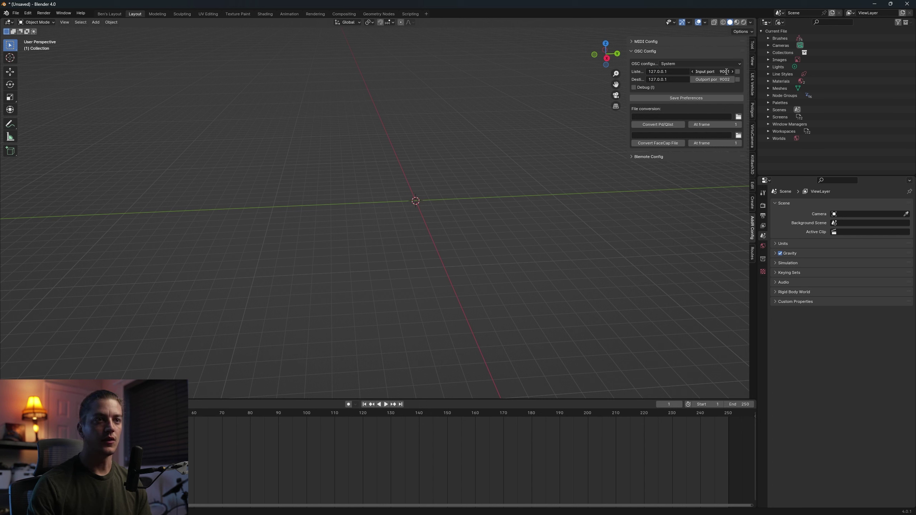
pyautogui.write('6969')
pyautogui.press('Return')
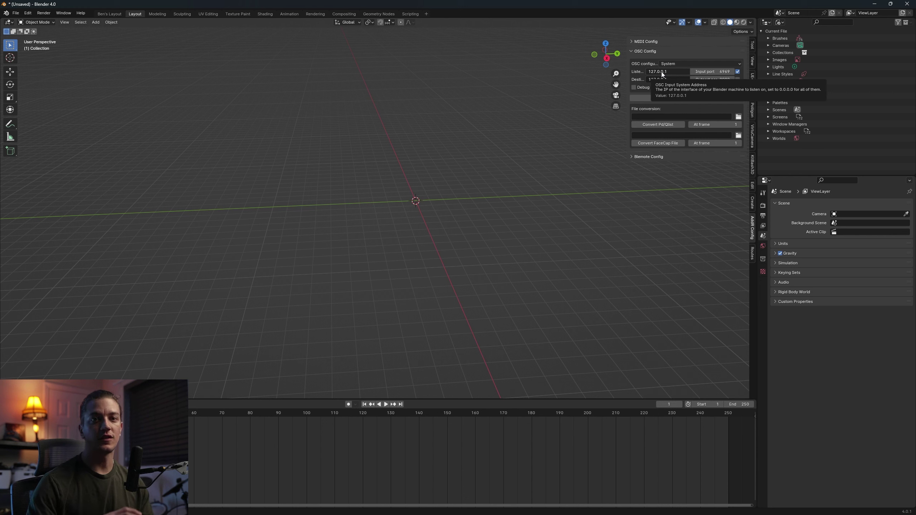
pyautogui.click(653, 72)
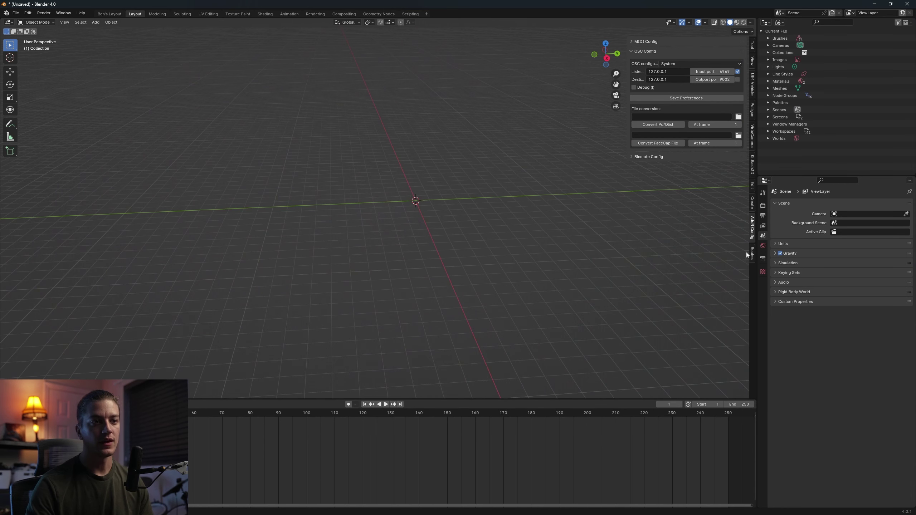
# Examine the Tools and Project Routes sections of the AddRoutes routes settings, and collapse them again
pyautogui.click(754, 252)
pyautogui.click(634, 51)
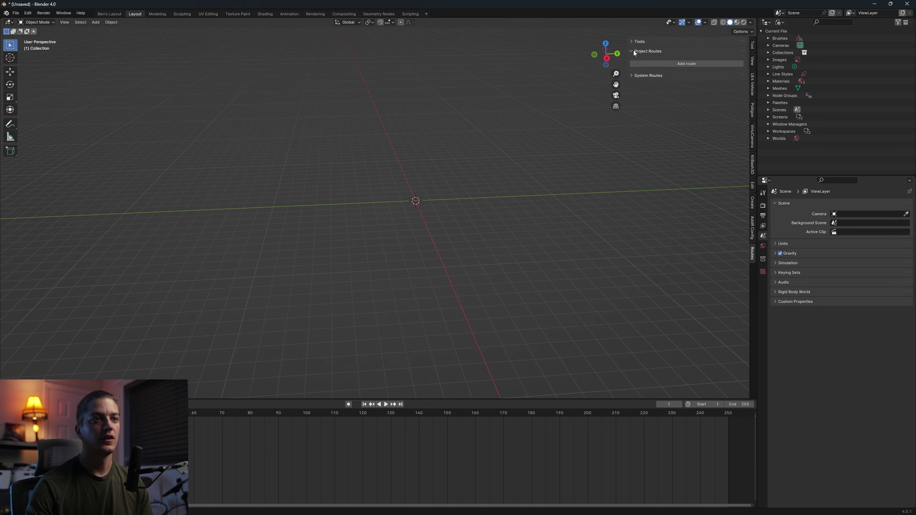
pyautogui.click(634, 51)
pyautogui.click(633, 42)
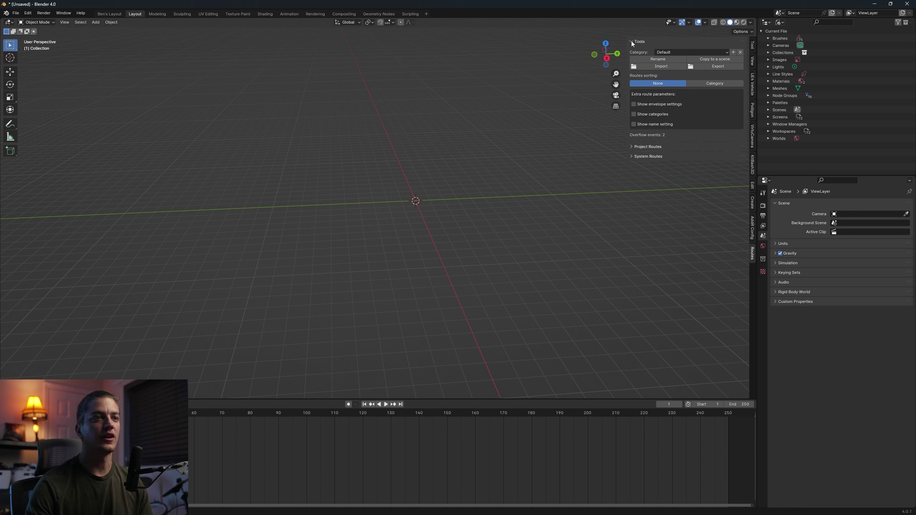
pyautogui.click(632, 40)
pyautogui.click(632, 41)
pyautogui.click(633, 42)
pyautogui.click(632, 51)
pyautogui.click(631, 51)
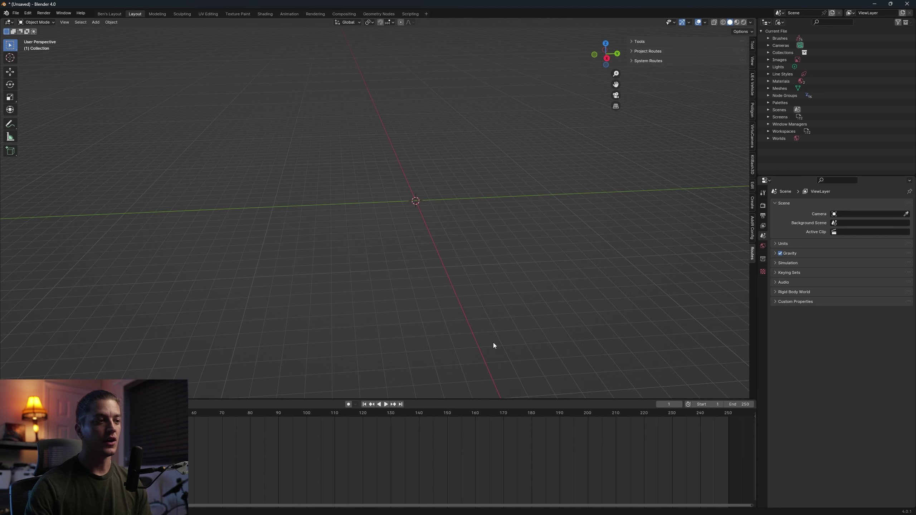
# Switch to Flair, reposition its window over Blender and enlarge it in width and height
pyautogui.click(561, 508)
pyautogui.moveTo(351, 103); pyautogui.dragTo(431, 66)
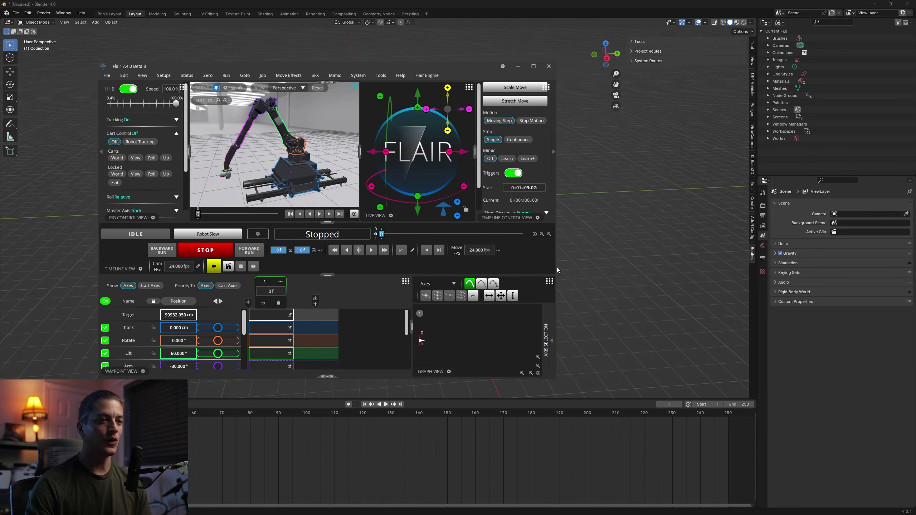
pyautogui.moveTo(556, 296); pyautogui.dragTo(796, 298)
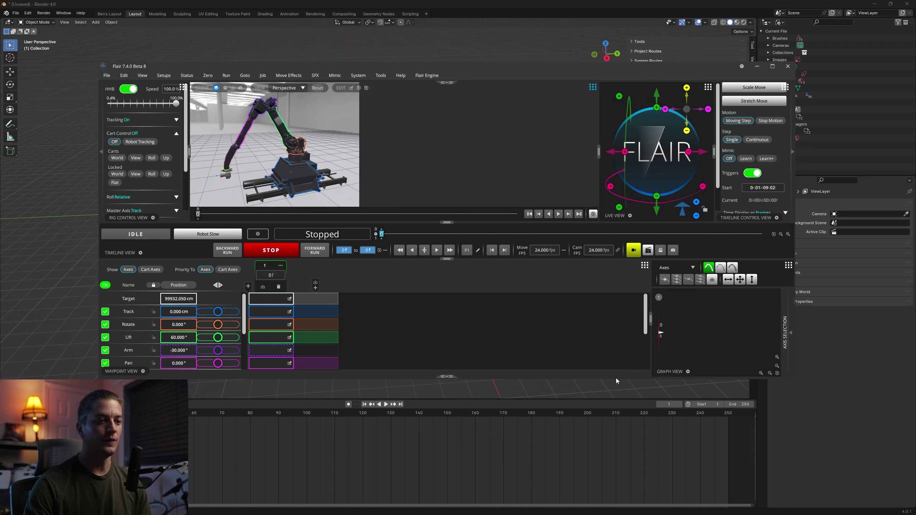
pyautogui.click(616, 380)
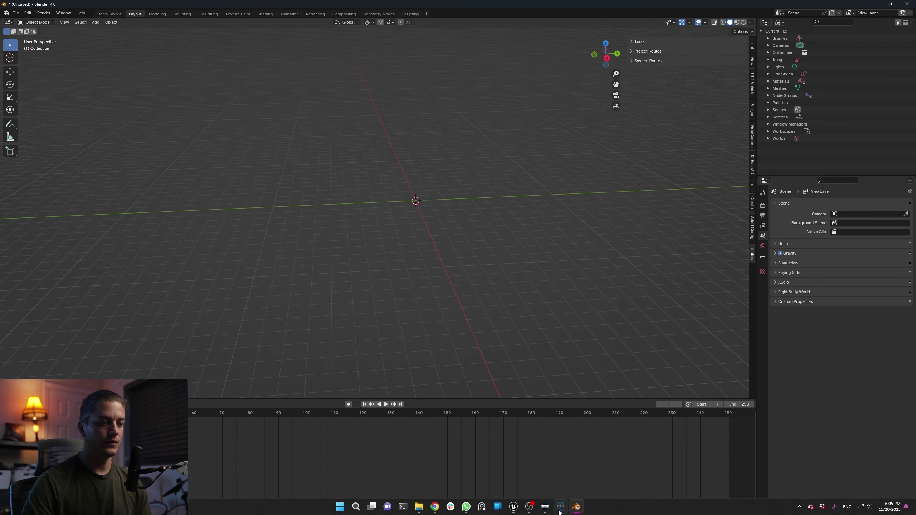
pyautogui.click(564, 511)
pyautogui.moveTo(404, 378); pyautogui.dragTo(404, 437)
# Store the robot's current axis positions as waypoint 1 and add a second waypoint at frame 100
pyautogui.click(245, 76)
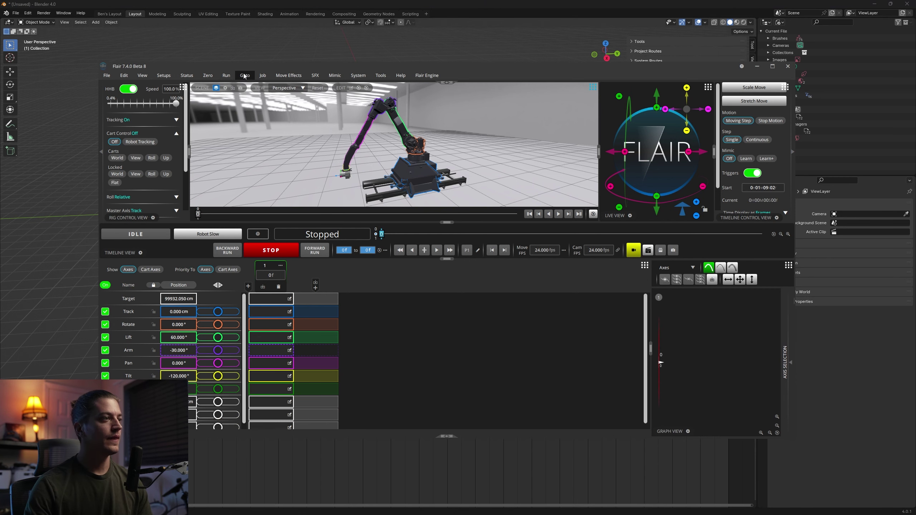
pyautogui.click(255, 129)
pyautogui.press('Return')
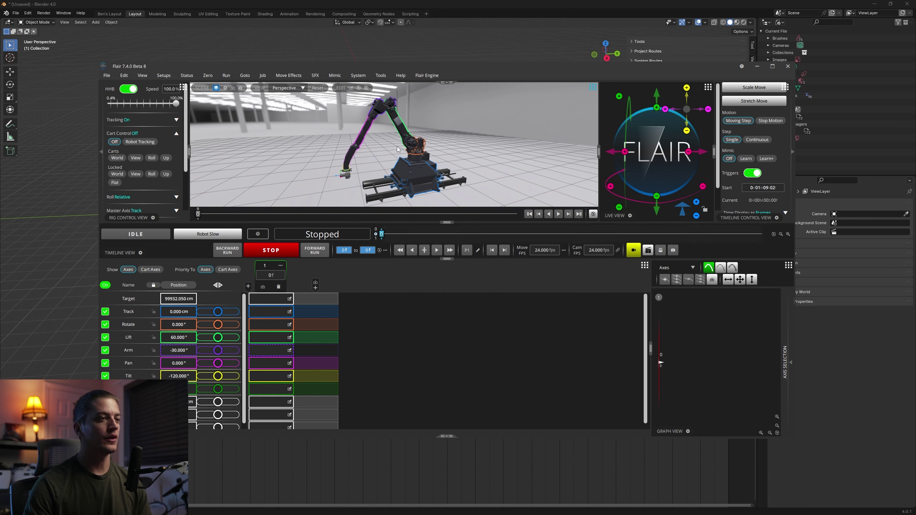
pyautogui.click(263, 287)
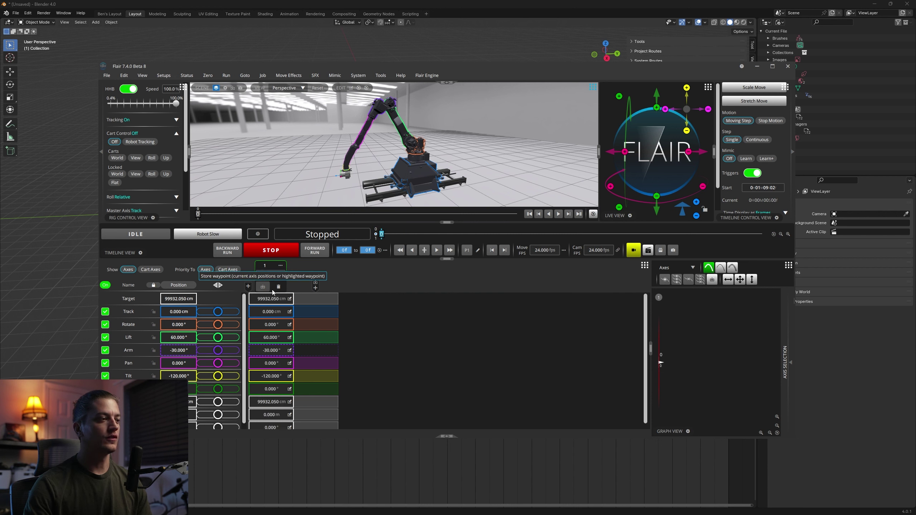
pyautogui.click(316, 286)
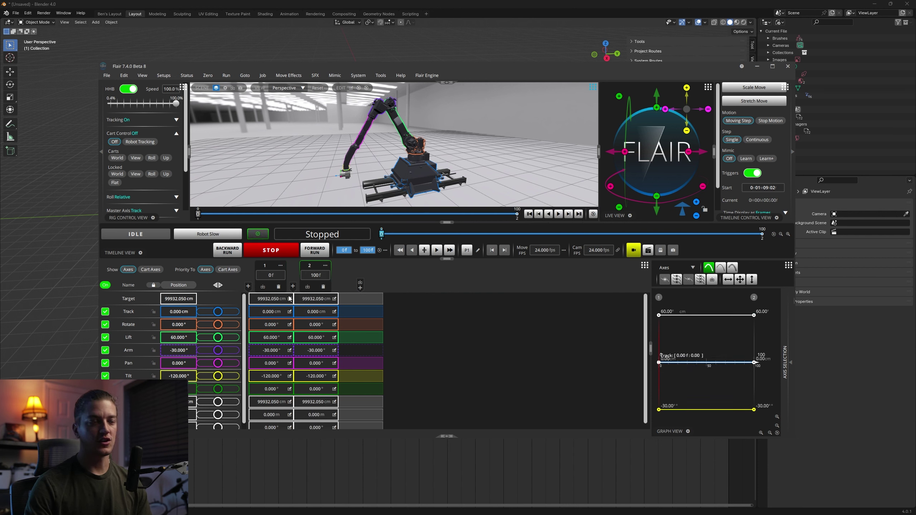
# Start a move export in Flair and set its data format to 3D Scene
pyautogui.click(123, 76)
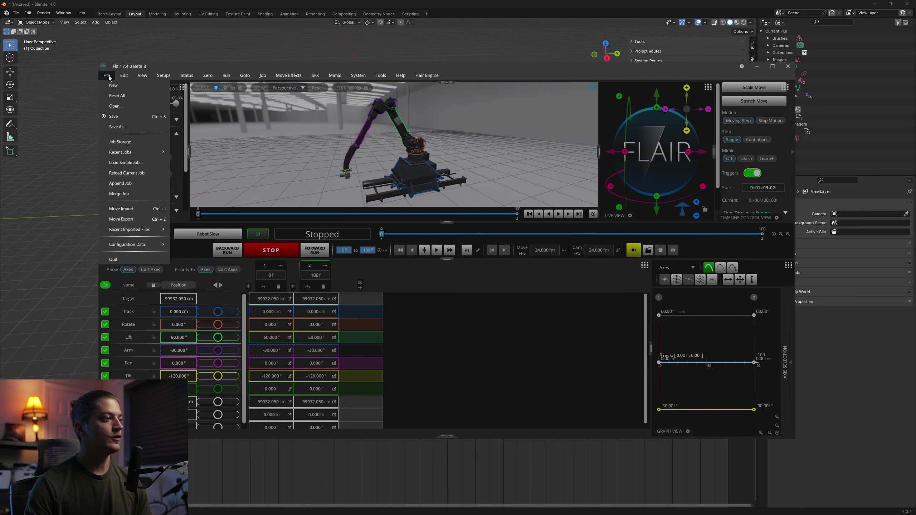
pyautogui.click(136, 219)
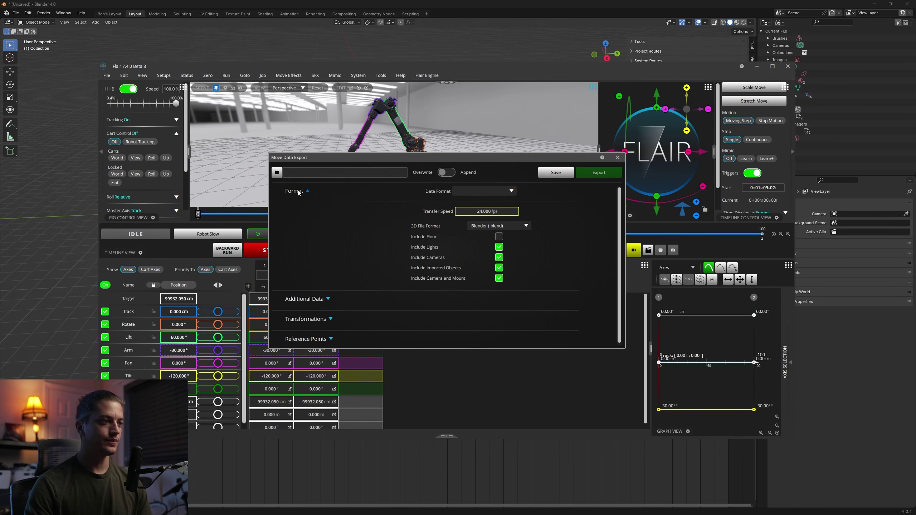
pyautogui.click(483, 190)
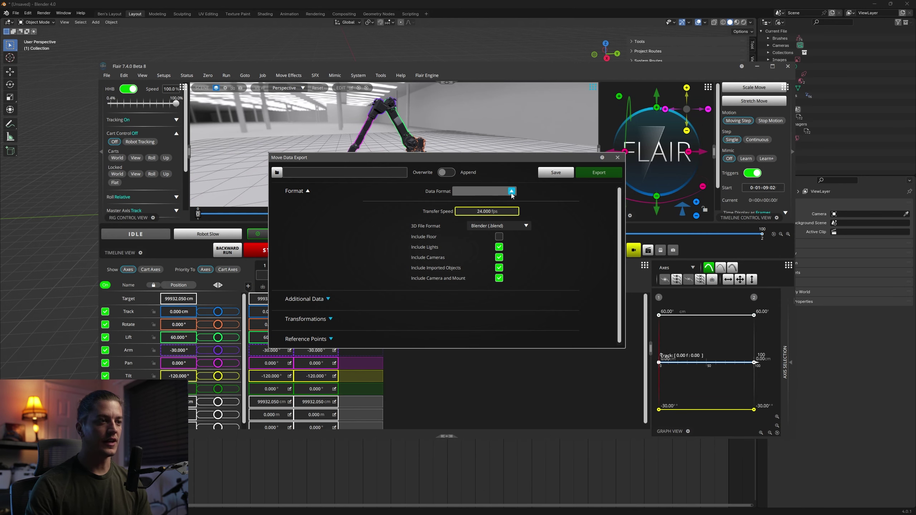
pyautogui.click(475, 267)
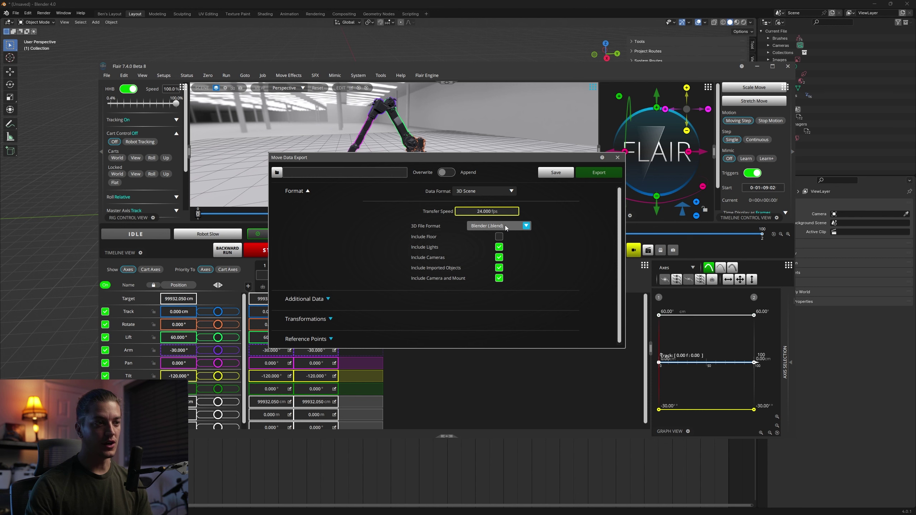
# Start choosing the export destination and look through the Blender folder on the 2TB m.2 SSD (G:) drive
pyautogui.click(277, 172)
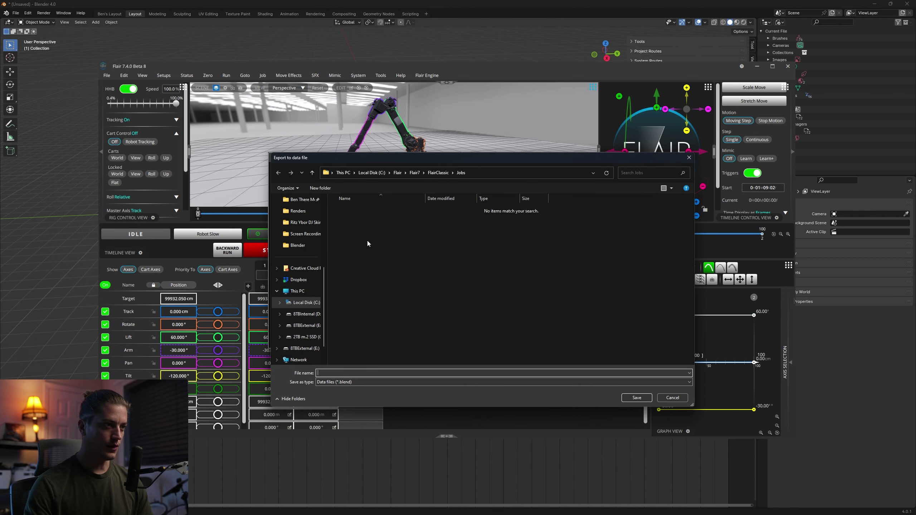
pyautogui.scroll(1, 303, 257)
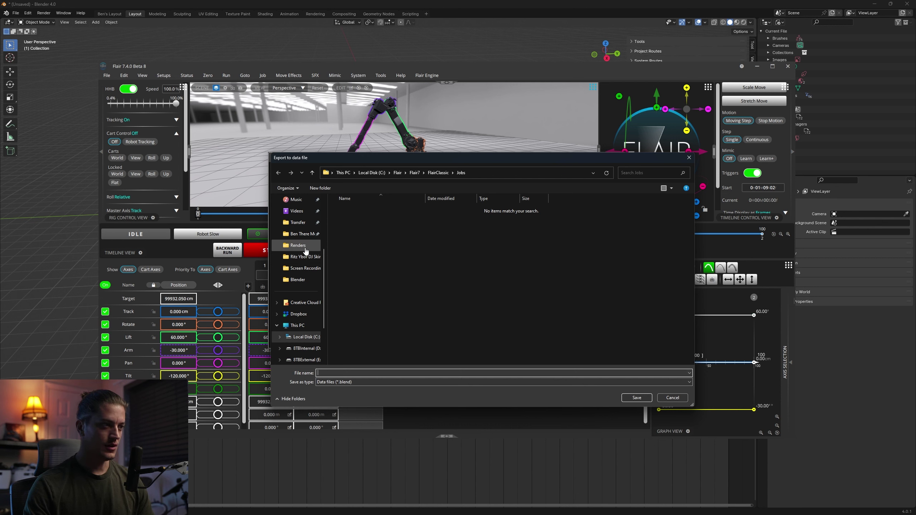
pyautogui.scroll(-1, 307, 250)
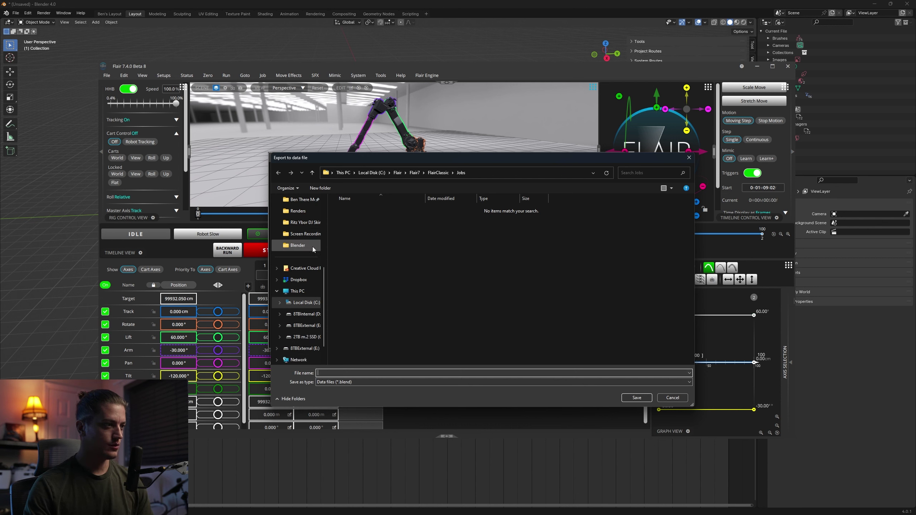
pyautogui.click(310, 247)
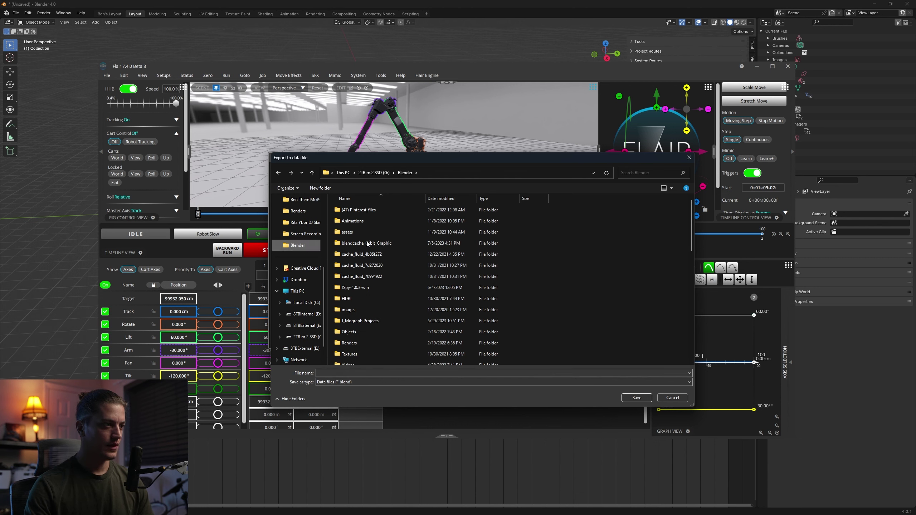
pyautogui.scroll(-10, 367, 244)
pyautogui.scroll(-3, 355, 350)
pyautogui.click(335, 373)
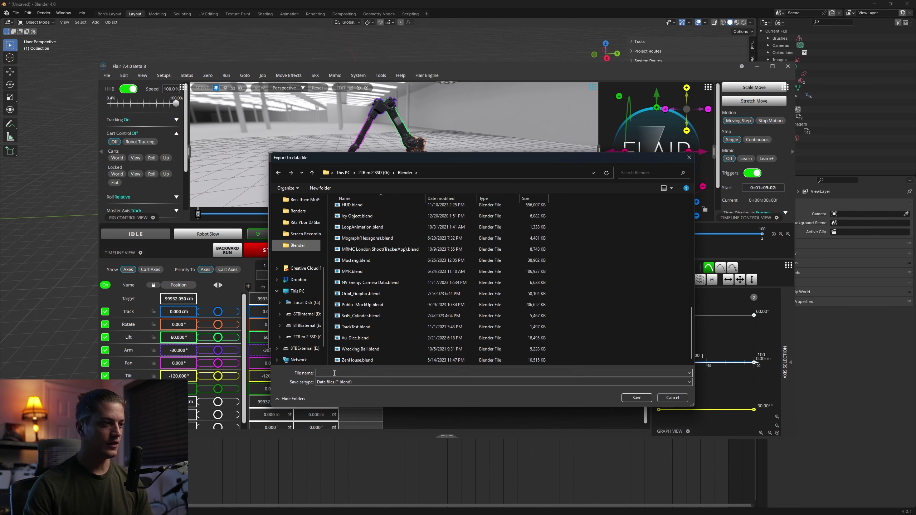
pyautogui.scroll(-1, 305, 300)
# Set the export file to Tutorial.blend in Blender Assets\Asset Library on the 8TBInternal (D:) drive
pyautogui.click(305, 291)
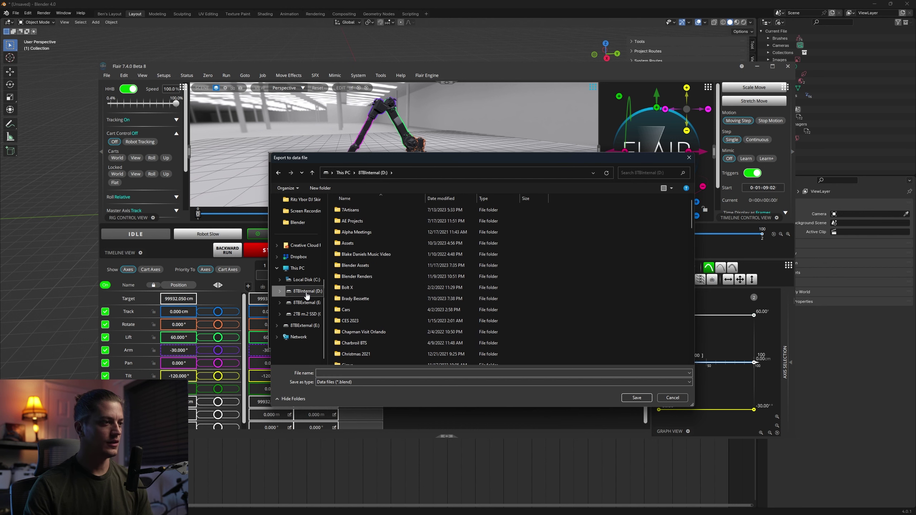
pyautogui.doubleClick(358, 265)
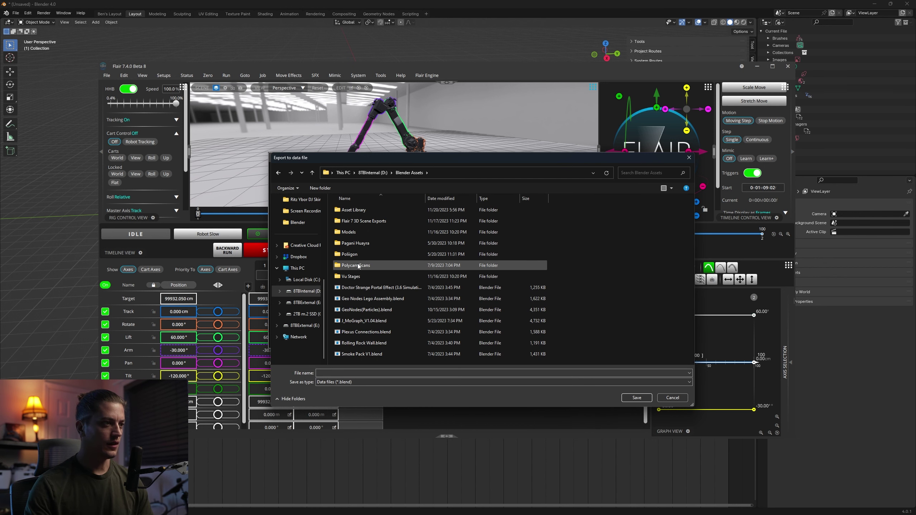
pyautogui.doubleClick(363, 211)
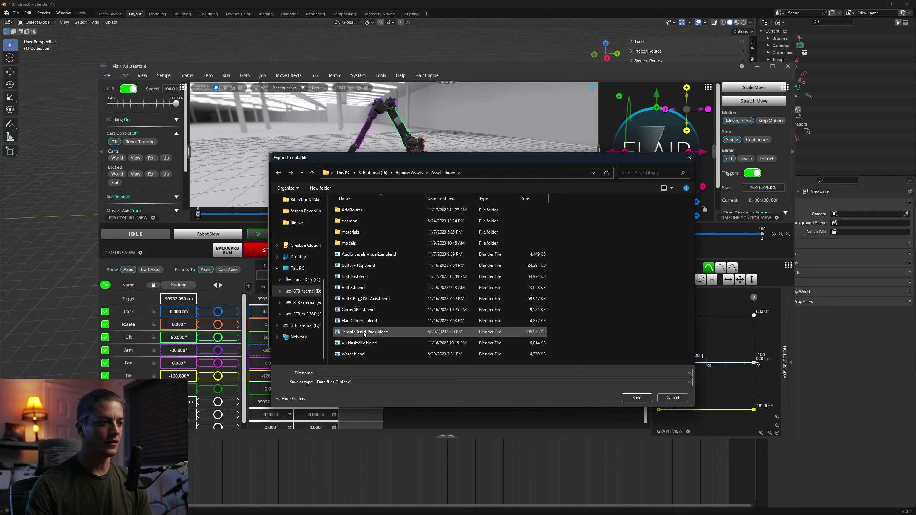
pyautogui.click(337, 373)
pyautogui.write('Tutorial')
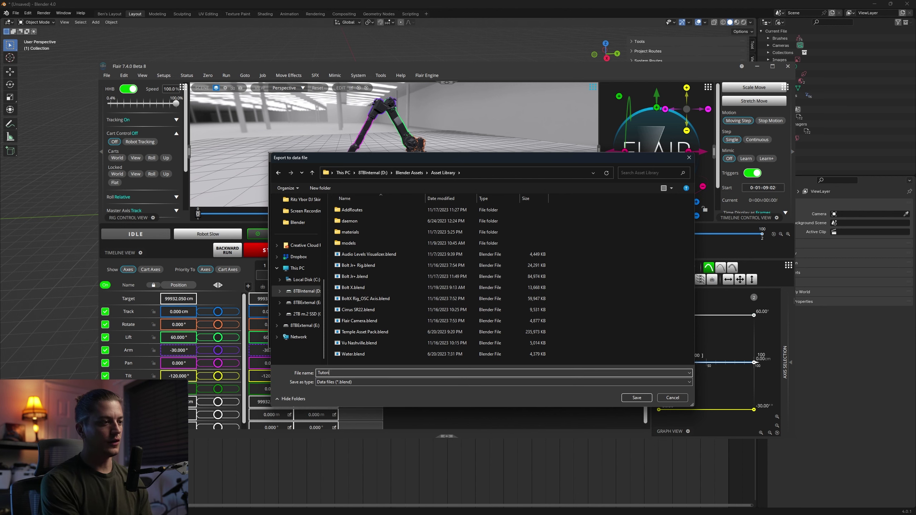
pyautogui.press('Return')
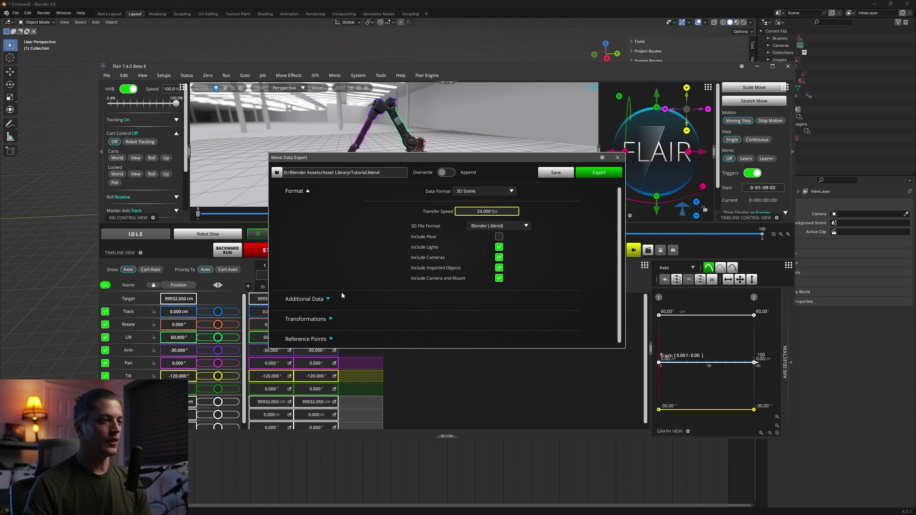
# Examine the Additional Data and Reference Points options of the move export
pyautogui.click(328, 299)
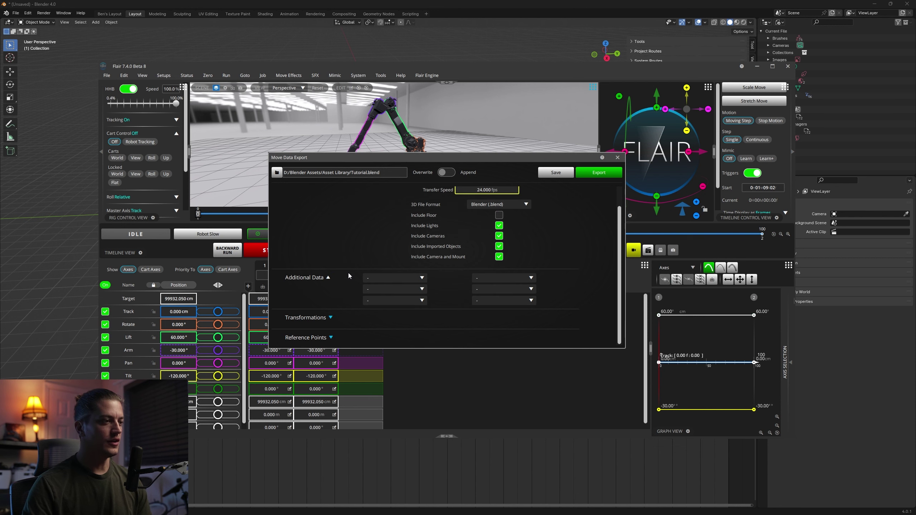
pyautogui.click(332, 337)
pyautogui.scroll(5, 336, 282)
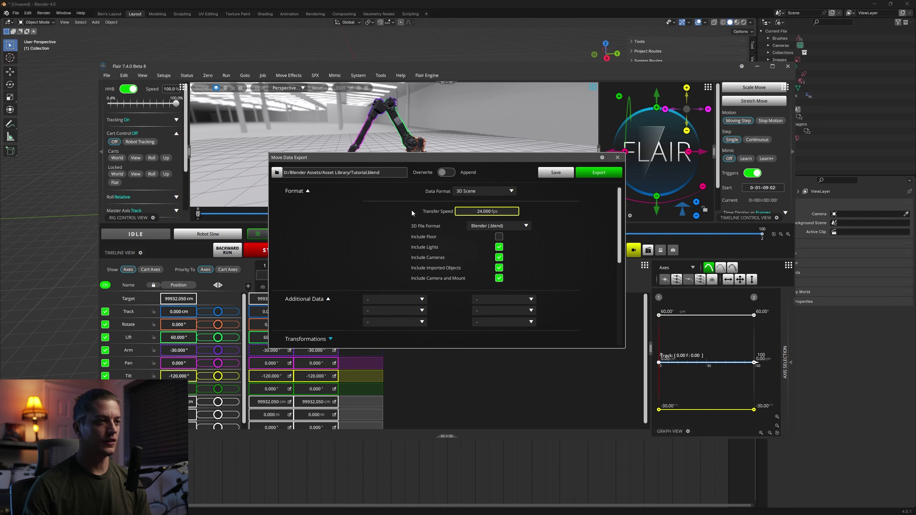
# Export the move data, close the export dialog and minimize Flair to return to Blender
pyautogui.click(601, 173)
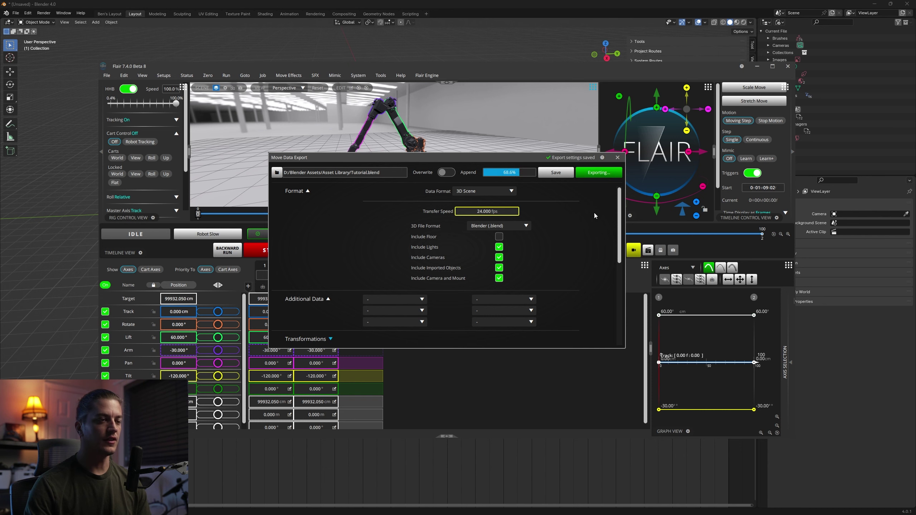
pyautogui.click(617, 158)
pyautogui.click(758, 65)
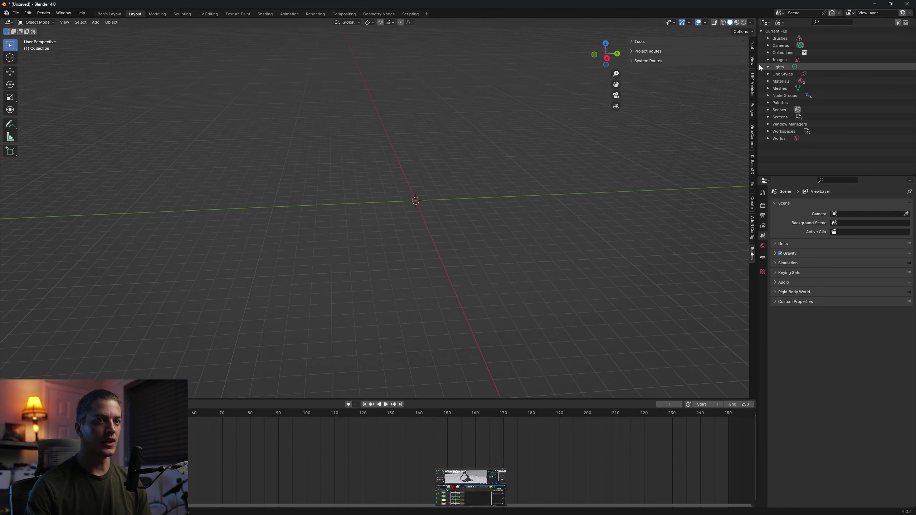
# Open Tutorial.blend from D:\Blender Assets\Asset Library in Blender without saving the current scene
pyautogui.click(18, 16)
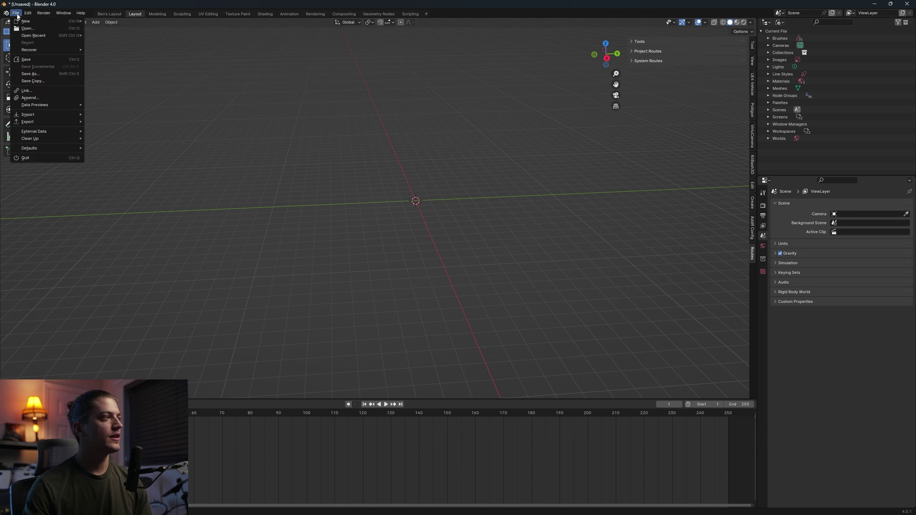
pyautogui.click(33, 28)
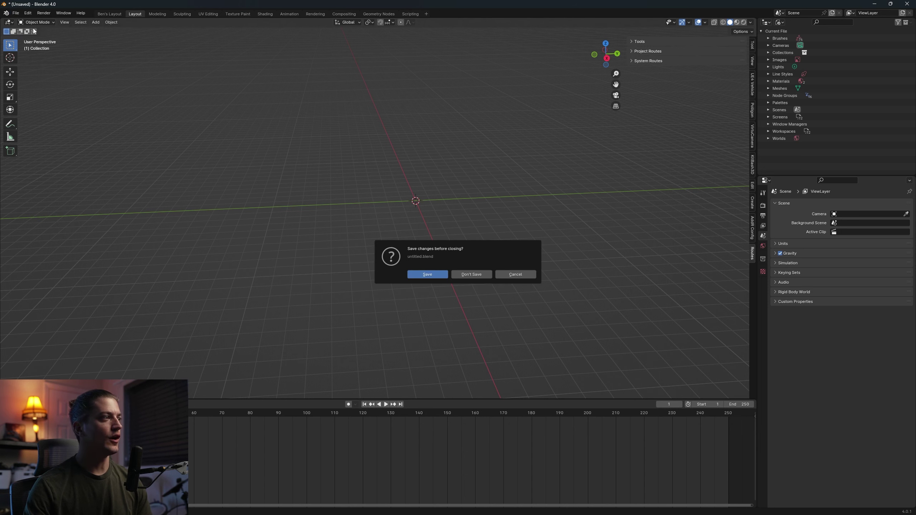
pyautogui.click(470, 274)
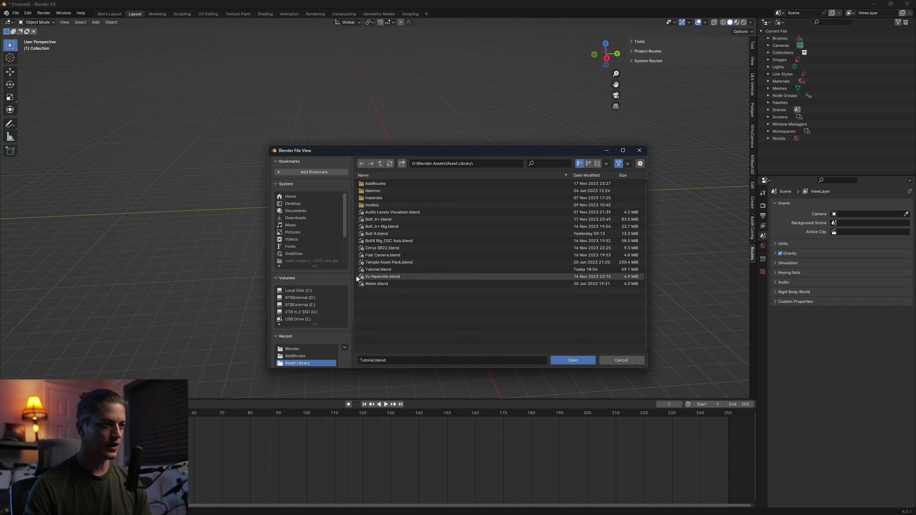
pyautogui.click(307, 299)
pyautogui.doubleClick(384, 220)
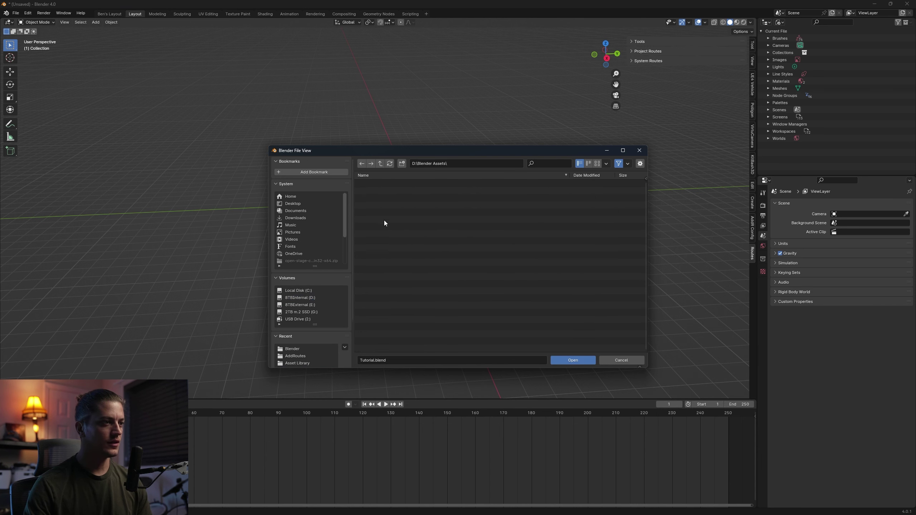
pyautogui.doubleClick(381, 184)
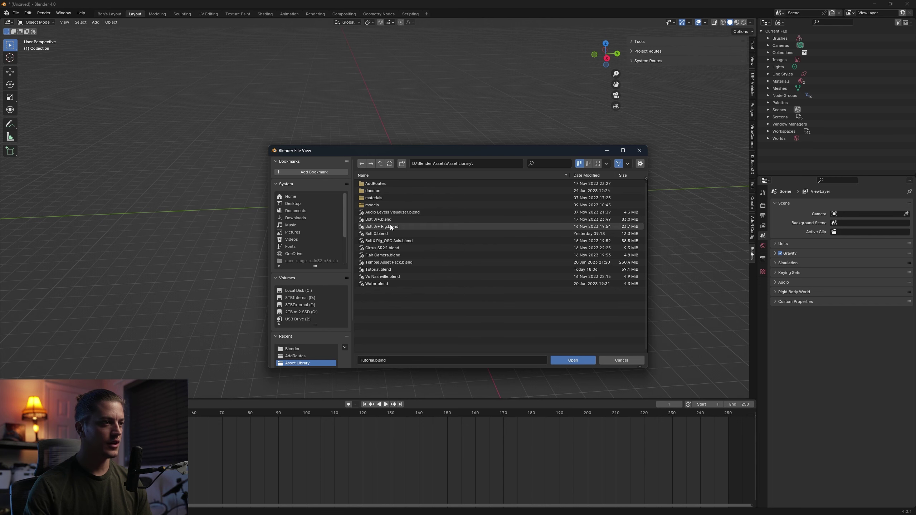
pyautogui.doubleClick(391, 269)
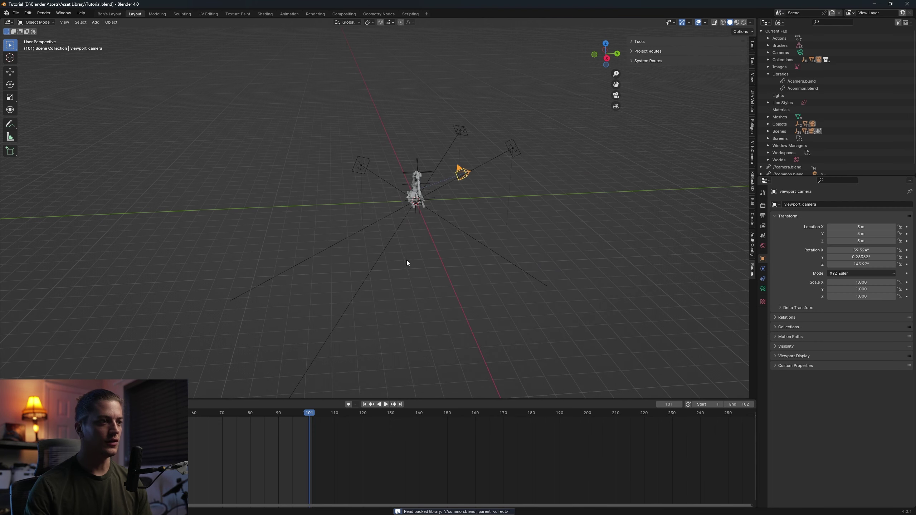
# Delete the viewport camera and the lights around the robot, and set the Outliner's display mode to View Layer
pyautogui.moveTo(485, 216)
pyautogui.mouseDown(button='middle')
pyautogui.moveTo(474, 221)
pyautogui.moveTo(517, 229)
pyautogui.moveTo(477, 244)
pyautogui.moveTo(446, 242)
pyautogui.moveTo(488, 223)
pyautogui.moveTo(498, 232)
pyautogui.moveTo(537, 224)
pyautogui.moveTo(382, 235)
pyautogui.moveTo(528, 228)
pyautogui.moveTo(476, 230)
pyautogui.mouseUp(button='middle')
pyautogui.scroll(3, 475, 221)
pyautogui.scroll(2, 486, 226)
pyautogui.scroll(-3, 478, 217)
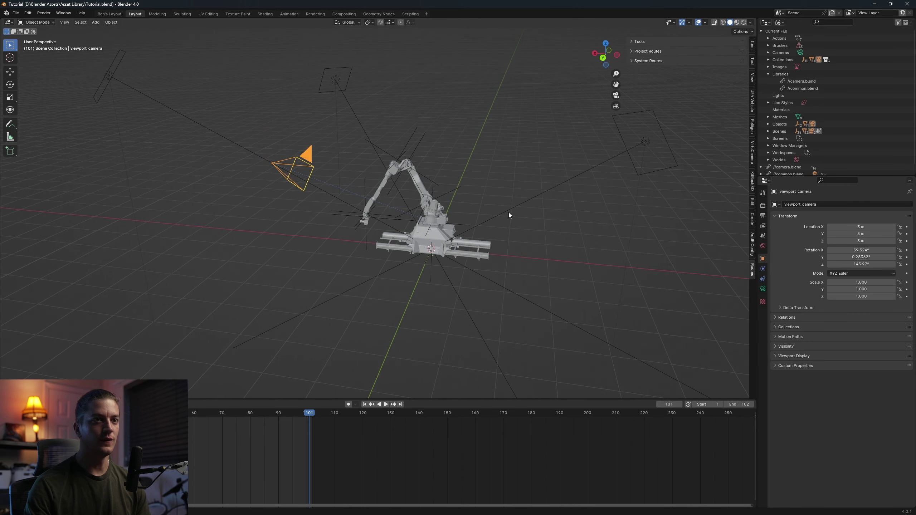
pyautogui.click(781, 23)
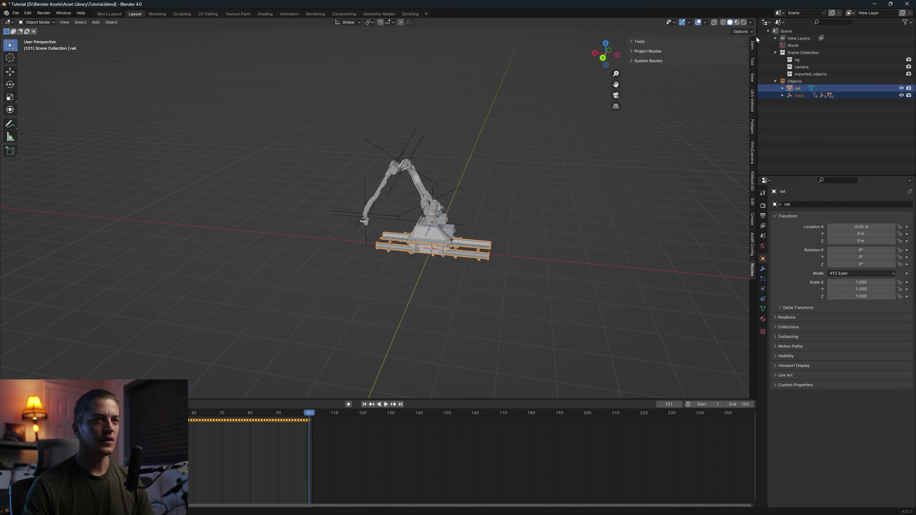
pyautogui.click(780, 23)
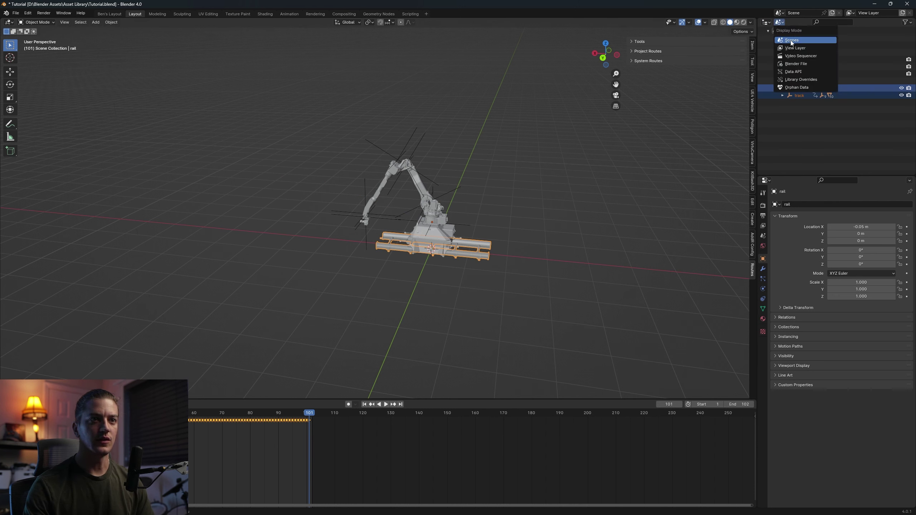
pyautogui.click(795, 48)
pyautogui.click(780, 23)
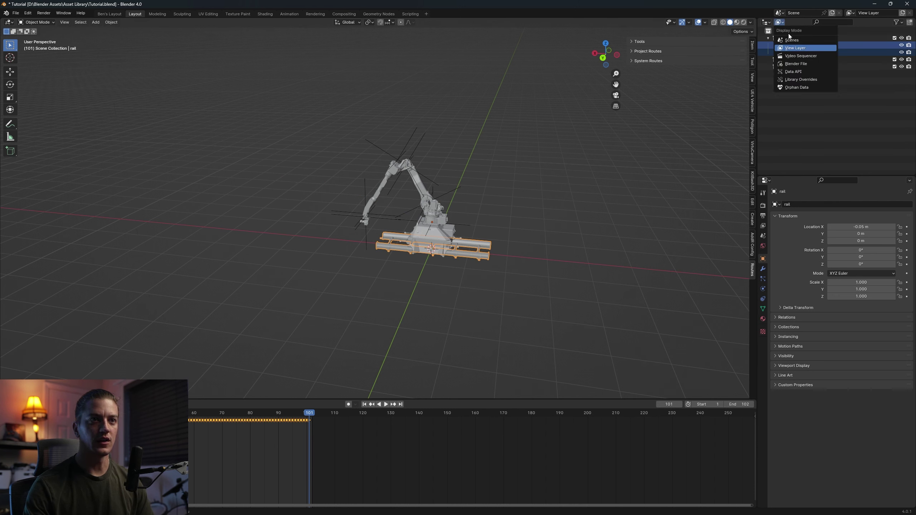
pyautogui.click(794, 41)
pyautogui.click(780, 22)
pyautogui.click(794, 48)
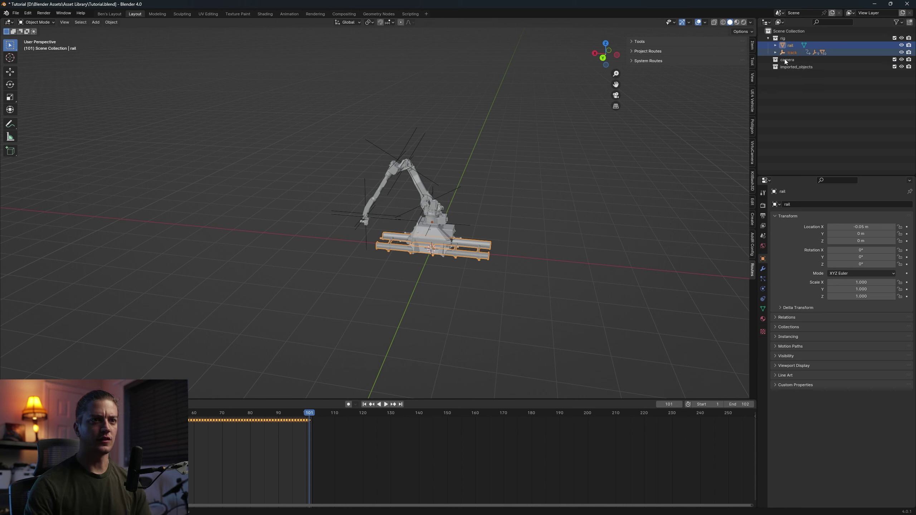
# Delete the camera and imported_objects collections and rename the rig collection to Bolt X
pyautogui.moveTo(790, 62); pyautogui.dragTo(790, 60)
pyautogui.press('x')
pyautogui.doubleClick(784, 38)
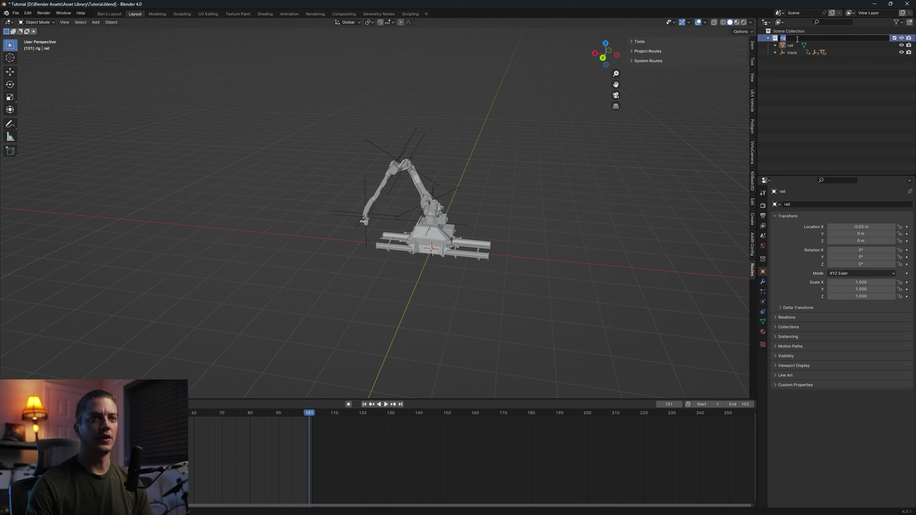
pyautogui.write('Bolt X')
pyautogui.press('Return')
# Add an empty at the scene origin, expand its Viewport Display settings and name it Bolt X
pyautogui.hotkey('shift', 'a')
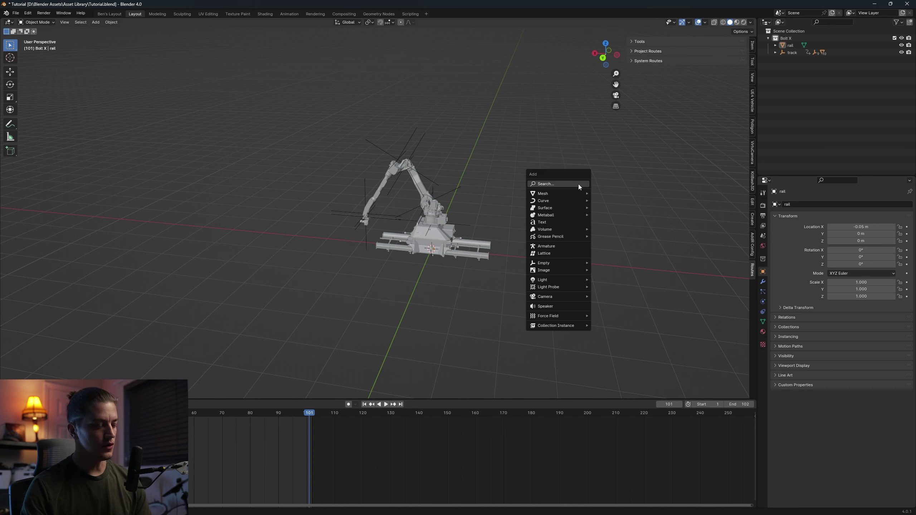
pyautogui.moveTo(566, 265)
pyautogui.click(605, 263)
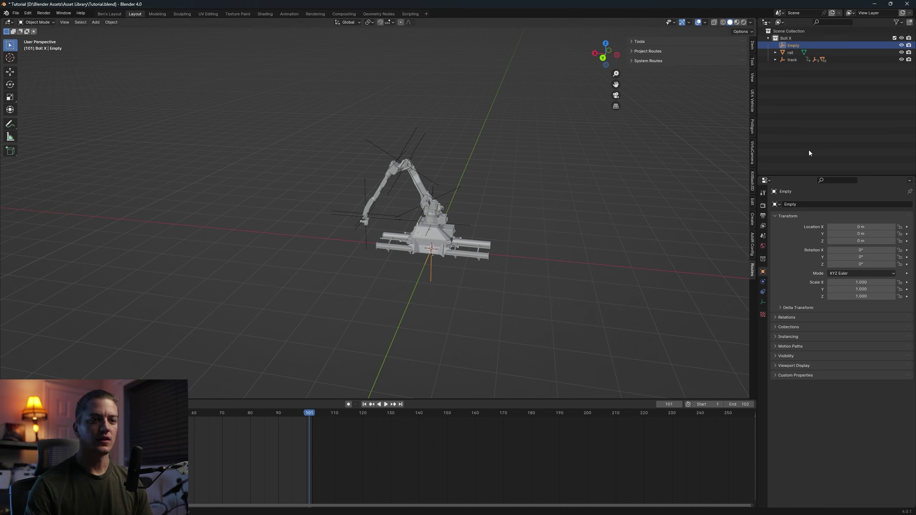
pyautogui.click(777, 366)
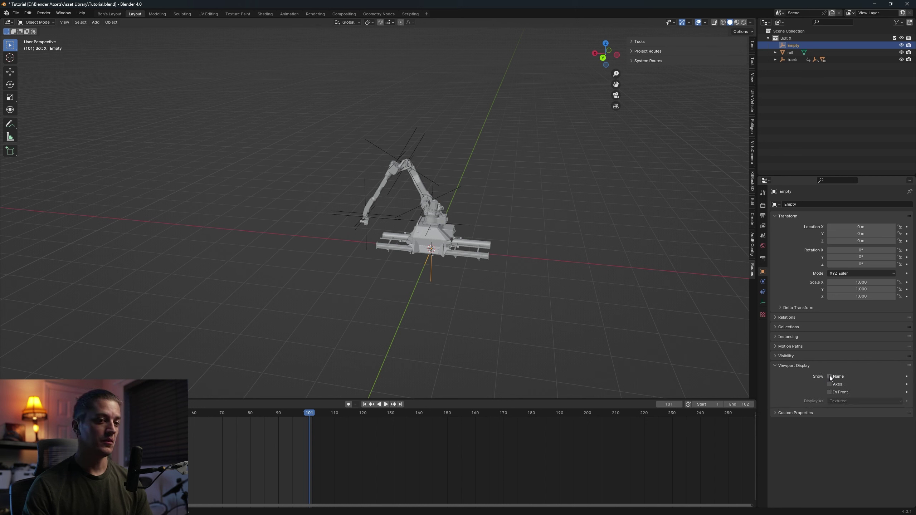
pyautogui.doubleClick(794, 45)
pyautogui.write('Bolt X')
pyautogui.press('Return')
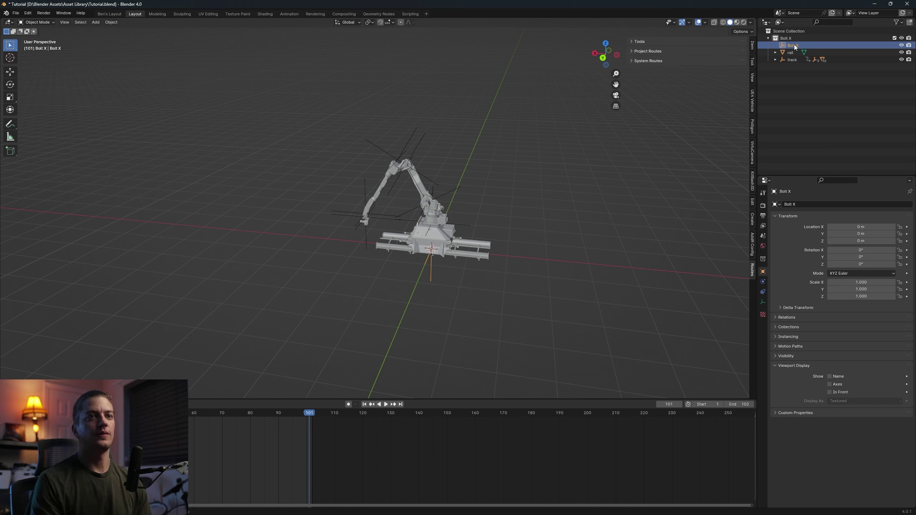
# Parent the track and rail objects to the Bolt X empty in the Outliner
pyautogui.click(795, 61)
pyautogui.keyDown('shift'); pyautogui.click(792, 54); pyautogui.keyUp('shift')
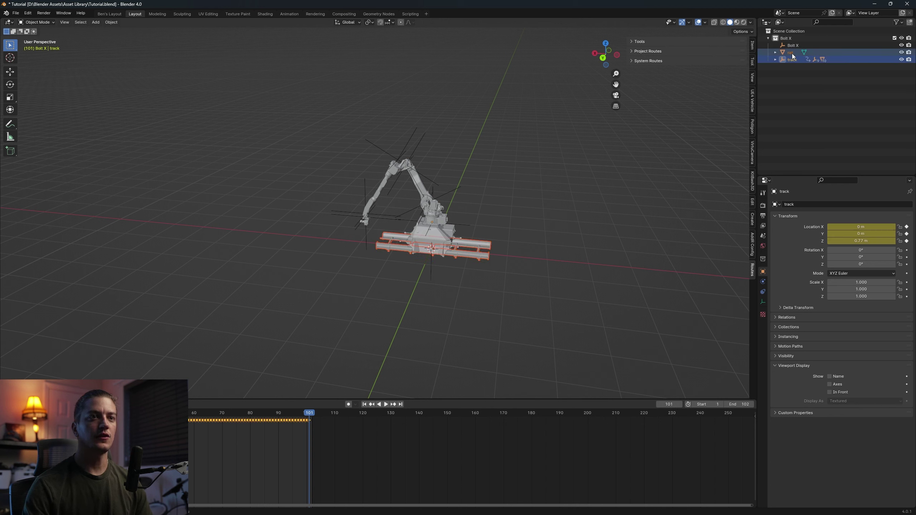
pyautogui.moveTo(792, 56)
pyautogui.mouseDown()
pyautogui.moveTo(809, 72)
pyautogui.moveTo(793, 45)
pyautogui.mouseUp()
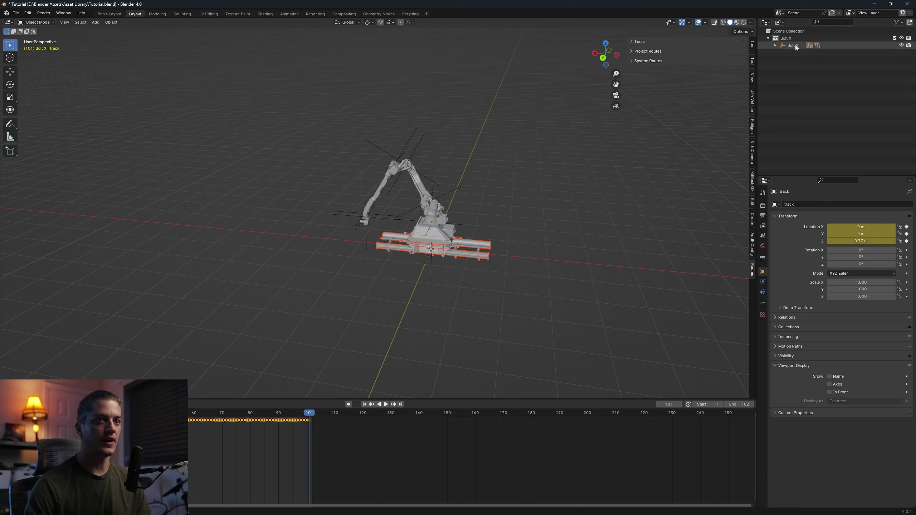
# Test-move the Bolt X empty to check that the whole rig follows it, and cancel the move
pyautogui.click(796, 44)
pyautogui.press('g')
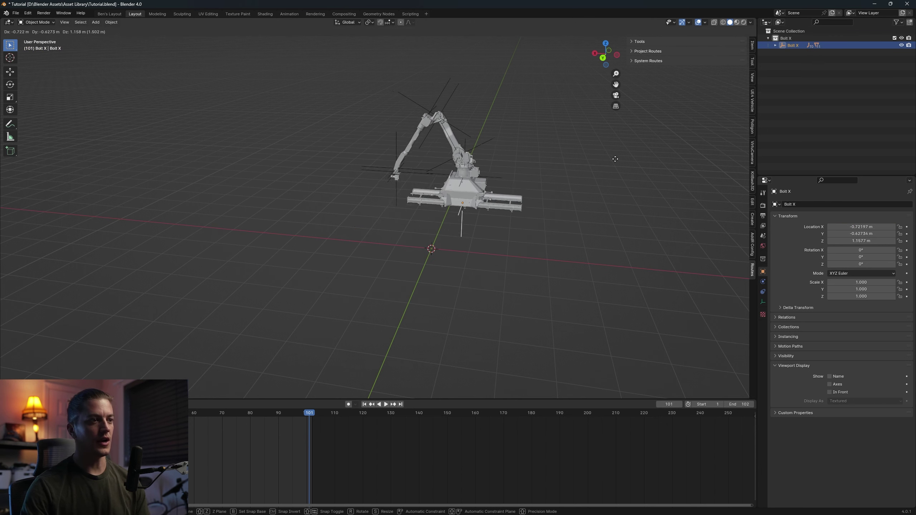
pyautogui.rightClick(615, 159)
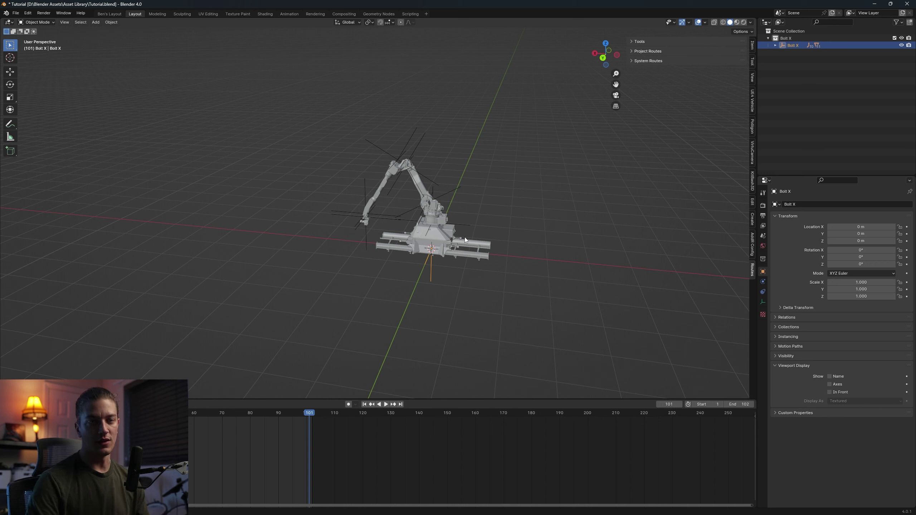
# Expand the whole Bolt X hierarchy, make all of its linked data local, and collapse the hierarchy again
pyautogui.click(776, 46)
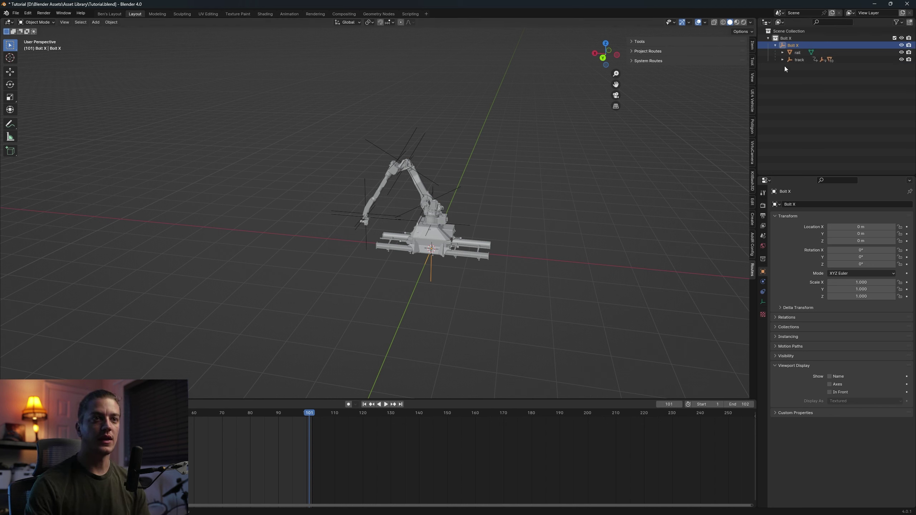
pyautogui.keyDown('shift'); pyautogui.click(783, 60); pyautogui.keyUp('shift')
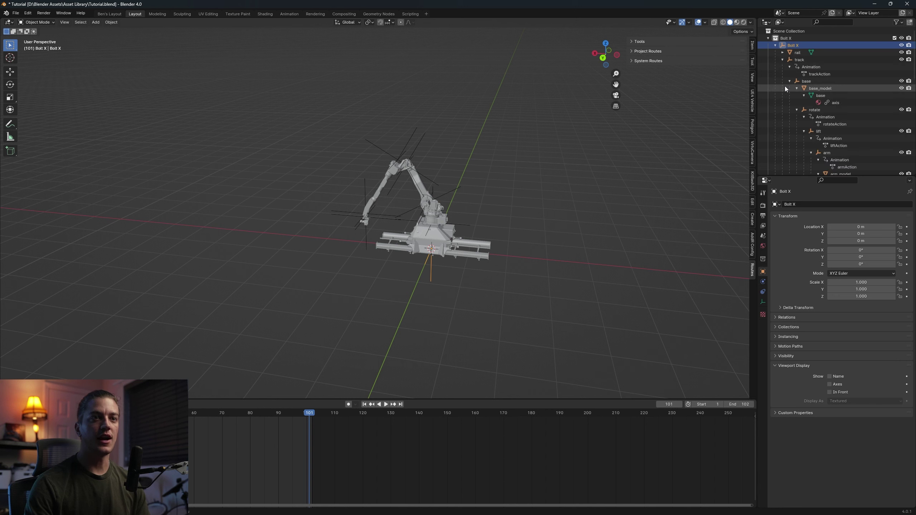
pyautogui.keyDown('shift'); pyautogui.click(782, 52); pyautogui.keyUp('shift')
pyautogui.scroll(-2, 784, 85)
pyautogui.scroll(2, 784, 83)
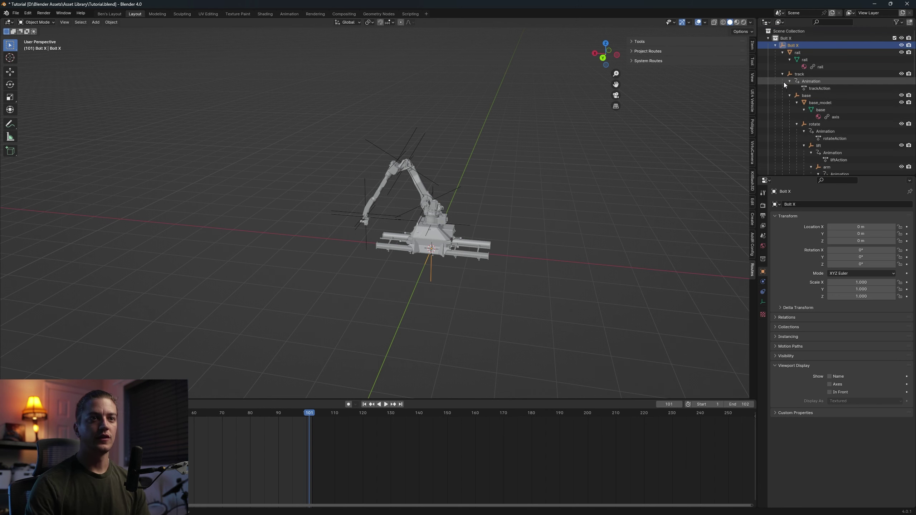
pyautogui.scroll(-10, 800, 90)
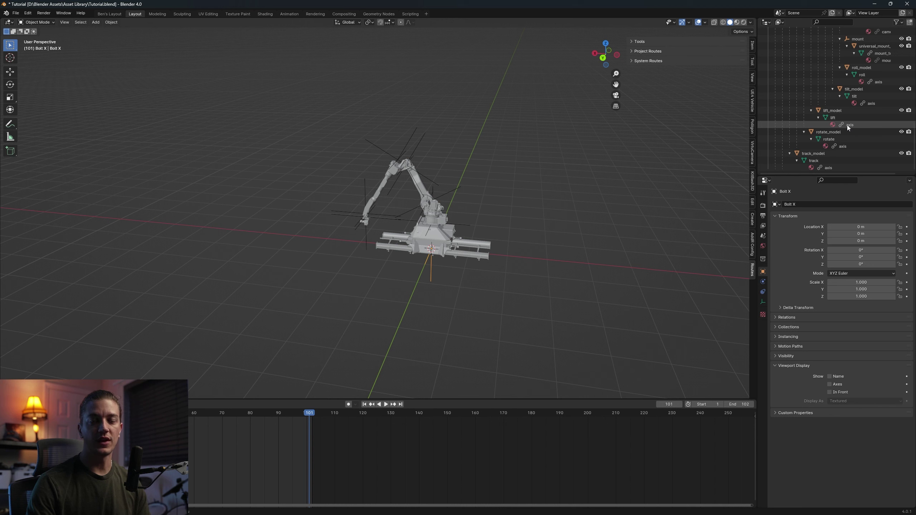
pyautogui.scroll(8, 824, 117)
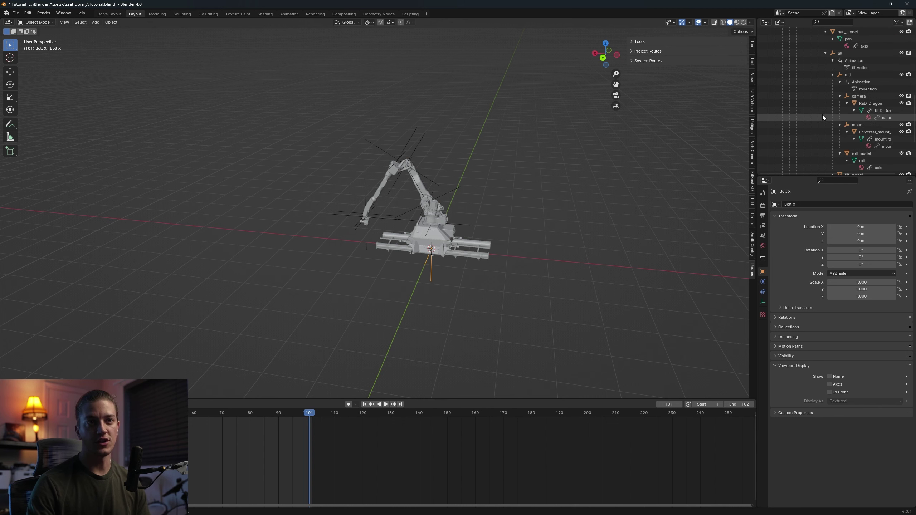
pyautogui.press('a')
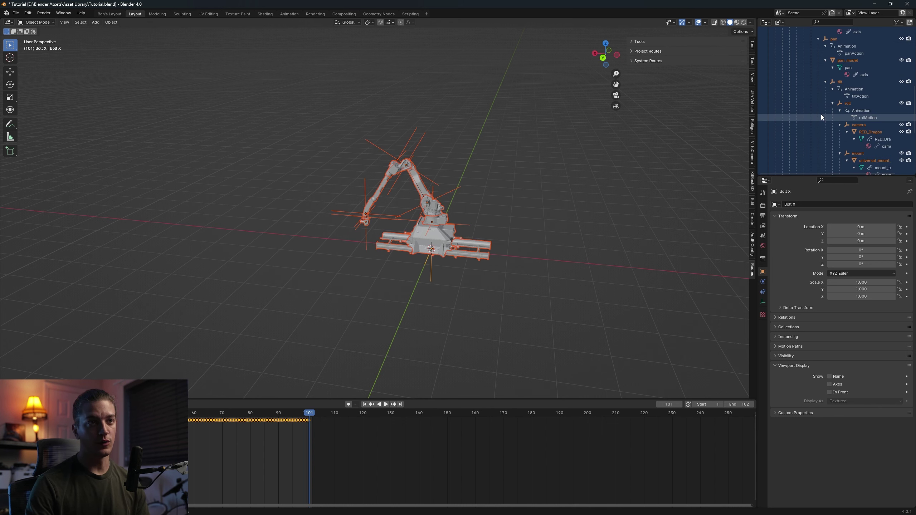
pyautogui.rightClick(855, 74)
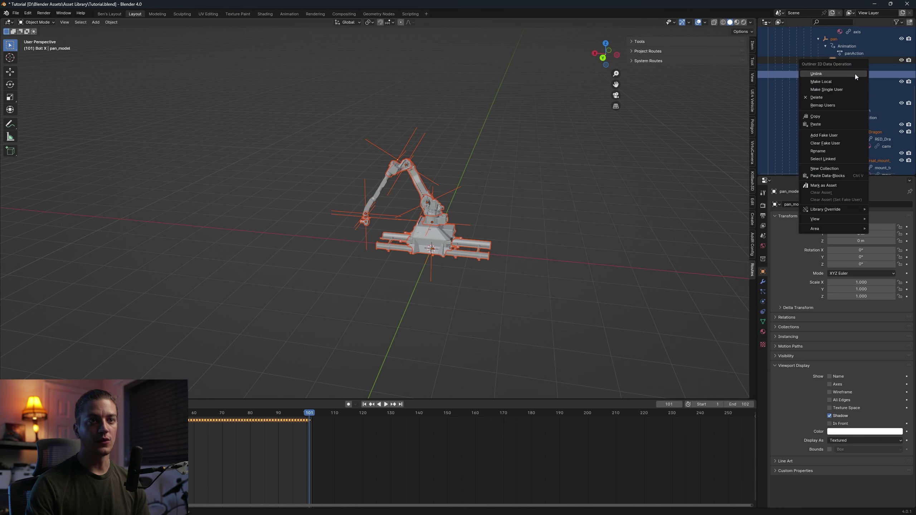
pyautogui.click(827, 82)
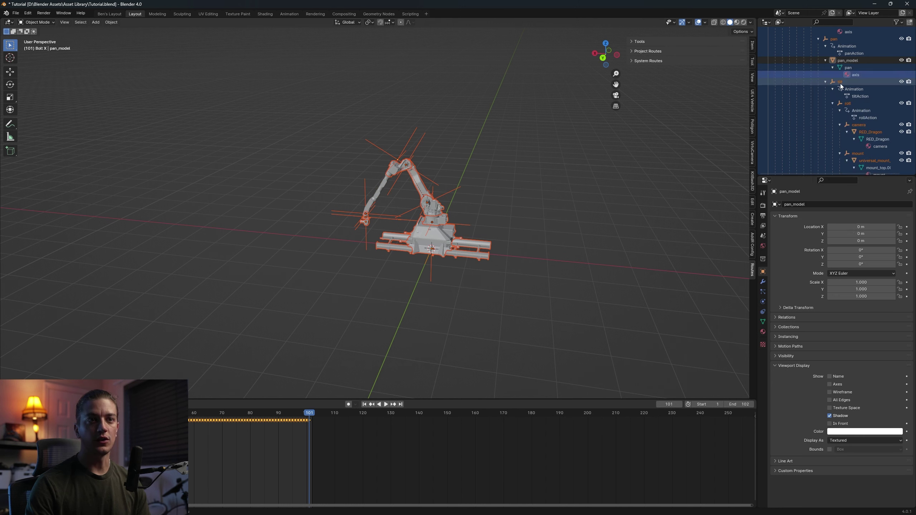
pyautogui.scroll(5, 850, 74)
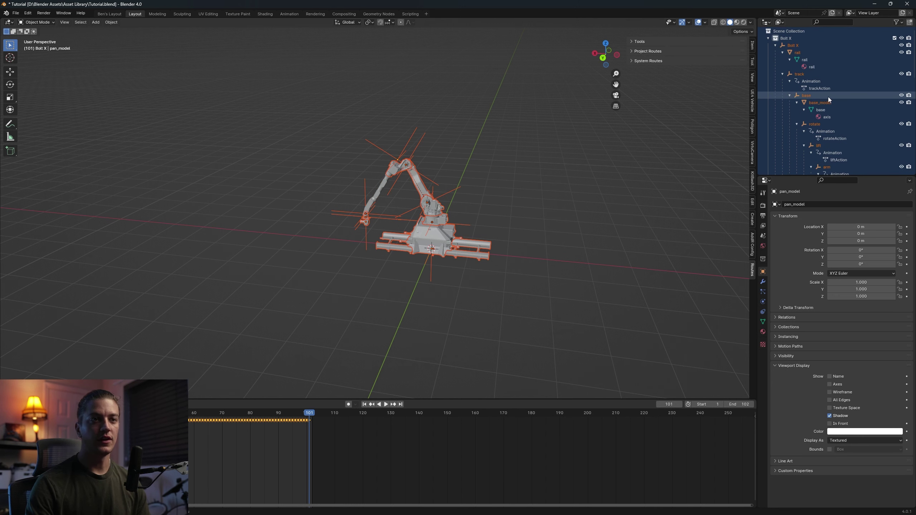
pyautogui.click(776, 45)
# Test-move the pan and arm empties in the viewport to see which rig parts follow, cancelling each move
pyautogui.moveTo(469, 216); pyautogui.dragTo(433, 202, button='middle')
pyautogui.click(414, 175)
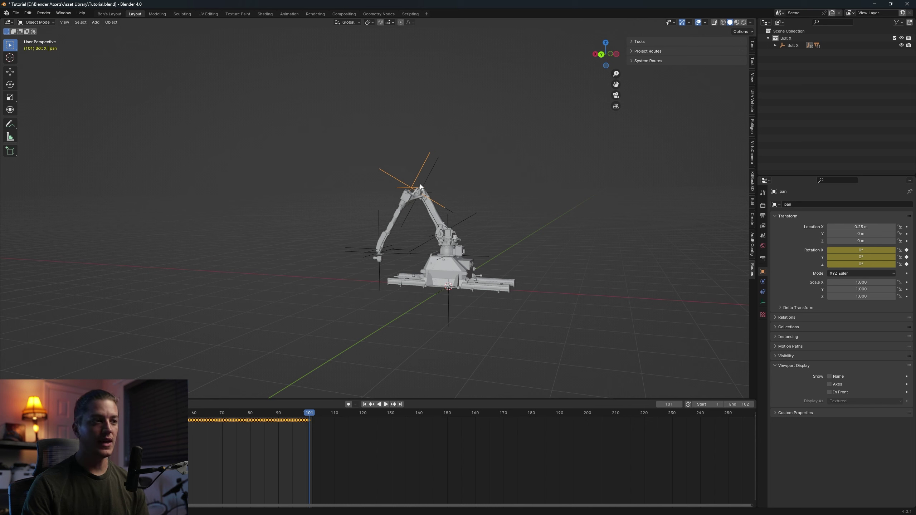
pyautogui.press('g')
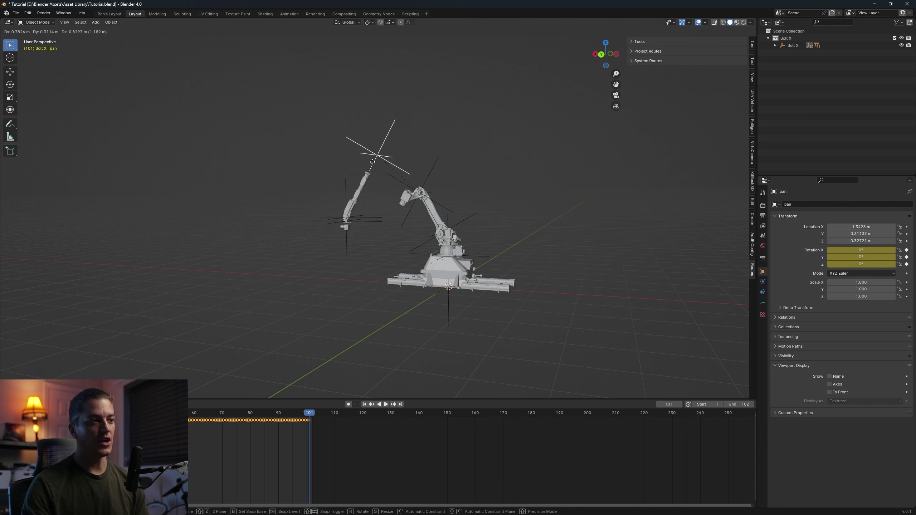
pyautogui.press('Escape')
pyautogui.click(431, 169)
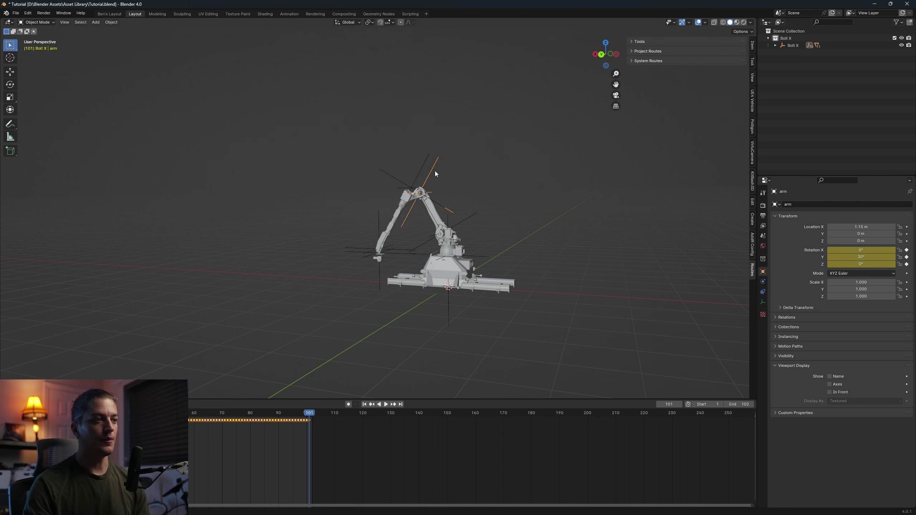
pyautogui.press('g')
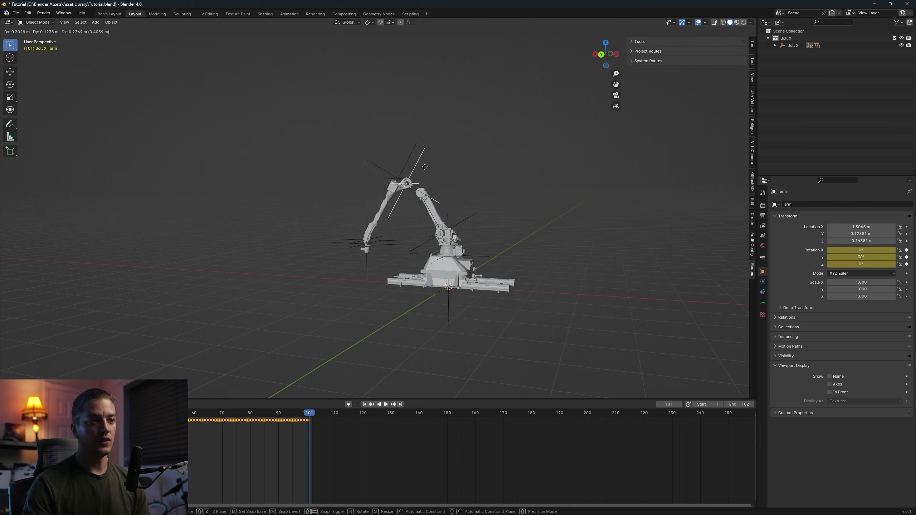
pyautogui.press('Escape')
# Expand the Bolt X hierarchy and test-move the rotate and lift empties, cancelling each move
pyautogui.keyDown('shift'); pyautogui.click(776, 45); pyautogui.keyUp('shift')
pyautogui.click(815, 124)
pyautogui.press('g')
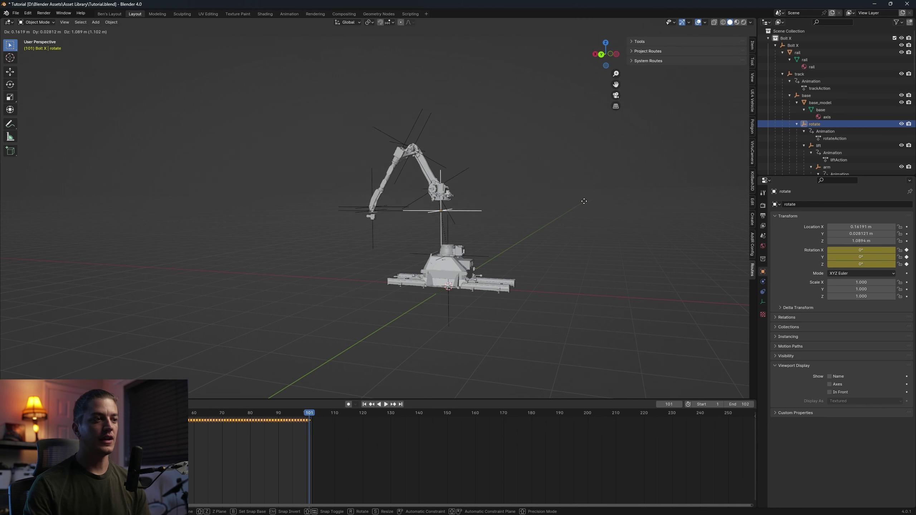
pyautogui.press('Escape')
pyautogui.click(817, 145)
pyautogui.press('g')
pyautogui.press('Escape')
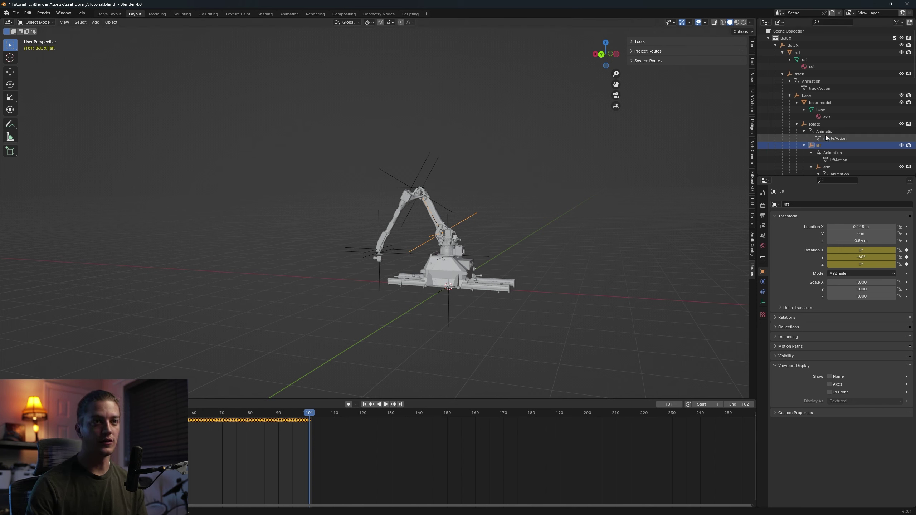
# Delete every keyframe of the entire rig at once and undo the deletion
pyautogui.press('a')
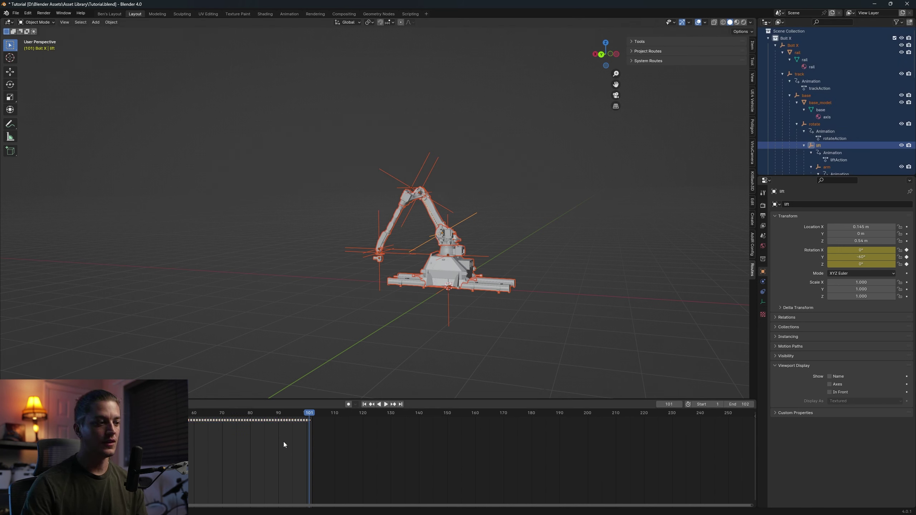
pyautogui.press('a')
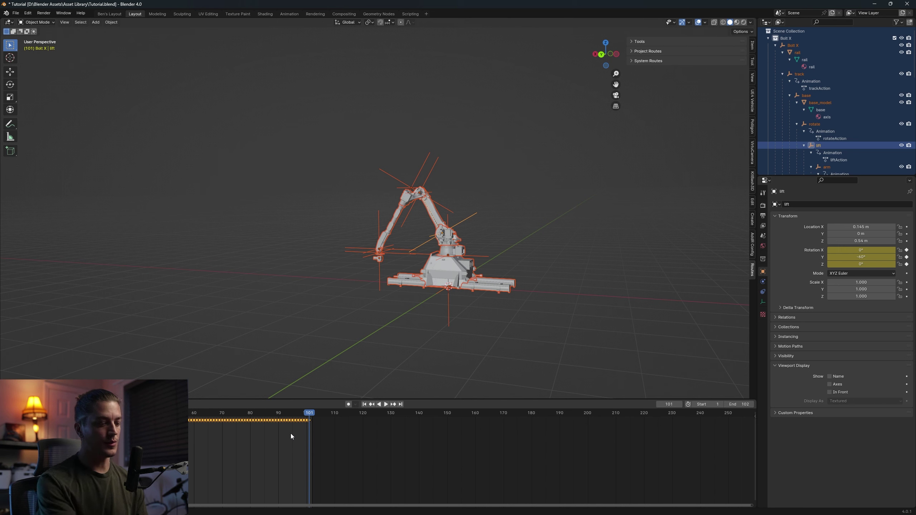
pyautogui.press('Delete')
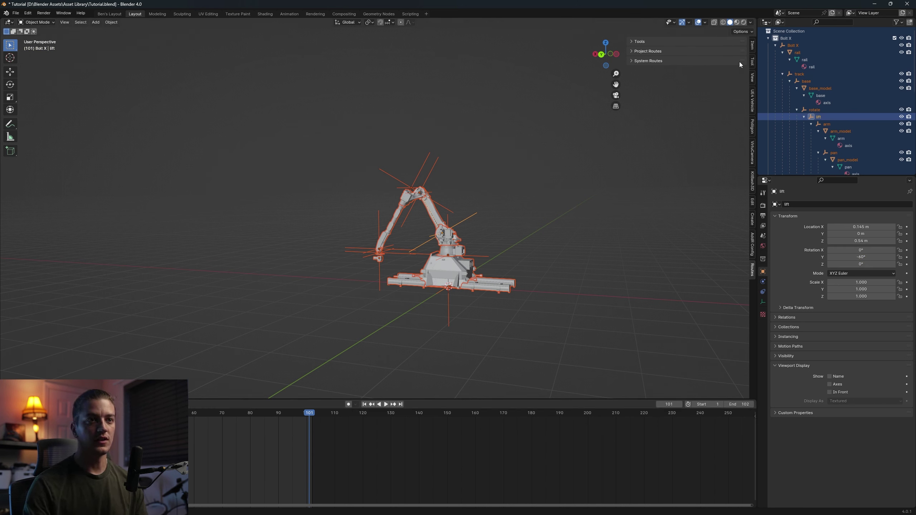
pyautogui.click(752, 45)
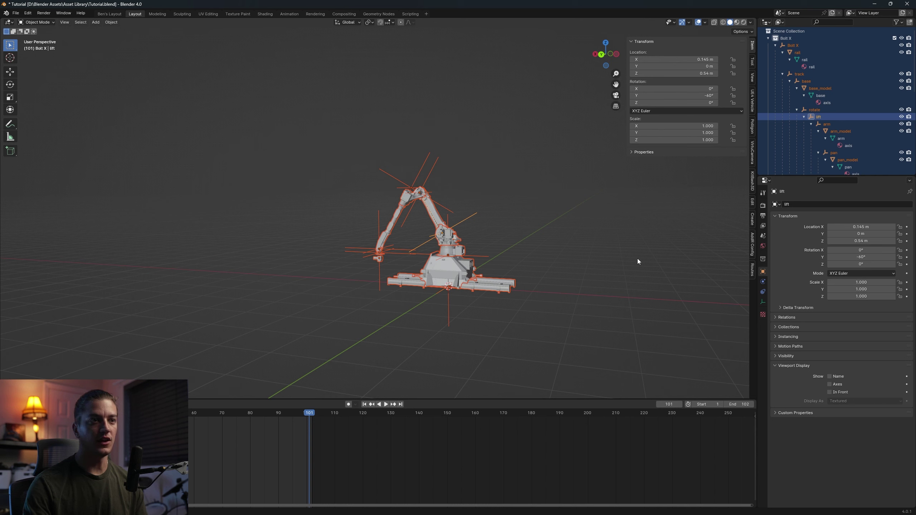
pyautogui.hotkey('ctrl', 'z')
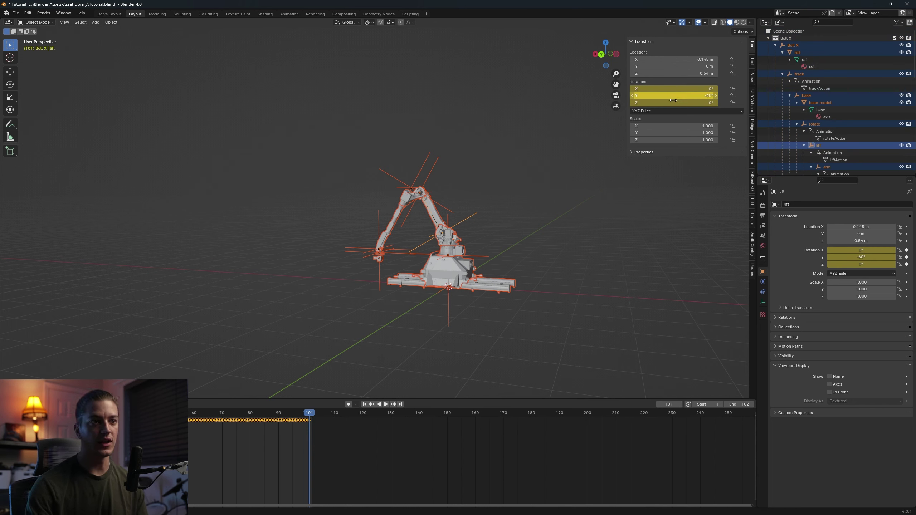
# Clear the rotation keyframes of the lift empty and delete all remaining keyframes of the rig
pyautogui.rightClick(675, 95)
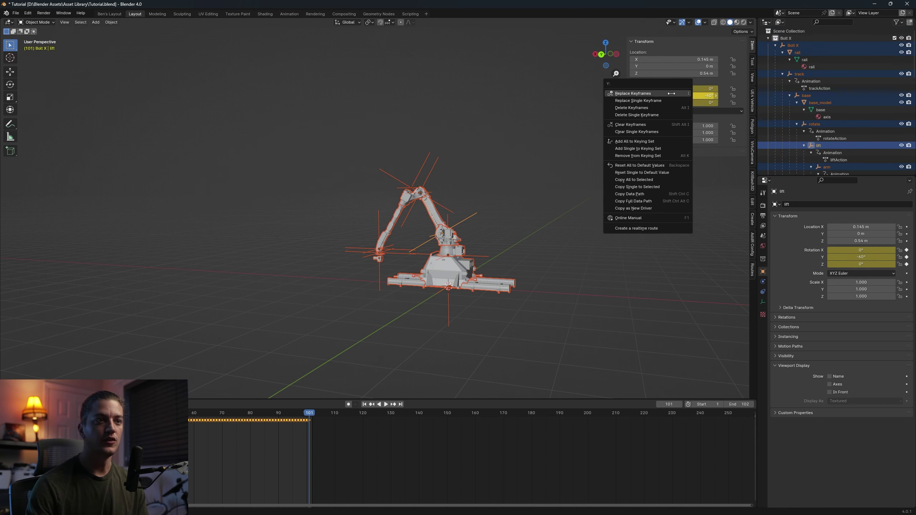
pyautogui.click(646, 125)
pyautogui.press('a')
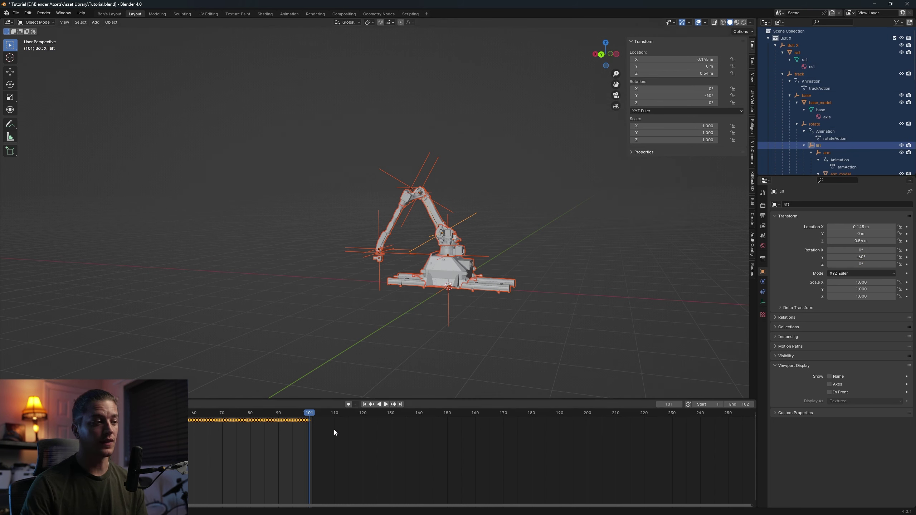
pyautogui.press('Delete')
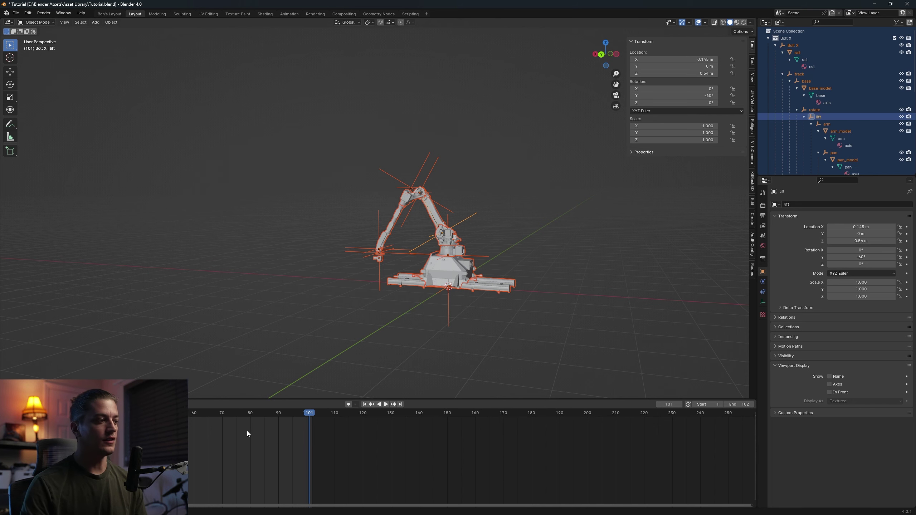
pyautogui.moveTo(247, 399)
pyautogui.mouseDown()
pyautogui.moveTo(247, 421)
pyautogui.moveTo(247, 403)
pyautogui.mouseUp()
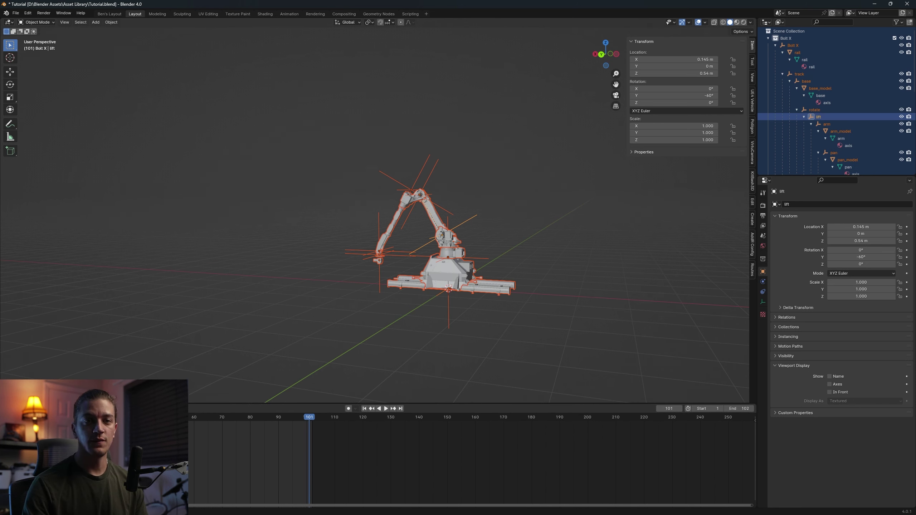
pyautogui.click(8, 409)
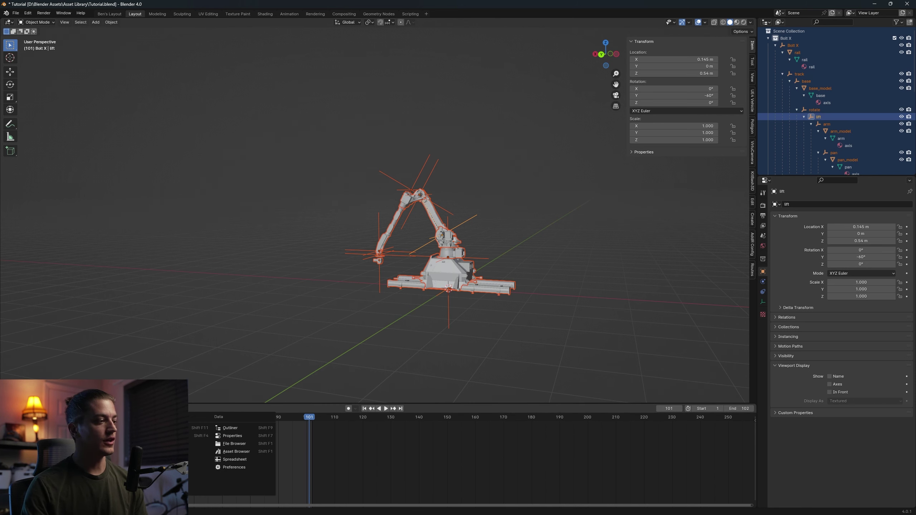
pyautogui.press('Escape')
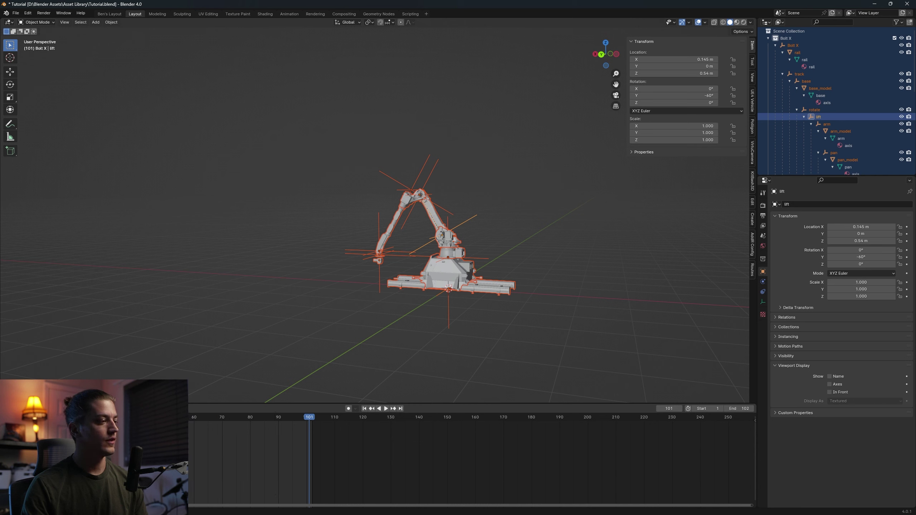
pyautogui.click(572, 318)
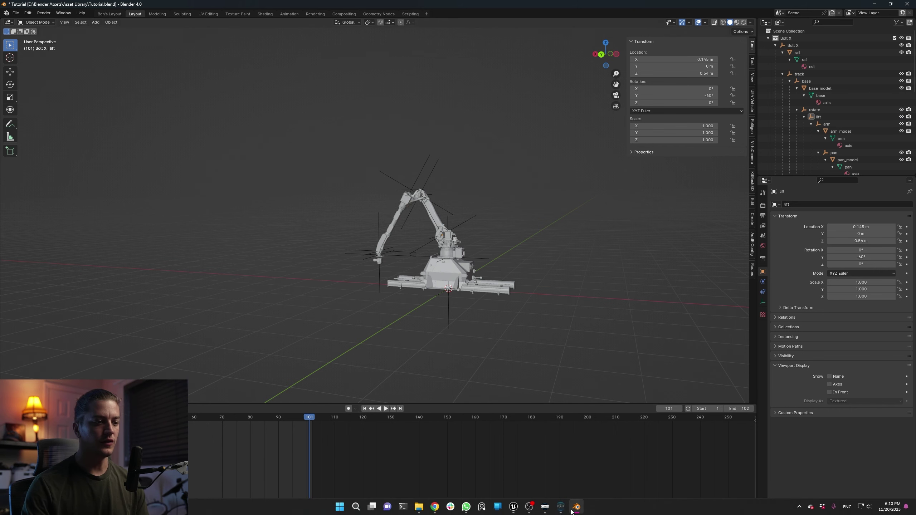
# Switch to Flair, open the External Devices setup and examine the mode, protocol, IP and port of the OSC data outputs
pyautogui.click(560, 508)
pyautogui.moveTo(454, 72); pyautogui.dragTo(429, 65)
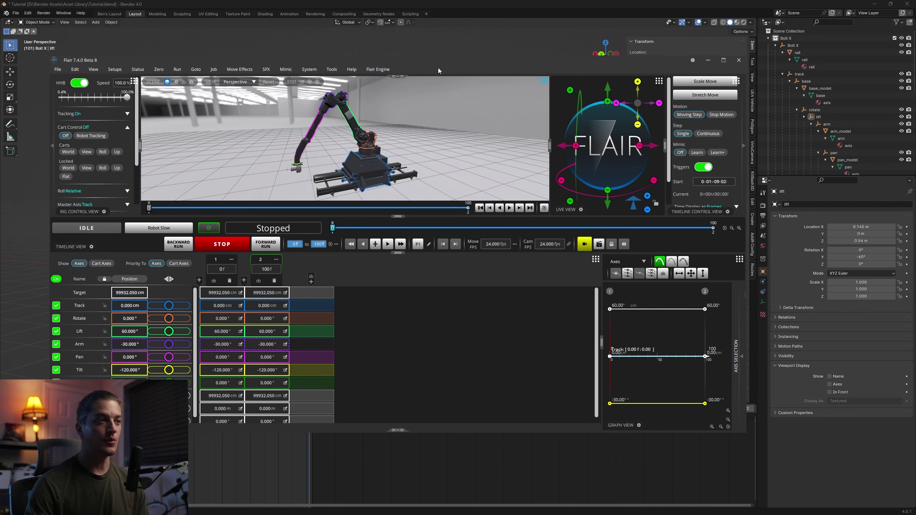
pyautogui.click(113, 69)
pyautogui.click(137, 233)
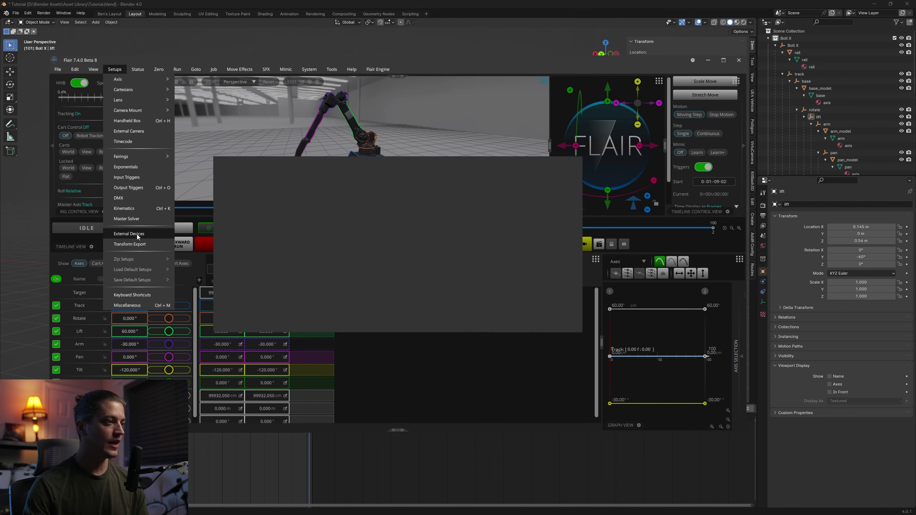
pyautogui.scroll(-2, 234, 238)
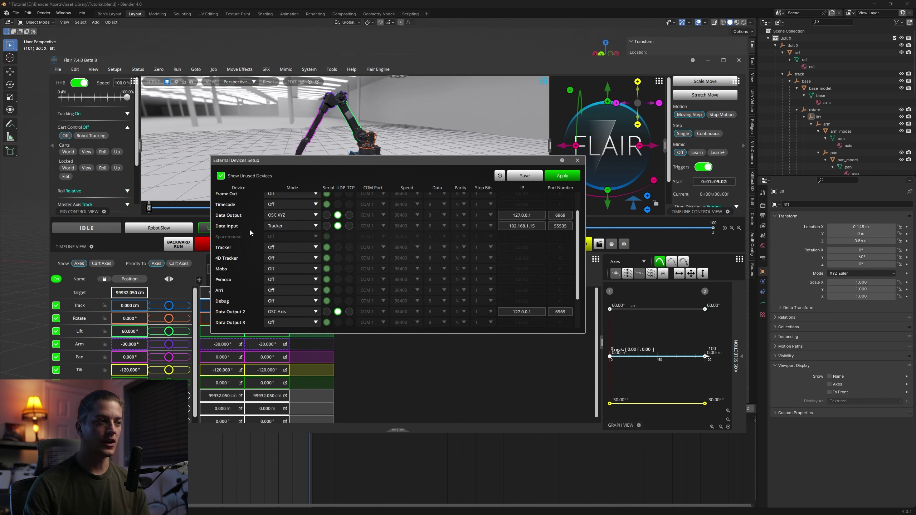
pyautogui.scroll(-2, 250, 229)
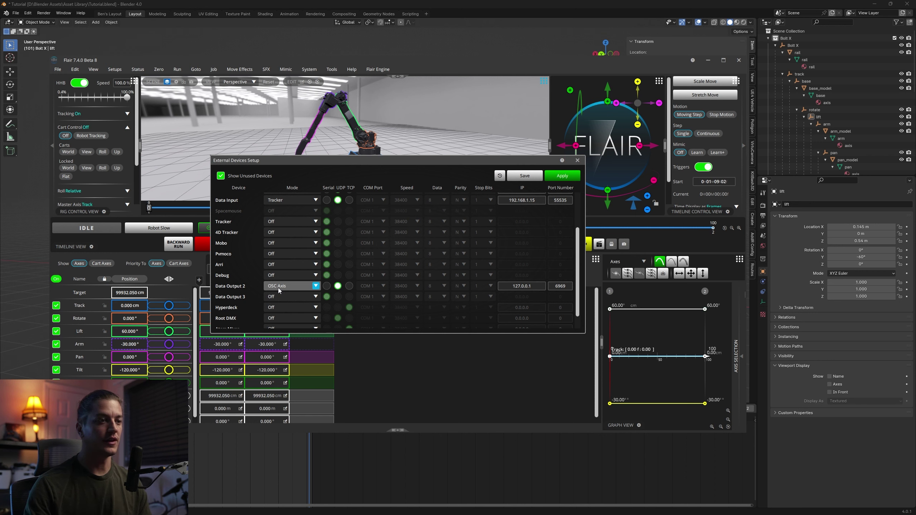
# Confirm OSC Axis as the Data Output 2 mode, review the OSC XYZ output, and save and close the External Devices setup
pyautogui.click(311, 289)
pyautogui.click(311, 292)
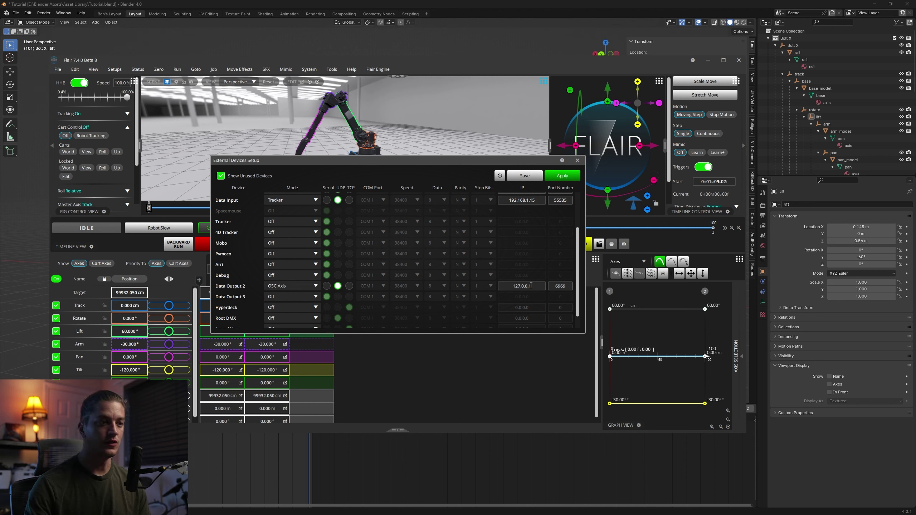
pyautogui.scroll(3, 379, 286)
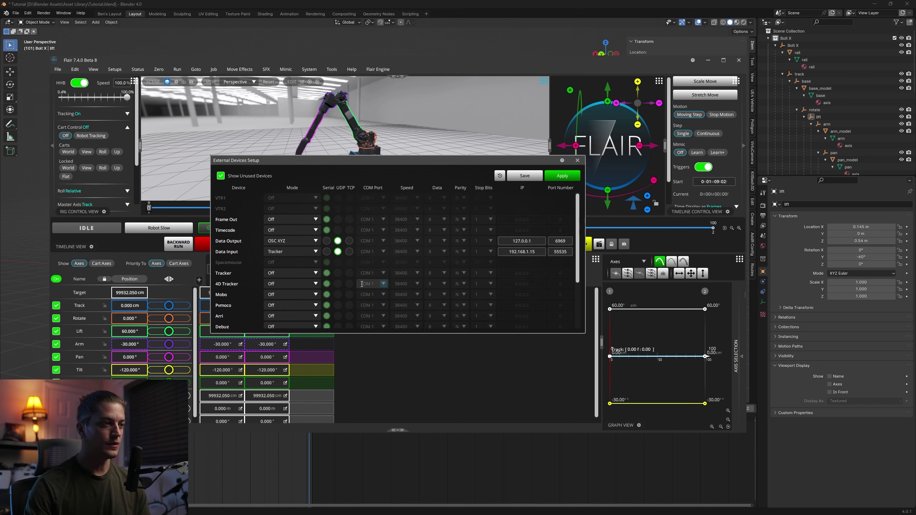
pyautogui.scroll(1, 406, 282)
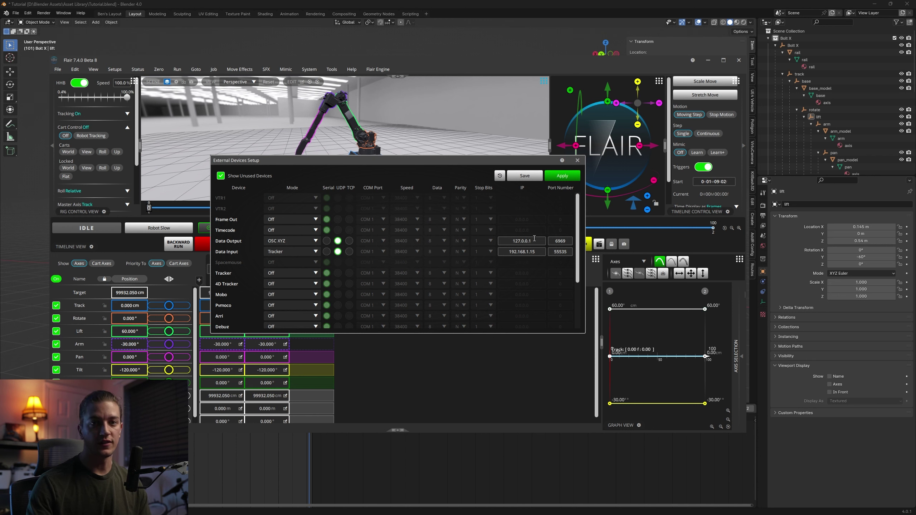
pyautogui.click(525, 176)
pyautogui.click(577, 160)
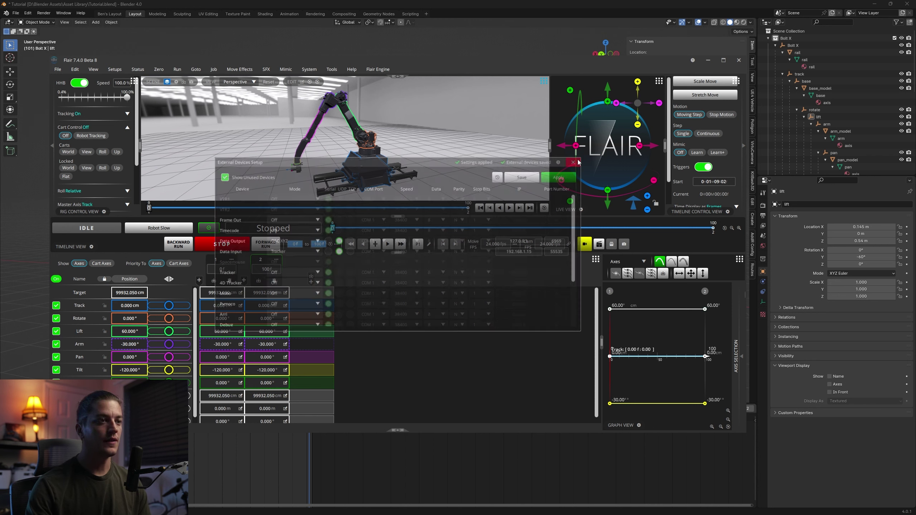
# Switch back to Blender and add a new project route in AddRoutes
pyautogui.moveTo(433, 63); pyautogui.dragTo(426, 70)
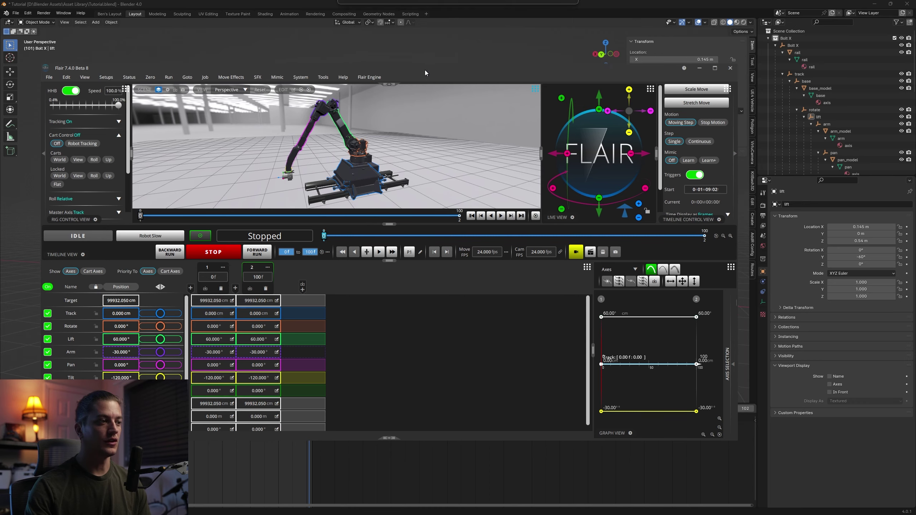
pyautogui.click(698, 68)
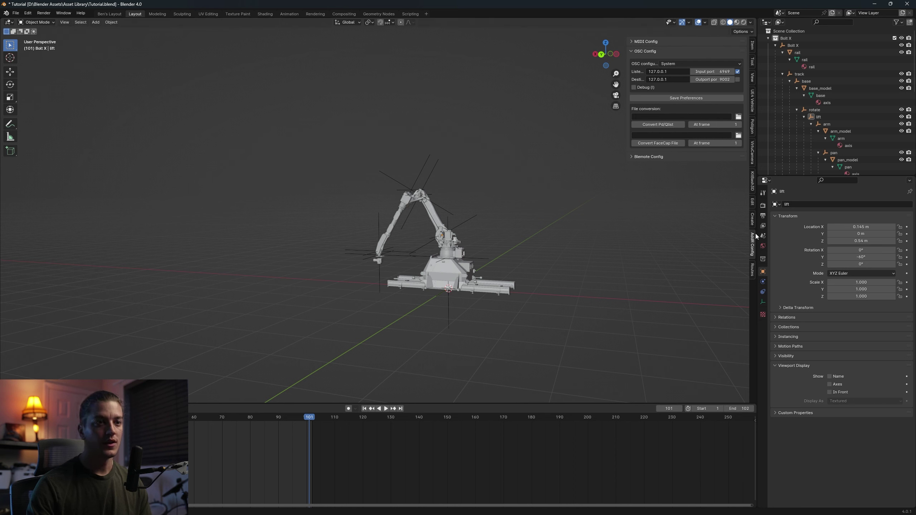
pyautogui.click(753, 271)
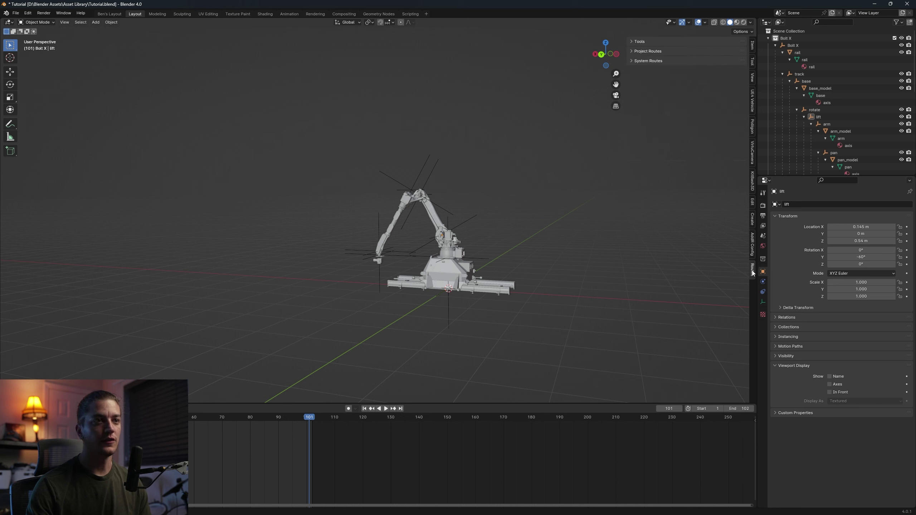
pyautogui.click(632, 53)
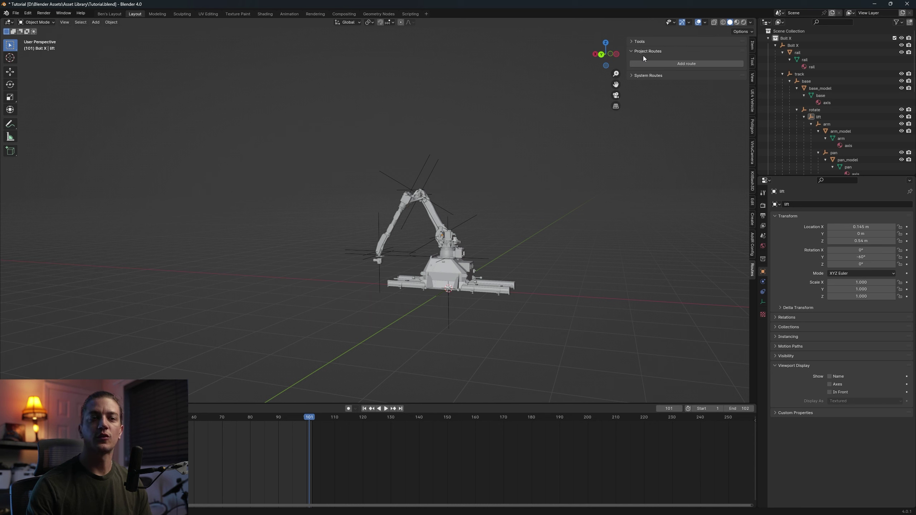
pyautogui.click(686, 65)
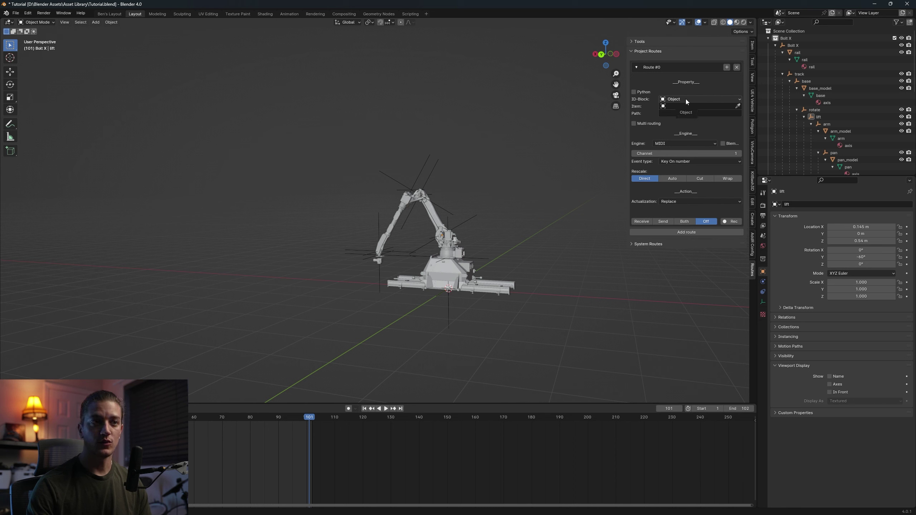
# Assign the track empty's location property to the route and set its engine to OSC
pyautogui.click(738, 106)
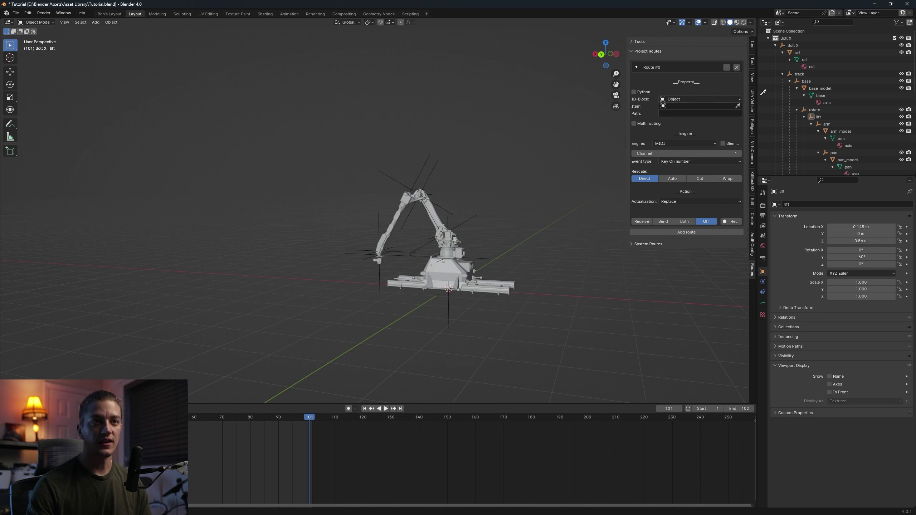
pyautogui.click(803, 74)
pyautogui.click(686, 114)
pyautogui.write('location')
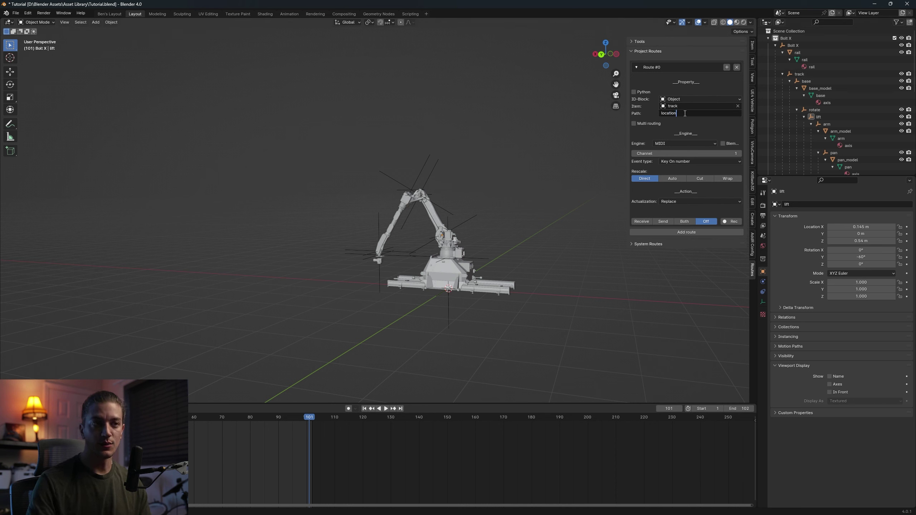
pyautogui.press('Return')
pyautogui.click(662, 151)
pyautogui.click(671, 163)
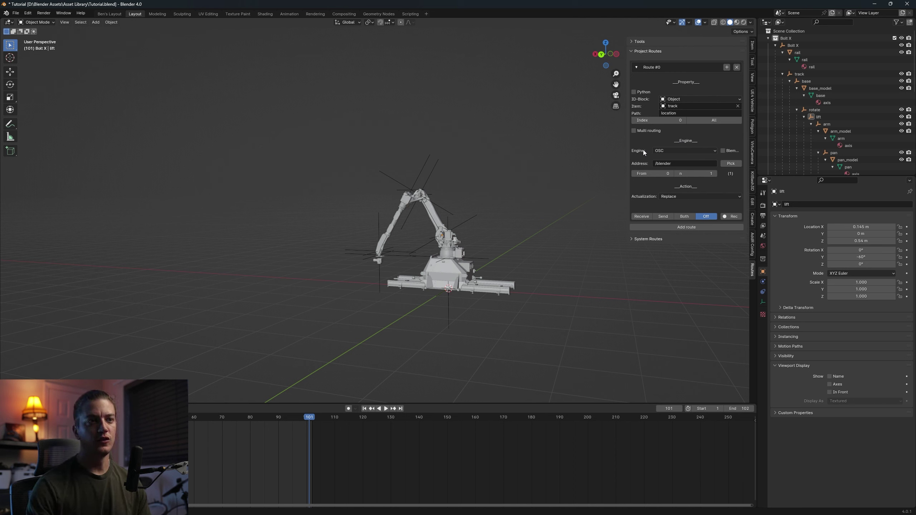
# Test-move the track empty along the X axis and return it to its original position
pyautogui.click(799, 74)
pyautogui.press('g')
pyautogui.press('x')
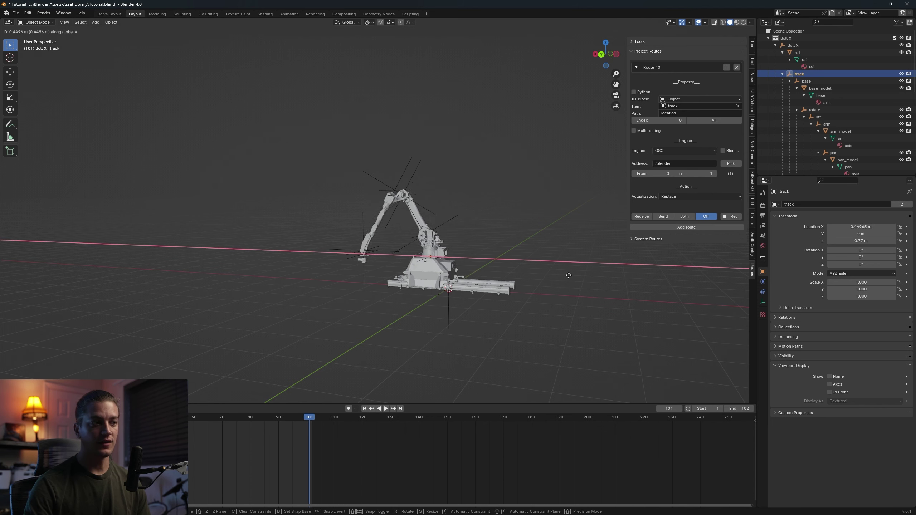
pyautogui.rightClick(596, 277)
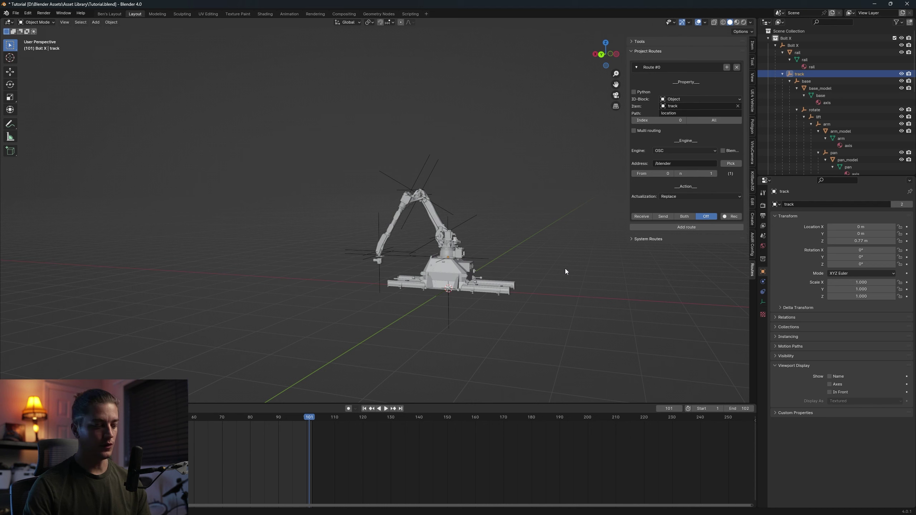
pyautogui.press('g')
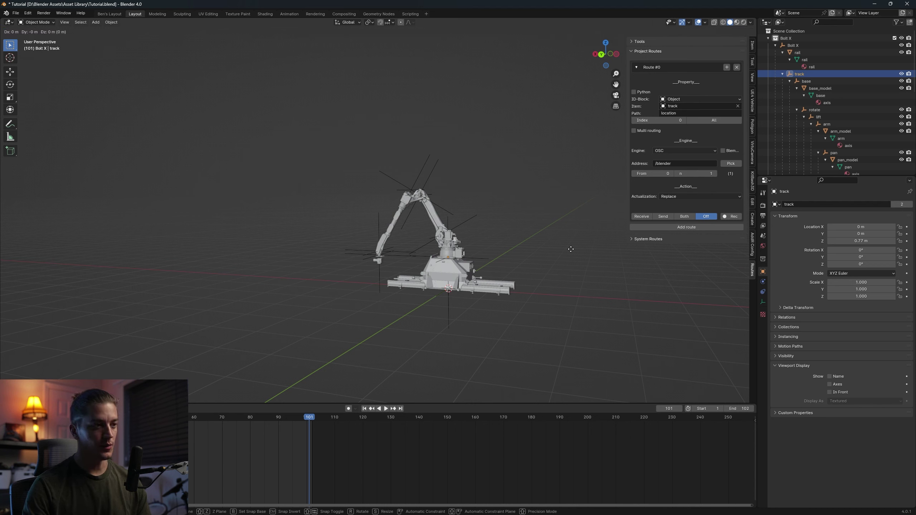
pyautogui.press('x')
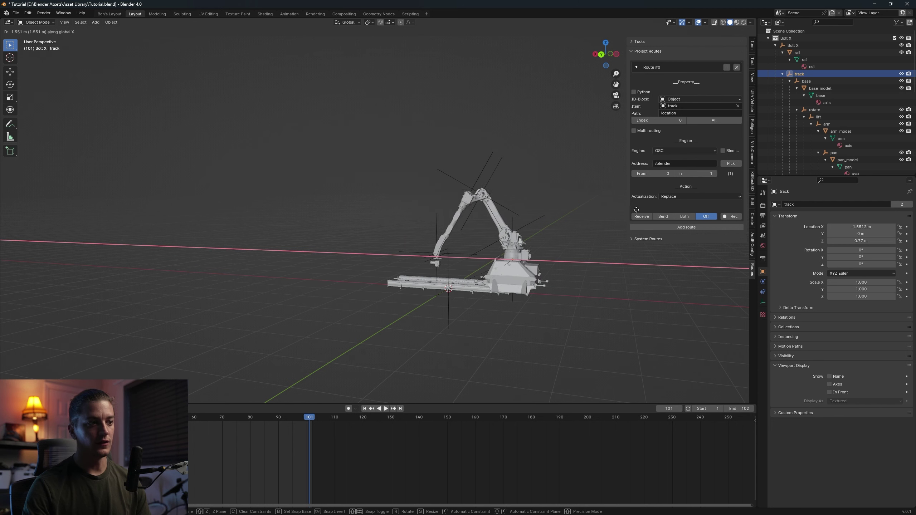
pyautogui.press('0')
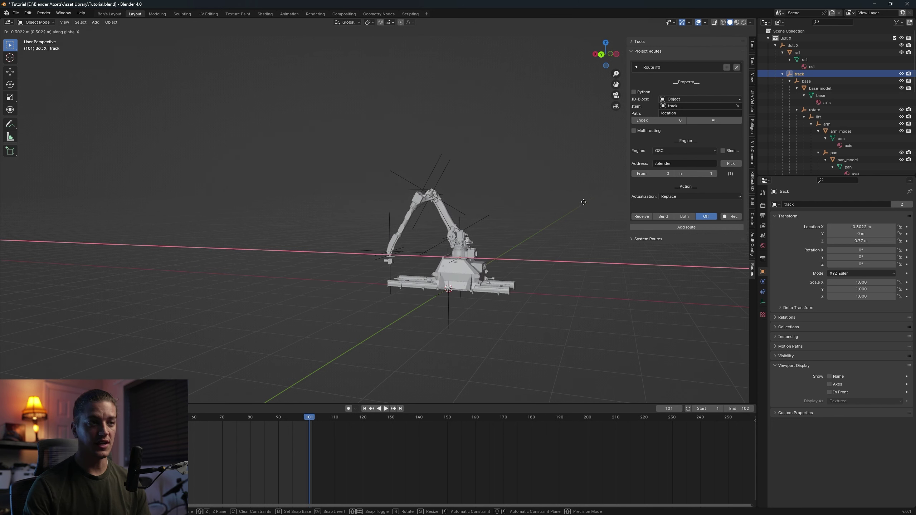
pyautogui.press('Return')
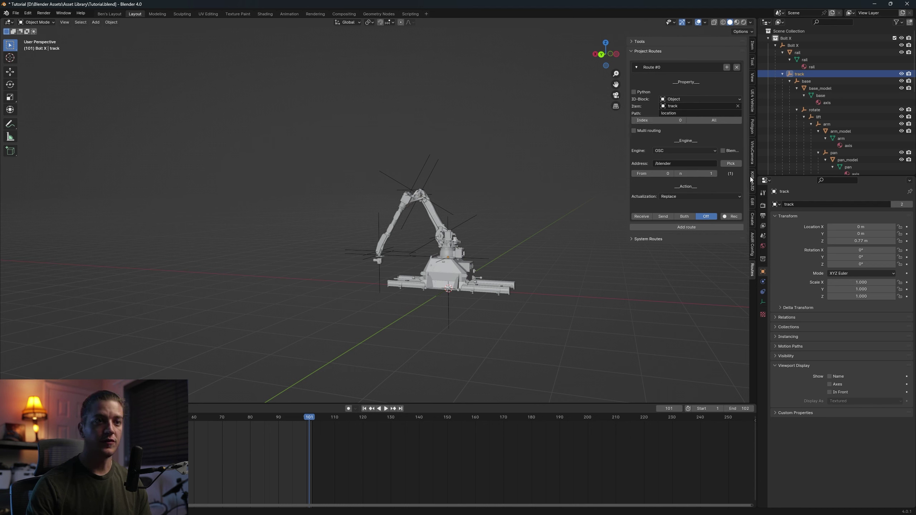
# Disable the AddRoutes OSC input port 6969 and launch Protokol, placing its window over the viewport
pyautogui.click(753, 239)
pyautogui.moveTo(606, 506)
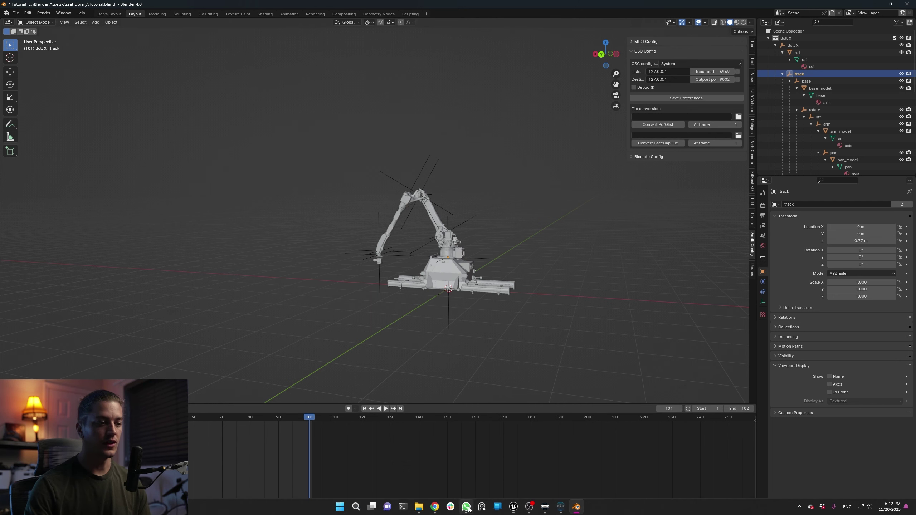
pyautogui.click(356, 507)
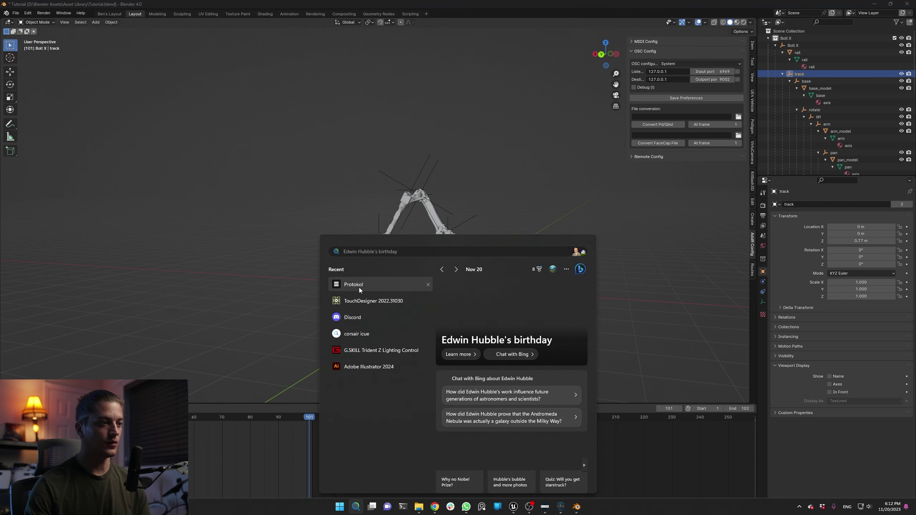
pyautogui.click(360, 291)
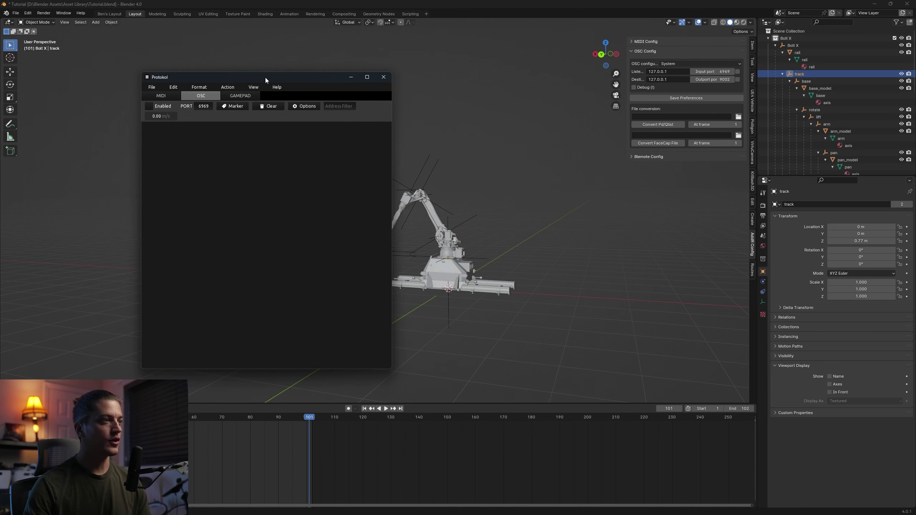
pyautogui.moveTo(265, 77); pyautogui.dragTo(397, 103)
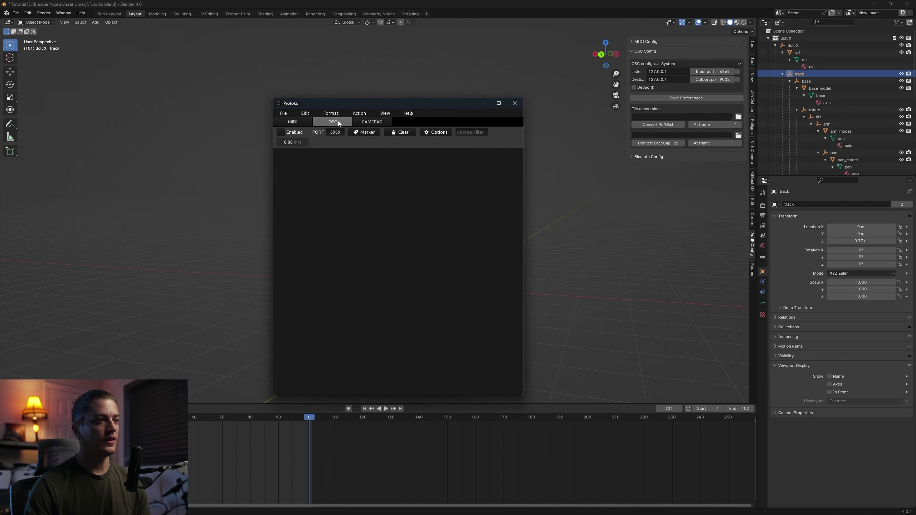
# Capture incoming OSC messages on port 6969 in Protokol, stop receiving and copy the /flair/Track address
pyautogui.click(282, 132)
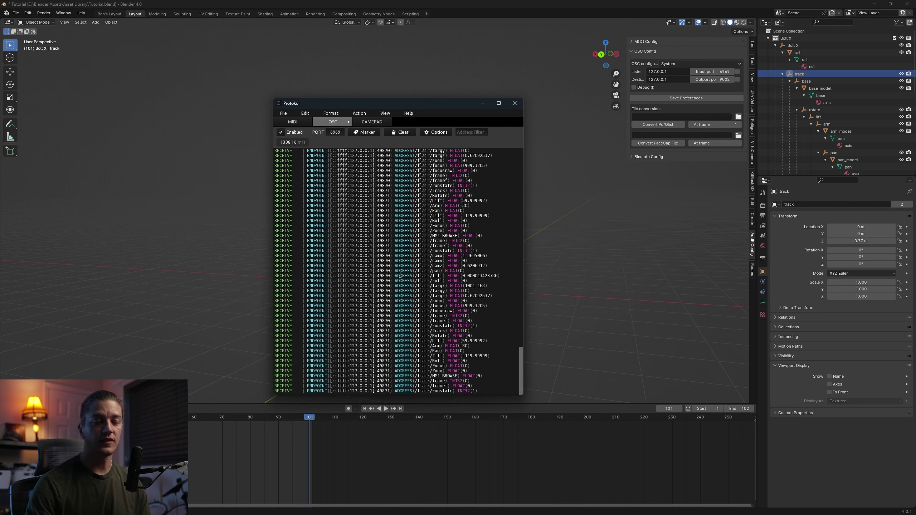
pyautogui.click(282, 132)
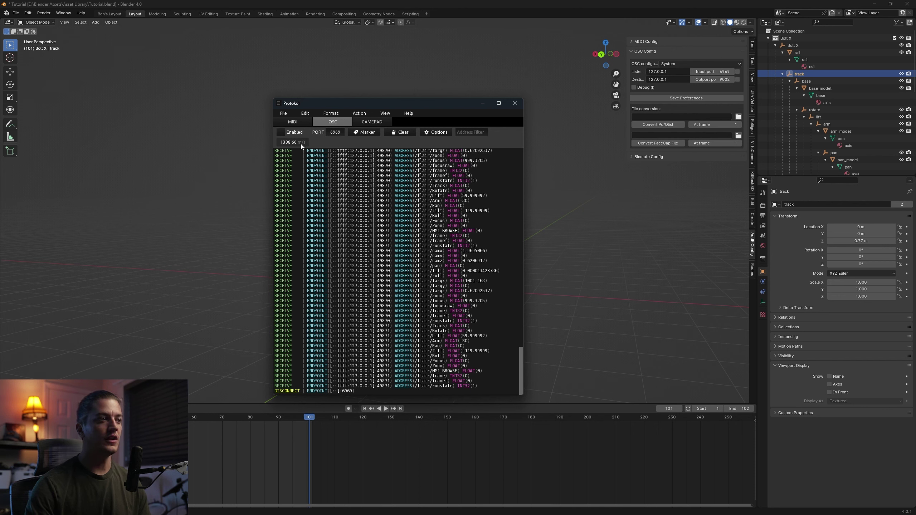
pyautogui.moveTo(415, 336); pyautogui.dragTo(491, 337)
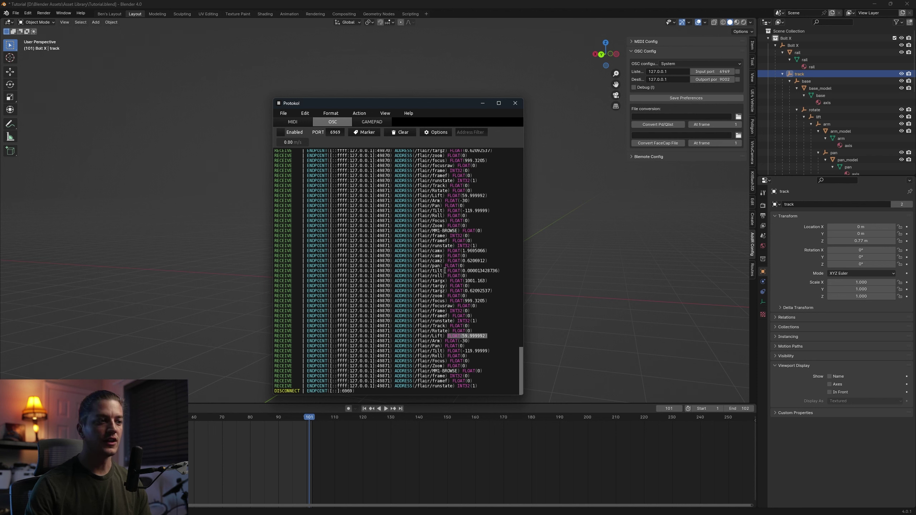
pyautogui.moveTo(447, 326)
pyautogui.mouseDown()
pyautogui.moveTo(424, 326)
pyautogui.moveTo(440, 326)
pyautogui.mouseUp()
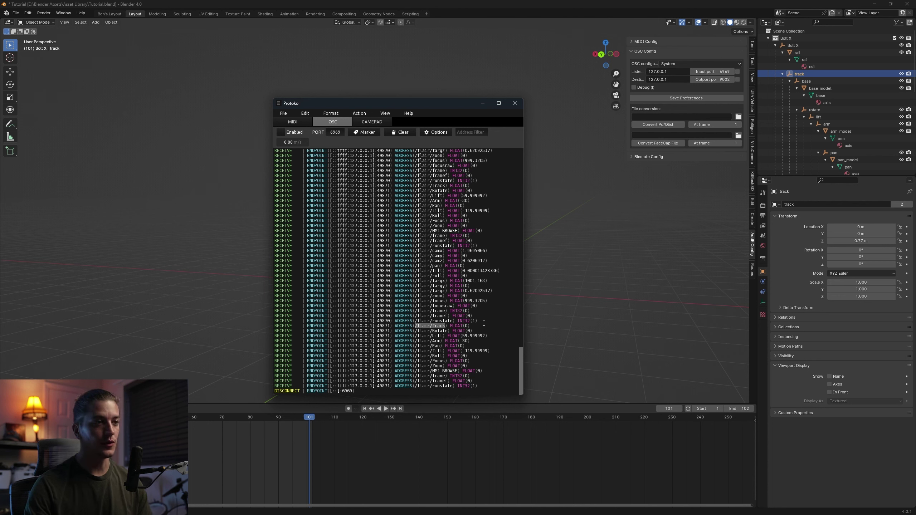
# Set the track route's OSC address to /flair/Track in Blender and switch the route to Receive
pyautogui.click(753, 272)
pyautogui.click(670, 166)
pyautogui.write('/flair/Track')
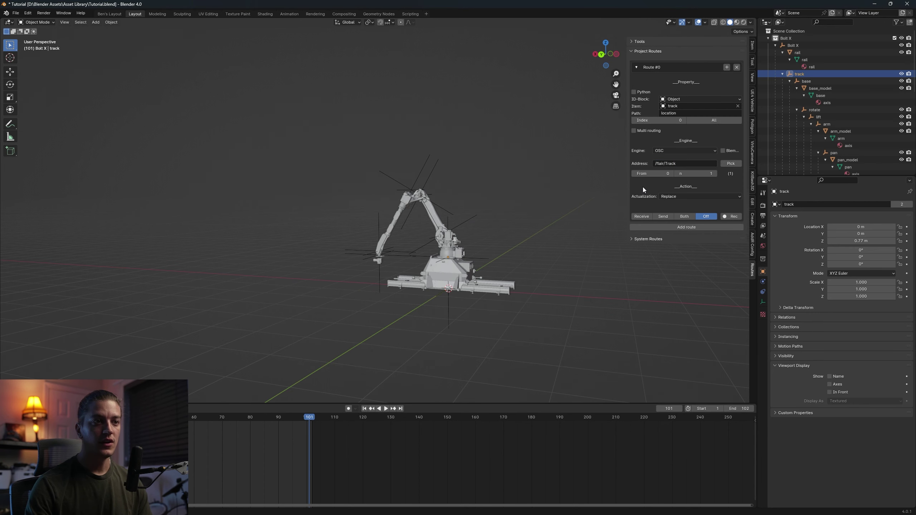
pyautogui.click(648, 217)
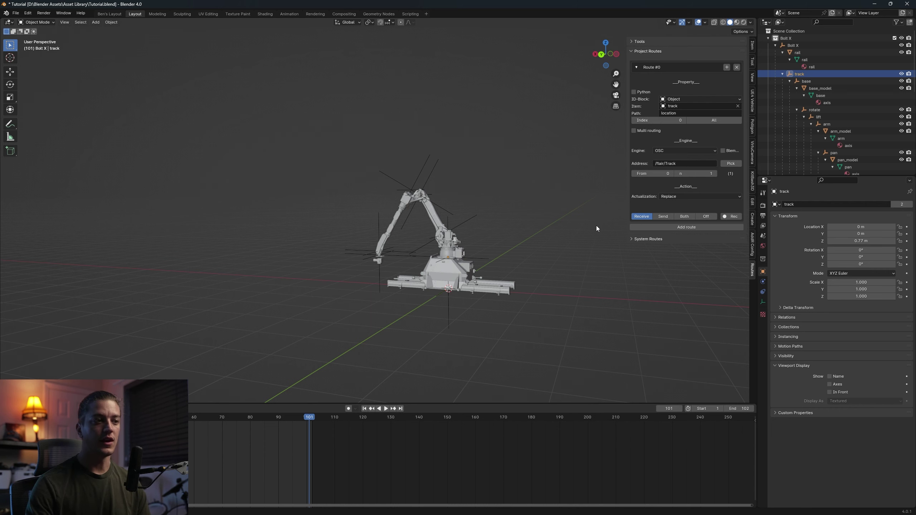
# Switch to Flair, move its window off the Blender robot and jog the Track axis to about -73 cm
pyautogui.moveTo(552, 509)
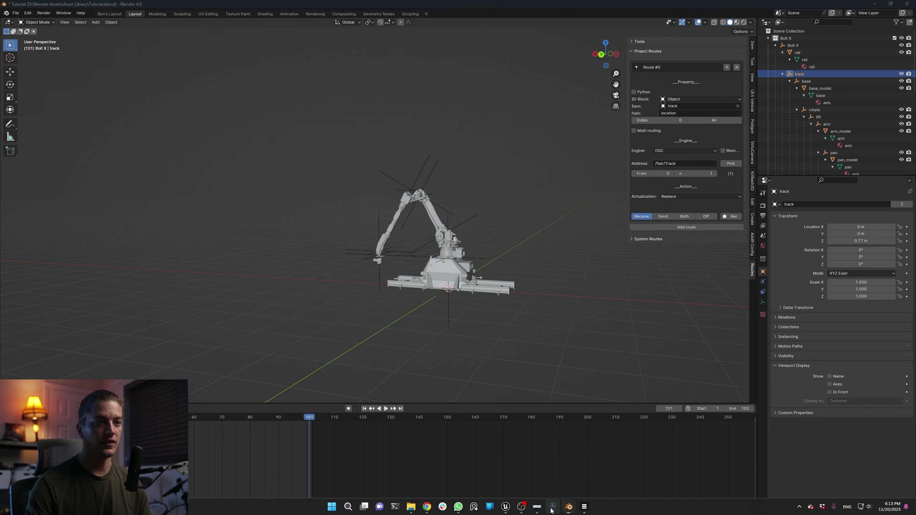
pyautogui.click(552, 509)
pyautogui.moveTo(428, 86); pyautogui.dragTo(812, 117)
pyautogui.moveTo(531, 363); pyautogui.dragTo(536, 361)
pyautogui.moveTo(579, 114); pyautogui.dragTo(579, 142)
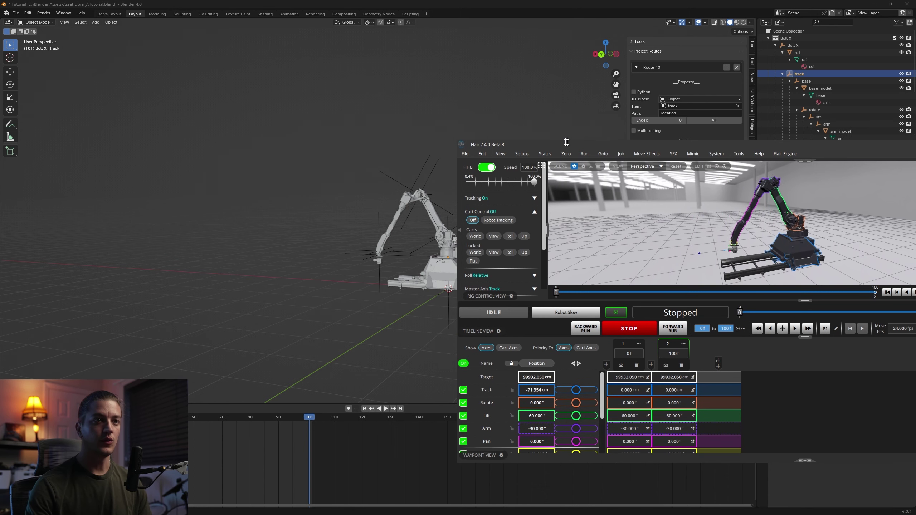
pyautogui.moveTo(679, 146); pyautogui.dragTo(371, 170)
# Return to Blender, re-enable the AddRoutes OSC input on port 6969 and reopen the project routes
pyautogui.click(760, 176)
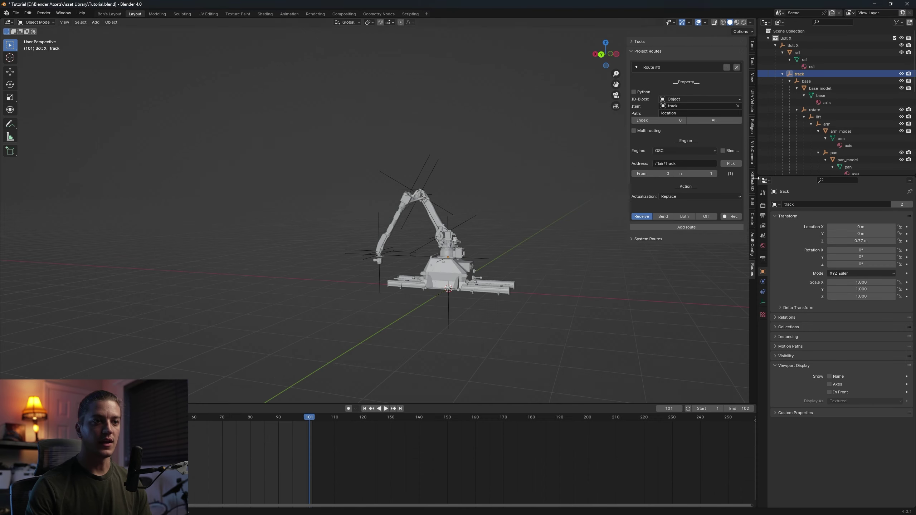
pyautogui.click(753, 242)
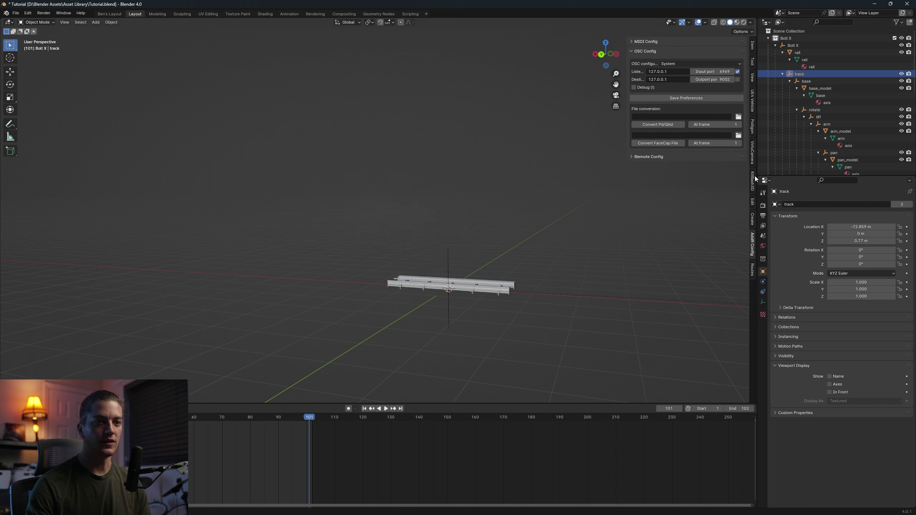
pyautogui.click(752, 271)
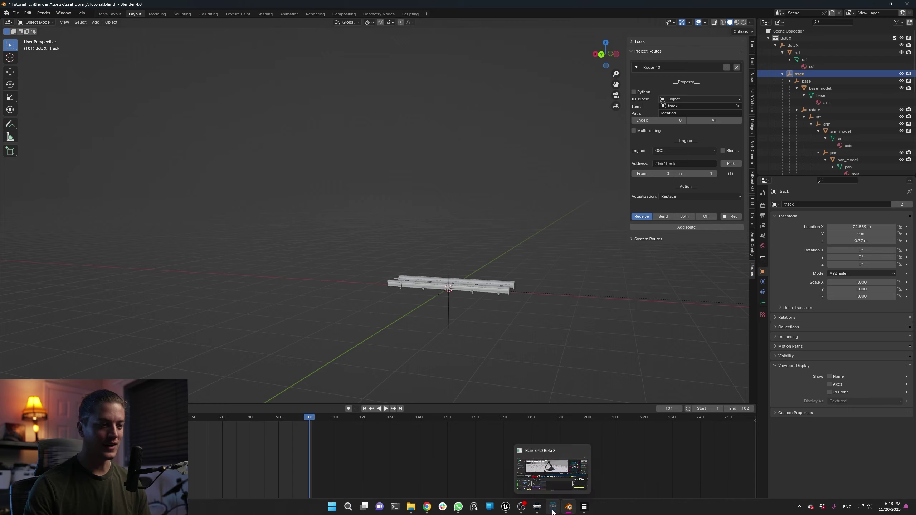
# Switch to Flair, move its window off the Blender robot, jog the Track axis back and forth to test the link, and minimize Flair
pyautogui.click(553, 470)
pyautogui.moveTo(407, 170); pyautogui.dragTo(746, 235)
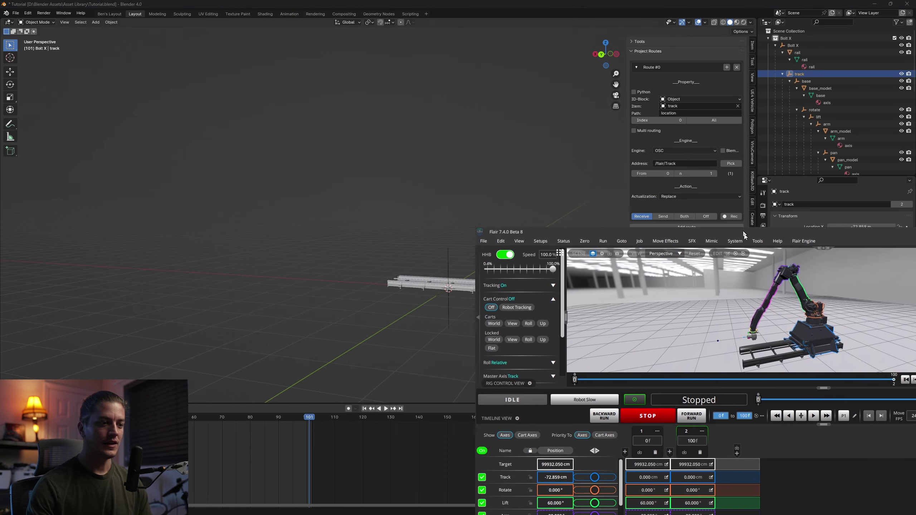
pyautogui.scroll(10, 556, 480)
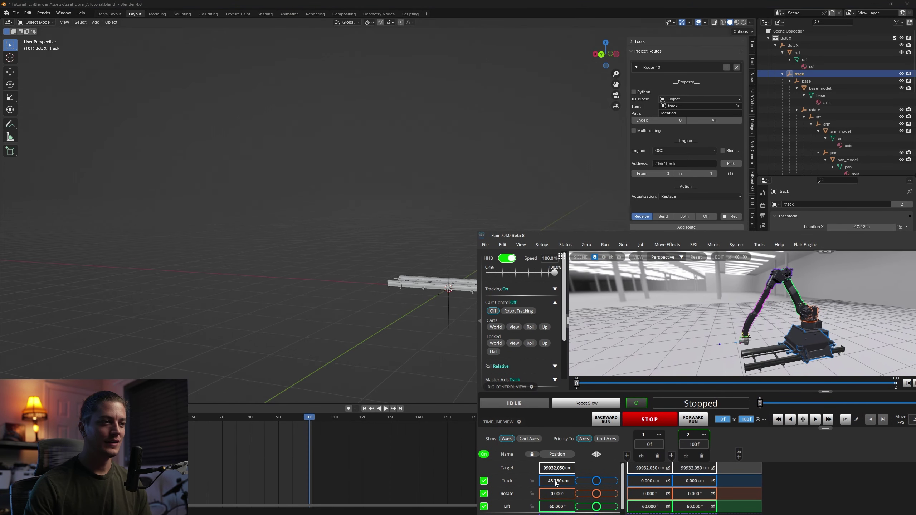
pyautogui.scroll(6, 556, 483)
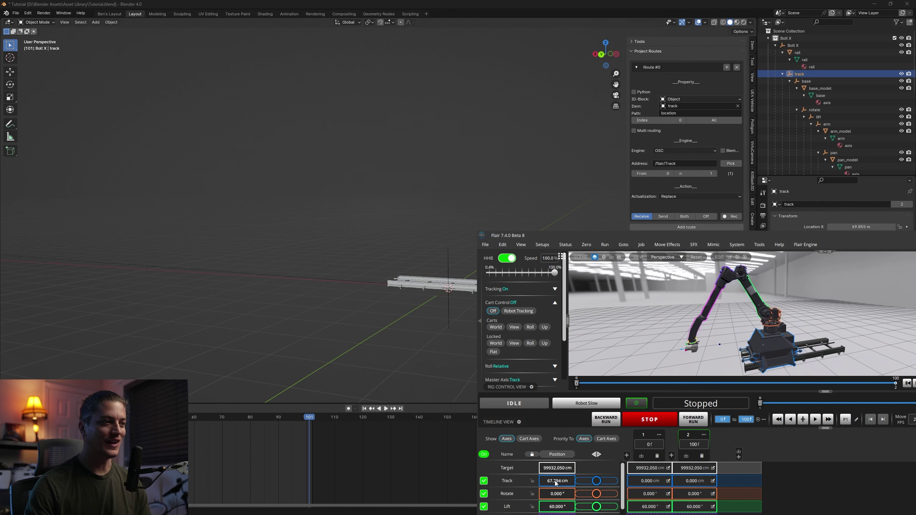
pyautogui.scroll(-12, 556, 482)
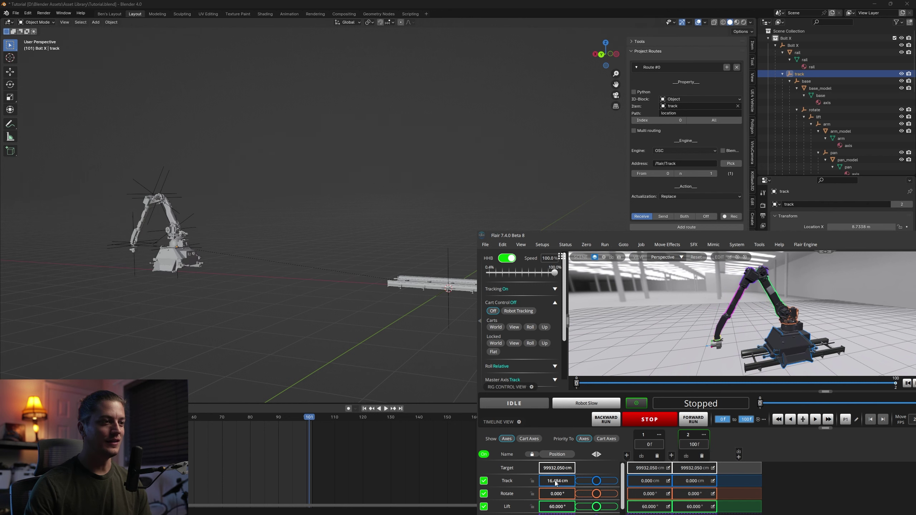
pyautogui.scroll(6, 556, 483)
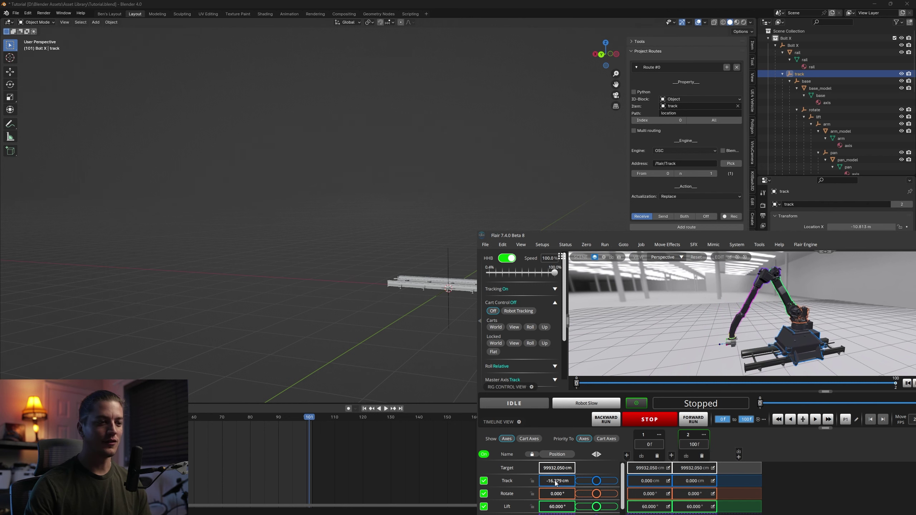
pyautogui.scroll(-2, 555, 483)
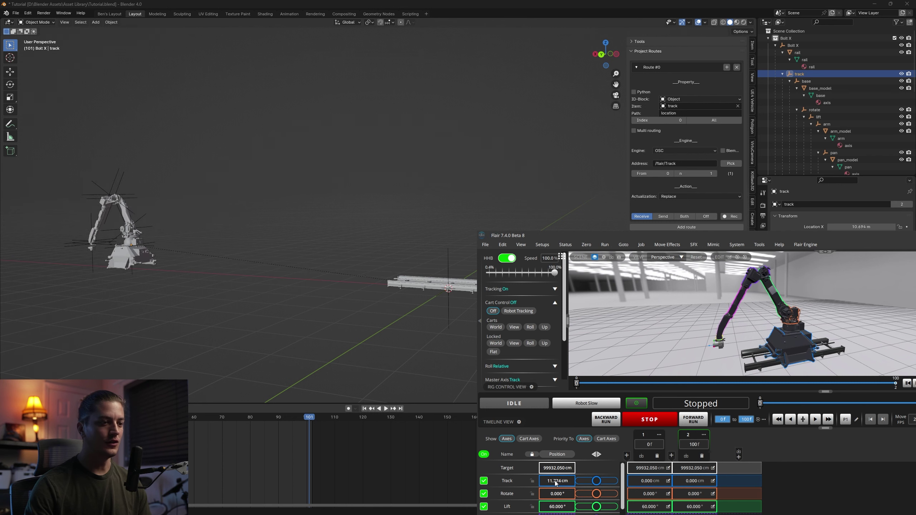
pyautogui.scroll(-1, 556, 483)
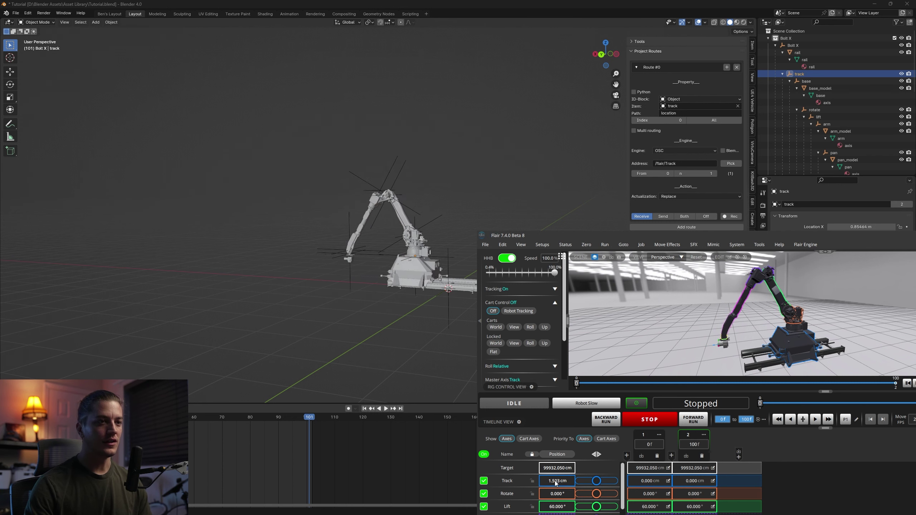
pyautogui.moveTo(778, 237); pyautogui.dragTo(410, 263)
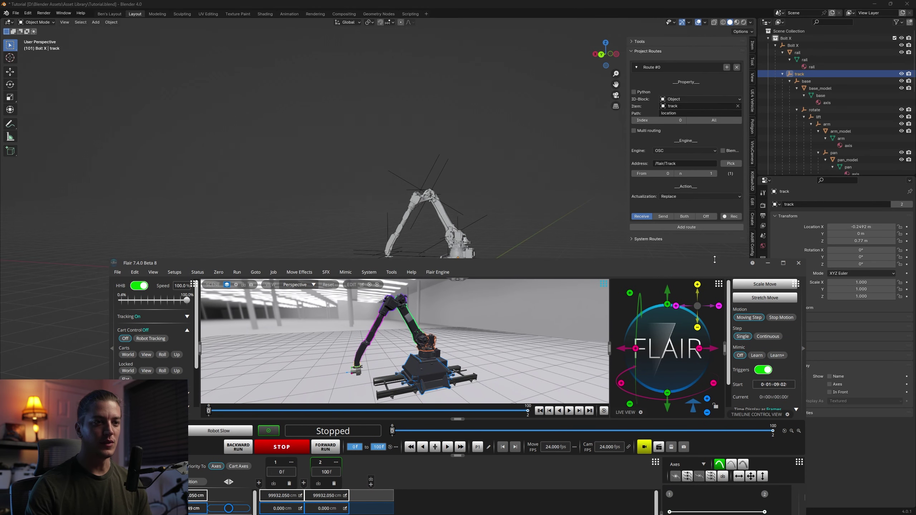
pyautogui.click(767, 263)
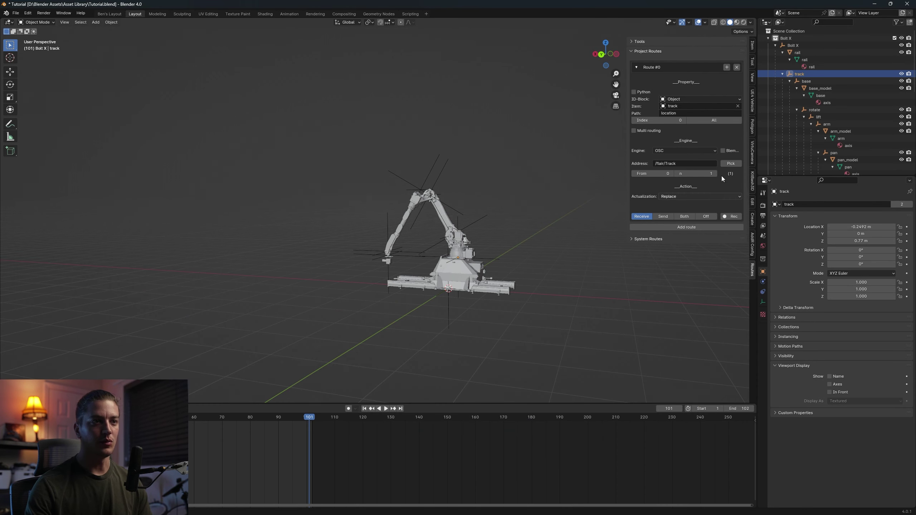
# Compare the incoming /flair/Track value in Protokol with the track object's X location in Blender, and minimize Protokol
pyautogui.click(429, 512)
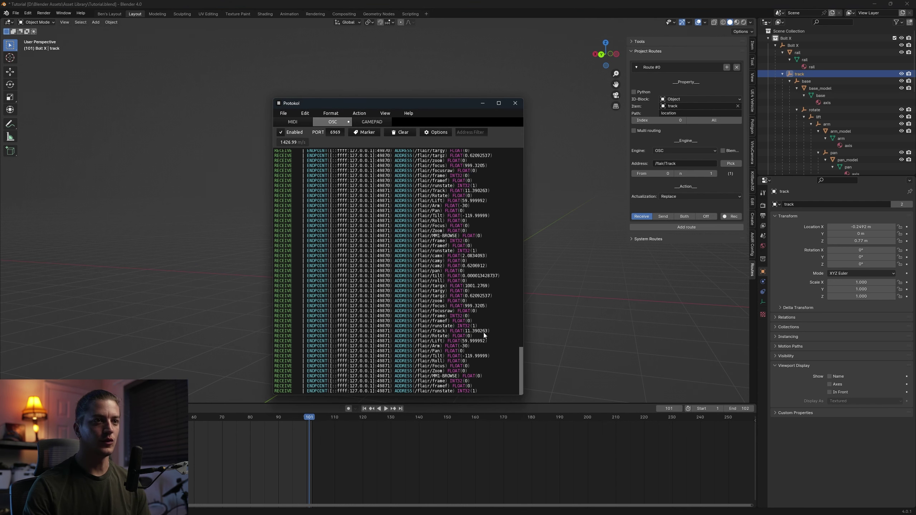
pyautogui.click(753, 45)
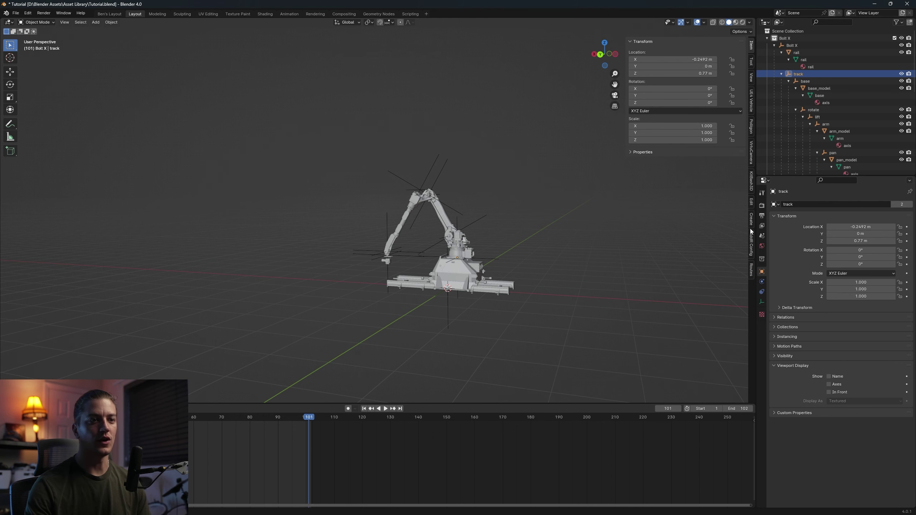
pyautogui.click(751, 270)
pyautogui.click(584, 507)
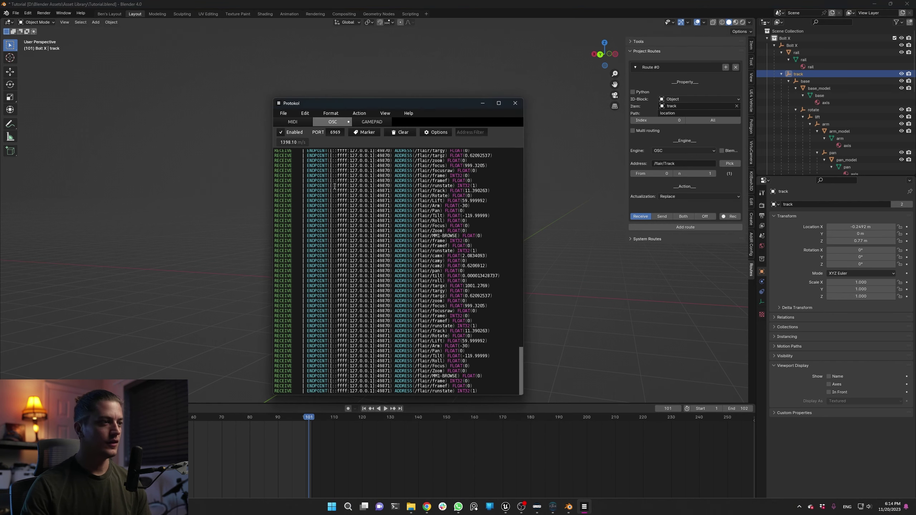
pyautogui.click(483, 103)
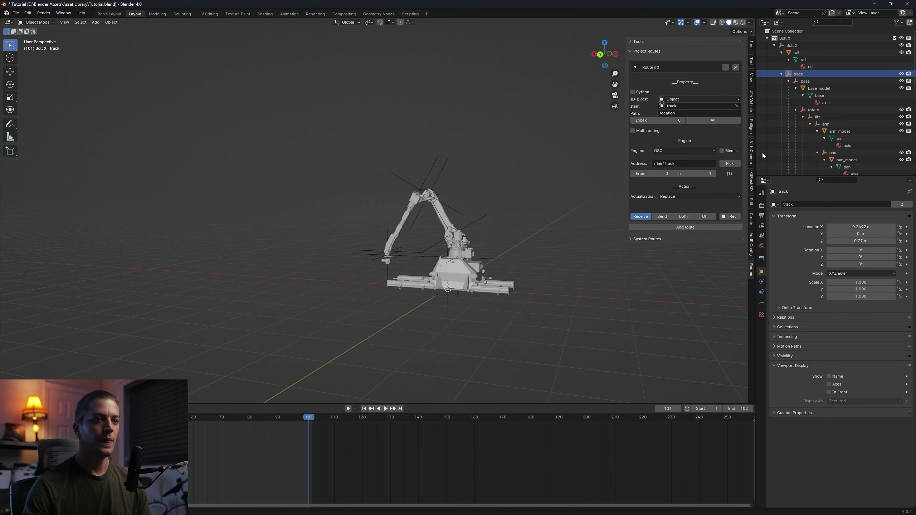
# Enable the AddRoutes OSC input on port 6969 again and return to the project routes
pyautogui.click(753, 241)
pyautogui.click(737, 72)
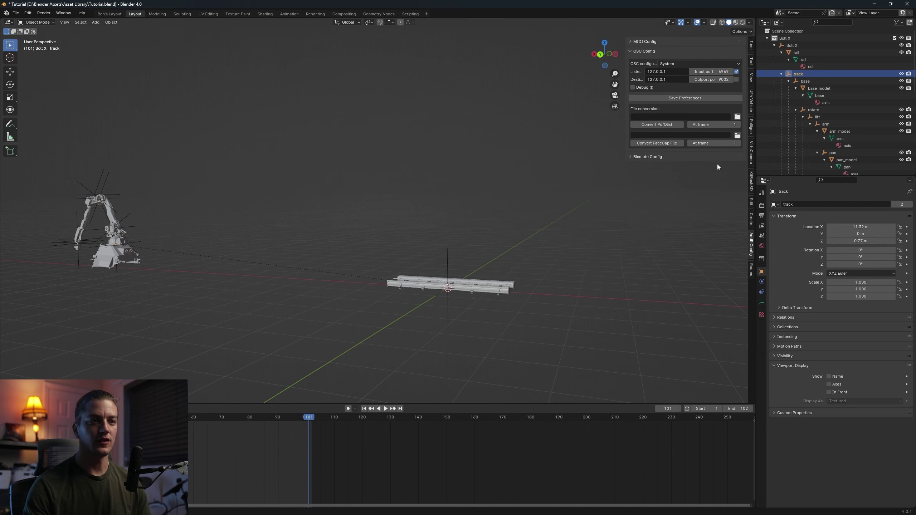
pyautogui.click(752, 270)
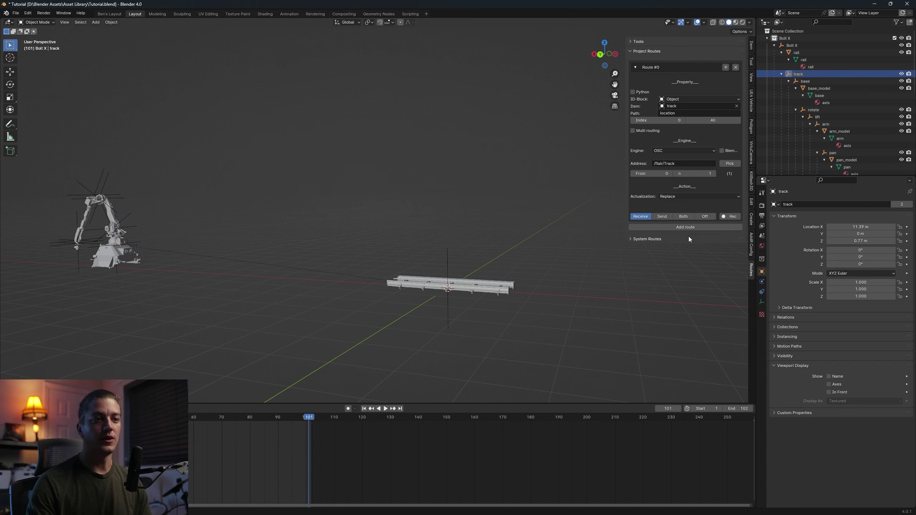
# Set the track route's actualization to Expression and make it evaluate IN*.01
pyautogui.click(680, 198)
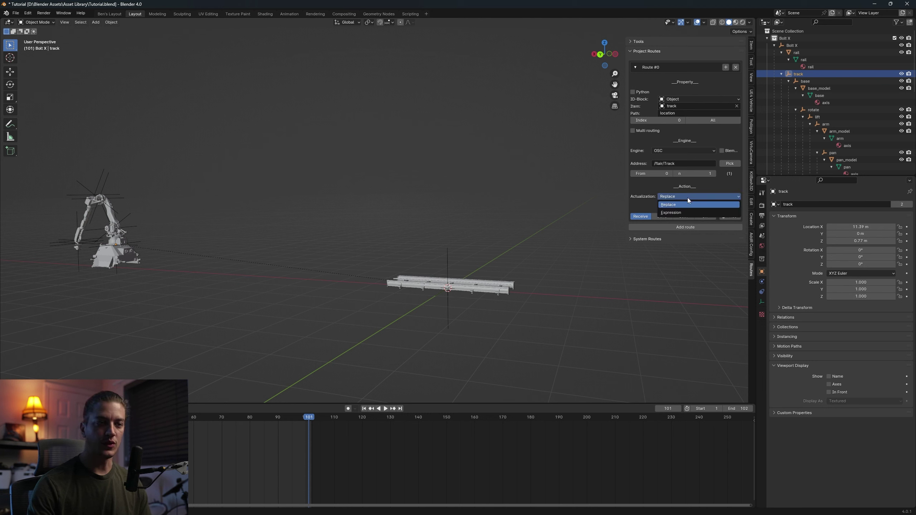
pyautogui.click(683, 211)
pyautogui.click(673, 204)
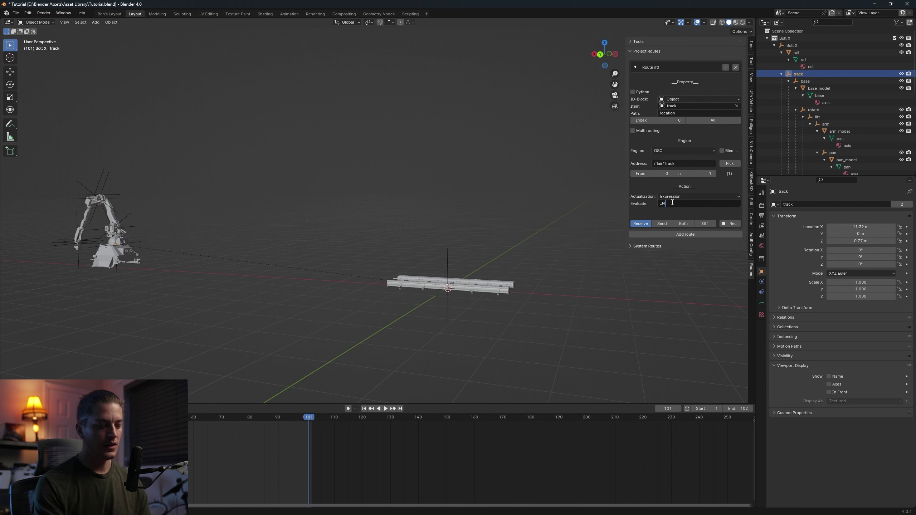
pyautogui.write('*')
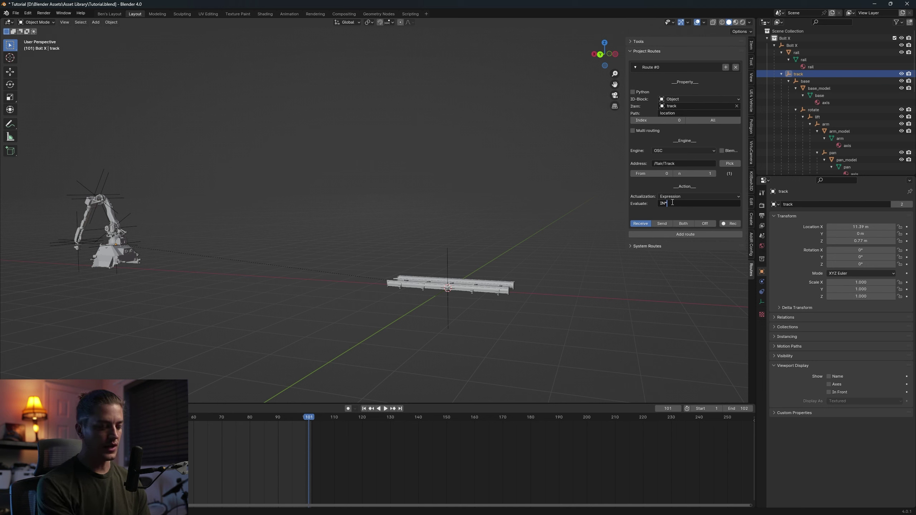
pyautogui.write('.01')
pyautogui.press('Return')
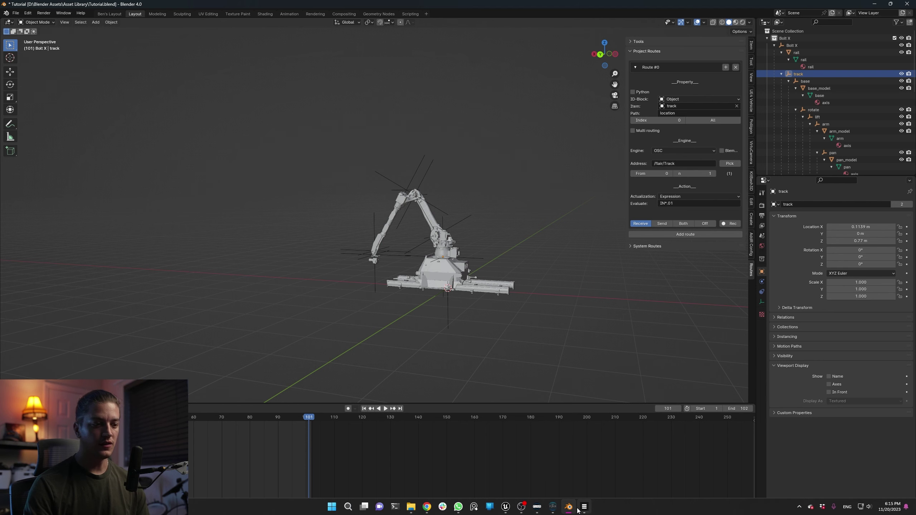
# Switch to Flair, jog the Track axis to about -72 cm to test the scaled motion, and minimize Flair
pyautogui.click(553, 507)
pyautogui.moveTo(458, 162); pyautogui.dragTo(776, 168)
pyautogui.moveTo(600, 413); pyautogui.dragTo(652, 335)
pyautogui.moveTo(758, 168); pyautogui.dragTo(434, 139)
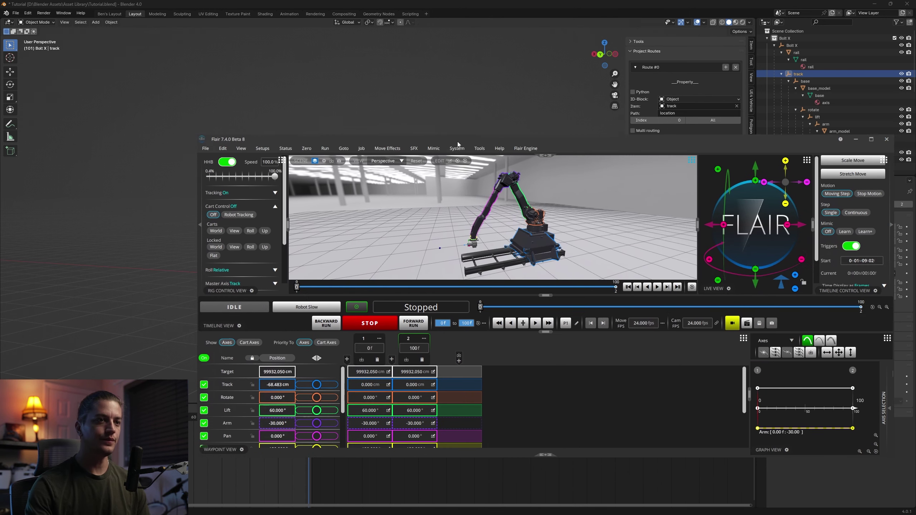
pyautogui.click(856, 139)
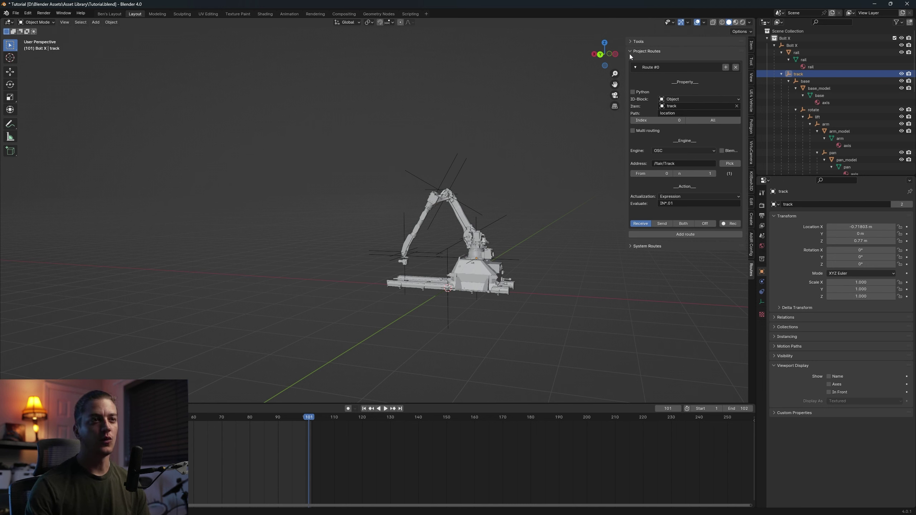
# Expand the AddRoutes tools and enable the category and name settings for routes
pyautogui.click(631, 42)
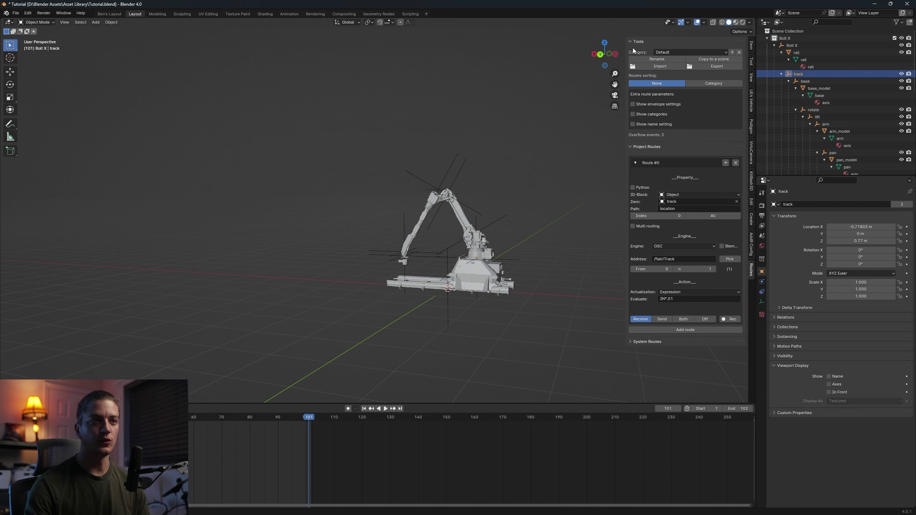
pyautogui.click(633, 114)
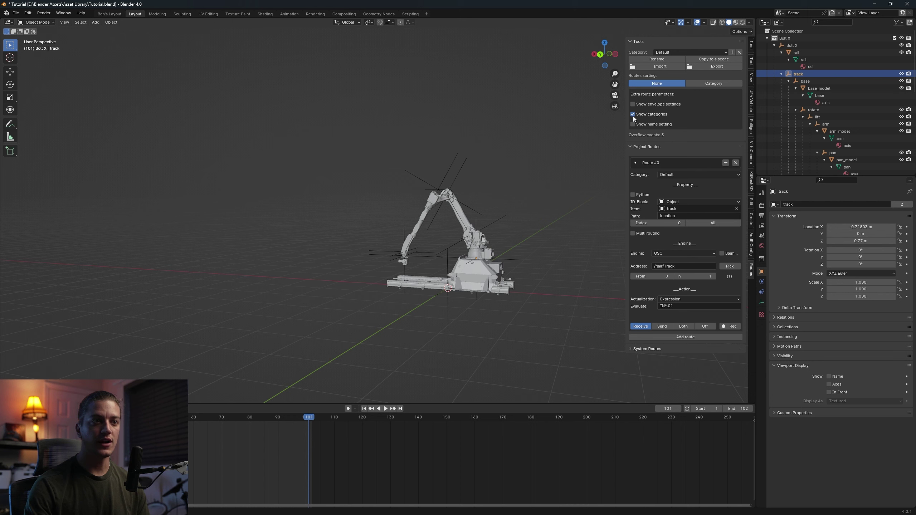
pyautogui.click(633, 125)
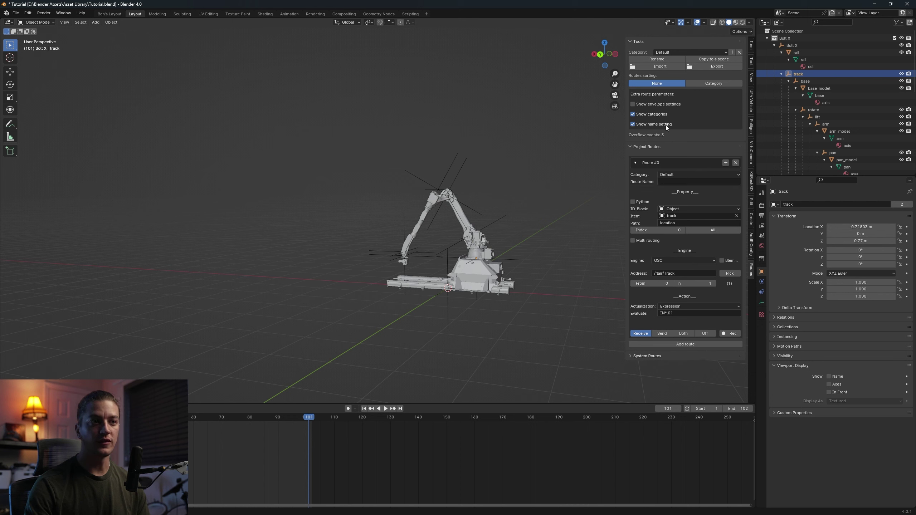
# Create a new route category named Bolt X
pyautogui.click(733, 52)
pyautogui.click(758, 65)
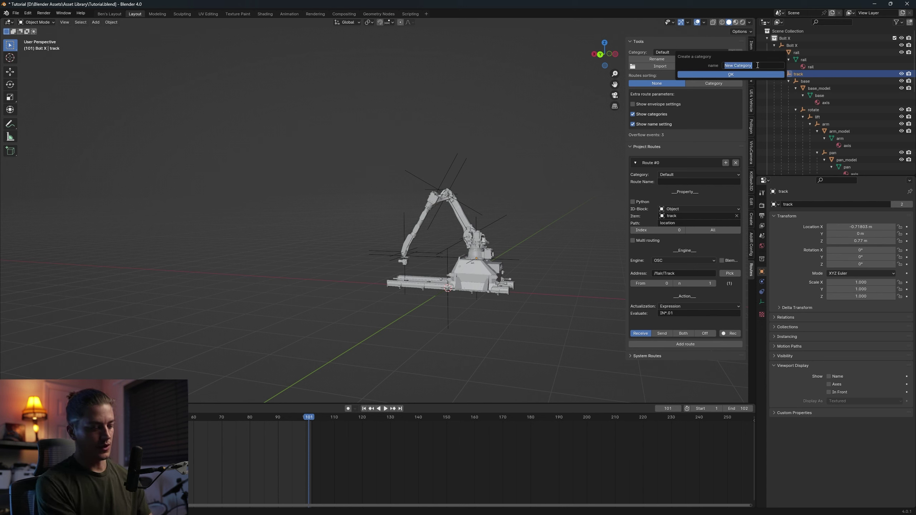
pyautogui.write('Bolt X')
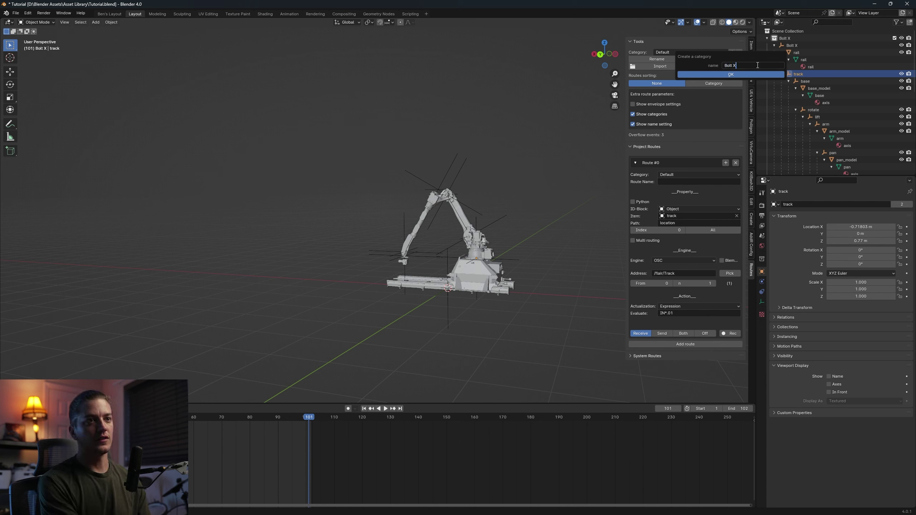
pyautogui.click(737, 76)
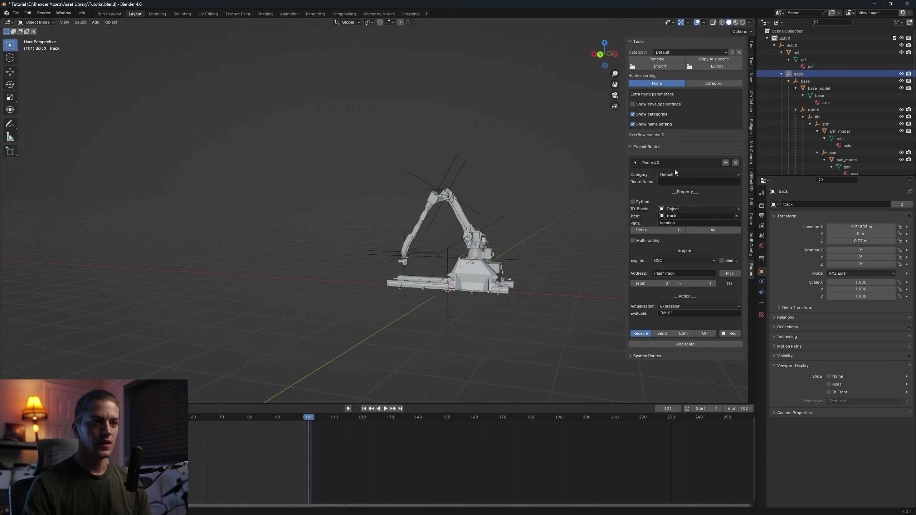
# Make Bolt X the current category and rename it to Bolt X OSC
pyautogui.click(677, 59)
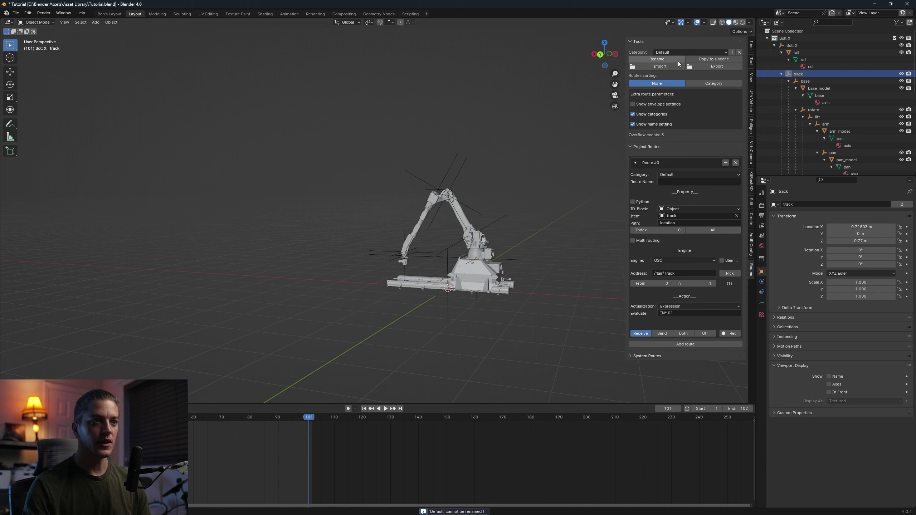
pyautogui.click(692, 51)
pyautogui.click(683, 59)
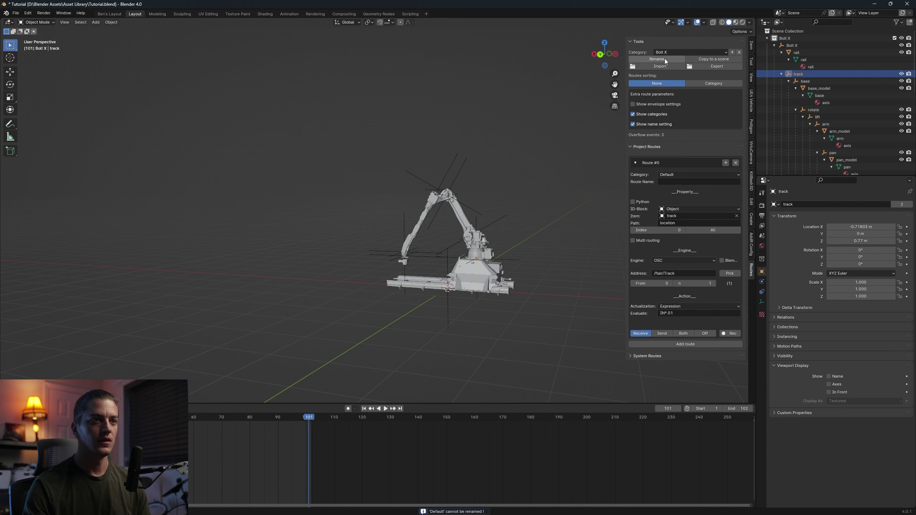
pyautogui.click(667, 60)
pyautogui.click(692, 70)
pyautogui.write('Bolt X OSC')
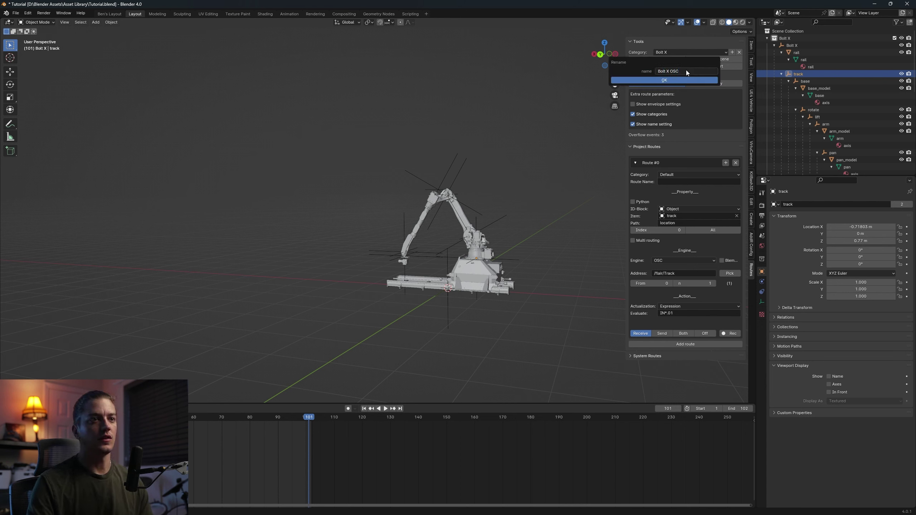
pyautogui.click(669, 79)
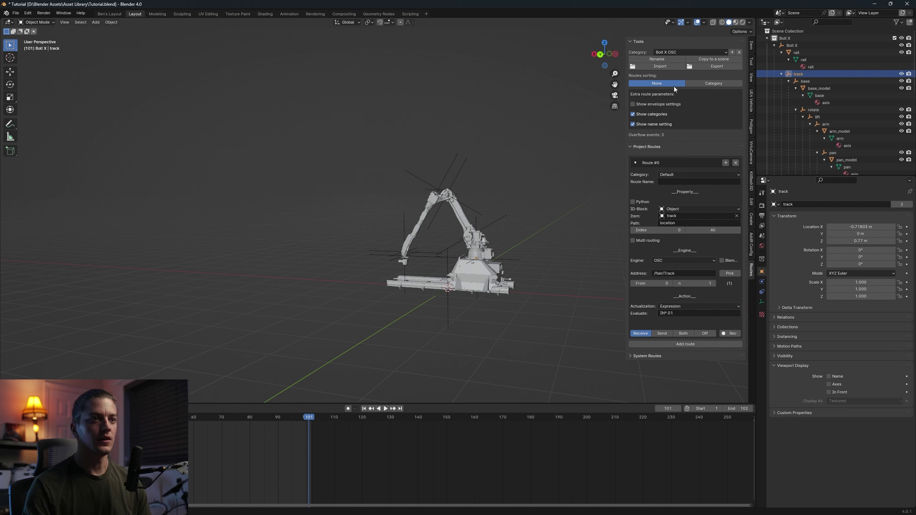
# Assign the track object's route to the Bolt X OSC category and name the route Track
pyautogui.click(673, 175)
pyautogui.click(679, 180)
pyautogui.click(670, 182)
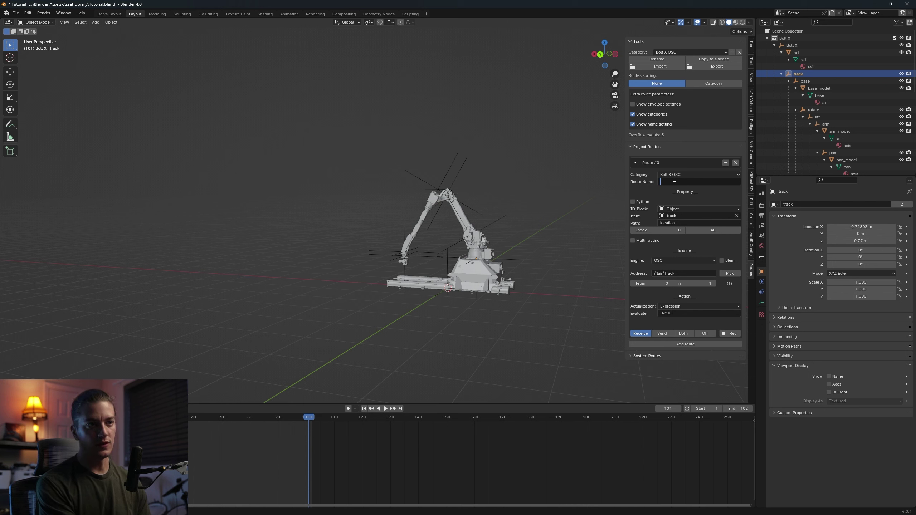
pyautogui.write('Track')
pyautogui.press('Return')
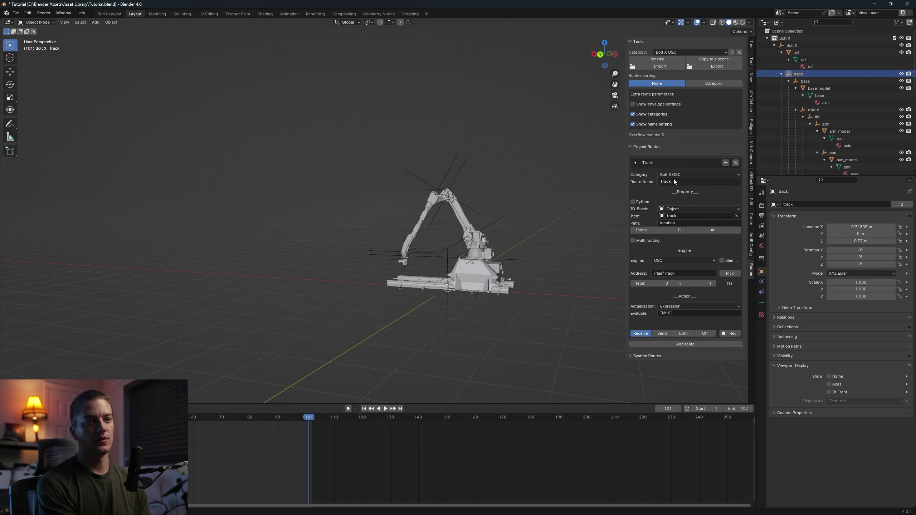
# Collapse the Track route and create a realtime route from the rotate object's X rotation
pyautogui.click(635, 163)
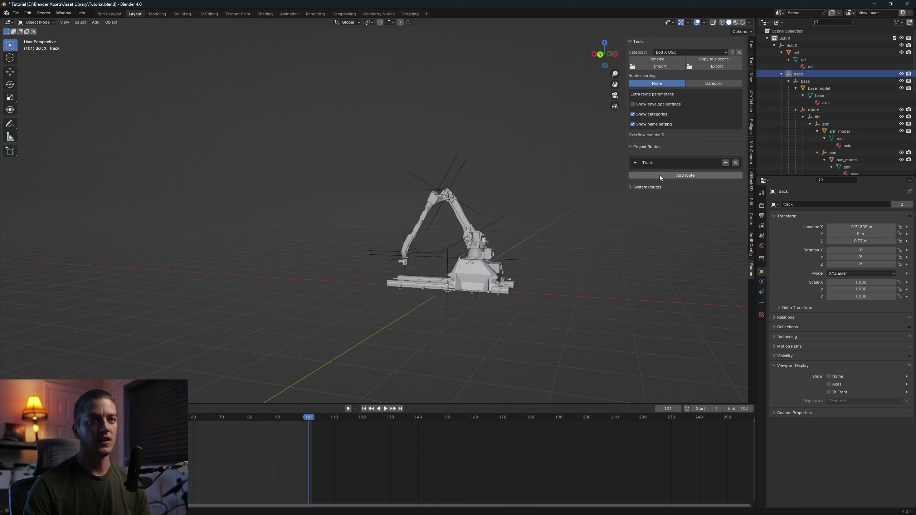
pyautogui.click(818, 110)
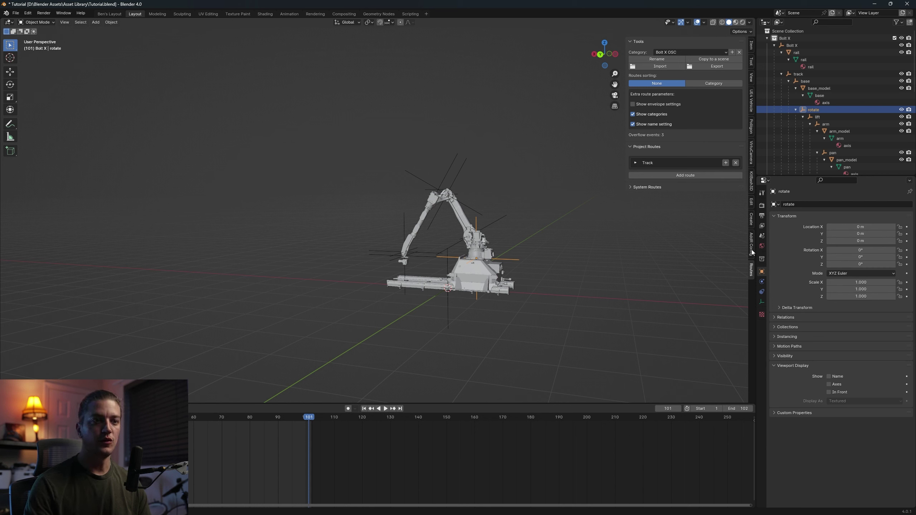
pyautogui.click(751, 47)
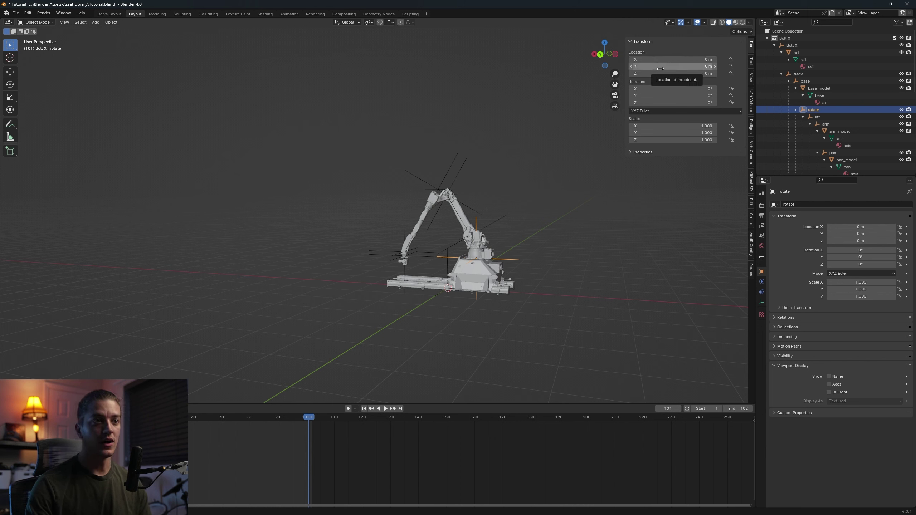
pyautogui.rightClick(675, 89)
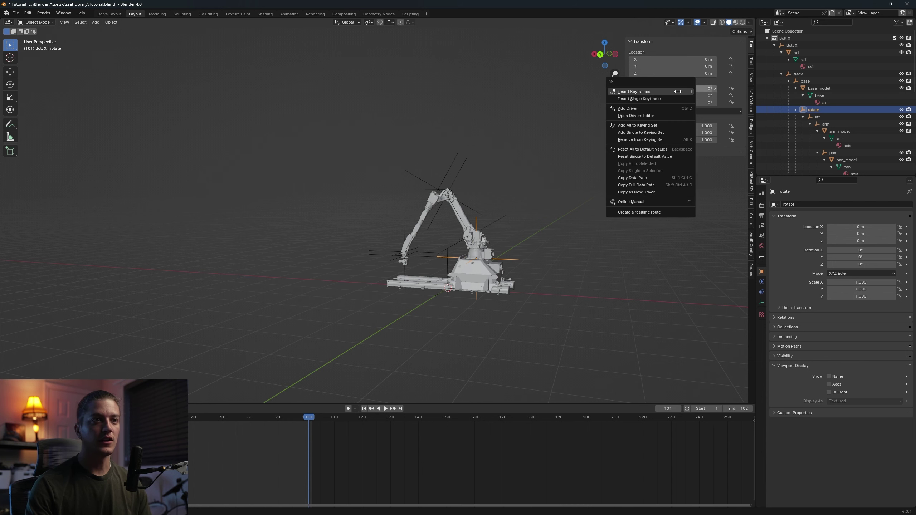
pyautogui.click(642, 213)
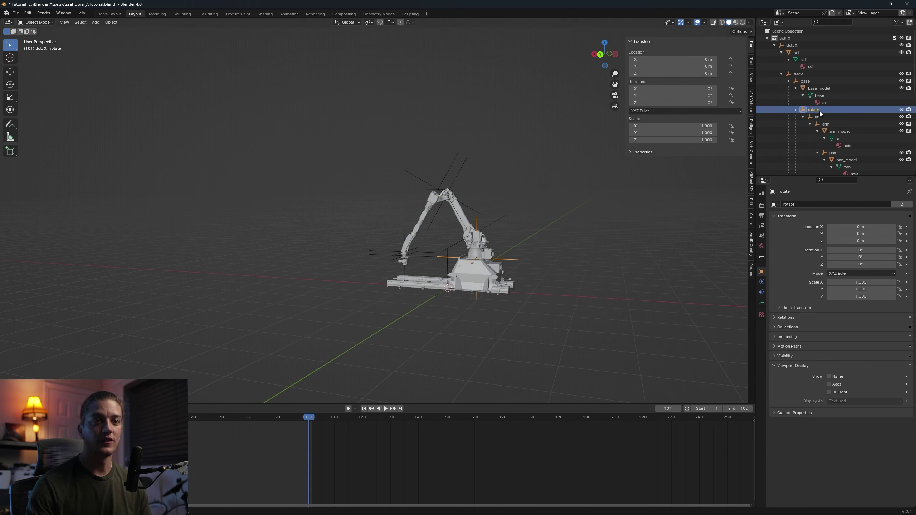
# Assign the new route to the Bolt X OSC category, name it Rotate and set its engine to OSC
pyautogui.click(752, 270)
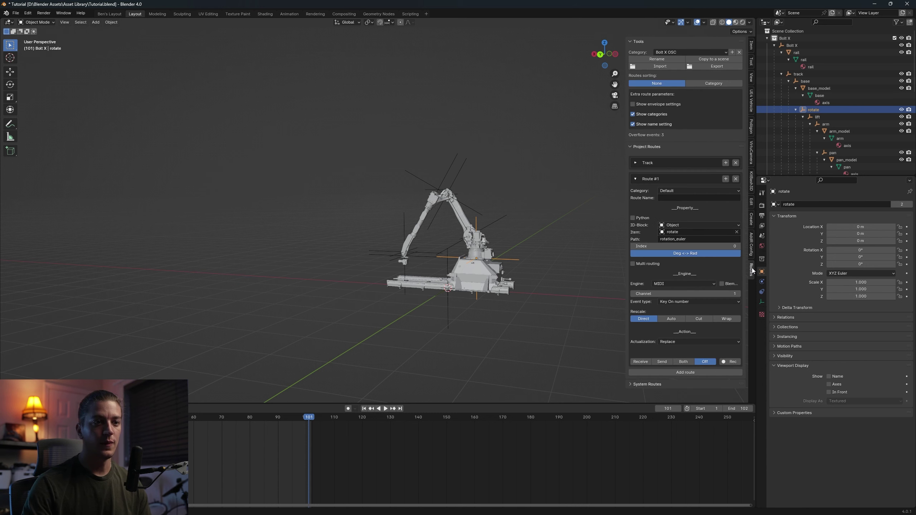
pyautogui.click(676, 191)
pyautogui.click(678, 204)
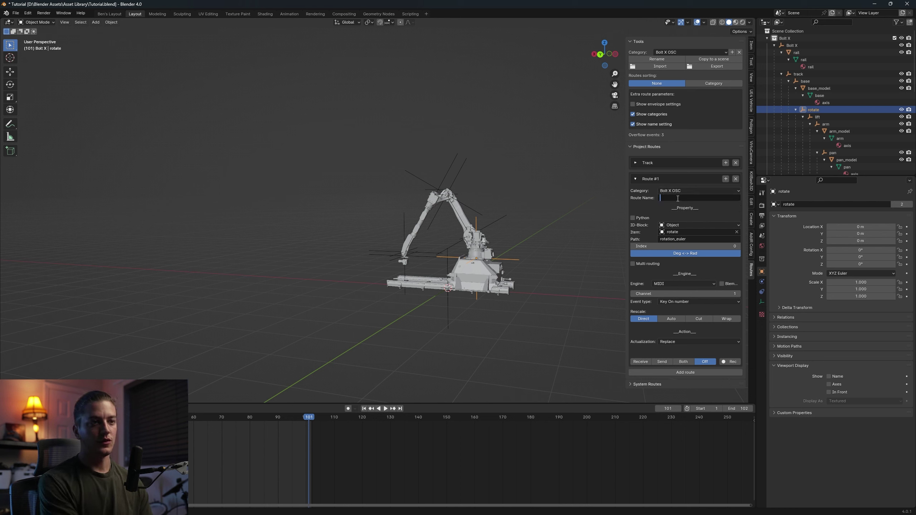
pyautogui.write('Rotate')
pyautogui.press('Return')
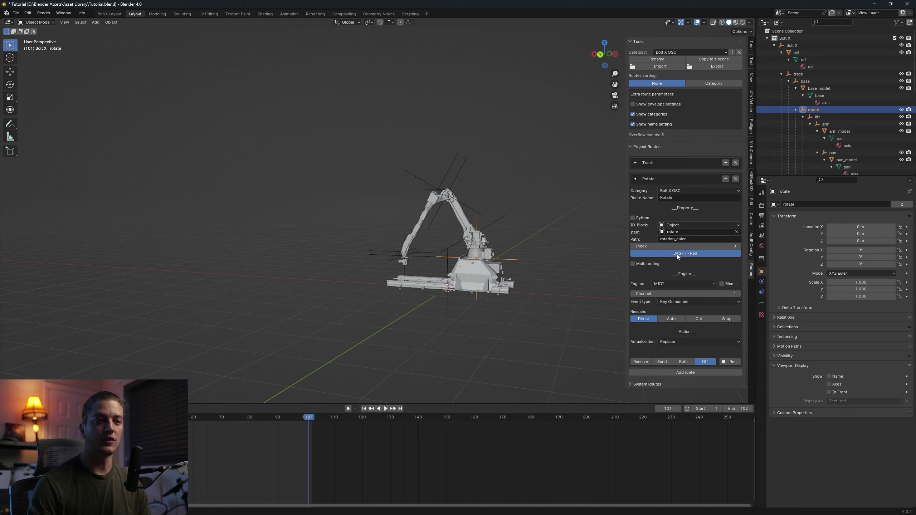
pyautogui.click(679, 285)
pyautogui.click(670, 299)
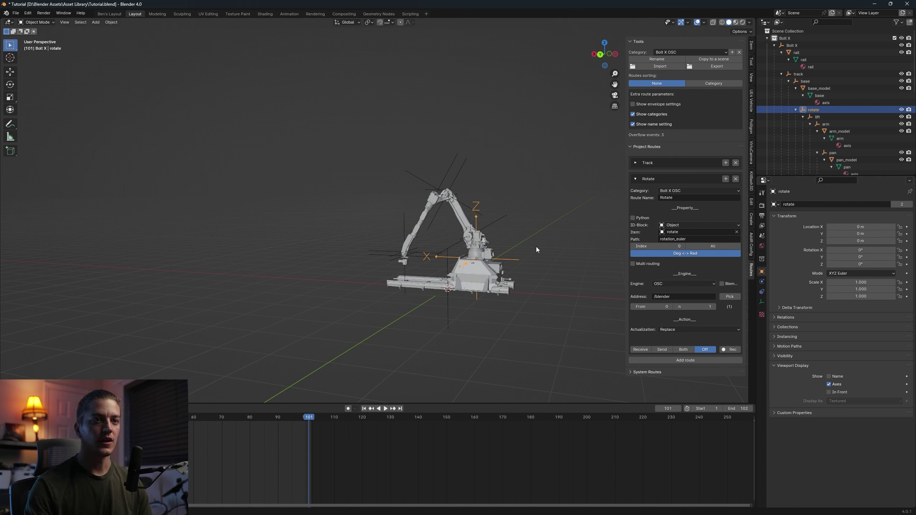
# Test the rotate object's turn about the Z axis, cancel it and check the object's rotation channels
pyautogui.press('r')
pyautogui.press('z')
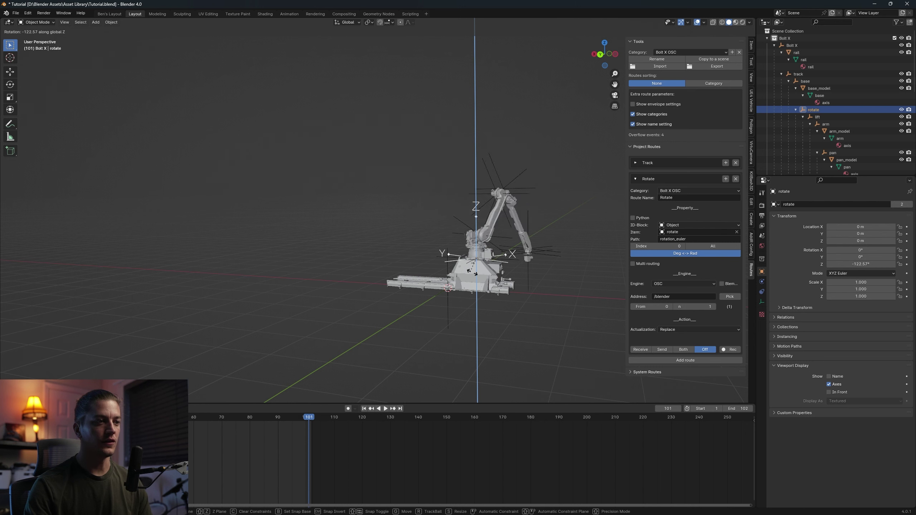
pyautogui.press('z')
pyautogui.press('z')
pyautogui.press('z')
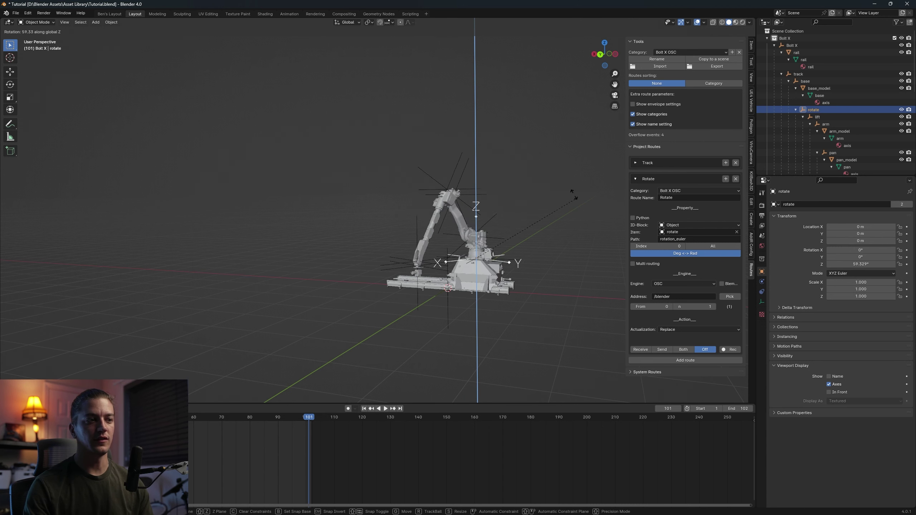
pyautogui.press('Escape')
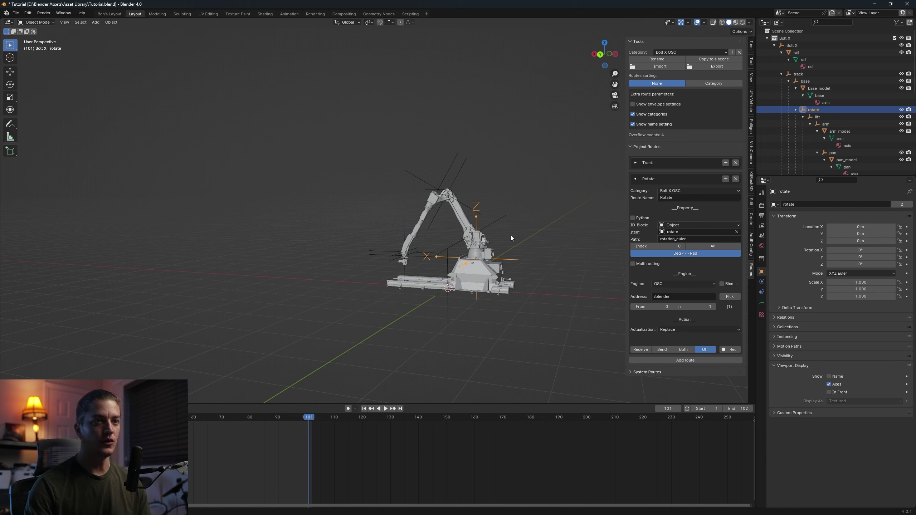
pyautogui.click(751, 48)
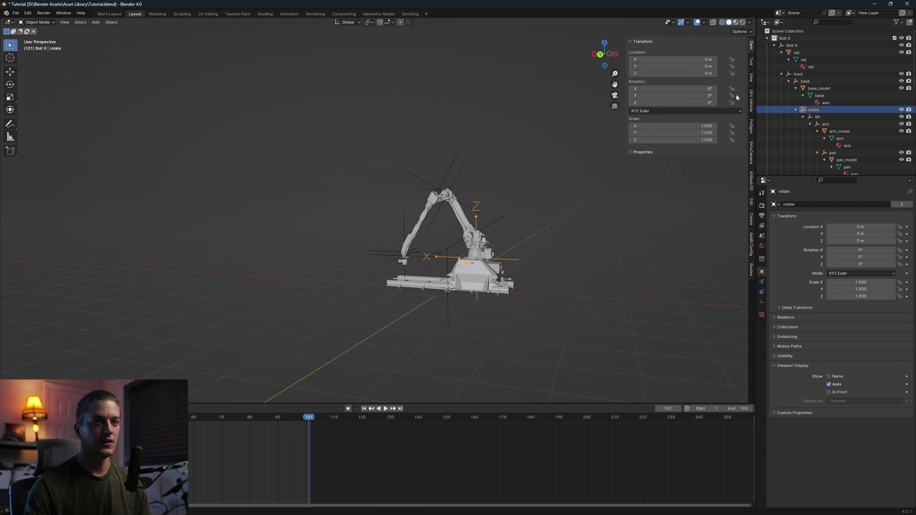
pyautogui.click(752, 270)
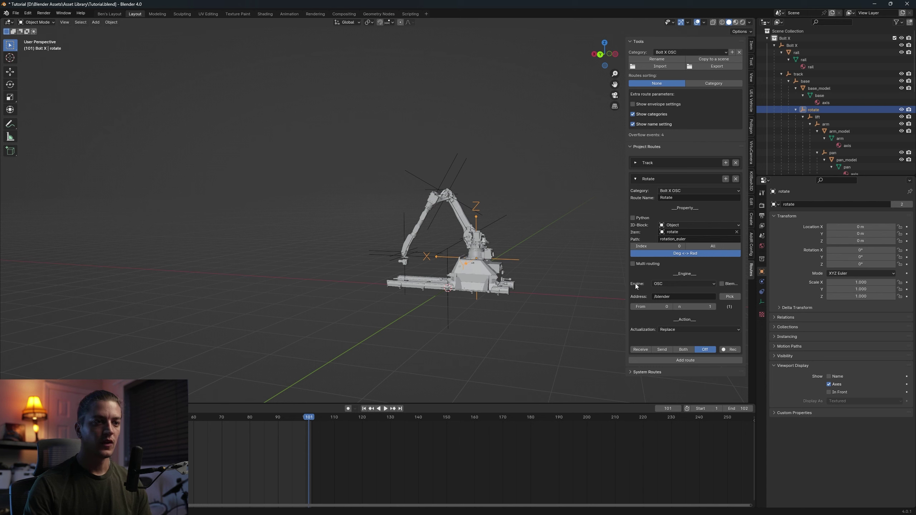
# Set the Rotate route's index to 2 and OSC address to /flair/Rotate, and switch it to Receive
pyautogui.click(683, 246)
pyautogui.click(684, 247)
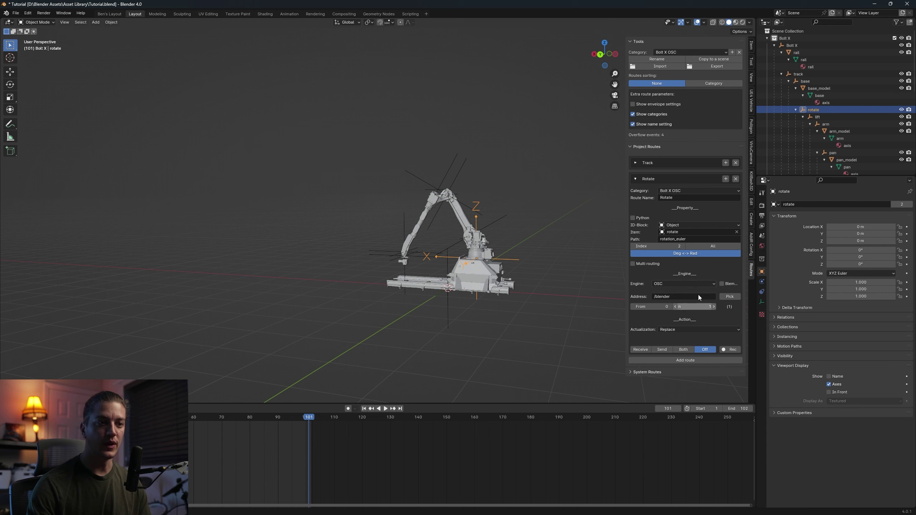
pyautogui.click(675, 296)
pyautogui.write('/flair/Rotate')
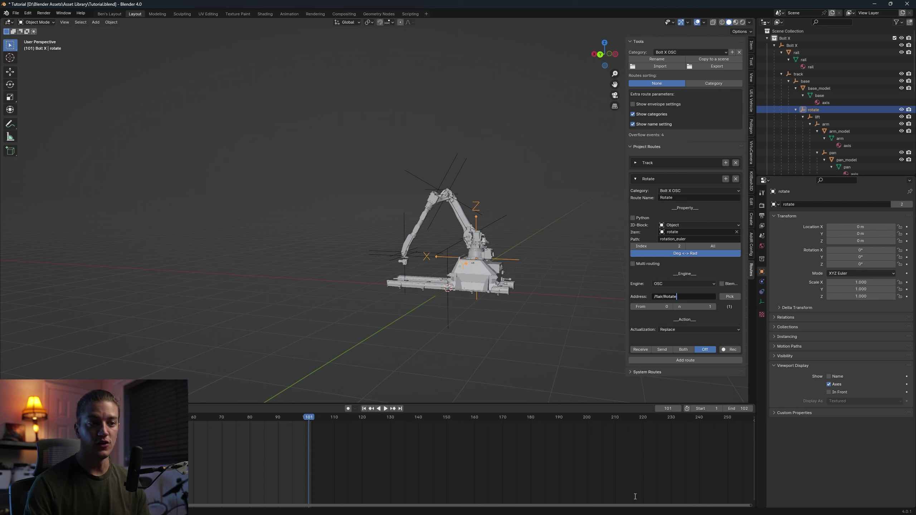
pyautogui.click(585, 507)
pyautogui.click(585, 507)
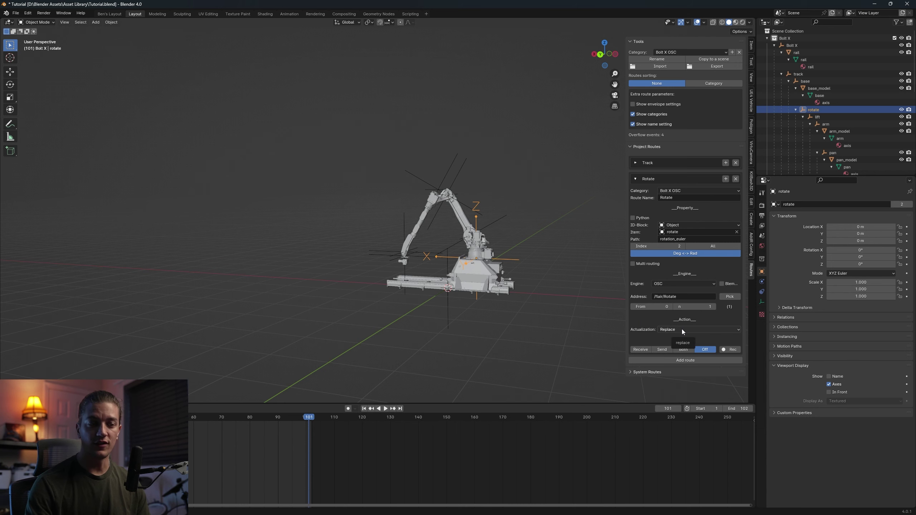
pyautogui.click(645, 350)
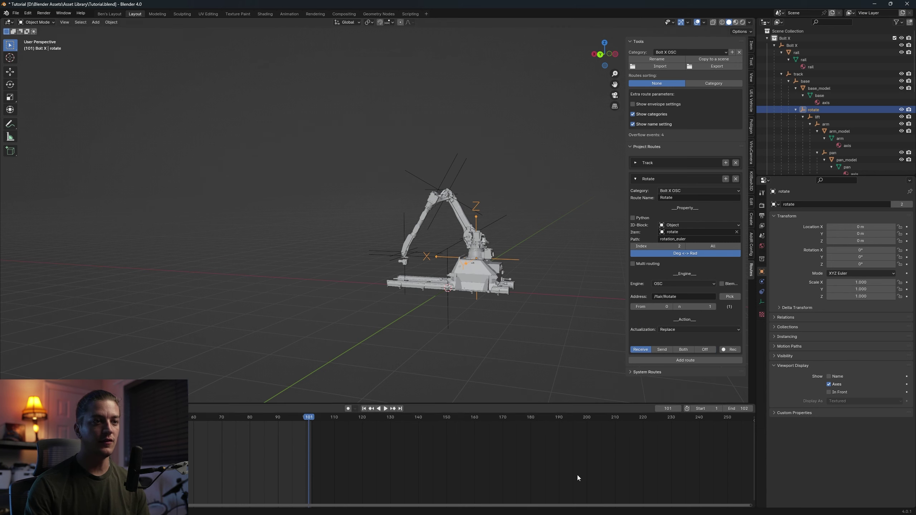
# Switch to Flair, place its window beside the Blender rig and jog the Rotate axis to about 34° to test the route
pyautogui.click(545, 509)
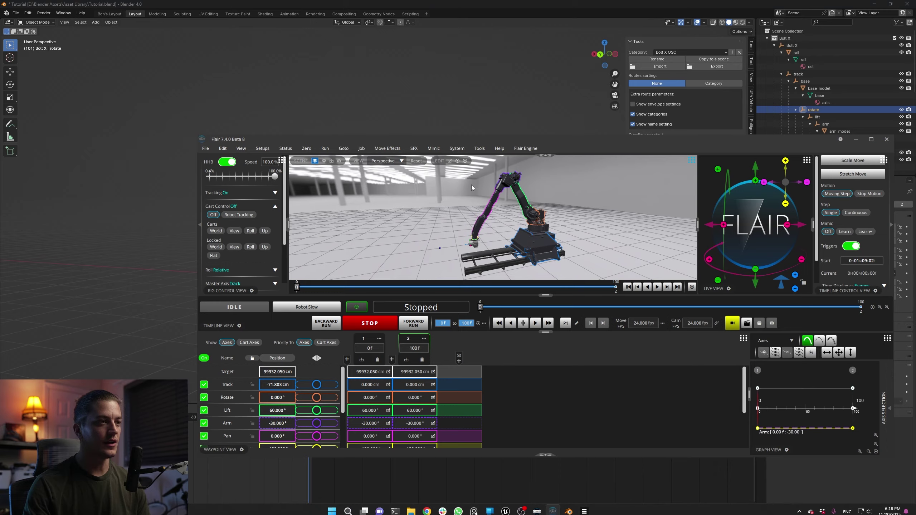
pyautogui.moveTo(474, 142); pyautogui.dragTo(890, 139)
pyautogui.moveTo(693, 394); pyautogui.dragTo(693, 395)
pyautogui.moveTo(802, 136); pyautogui.dragTo(714, 122)
pyautogui.click(524, 181)
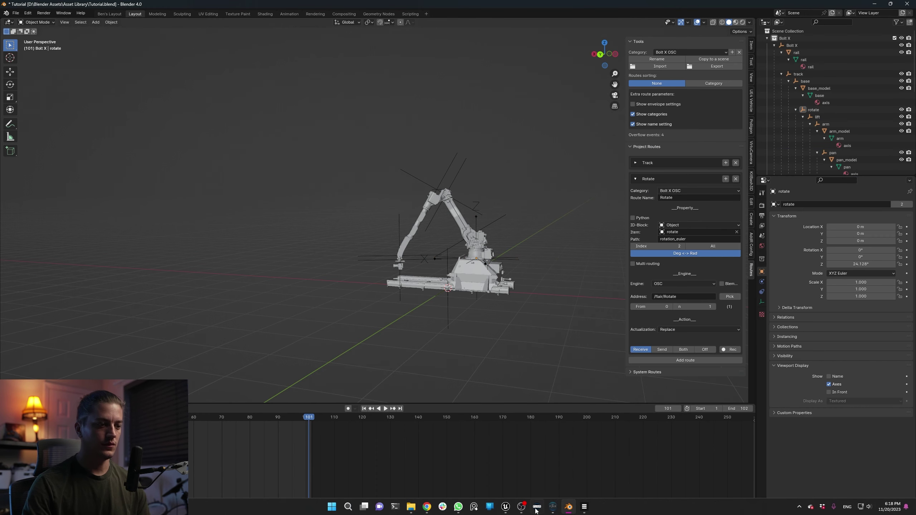
pyautogui.click(552, 507)
pyautogui.moveTo(687, 123)
pyautogui.mouseDown()
pyautogui.moveTo(828, 123)
pyautogui.moveTo(733, 104)
pyautogui.moveTo(677, 109)
pyautogui.mouseUp()
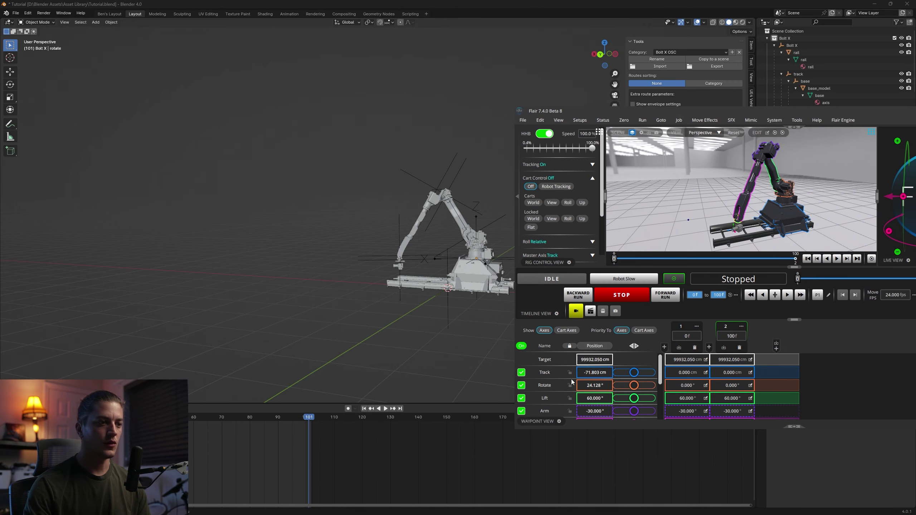
pyautogui.moveTo(590, 385); pyautogui.dragTo(595, 387)
pyautogui.moveTo(779, 115); pyautogui.dragTo(599, 109)
pyautogui.click(851, 109)
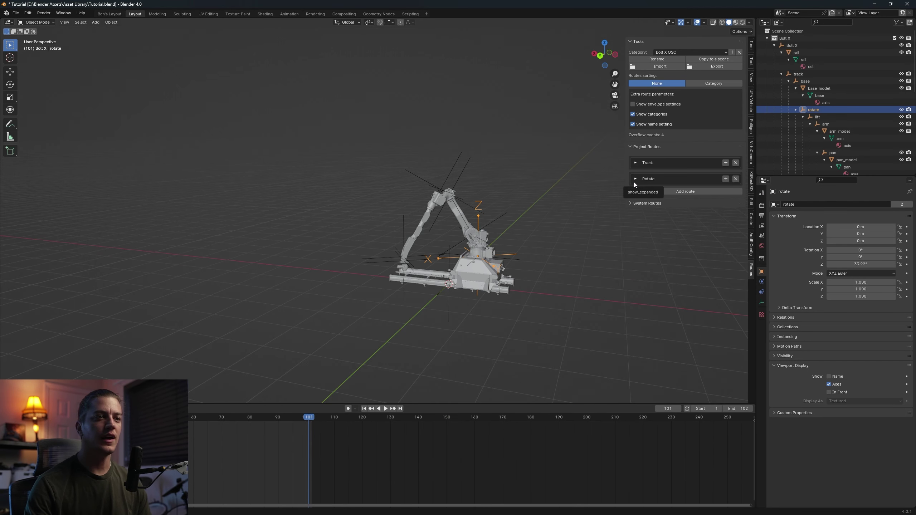
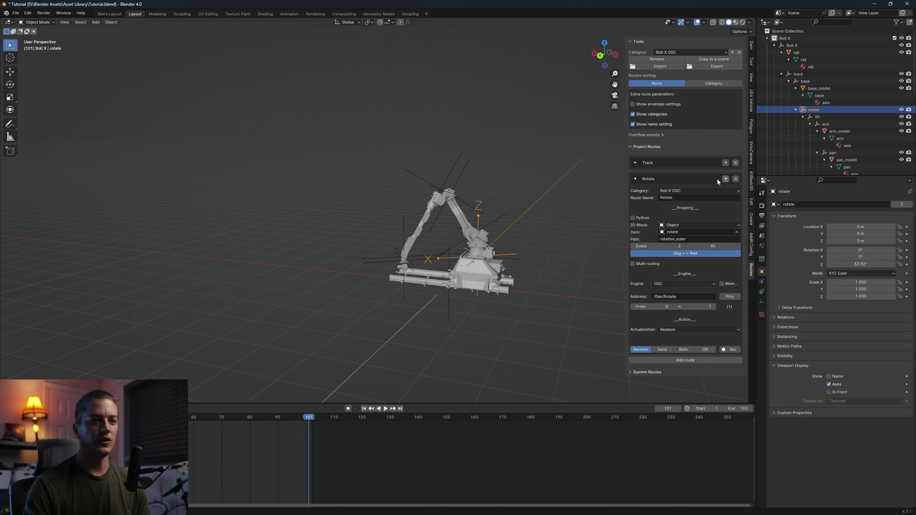
# Duplicate the Rotate route and set the copy to Off
pyautogui.click(636, 179)
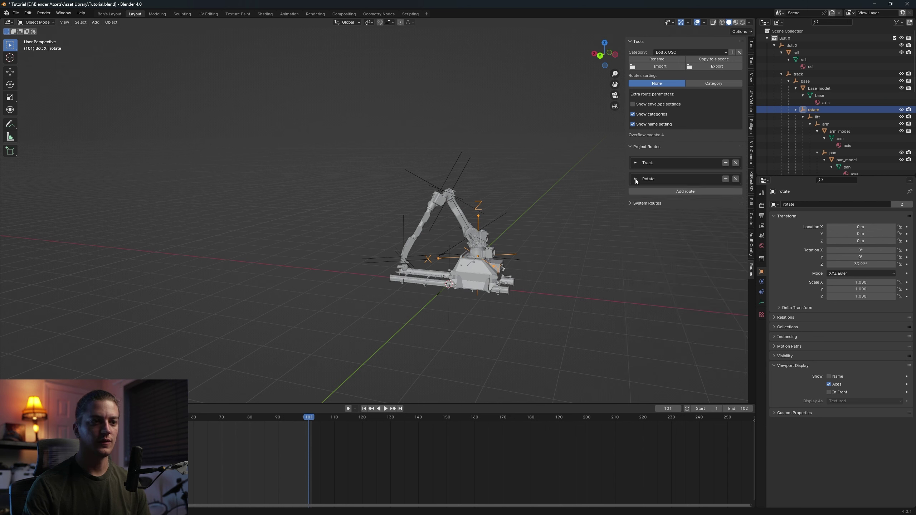
pyautogui.click(726, 179)
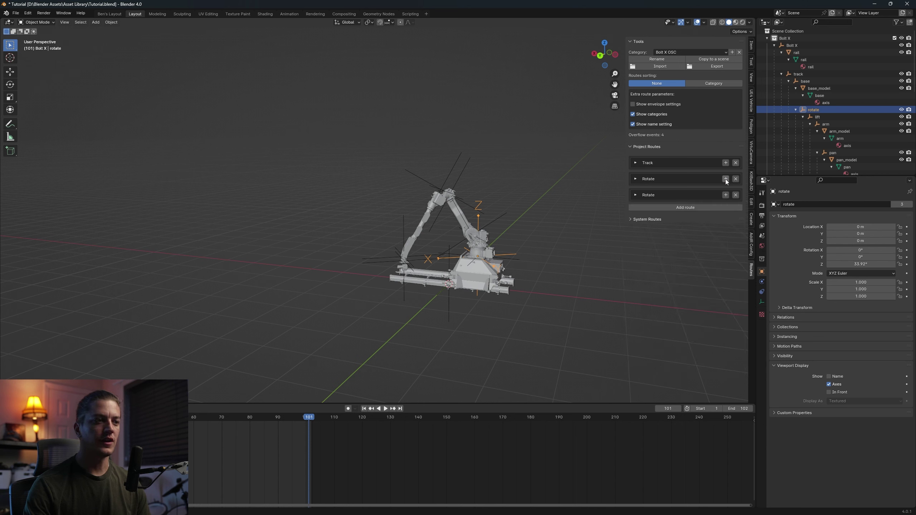
pyautogui.click(636, 195)
pyautogui.click(703, 366)
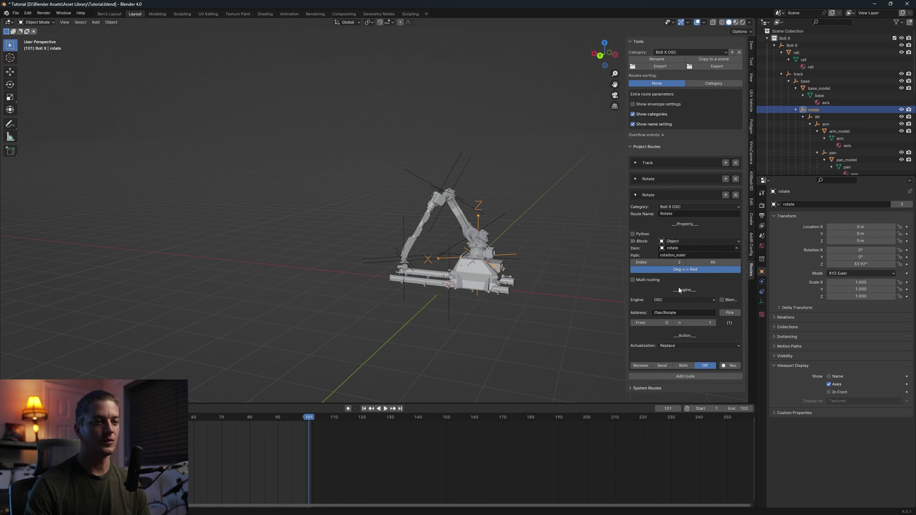
# Replace the duplicated route's target item with the lift object
pyautogui.click(737, 248)
pyautogui.click(738, 246)
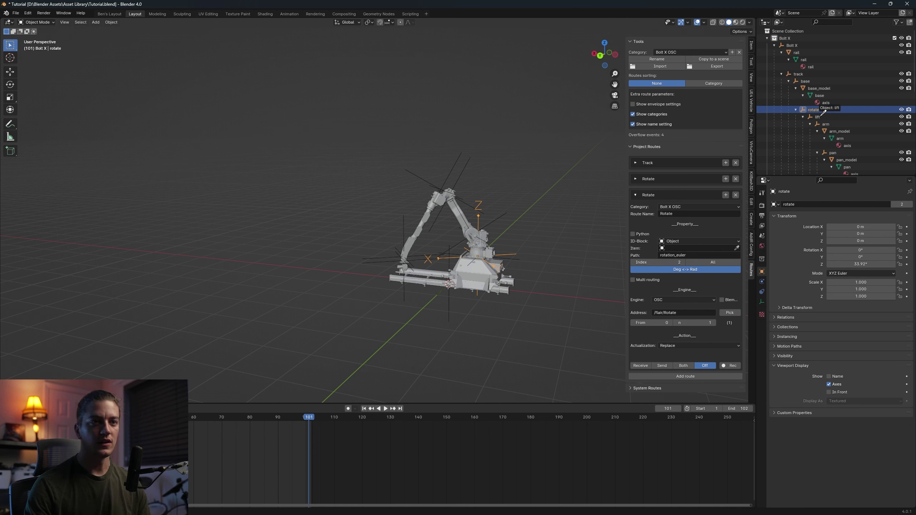
pyautogui.click(818, 117)
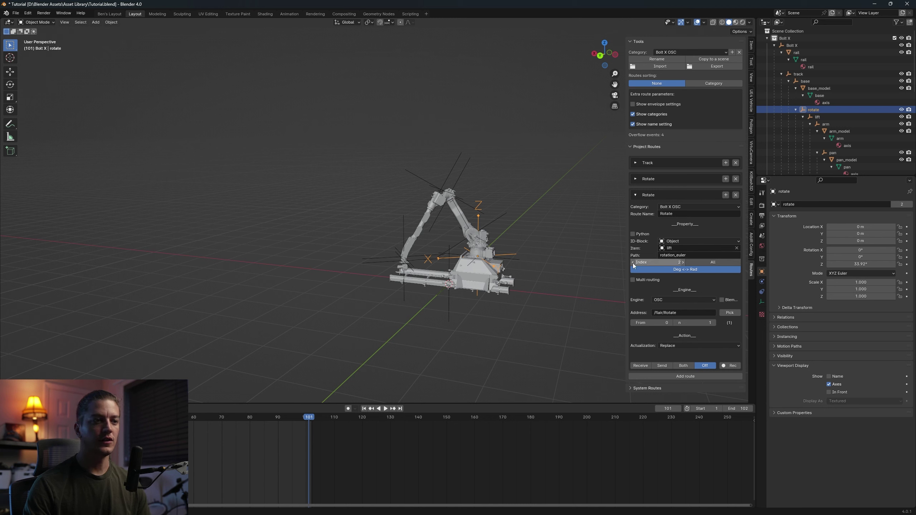
# Display the lift object's axes in the viewport and try rotating it about global Y, cancelling the rotation
pyautogui.click(818, 117)
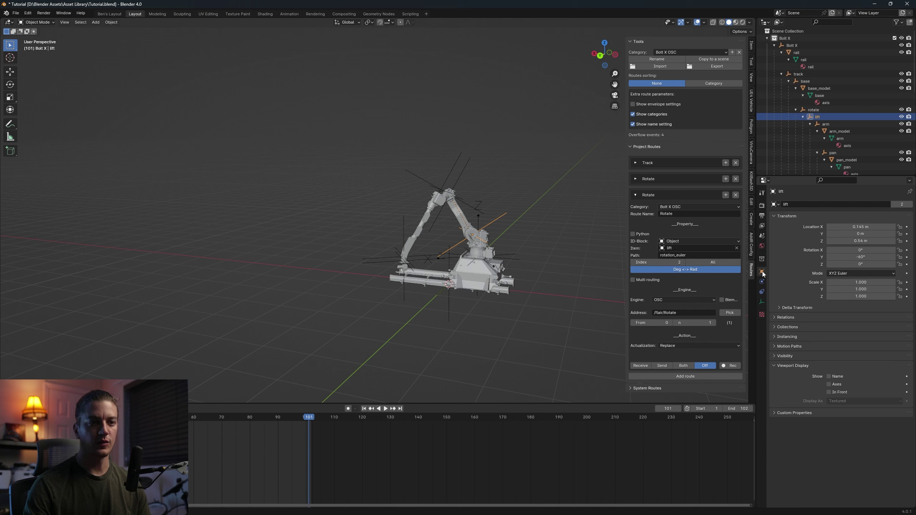
pyautogui.click(829, 384)
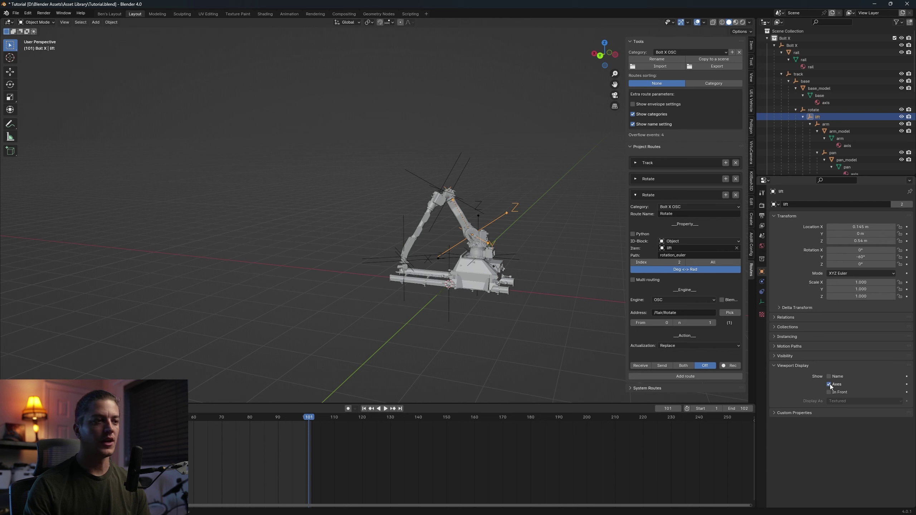
pyautogui.press('r')
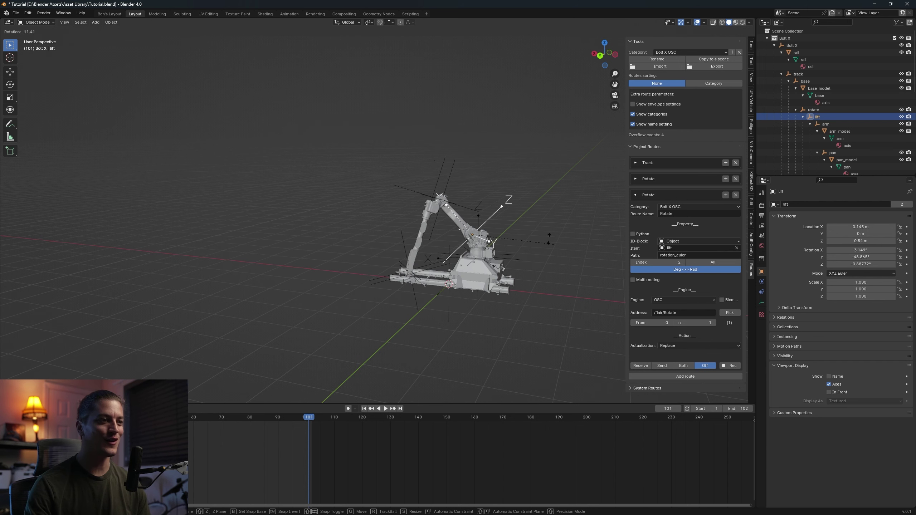
pyautogui.press('y')
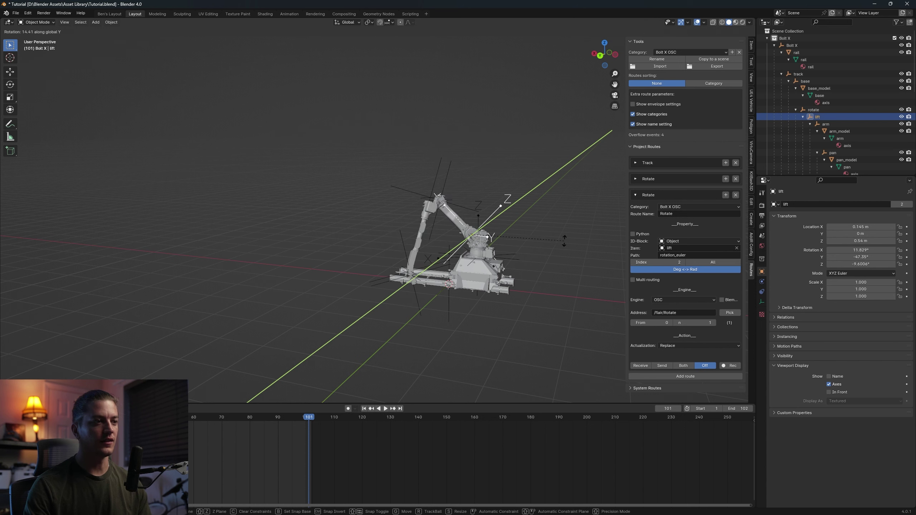
pyautogui.press('Escape')
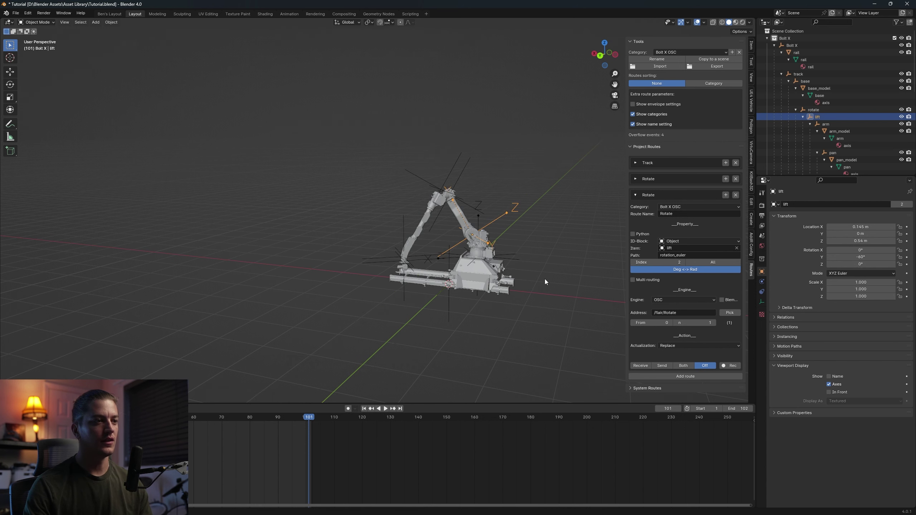
# Set the transform orientation to Local and try rotating the lift object about its local Y axis, cancelling the rotation
pyautogui.moveTo(453, 233); pyautogui.dragTo(484, 238, button='middle')
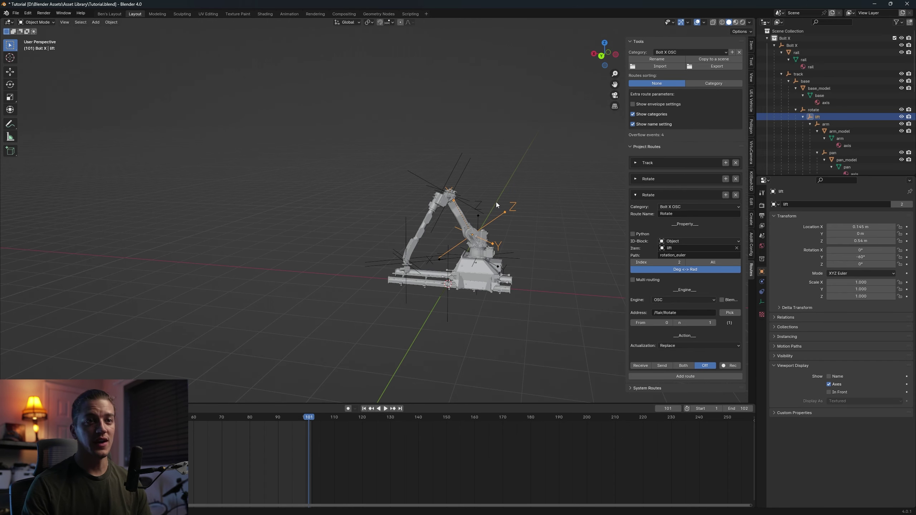
pyautogui.click(353, 22)
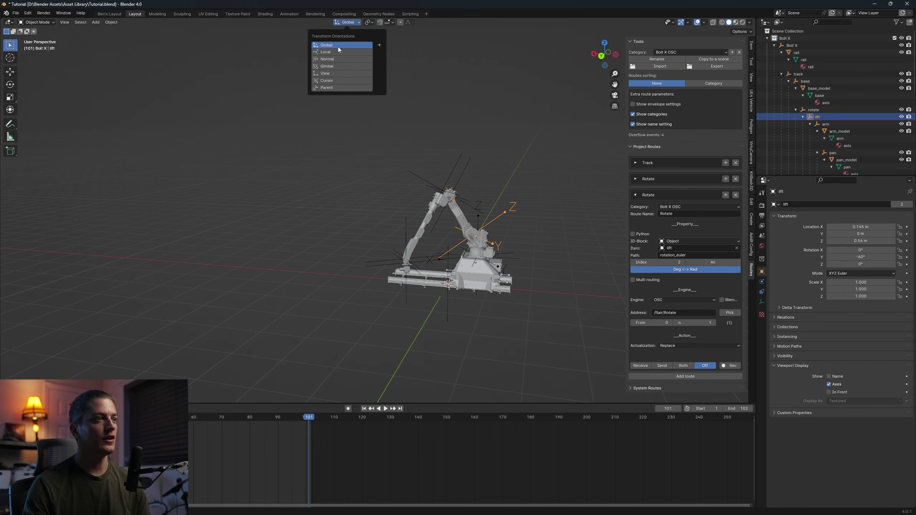
pyautogui.click(335, 51)
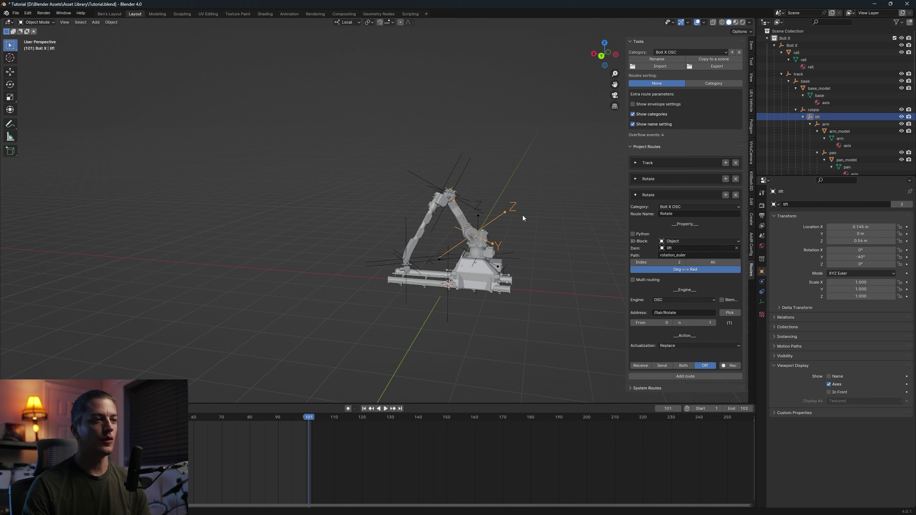
pyautogui.press('r')
pyautogui.press('y')
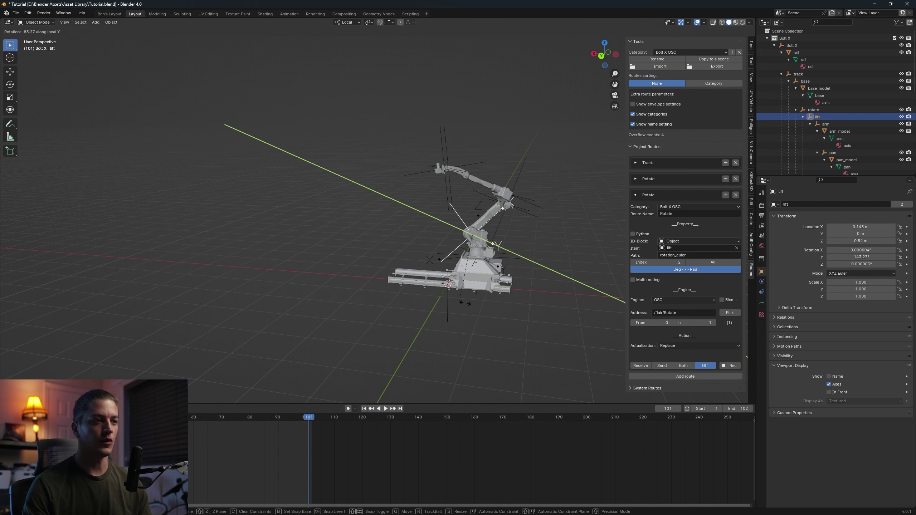
pyautogui.press('Escape')
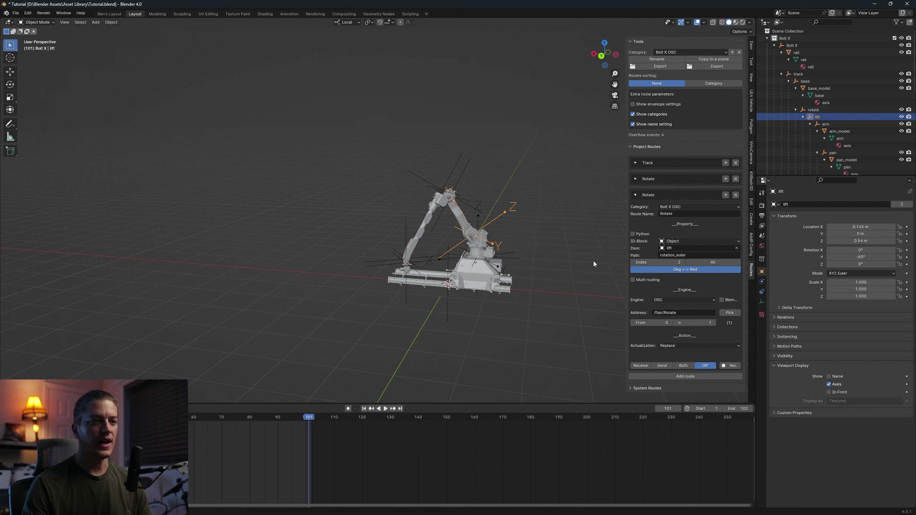
# Rename the duplicated Rotate route as Lift and set its rotation index to 1
pyautogui.click(675, 213)
pyautogui.write('Lift')
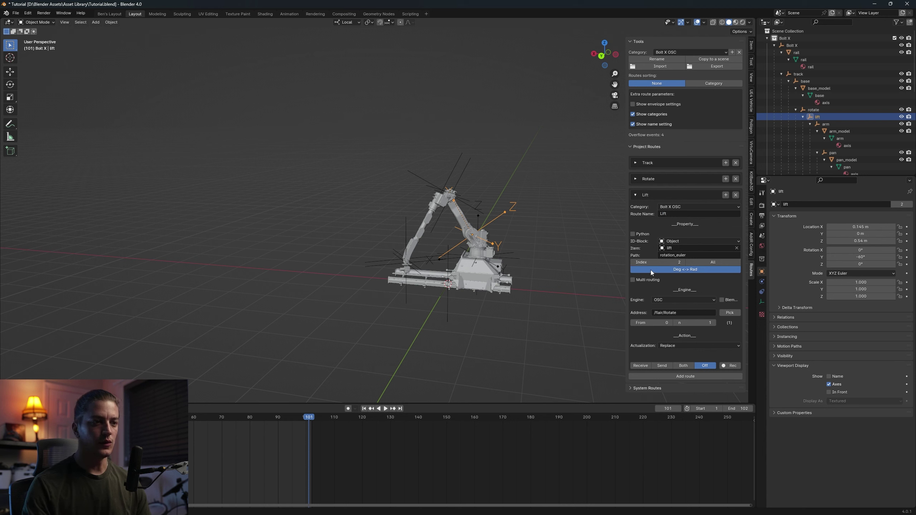
pyautogui.click(639, 262)
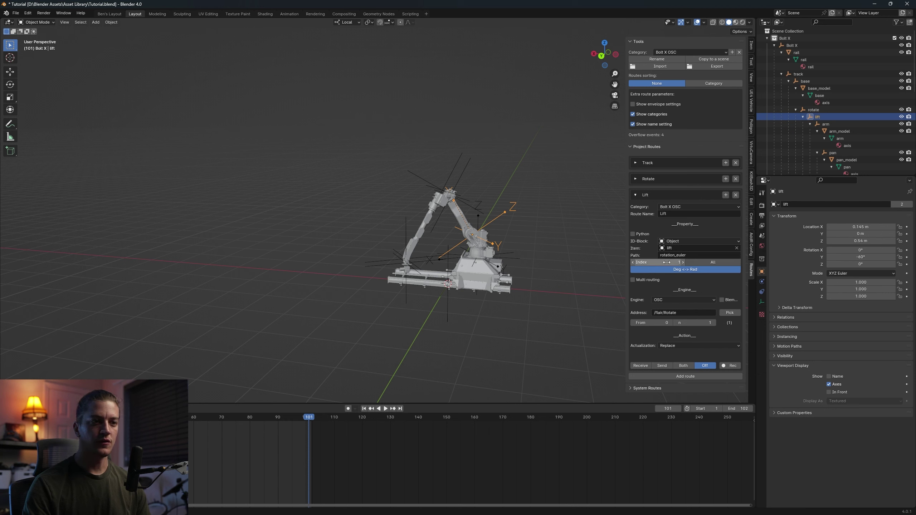
# Set the Lift route's OSC address to /flair/Lift and its mode to Receive
pyautogui.doubleClick(664, 314)
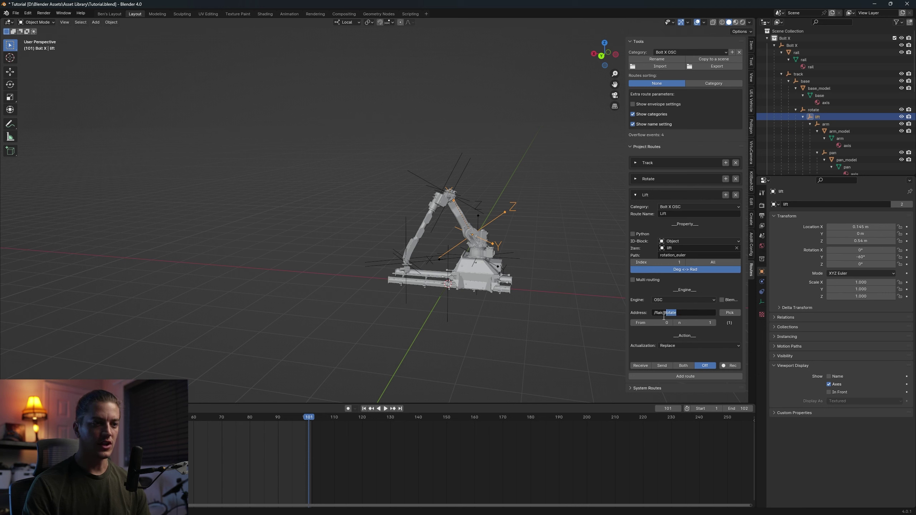
pyautogui.write('Lift')
pyautogui.press('Return')
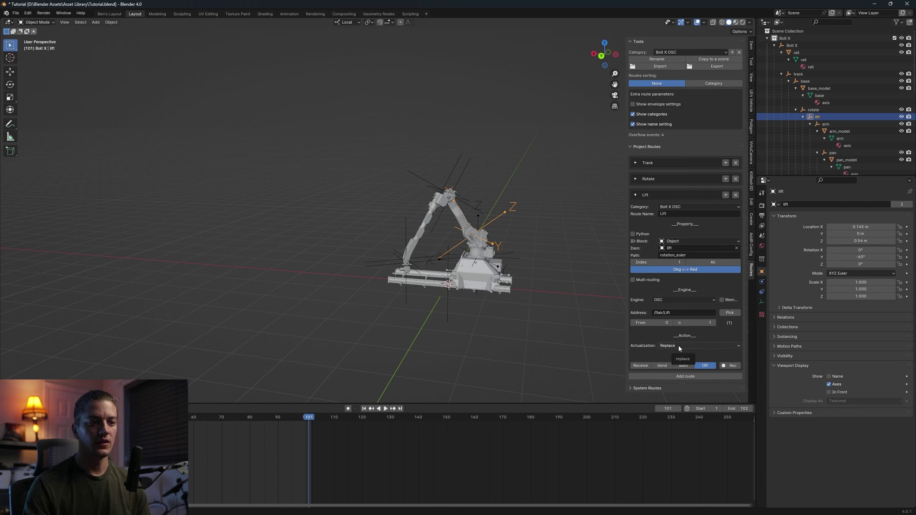
pyautogui.click(641, 366)
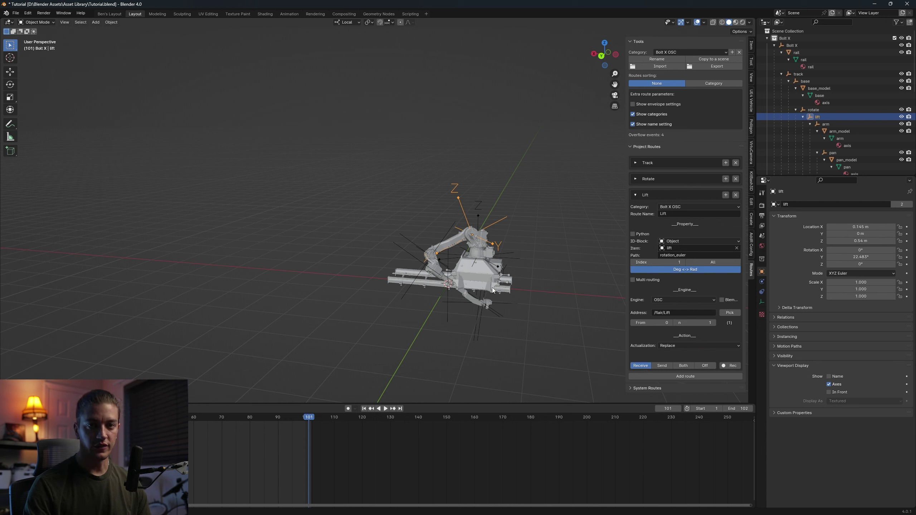
# Set the Lift route's actualization to Expression with -IN as the evaluated expression to invert the incoming value
pyautogui.click(672, 346)
pyautogui.click(679, 353)
pyautogui.click(660, 352)
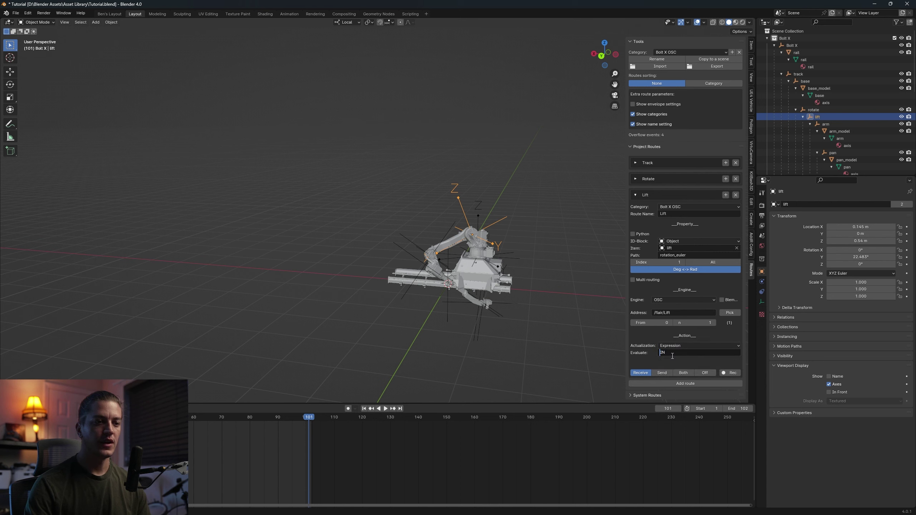
pyautogui.write('-')
pyautogui.press('Return')
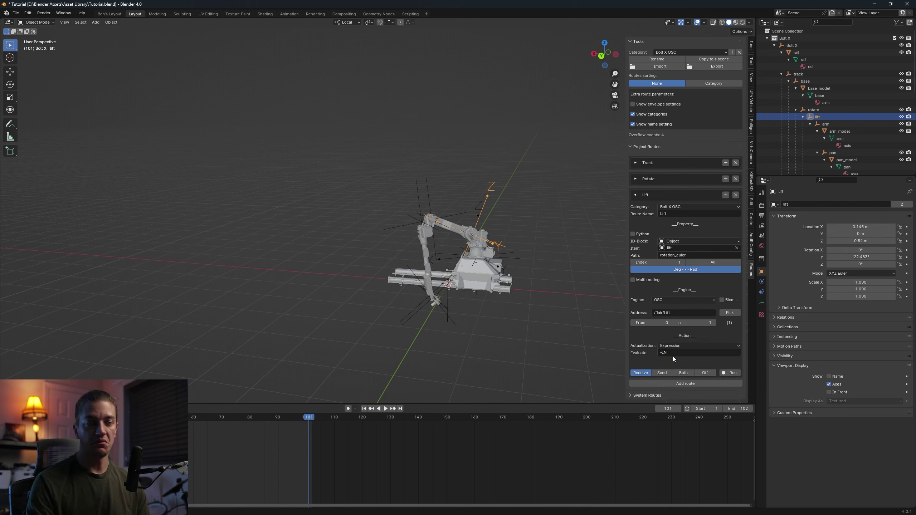
# Switch to Flair, jog the Lift axis to about 76° beside the Blender rig to test the route, and return to Blender
pyautogui.click(553, 513)
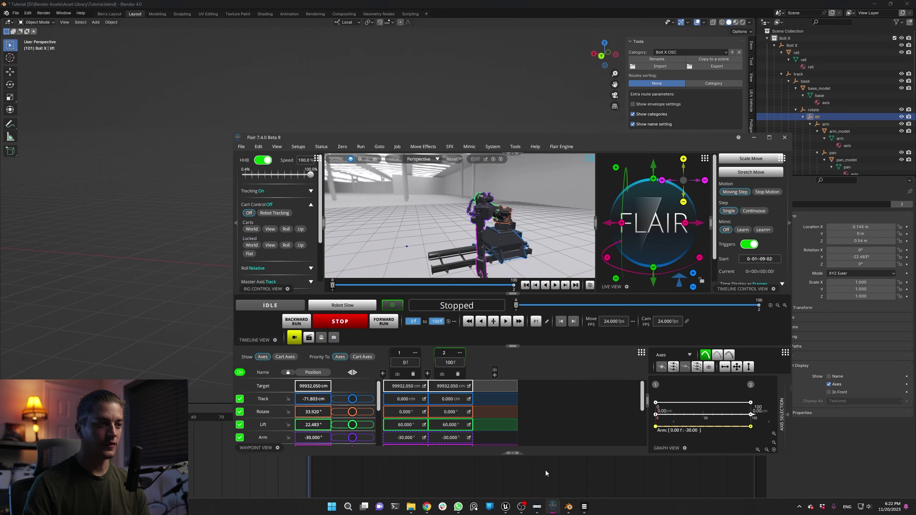
pyautogui.moveTo(527, 136); pyautogui.dragTo(734, 237)
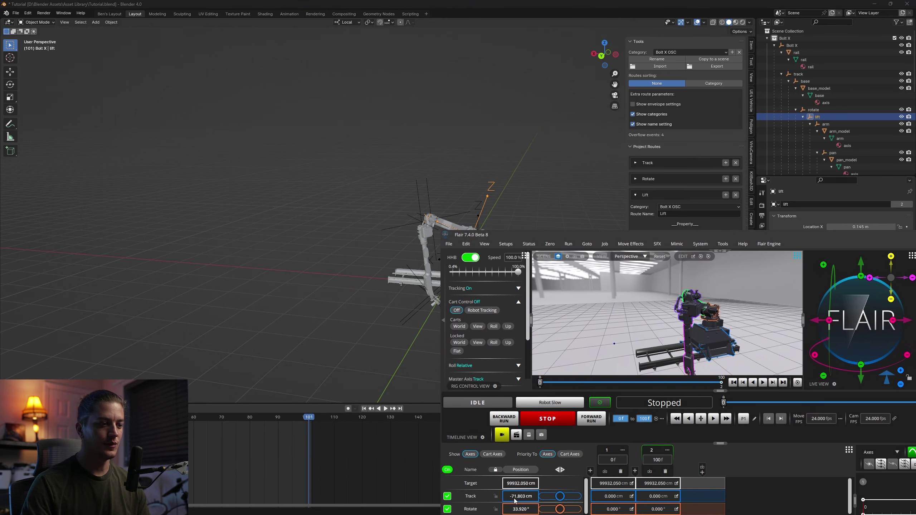
pyautogui.scroll(-2, 515, 502)
pyautogui.moveTo(524, 498)
pyautogui.mouseDown()
pyautogui.moveTo(538, 477)
pyautogui.moveTo(520, 498)
pyautogui.mouseUp()
pyautogui.moveTo(730, 233); pyautogui.dragTo(419, 157)
pyautogui.click(656, 157)
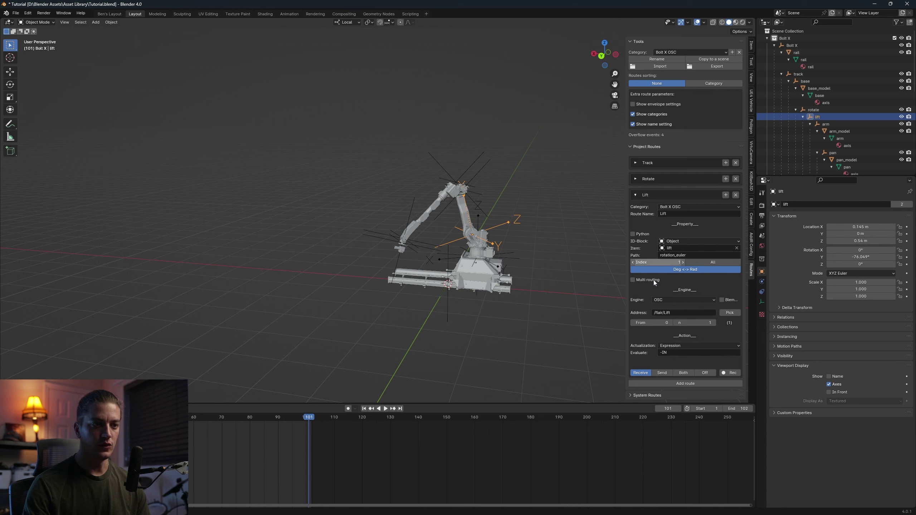
# Duplicate the Lift route, set the copy to Off and make the arm object its target item
pyautogui.click(635, 195)
pyautogui.click(725, 194)
pyautogui.click(635, 212)
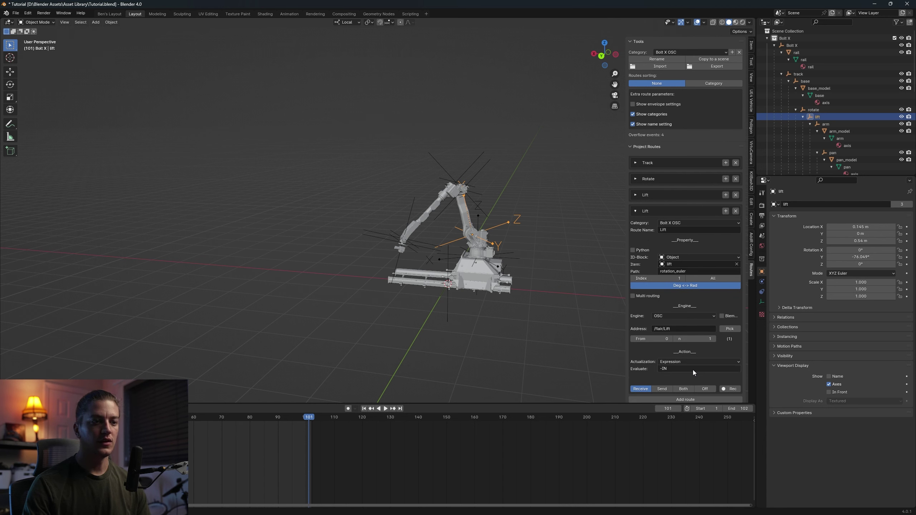
pyautogui.click(704, 388)
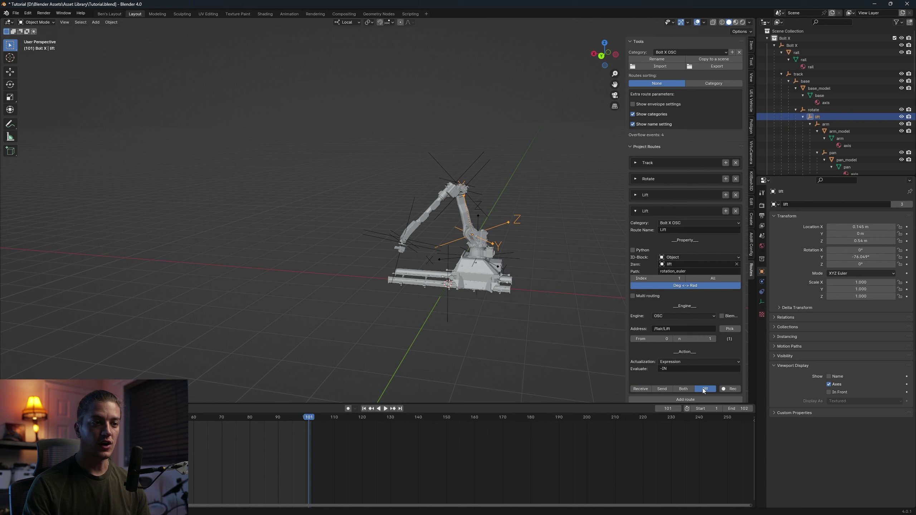
pyautogui.click(678, 265)
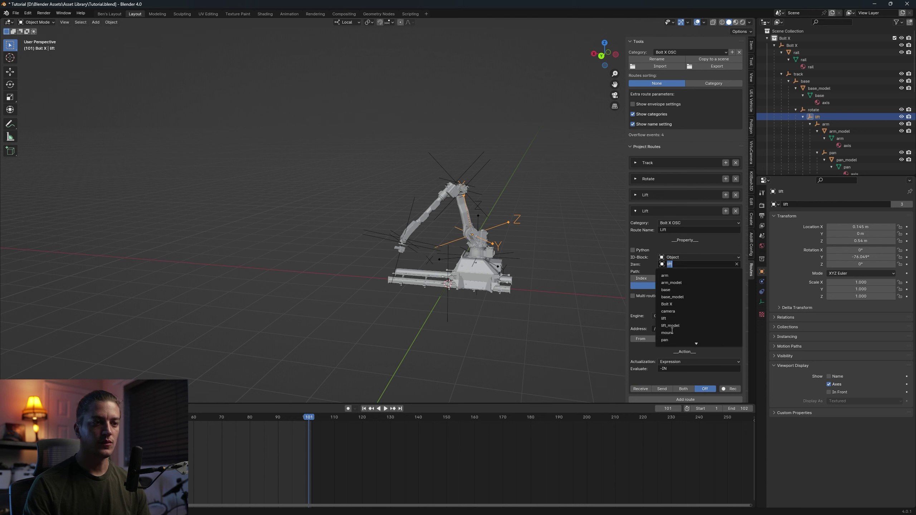
pyautogui.click(666, 276)
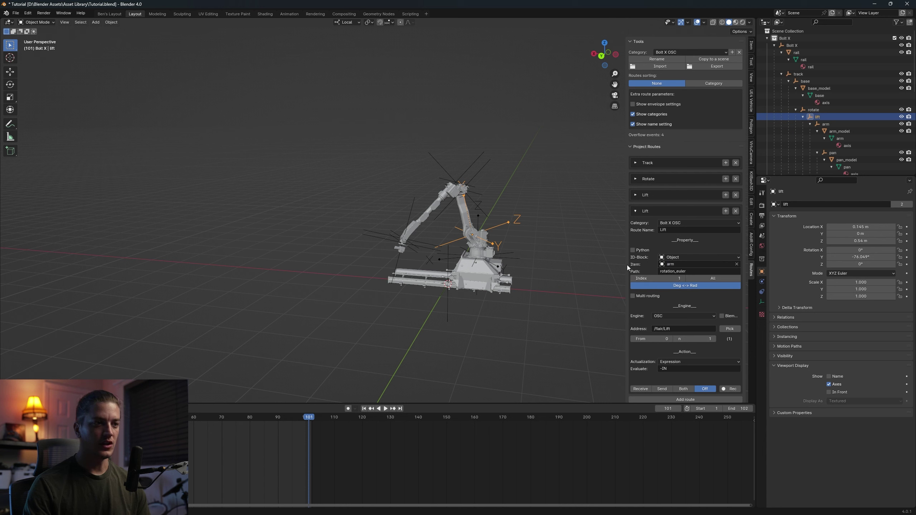
# Display the arm object's axes in the viewport and try rotating it about local Y, cancelling the rotation
pyautogui.click(826, 124)
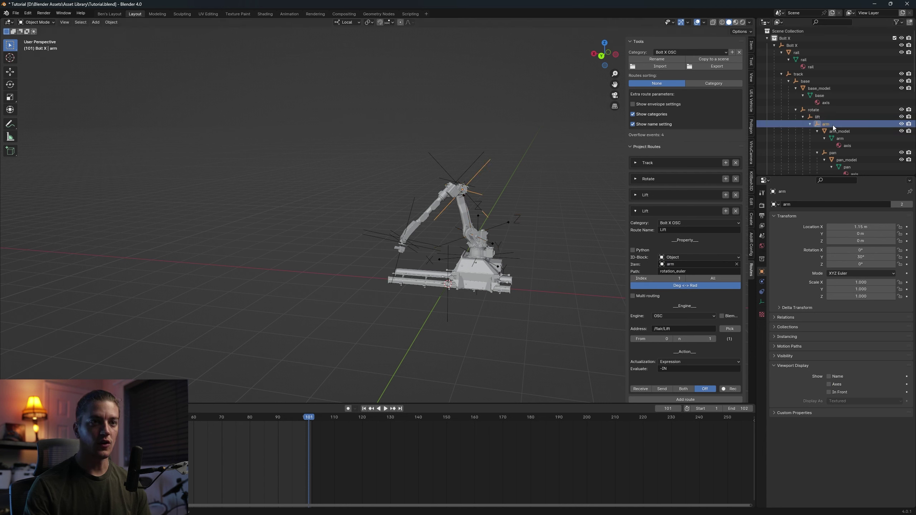
pyautogui.click(829, 385)
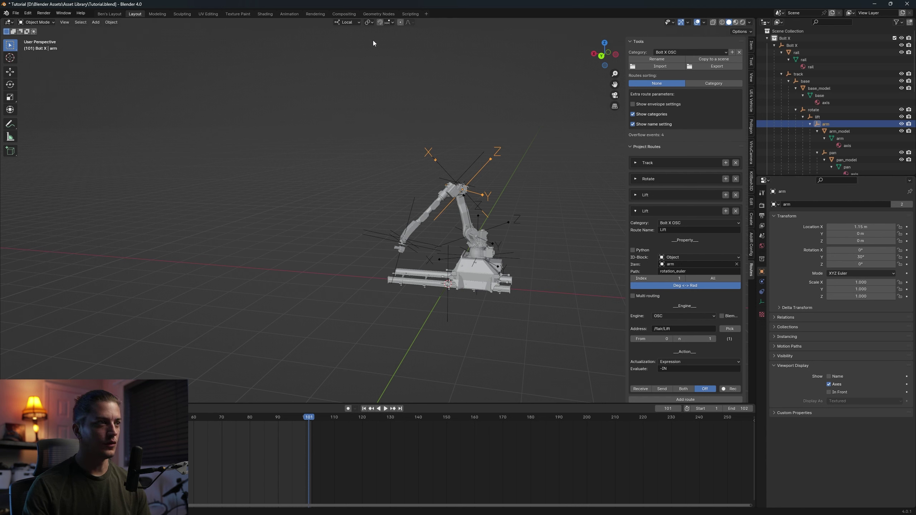
pyautogui.press('r')
pyautogui.press('y')
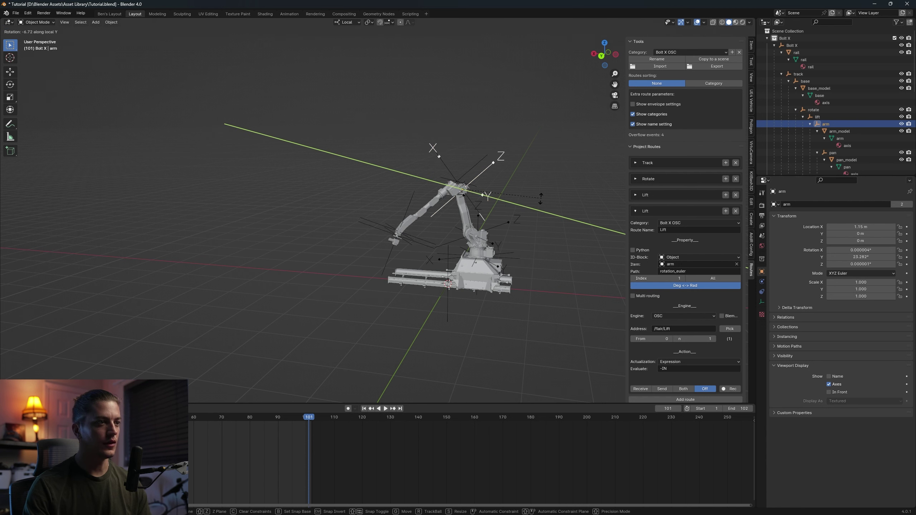
pyautogui.press('Escape')
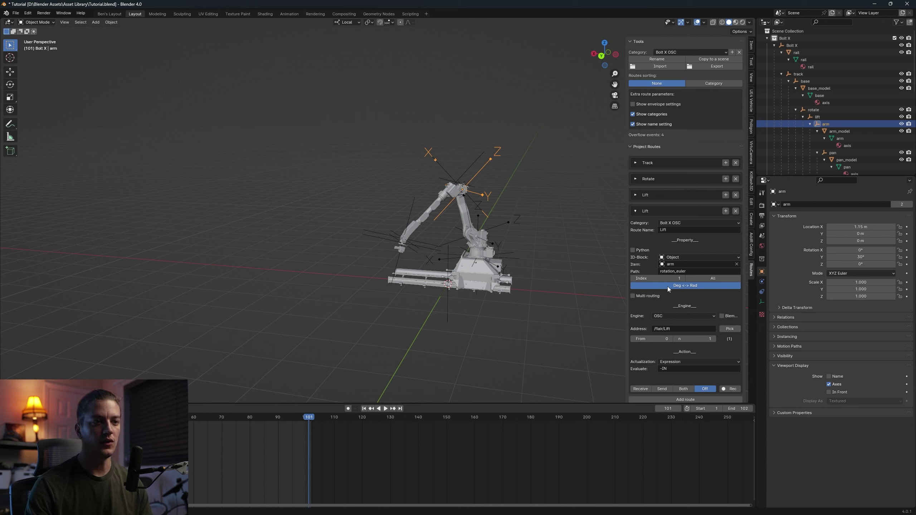
# Set the arm route's OSC address to /flair/Arm and its mode to Receive
pyautogui.click(677, 329)
pyautogui.press('End')
pyautogui.press('BackSpace')
pyautogui.press('BackSpace')
pyautogui.press('BackSpace')
pyautogui.press('BackSpace')
pyautogui.write('Arm')
pyautogui.press('Return')
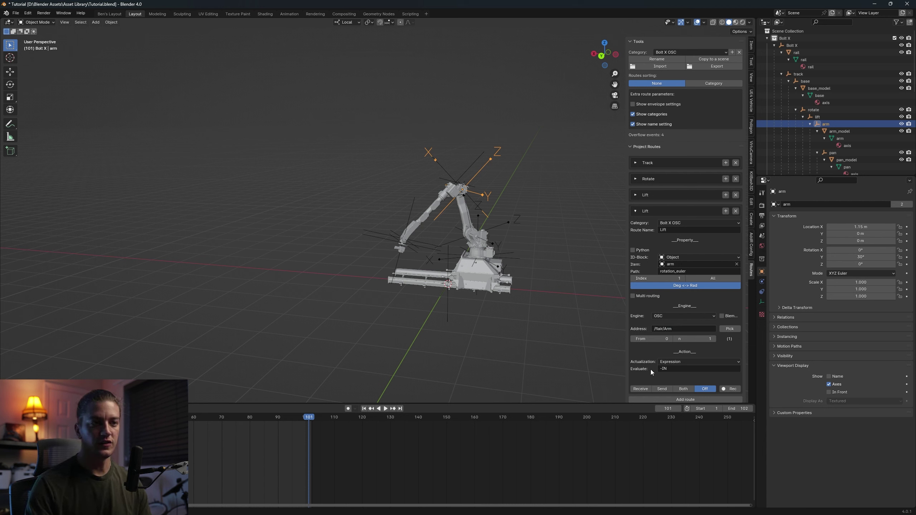
pyautogui.click(641, 389)
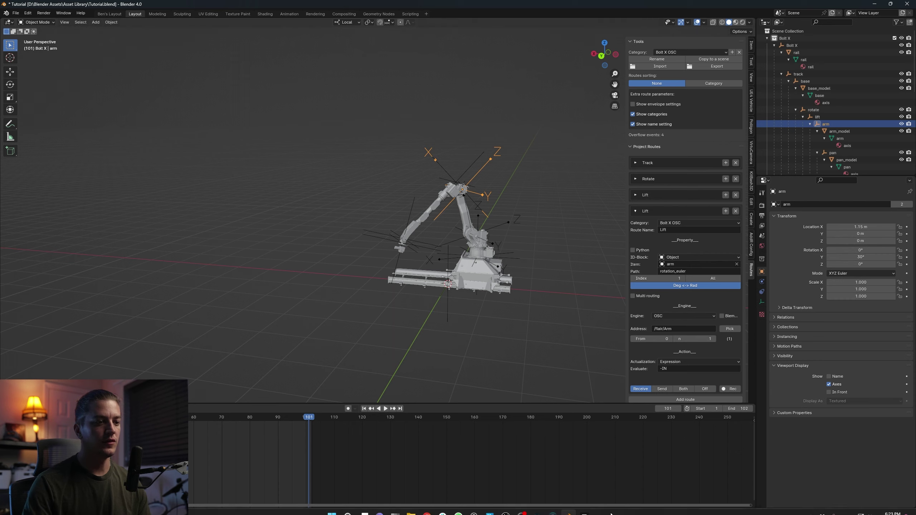
# Switch to Flair, jog the Arm axis to about -27° beside the Blender rig to test the route, and return to Blender
pyautogui.click(553, 512)
pyautogui.moveTo(452, 159); pyautogui.dragTo(833, 155)
pyautogui.moveTo(596, 429); pyautogui.dragTo(595, 429)
pyautogui.moveTo(764, 151); pyautogui.dragTo(401, 125)
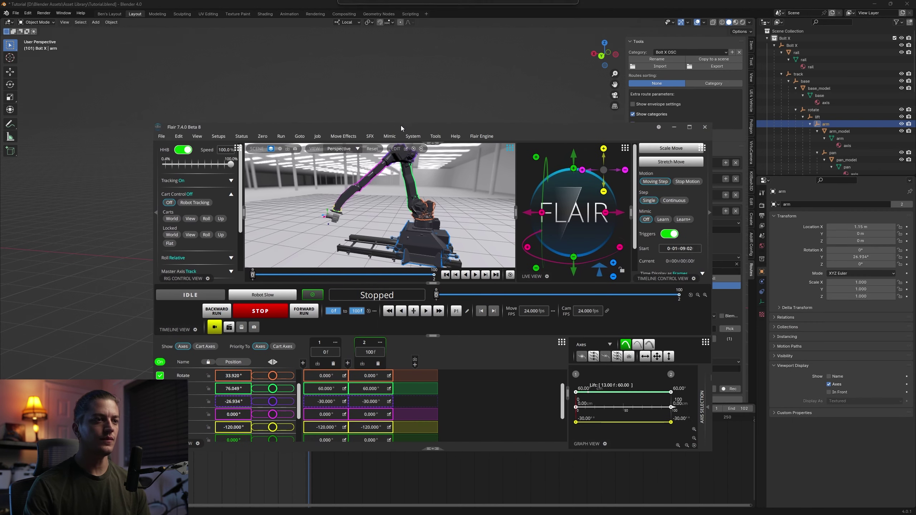
pyautogui.click(674, 127)
# Duplicate the arm route, set the copy to Off and make the pan object its target item
pyautogui.click(644, 211)
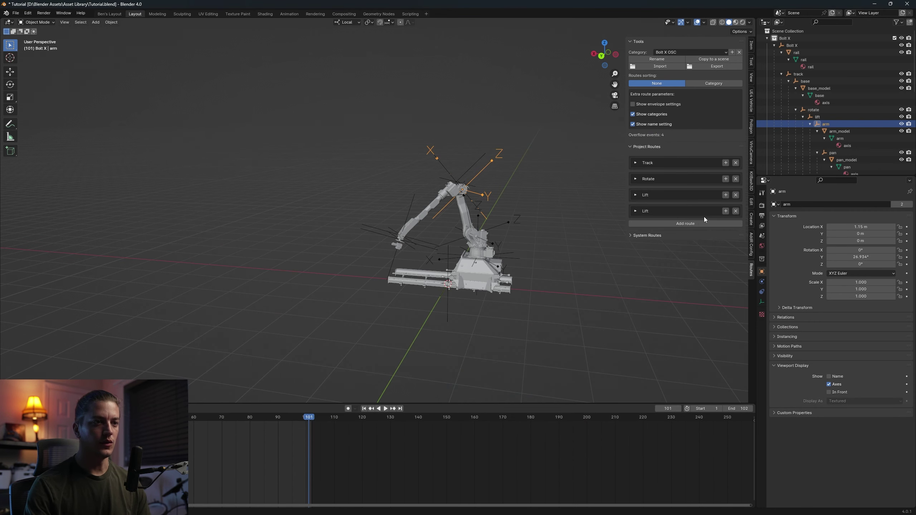
pyautogui.click(726, 212)
pyautogui.click(635, 227)
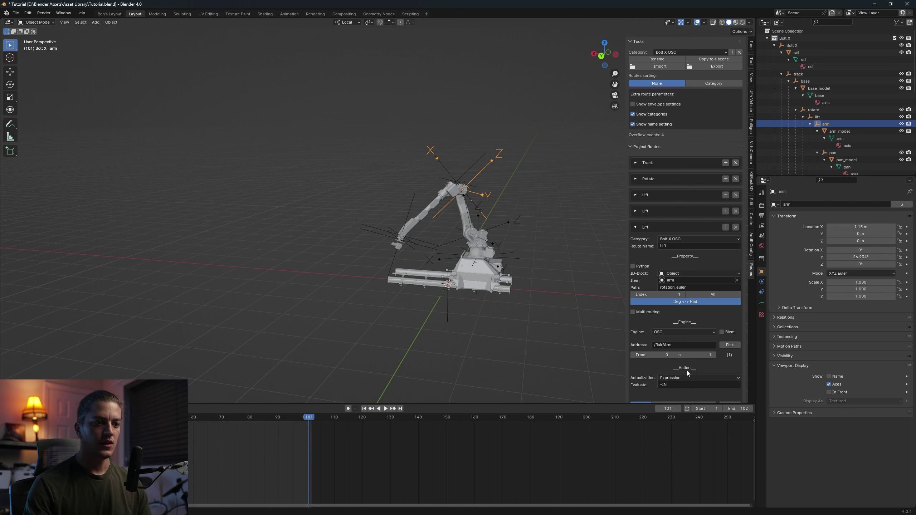
pyautogui.scroll(-1, 686, 366)
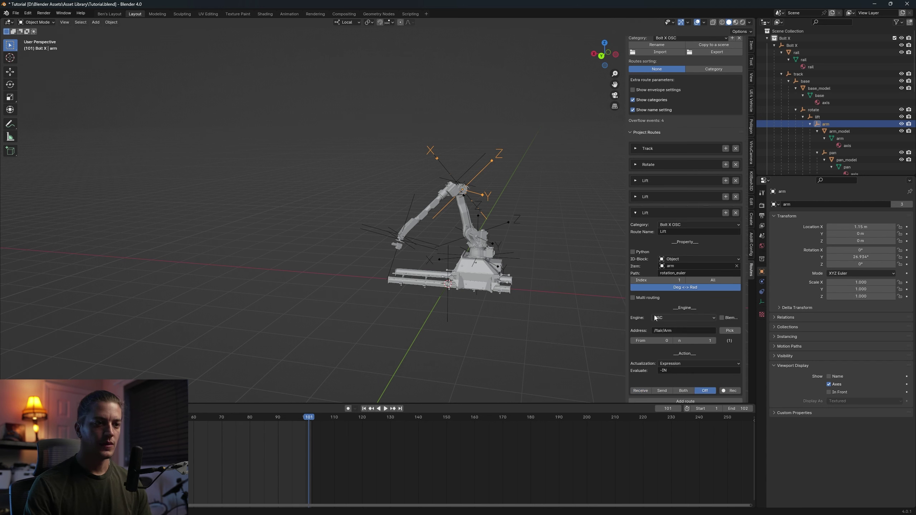
pyautogui.click(685, 267)
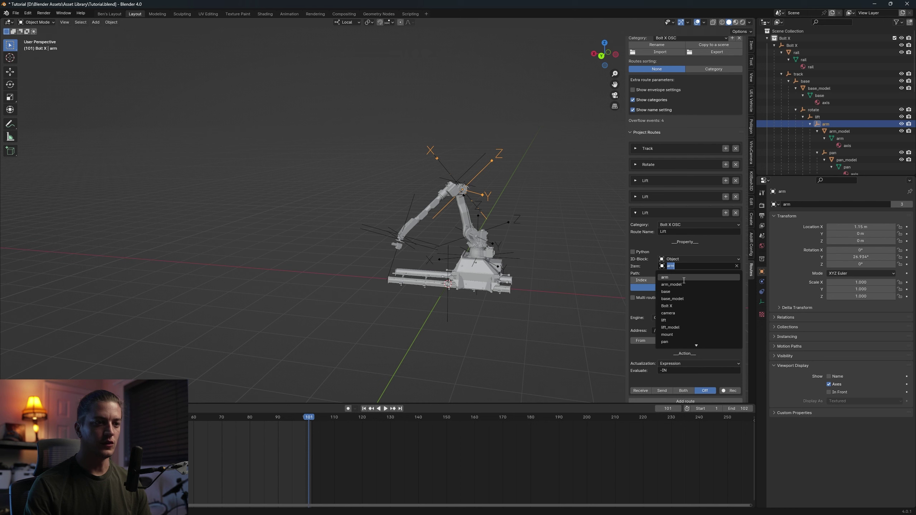
pyautogui.click(667, 342)
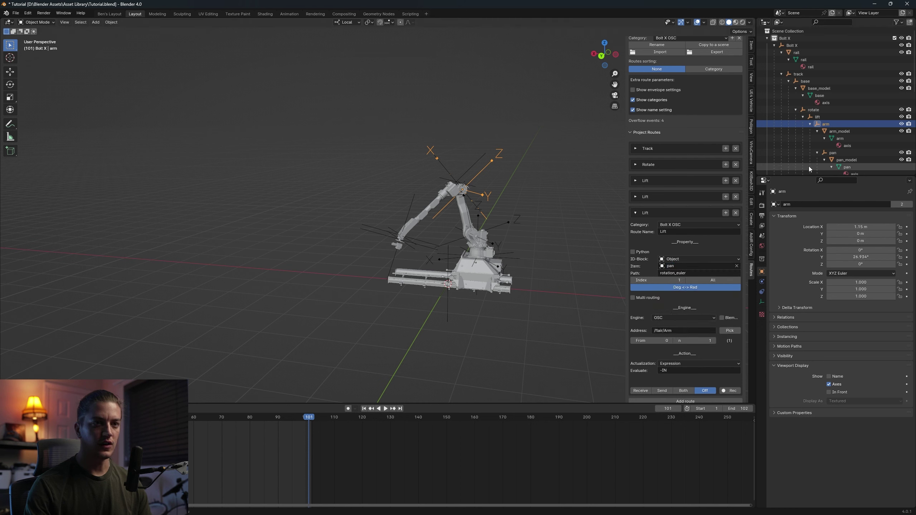
# Display the pan object's axes in the viewport and try rotating it about local Z, cancelling the rotation
pyautogui.click(830, 153)
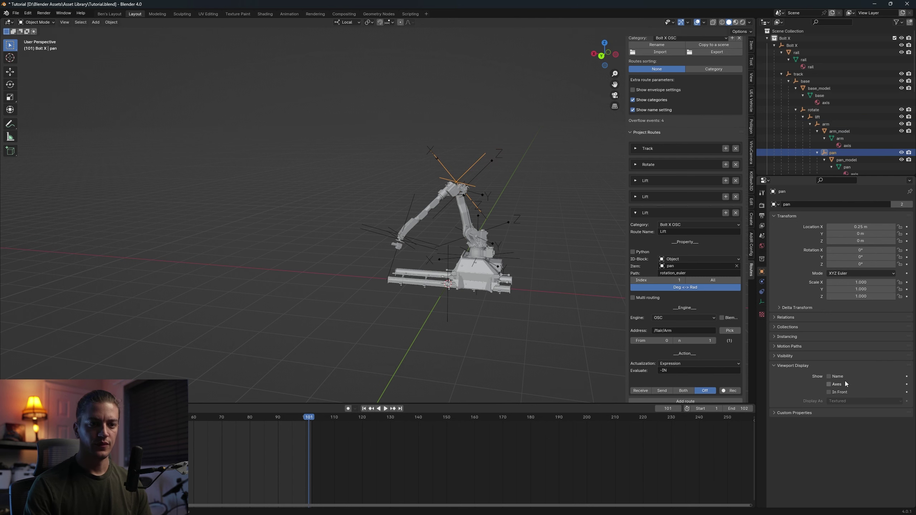
pyautogui.click(829, 385)
pyautogui.moveTo(559, 227); pyautogui.dragTo(534, 249, button='middle')
pyautogui.press('r')
pyautogui.press('z')
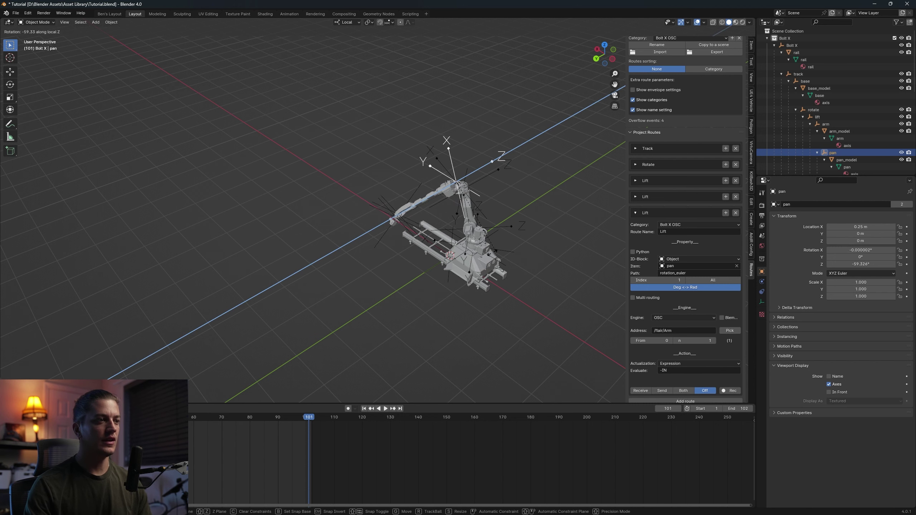
pyautogui.press('Escape')
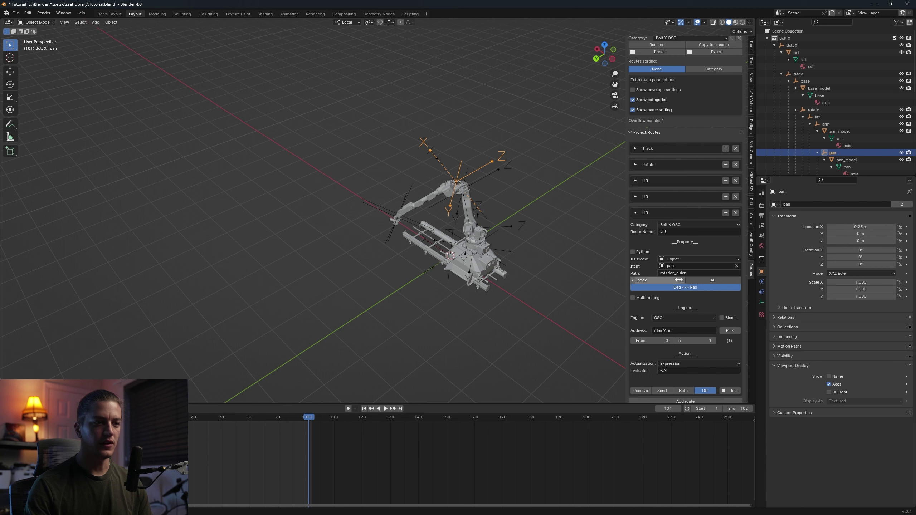
# Set the pan route's rotation index to 2 and OSC address to /flair/Pan, and set it to Receive
pyautogui.doubleClick(685, 330)
pyautogui.press('BackSpace')
pyautogui.write('Pan')
pyautogui.press('Return')
pyautogui.click(641, 392)
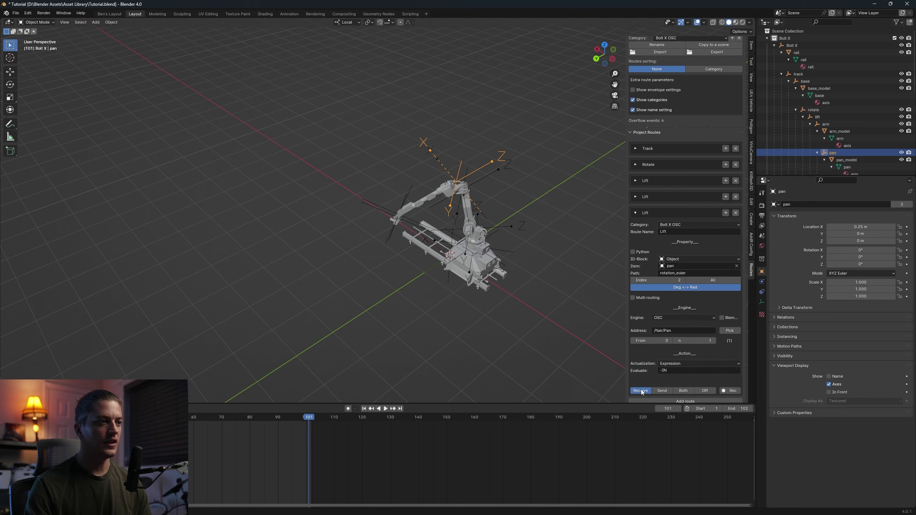
# Switch to Flair, jog the Pan axis to about -20° beside the Blender rig to test the route, and return to Blender
pyautogui.click(561, 512)
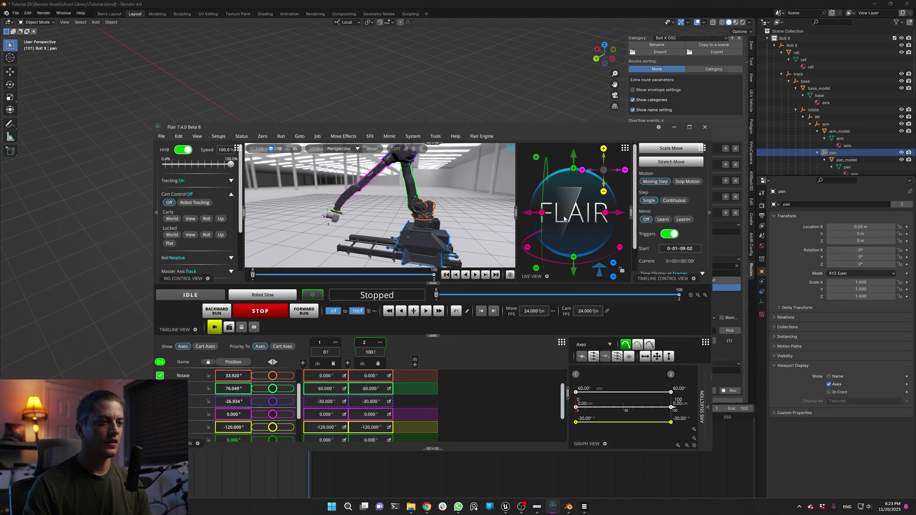
pyautogui.moveTo(517, 132); pyautogui.dragTo(891, 132)
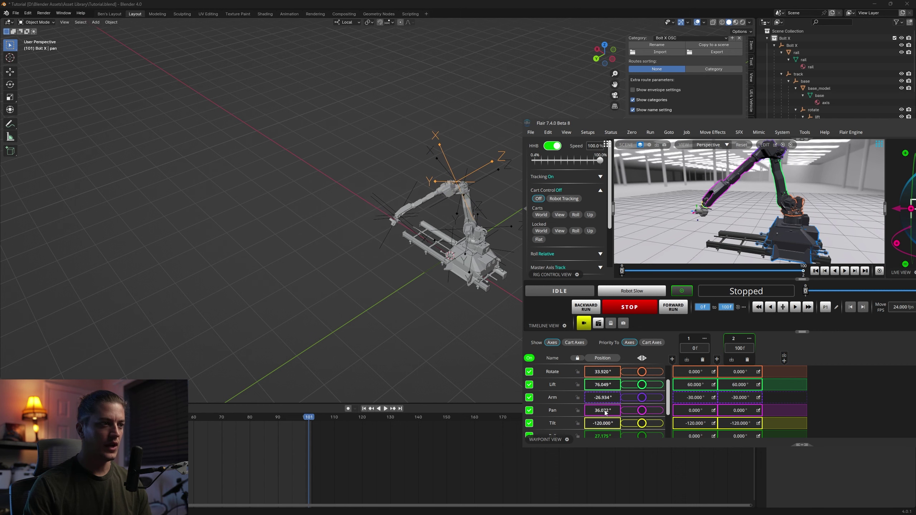
pyautogui.moveTo(746, 123); pyautogui.dragTo(477, 125)
pyautogui.click(774, 120)
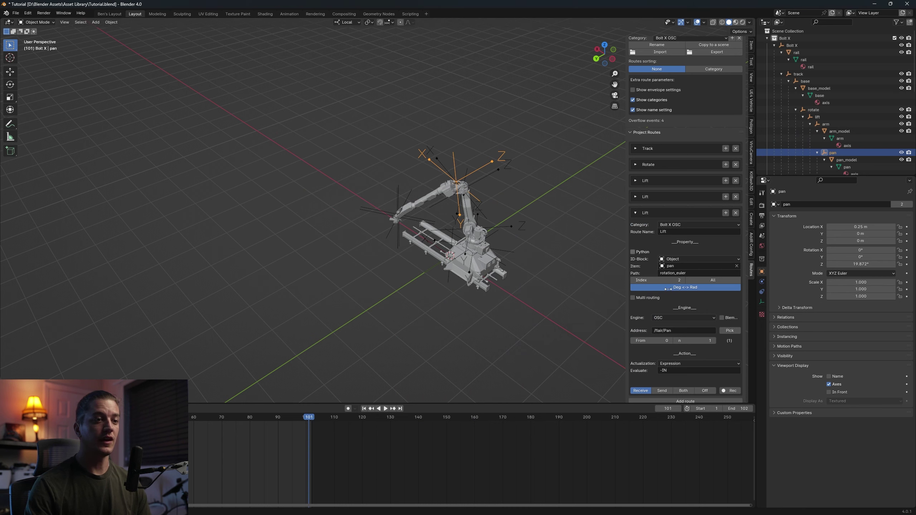
# Remove the negation from the pan route's evaluate expression so it reads IN
pyautogui.click(667, 372)
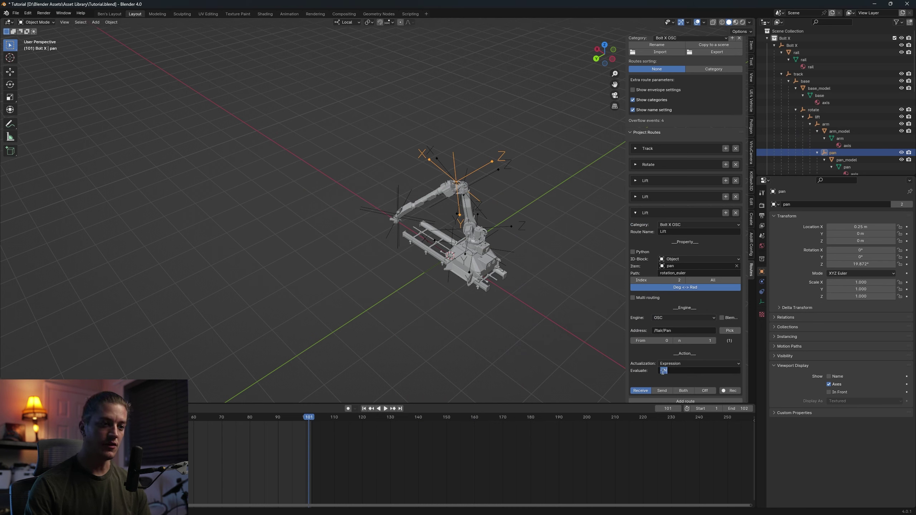
pyautogui.press('Delete')
pyautogui.press('Return')
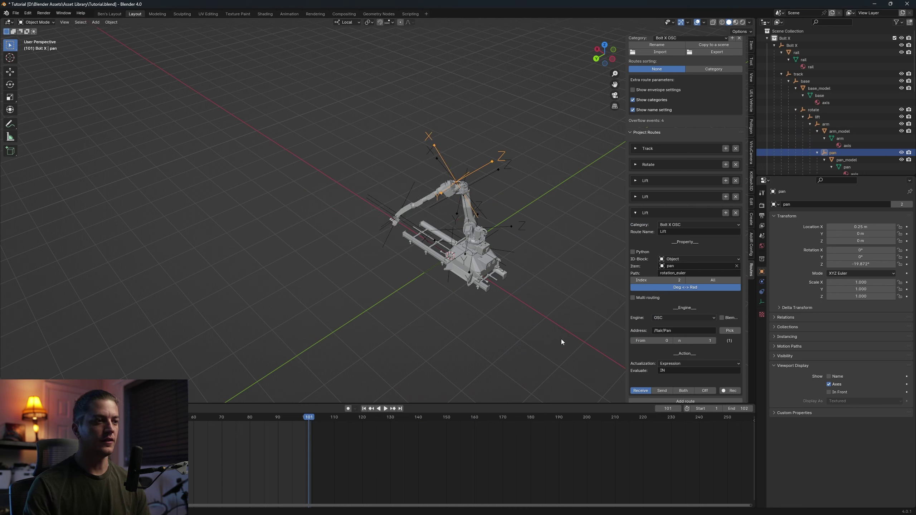
# Switch back to Flair, jog the Pan axis to about -16° to recheck its direction against the rig, and return to Blender
pyautogui.click(585, 507)
pyautogui.moveTo(632, 123); pyautogui.dragTo(884, 123)
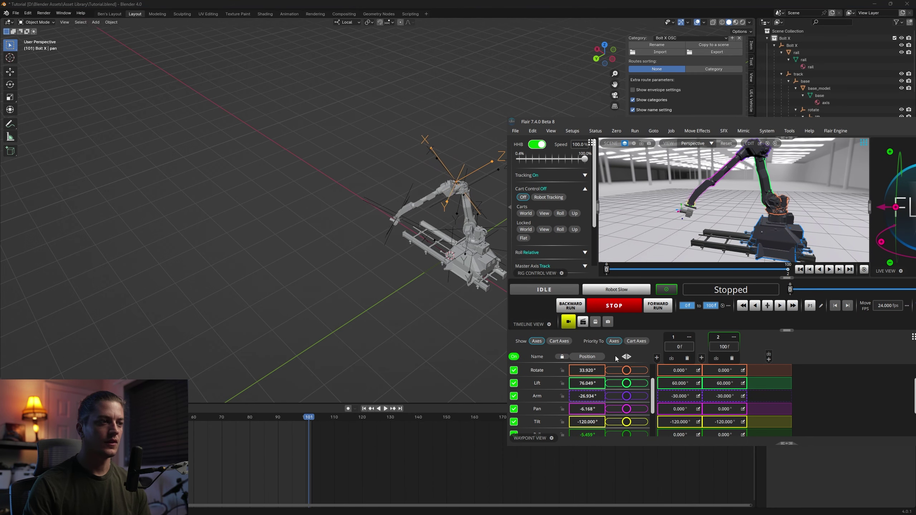
pyautogui.moveTo(669, 123); pyautogui.dragTo(478, 98)
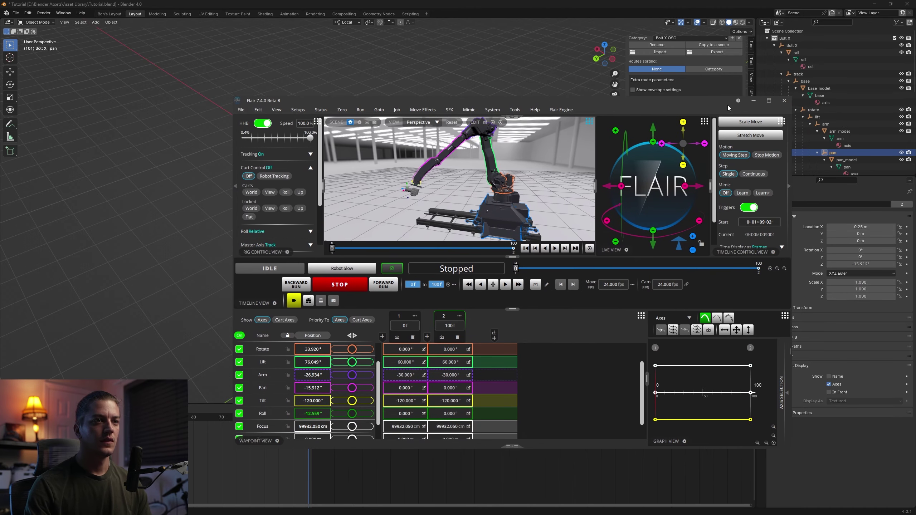
pyautogui.click(757, 101)
# Rename the last route, which drives the pan object, as Pan
pyautogui.click(635, 213)
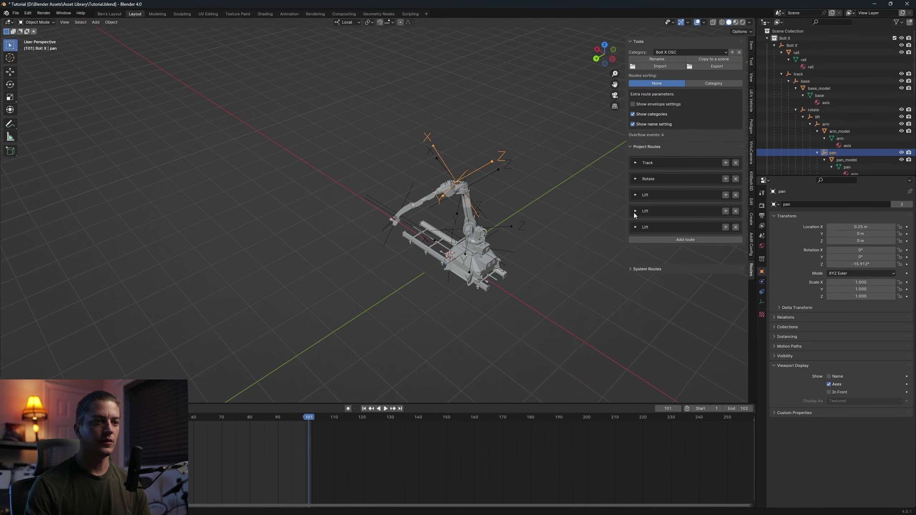
pyautogui.click(636, 227)
pyautogui.click(680, 246)
pyautogui.write('Pan')
pyautogui.press('Return')
# Duplicate the Pan route and make the tilt object the copy's target item
pyautogui.click(636, 227)
pyautogui.click(685, 239)
pyautogui.click(636, 244)
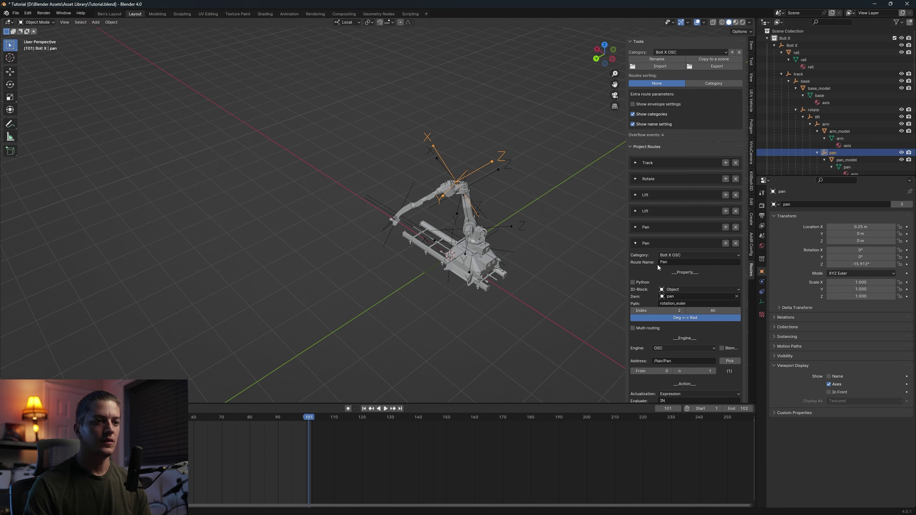
pyautogui.click(738, 296)
pyautogui.click(693, 296)
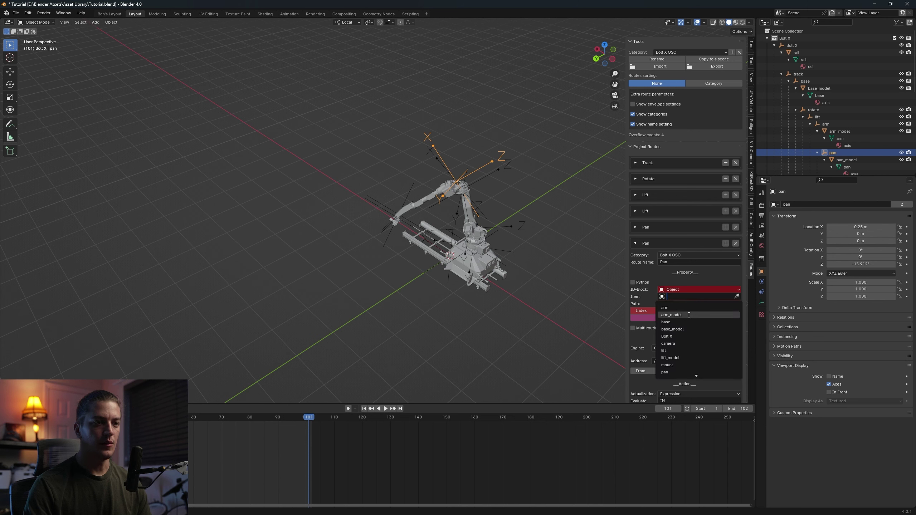
pyautogui.scroll(-6, 682, 350)
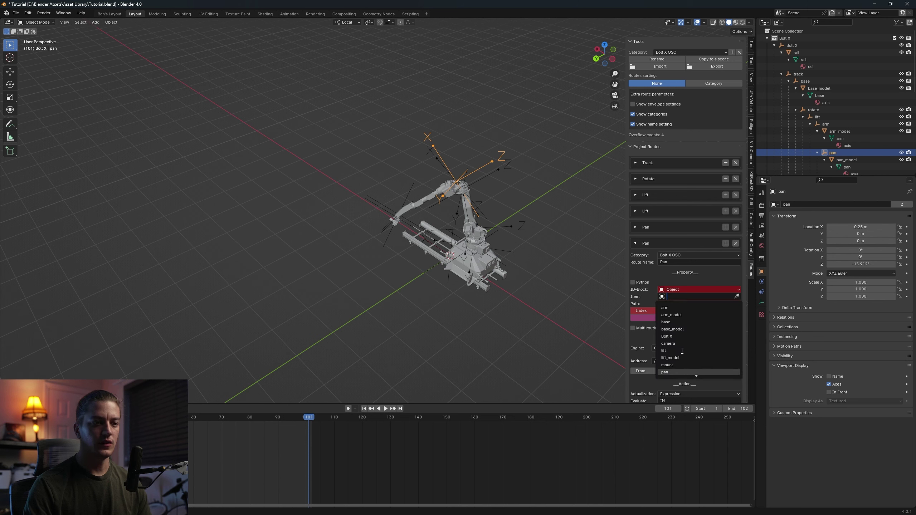
pyautogui.scroll(-3, 679, 355)
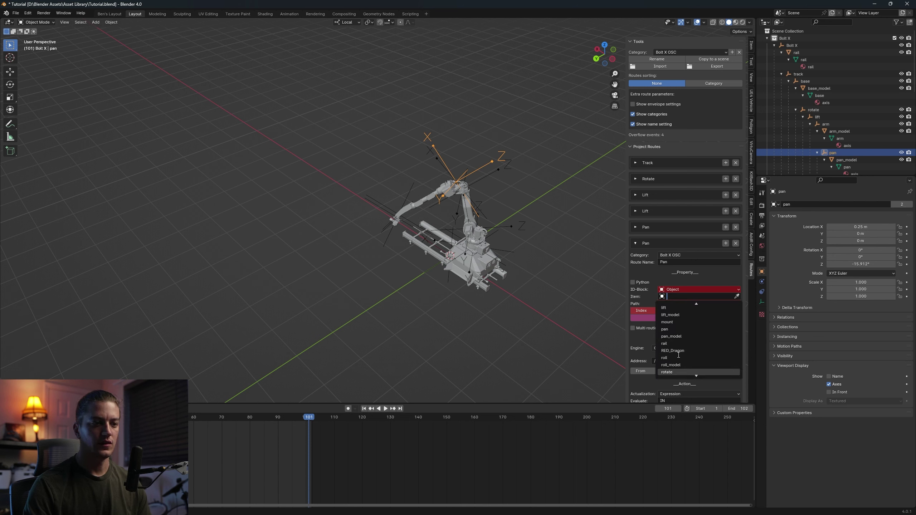
pyautogui.click(670, 352)
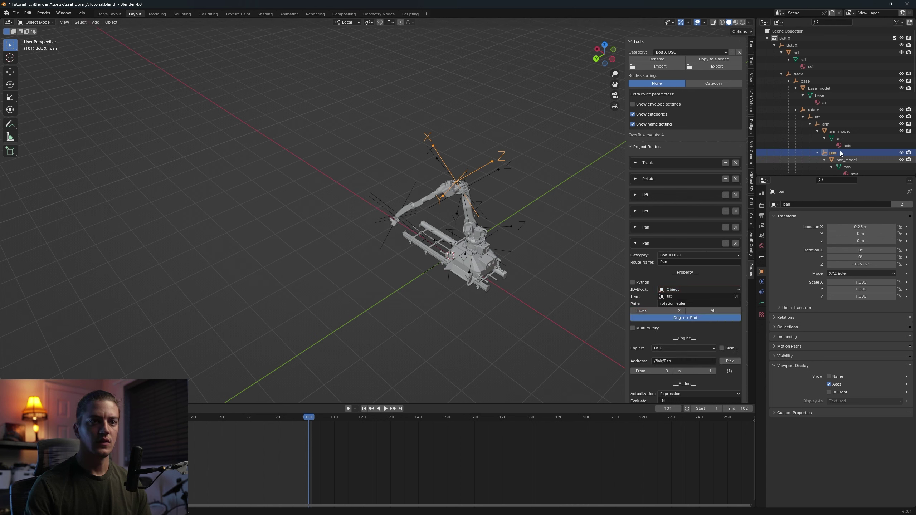
# Display the tilt object's axes in the viewport and try rotating it about Y, cancelling the rotation
pyautogui.scroll(-5, 839, 160)
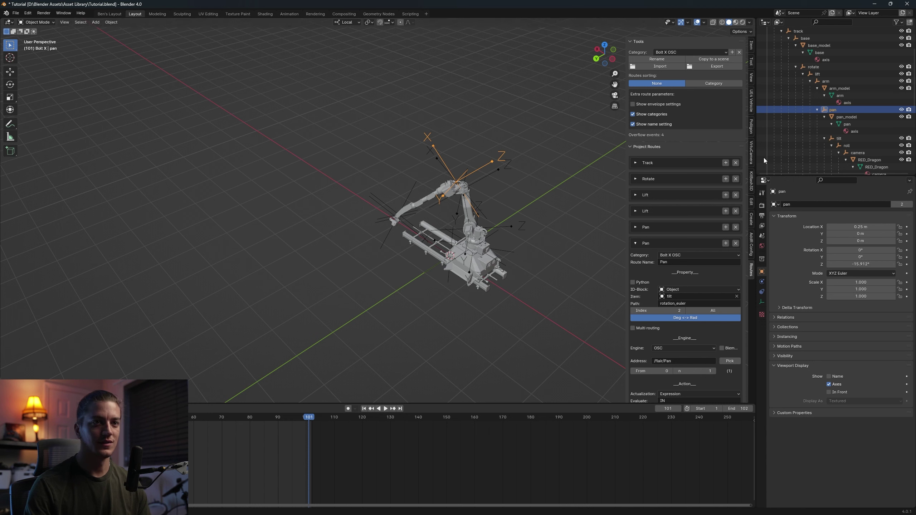
pyautogui.click(848, 137)
pyautogui.click(830, 385)
pyautogui.press('r')
pyautogui.press('y')
pyautogui.press('y')
pyautogui.press('Escape')
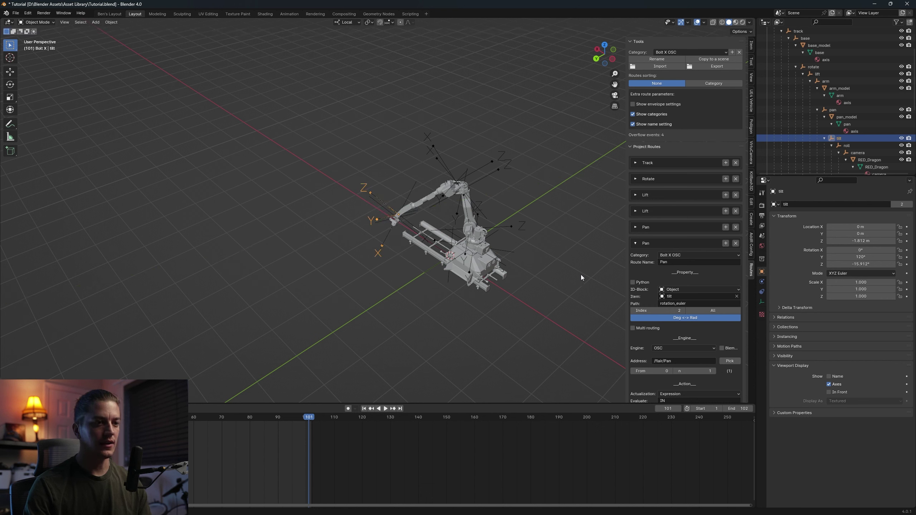
# Set the copied route's rotation index to 1, rename it Tilt and change its OSC address to /flair/Tilt
pyautogui.click(634, 311)
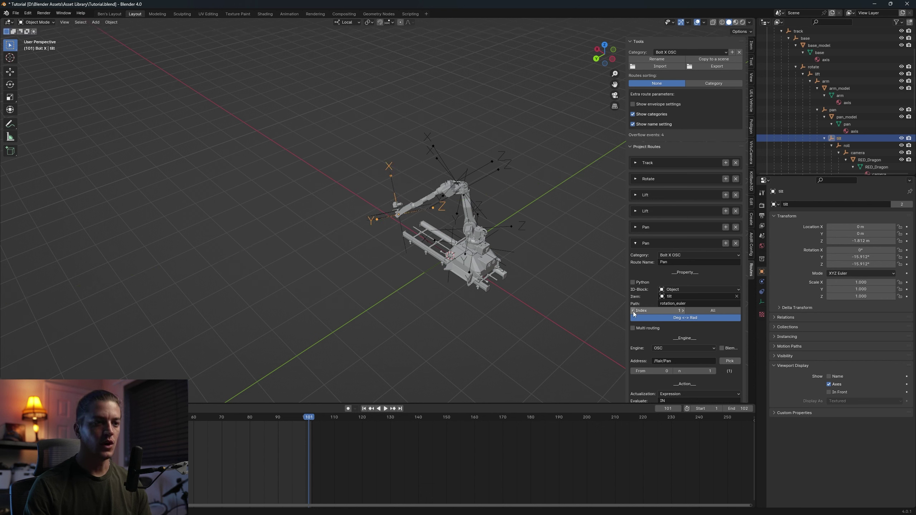
pyautogui.write('Tilt')
pyautogui.press('Return')
pyautogui.doubleClick(679, 362)
pyautogui.press('BackSpace')
pyautogui.press('BackSpace')
pyautogui.press('BackSpace')
pyautogui.write('Tilt')
pyautogui.press('Return')
# Reset the tilt object's Z rotation to 0°
pyautogui.scroll(-2, 635, 382)
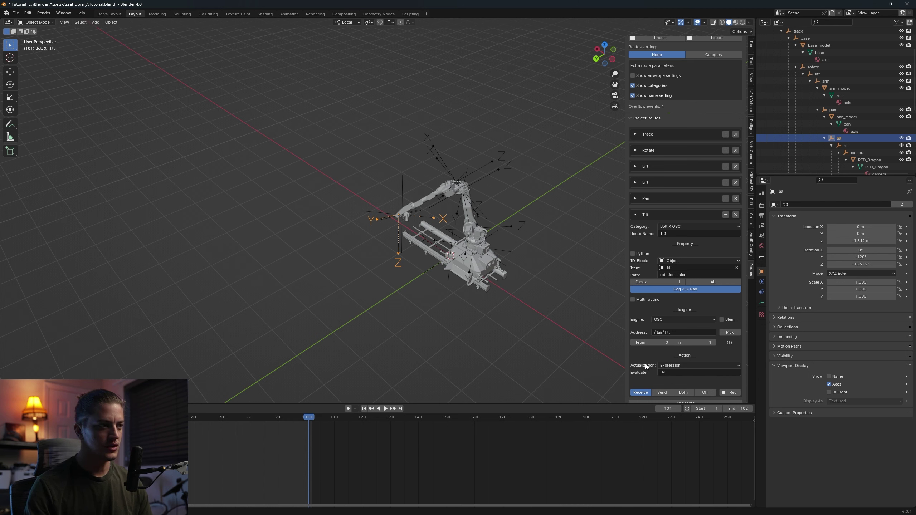
pyautogui.scroll(-1, 643, 359)
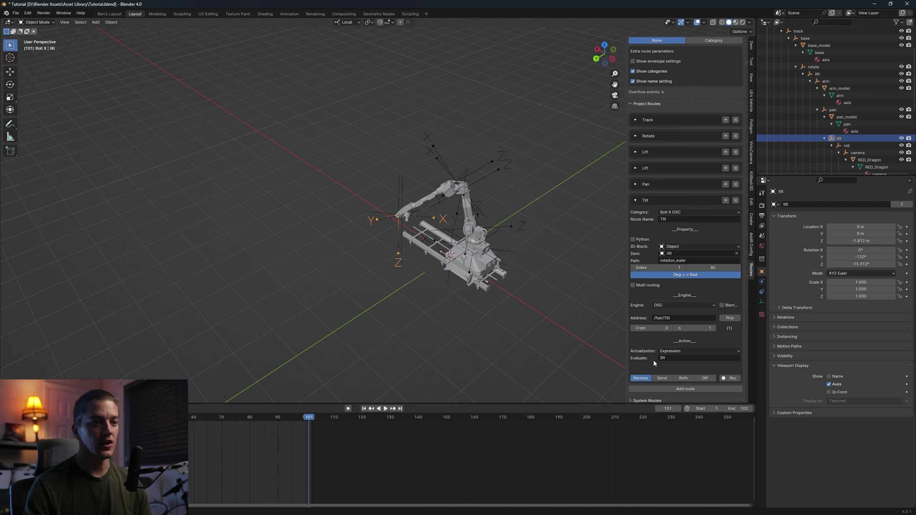
pyautogui.click(751, 46)
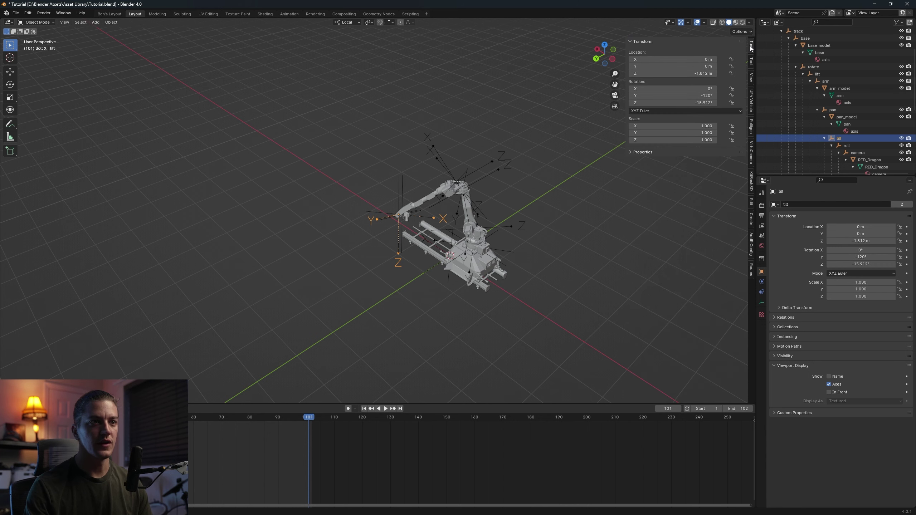
pyautogui.click(707, 103)
pyautogui.write('0')
pyautogui.press('Return')
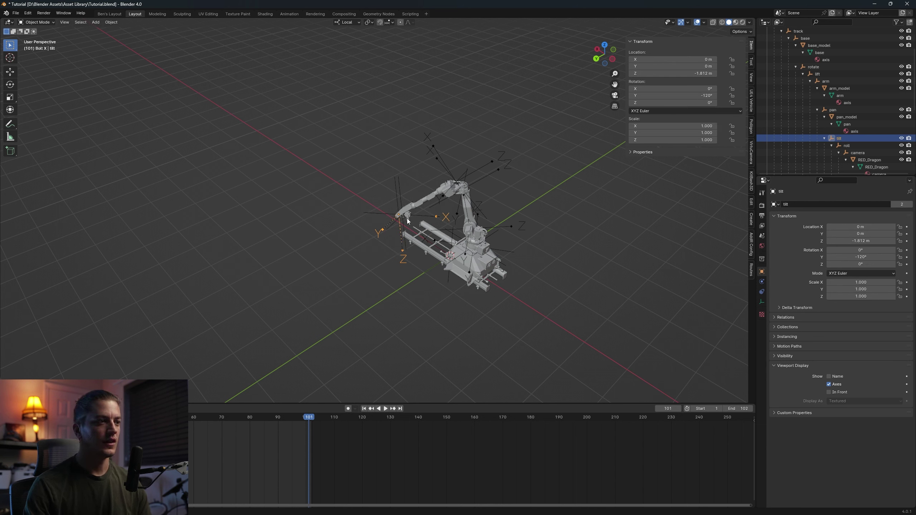
# Set the Tilt route's evaluate expression to -IN and collapse the route
pyautogui.click(751, 270)
pyautogui.scroll(-1, 652, 371)
pyautogui.click(663, 387)
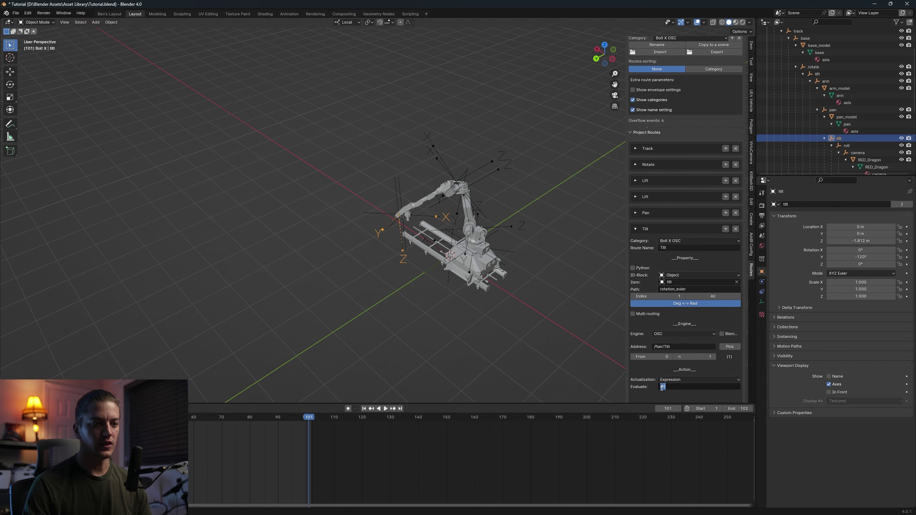
pyautogui.write('-IN')
pyautogui.press('Return')
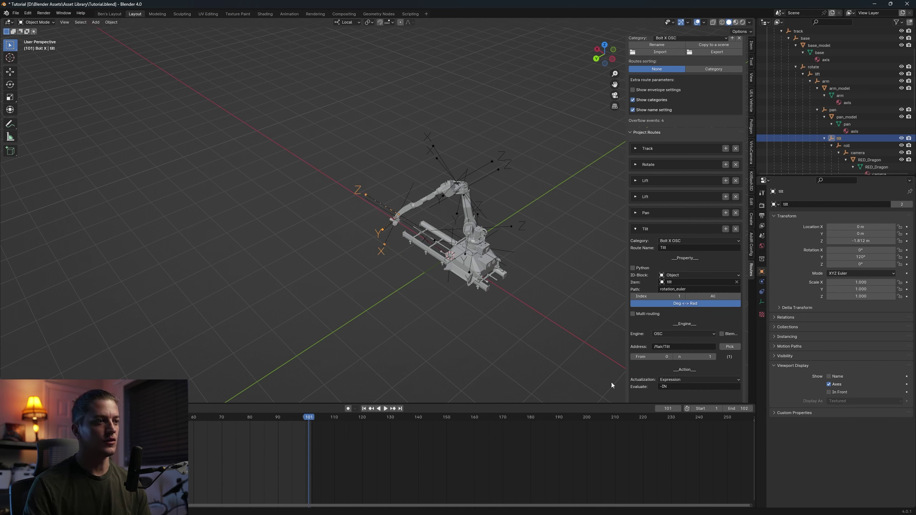
pyautogui.click(635, 230)
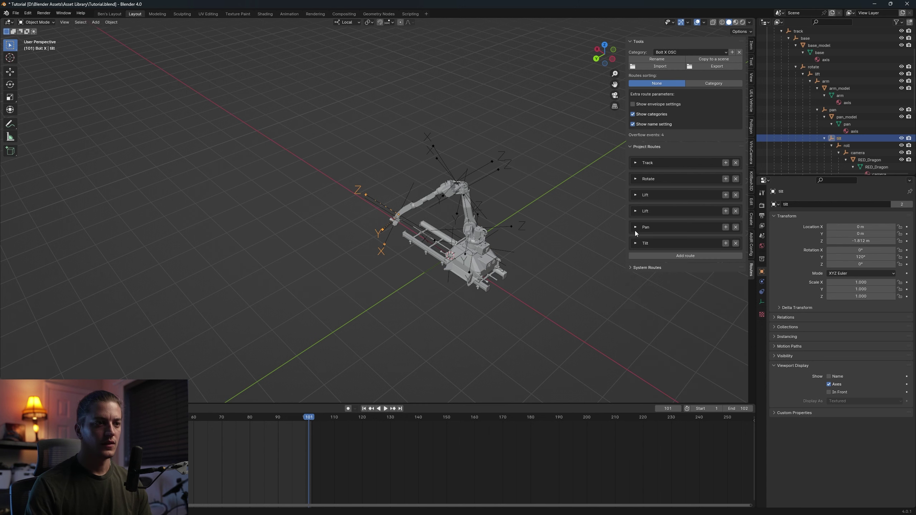
# Duplicate the Tilt route and set the copy to Off
pyautogui.click(726, 244)
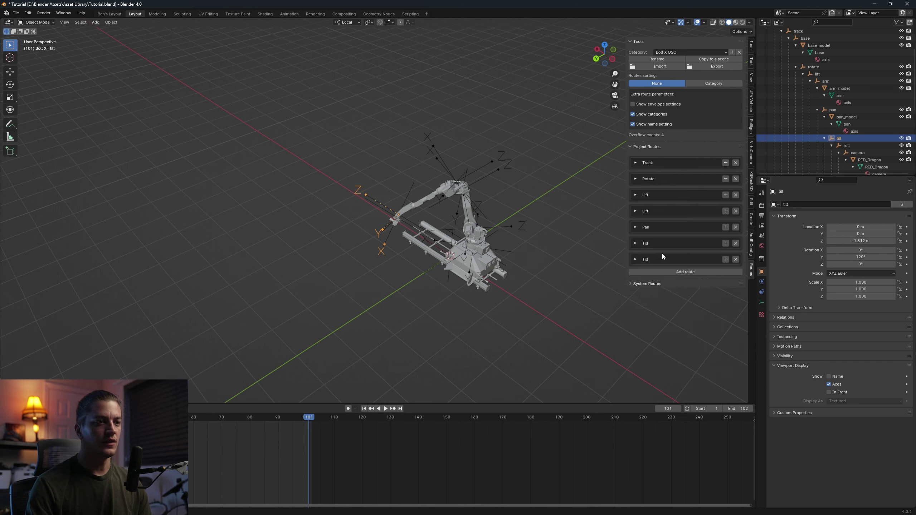
pyautogui.click(636, 260)
pyautogui.scroll(-4, 635, 359)
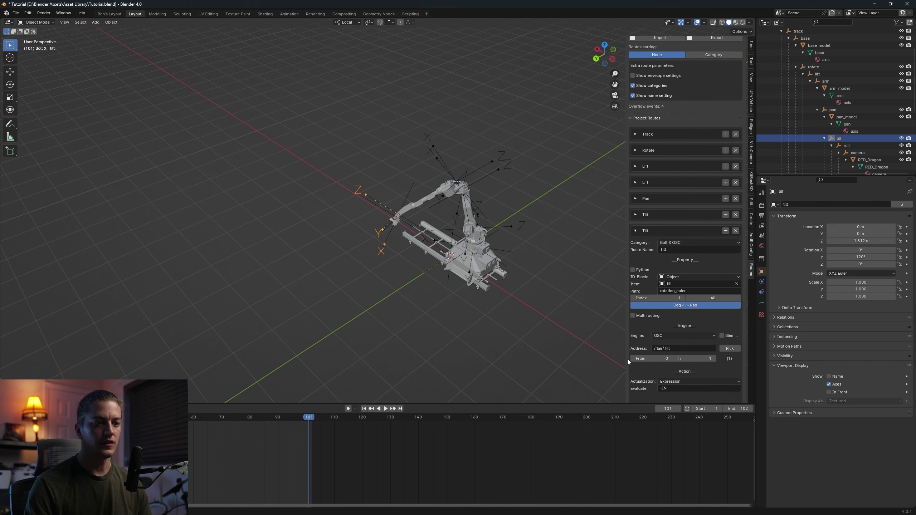
pyautogui.scroll(-1, 636, 369)
pyautogui.click(705, 378)
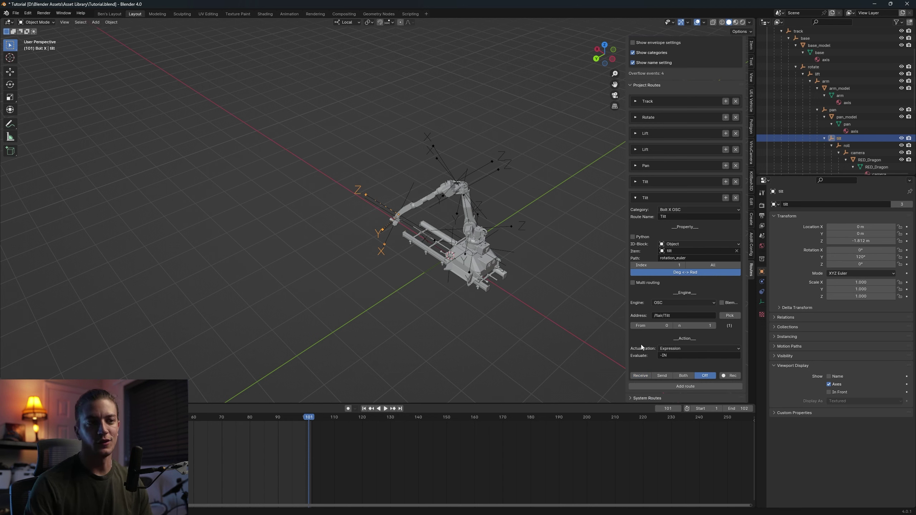
# Rename the copied route as Roll and make the roll object its target item
pyautogui.click(673, 218)
pyautogui.write('Roll')
pyautogui.press('Return')
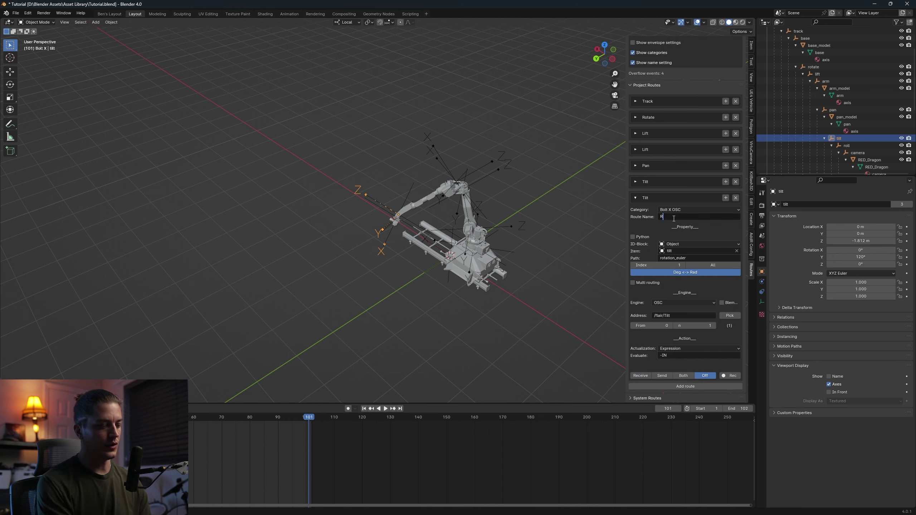
pyautogui.click(685, 251)
pyautogui.write('Roll')
pyautogui.click(679, 262)
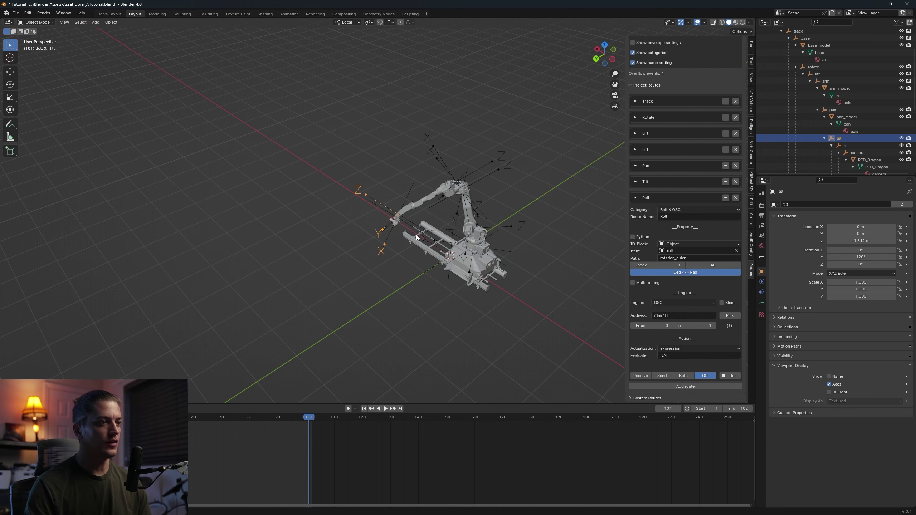
# Examine the axes at the rig's head and try rotating the tilt object about local Z, cancelling the rotation
pyautogui.moveTo(391, 263); pyautogui.dragTo(406, 215, button='middle')
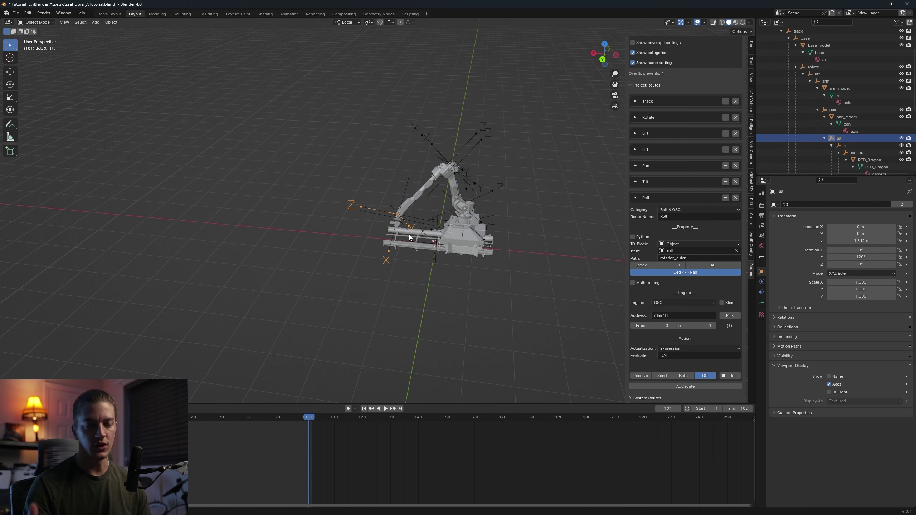
pyautogui.moveTo(405, 213); pyautogui.dragTo(481, 265, button='middle')
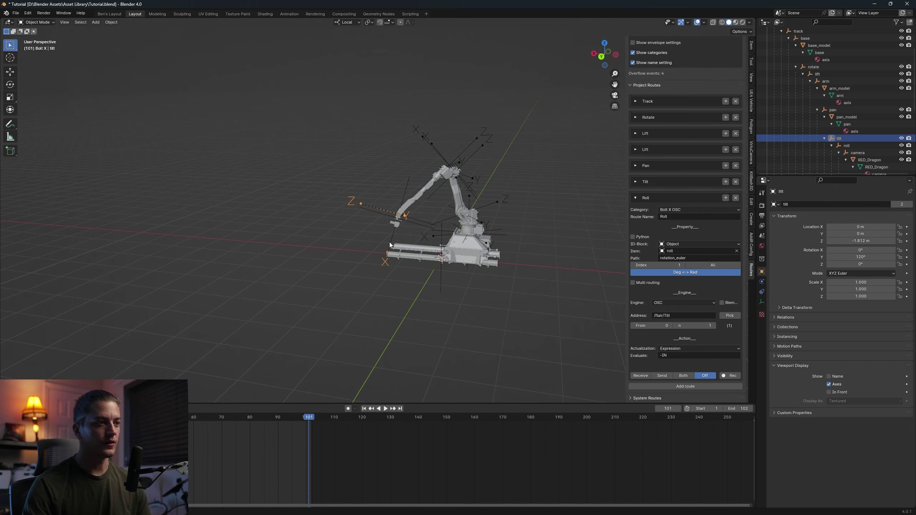
pyautogui.press('r')
pyautogui.press('z')
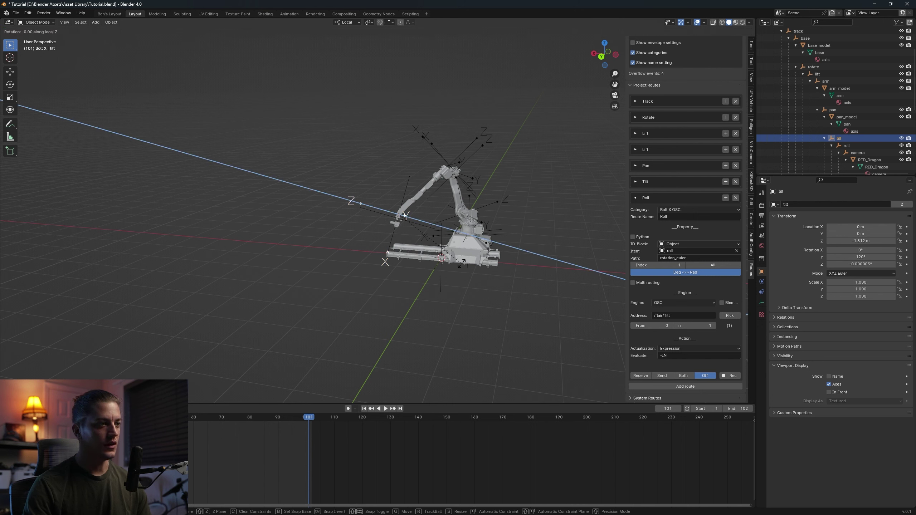
pyautogui.press('Escape')
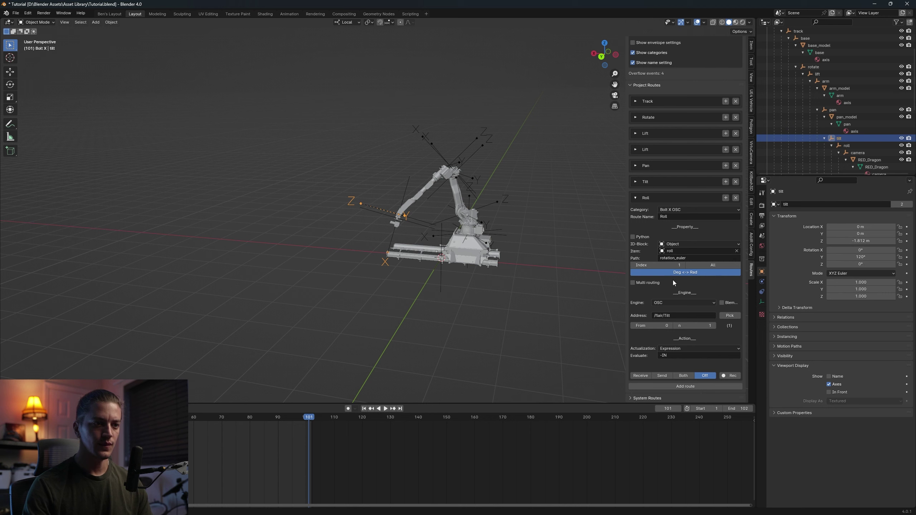
# Set the Roll route's rotation index to 0 and its OSC address to /flair/Roll
pyautogui.click(635, 266)
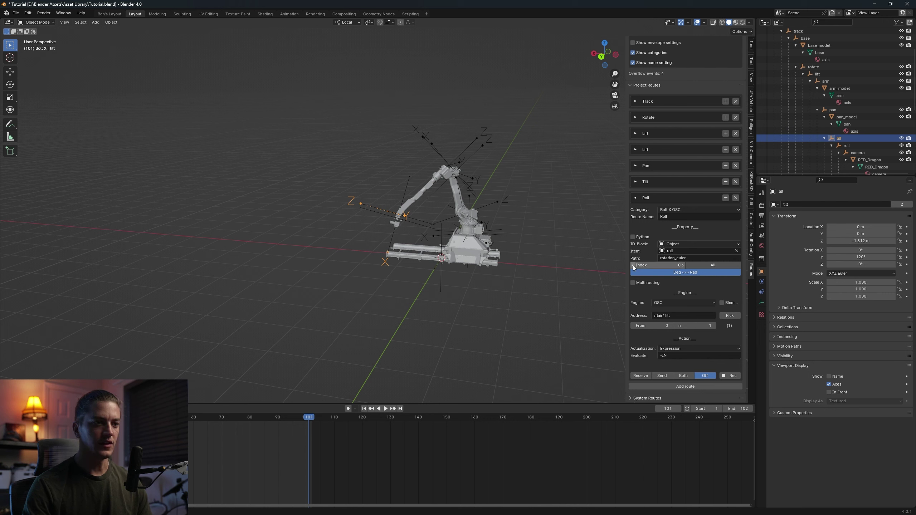
pyautogui.click(682, 316)
pyautogui.press('BackSpace')
pyautogui.press('BackSpace')
pyautogui.press('BackSpace')
pyautogui.press('BackSpace')
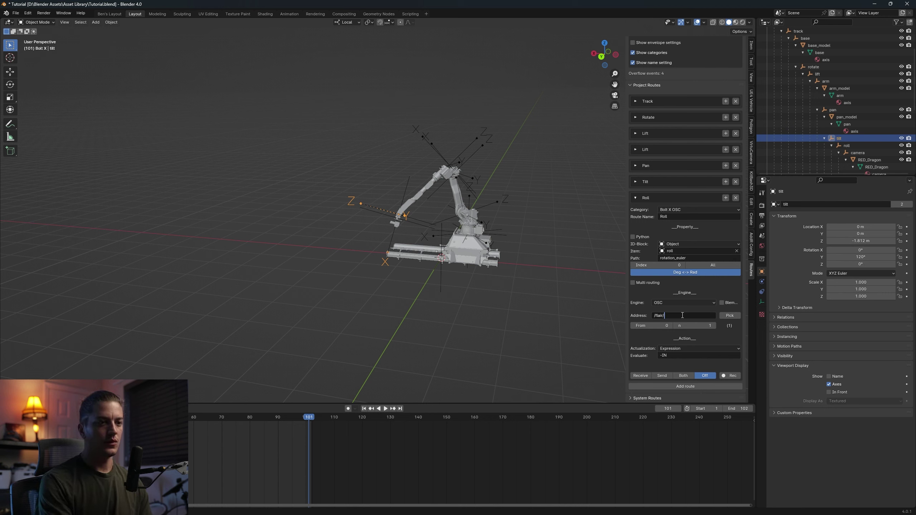
pyautogui.press('Return')
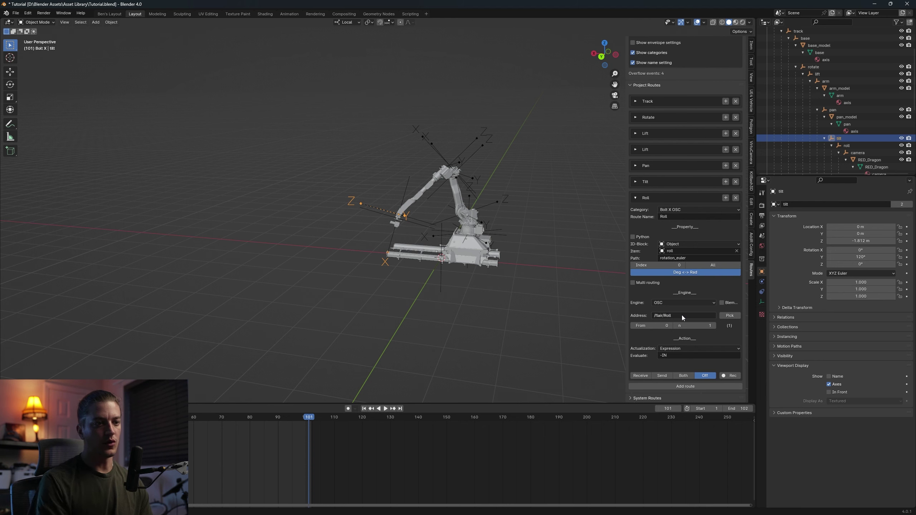
# Set the Roll route to Receive and test it against the roll axis in Flair, leaving the route's settings collapsed
pyautogui.click(641, 376)
pyautogui.click(553, 507)
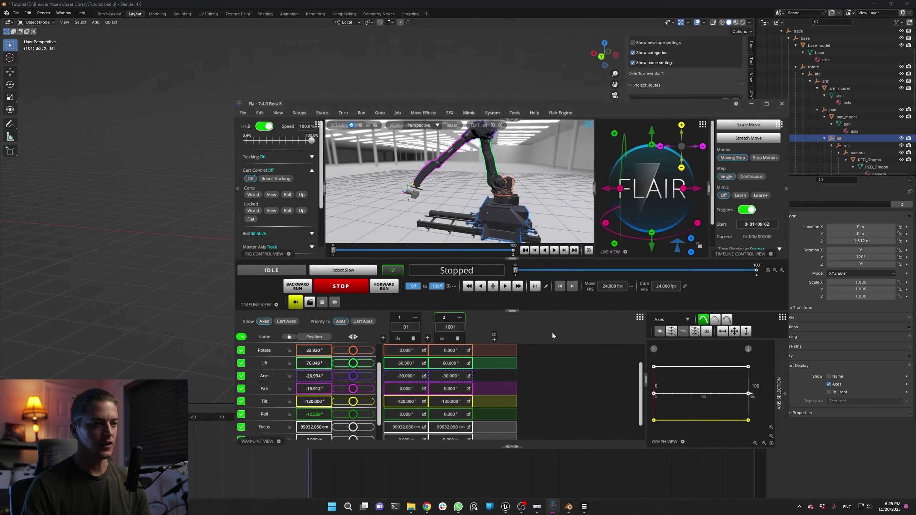
pyautogui.moveTo(514, 101); pyautogui.dragTo(811, 113)
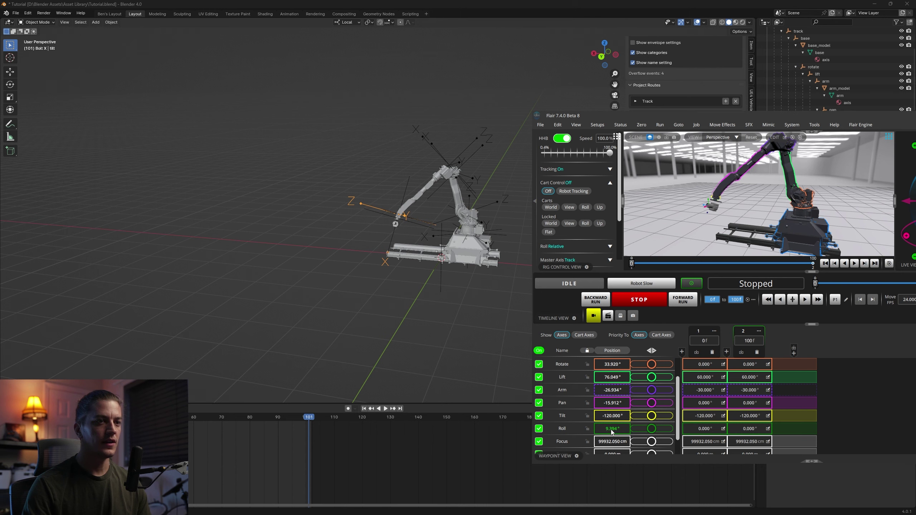
pyautogui.moveTo(769, 115); pyautogui.dragTo(469, 127)
pyautogui.click(644, 294)
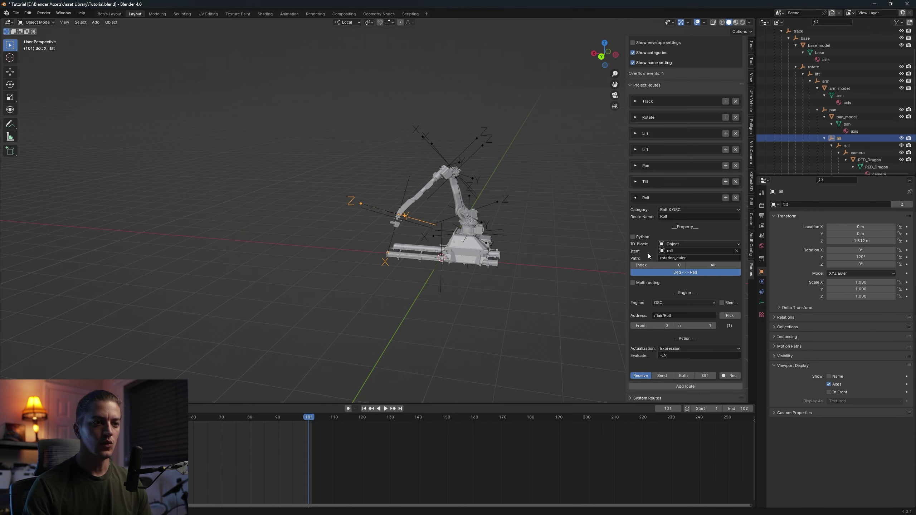
pyautogui.click(635, 199)
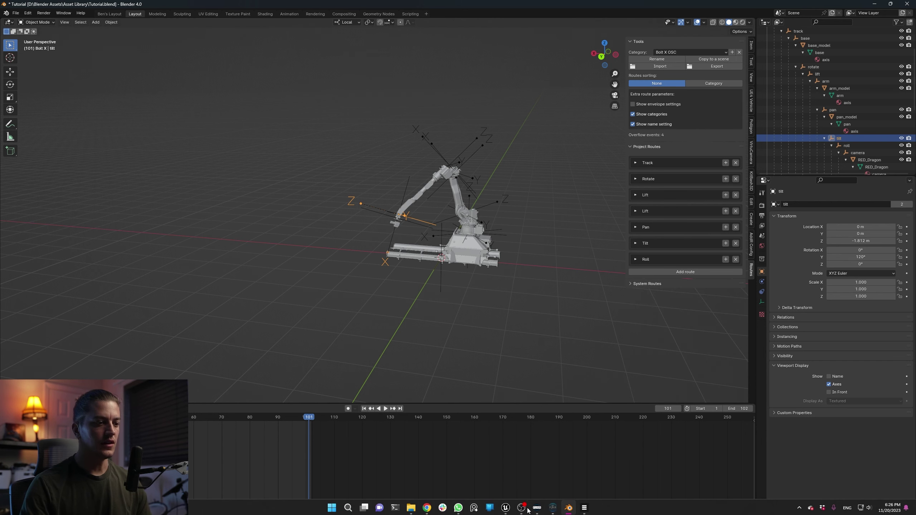
# Switch to Flair, run a Goto move that sends the robot back from its jogged pose, and return to Blender
pyautogui.click(552, 506)
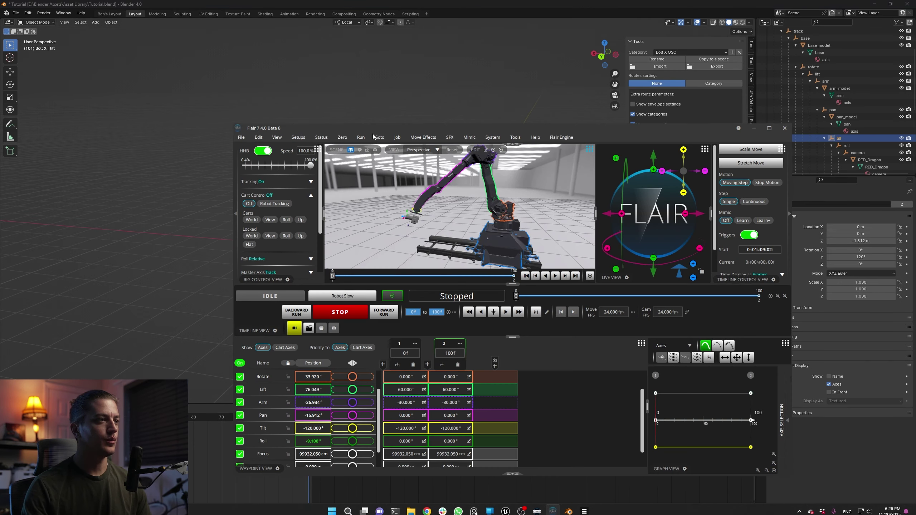
pyautogui.click(379, 137)
pyautogui.click(396, 187)
pyautogui.click(301, 296)
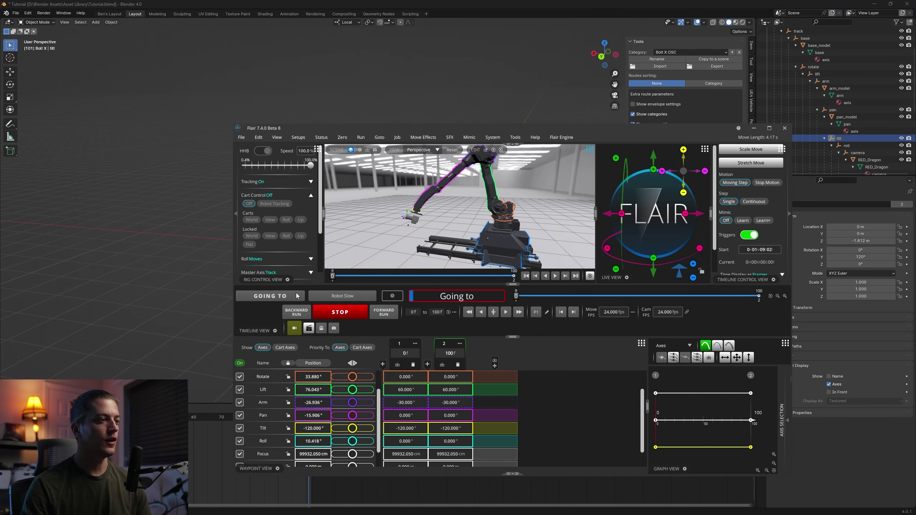
pyautogui.click(754, 128)
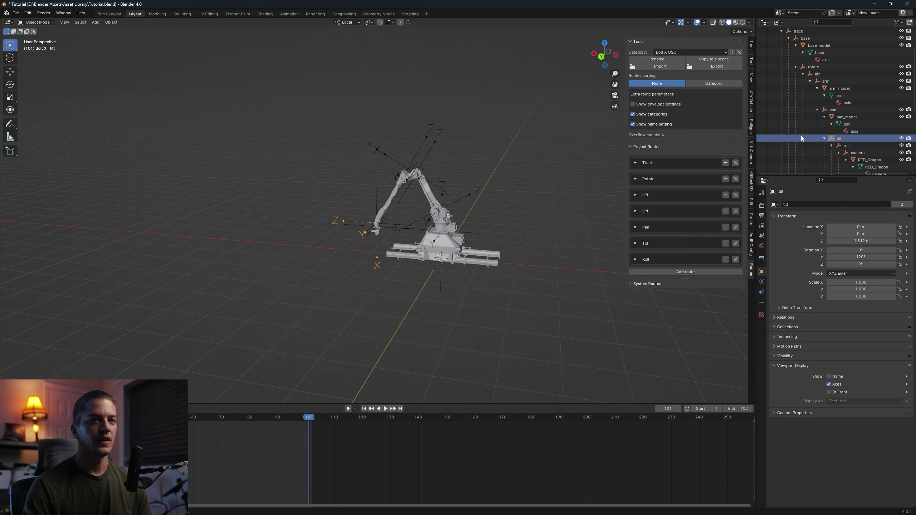
# Collapse the rail and track hierarchies under the Bolt X object
pyautogui.scroll(3, 805, 129)
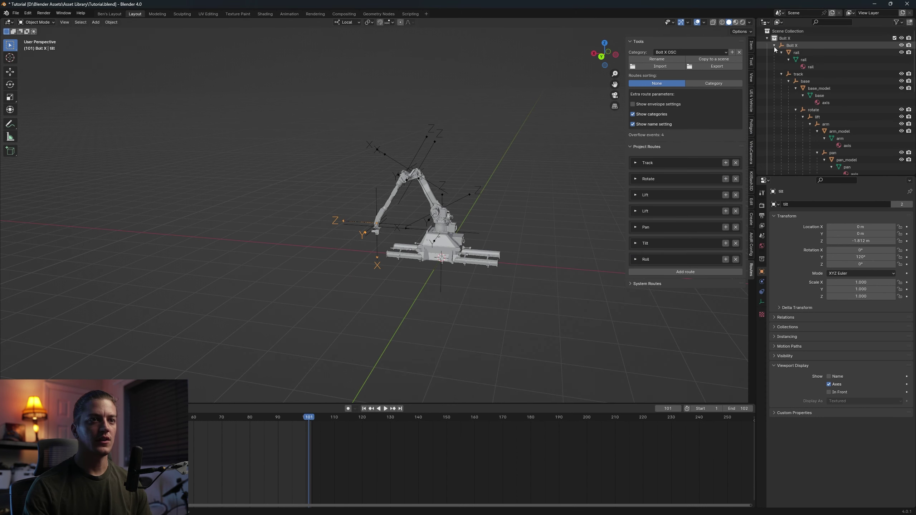
pyautogui.click(782, 52)
pyautogui.click(781, 59)
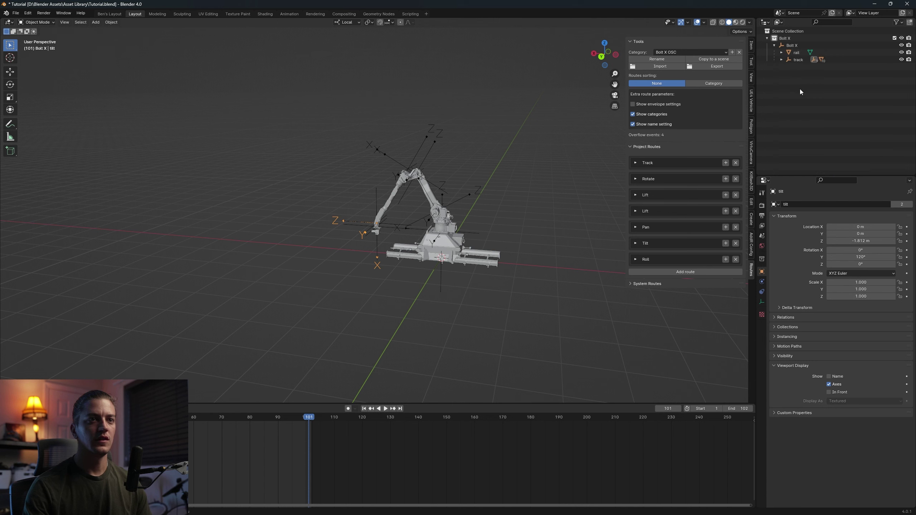
# Add a camera to the scene inside the Bolt X collection
pyautogui.click(792, 45)
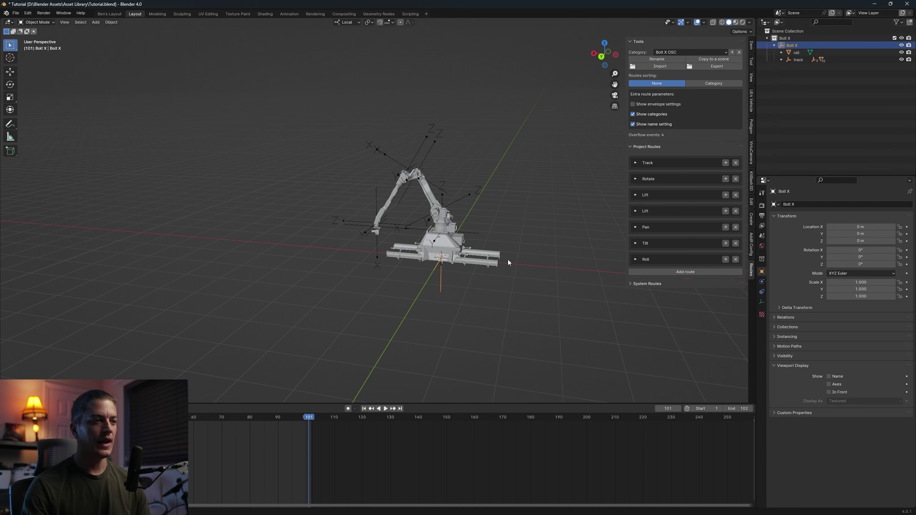
pyautogui.hotkey('shift', 'a')
pyautogui.moveTo(530, 261)
pyautogui.moveTo(525, 296)
pyautogui.click(559, 296)
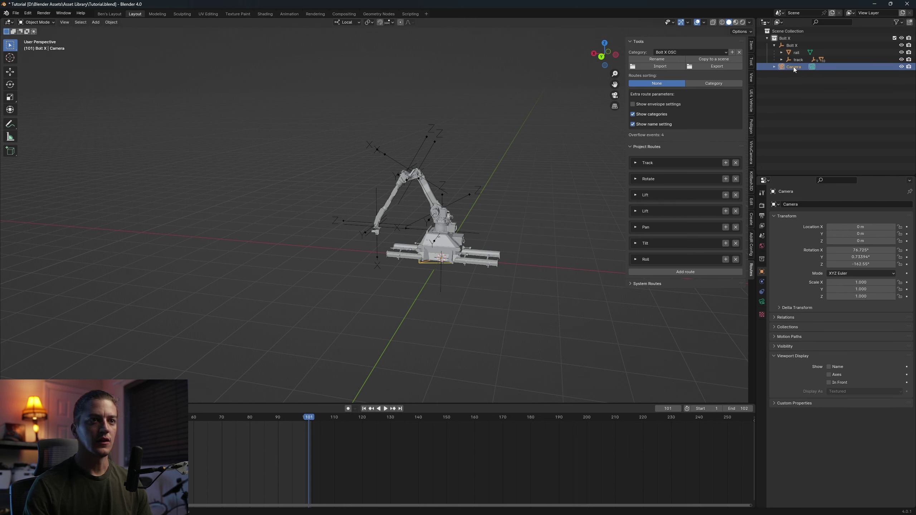
# Parent the new camera to the Bolt X empty in the object hierarchy
pyautogui.click(791, 46)
pyautogui.click(774, 46)
pyautogui.click(776, 46)
pyautogui.moveTo(796, 67); pyautogui.dragTo(791, 44)
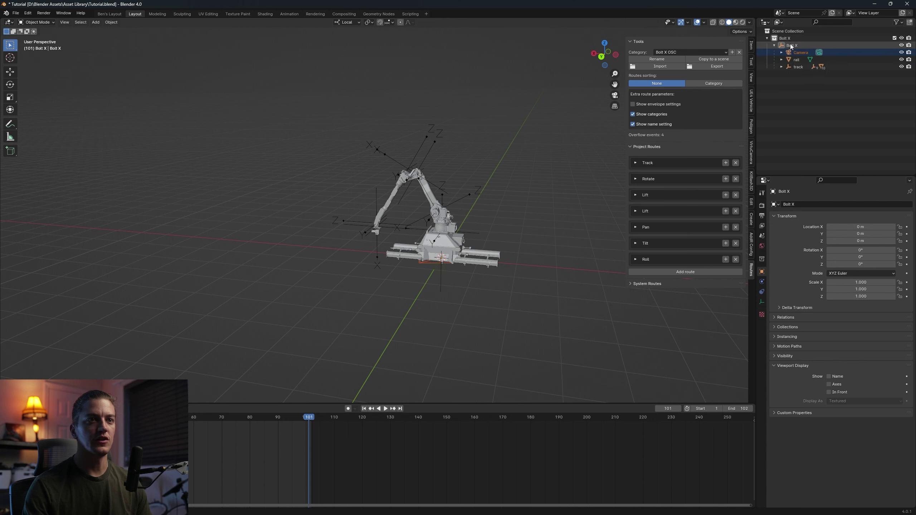
# Clear the camera's rotation so all its angles are zero
pyautogui.click(801, 52)
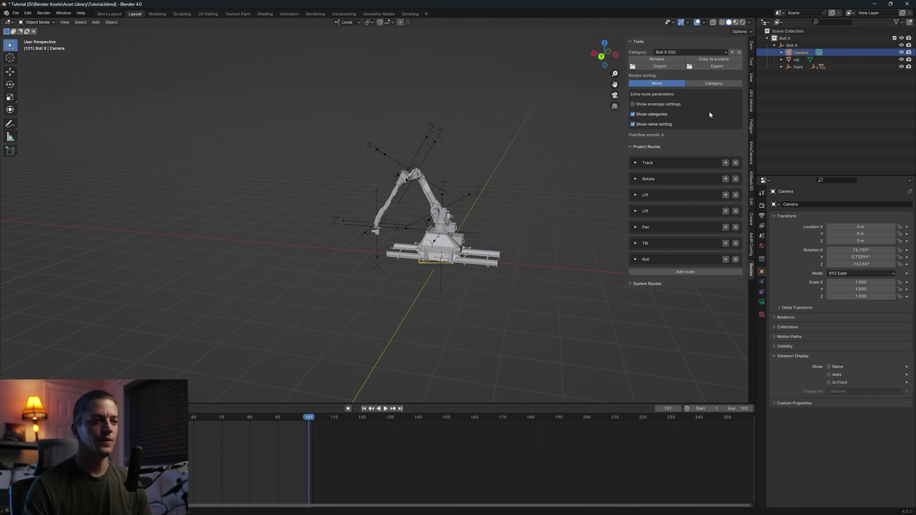
pyautogui.moveTo(512, 189); pyautogui.dragTo(456, 179, button='middle')
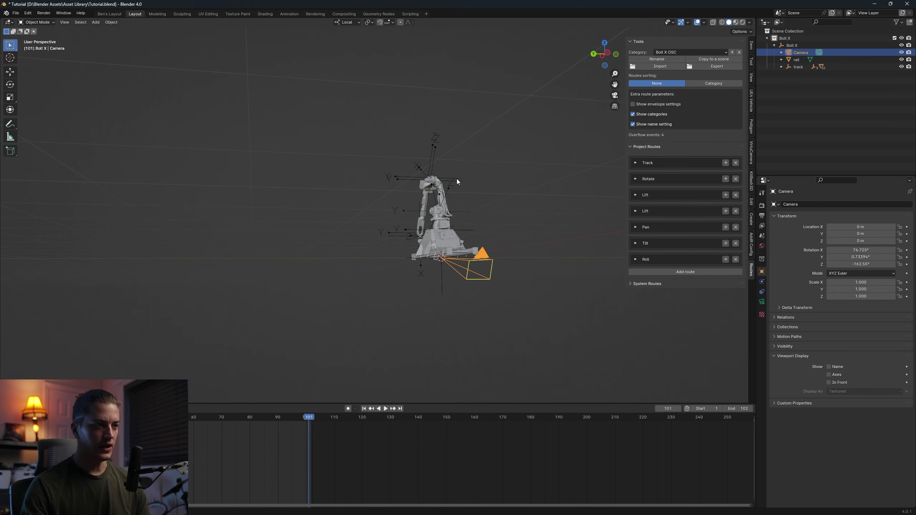
pyautogui.hotkey('alt', 'r')
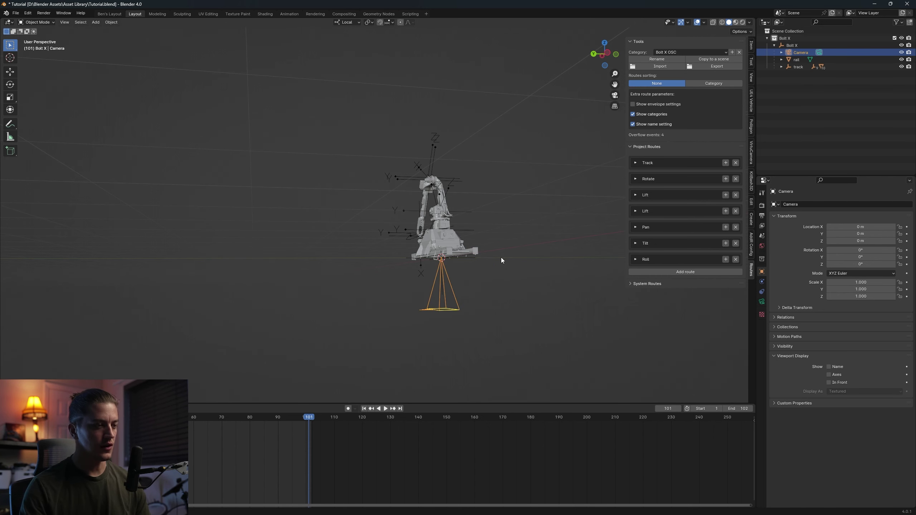
pyautogui.moveTo(494, 279); pyautogui.dragTo(550, 296, button='middle')
# Switch the transform orientation to Global and rotate the camera -90° about the Y axis
pyautogui.click(358, 24)
pyautogui.click(339, 43)
pyautogui.moveTo(528, 203); pyautogui.dragTo(532, 238, button='middle')
pyautogui.press('r')
pyautogui.write('y')
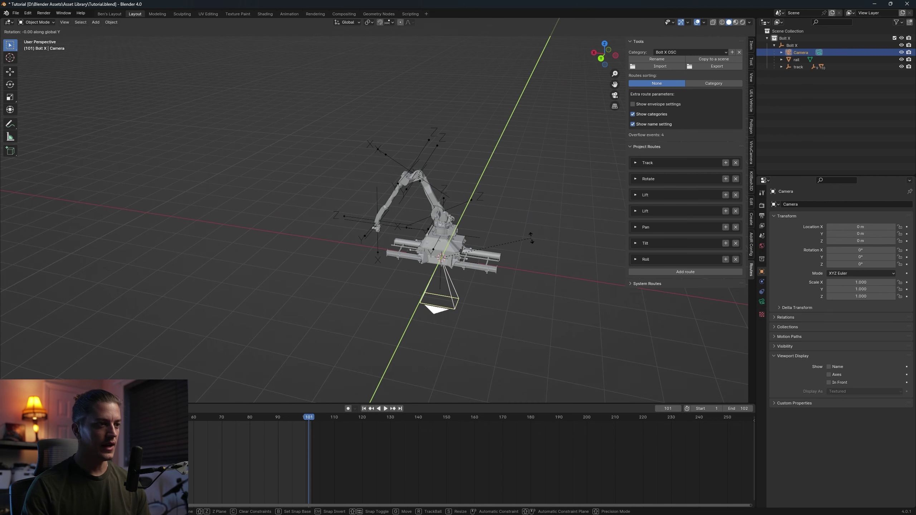
pyautogui.write('-90')
pyautogui.press('Return')
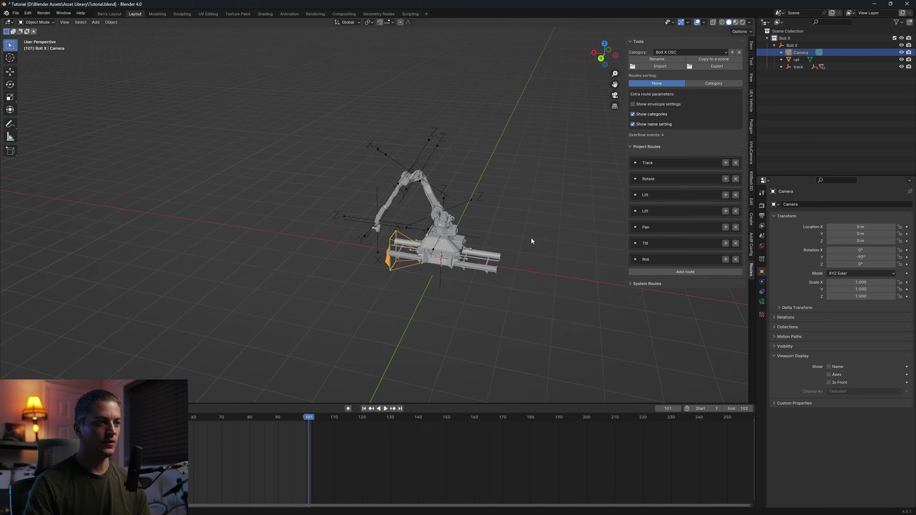
# Rotate the camera 90° about the global X axis
pyautogui.moveTo(536, 240); pyautogui.dragTo(505, 234, button='middle')
pyautogui.press('r')
pyautogui.press('z')
pyautogui.press('x')
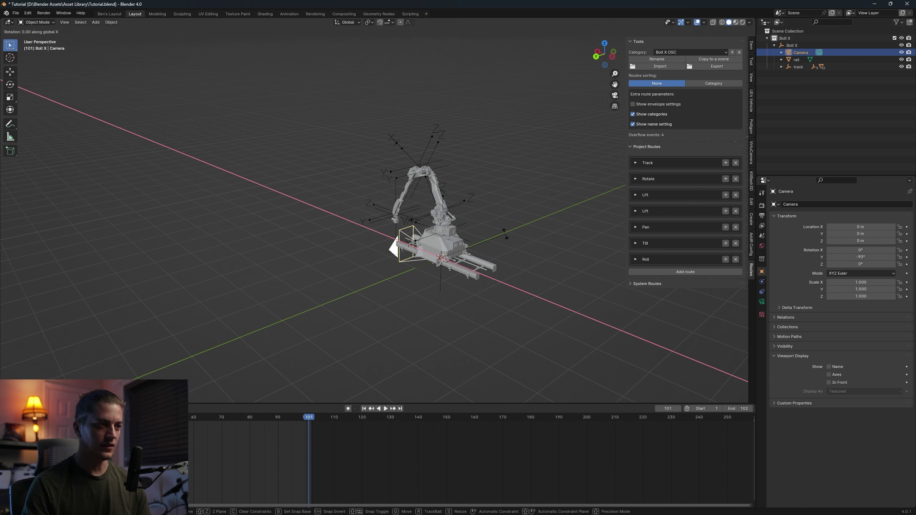
pyautogui.write('90')
pyautogui.press('Return')
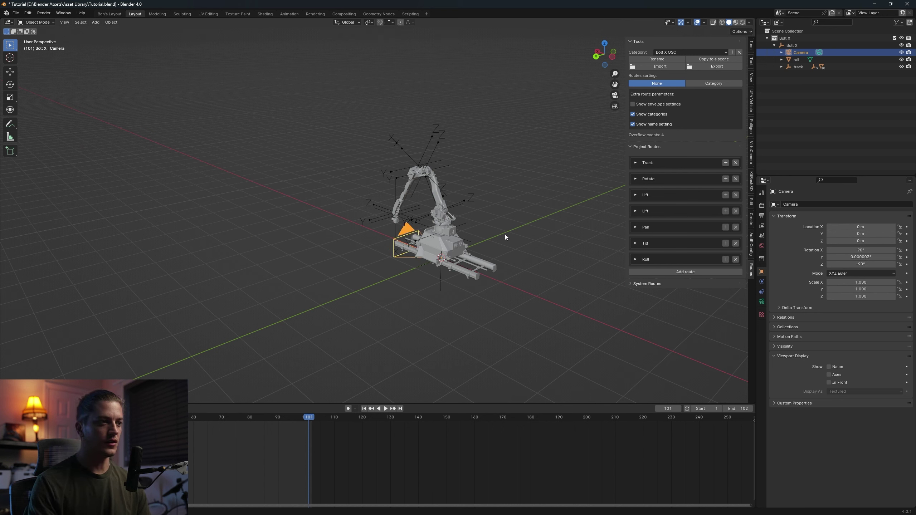
# Snap the 3D cursor to the roll empty at the end of the robot arm
pyautogui.moveTo(490, 217); pyautogui.dragTo(532, 213, button='middle')
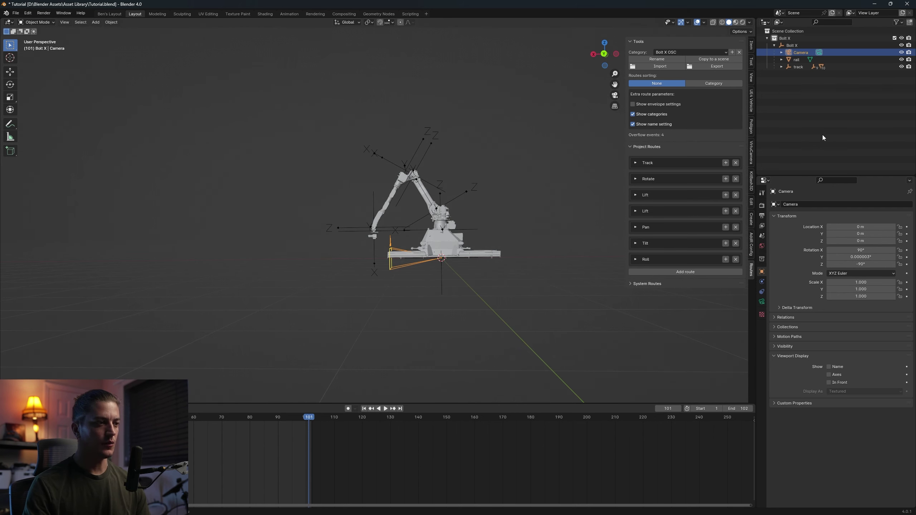
pyautogui.scroll(3, 446, 267)
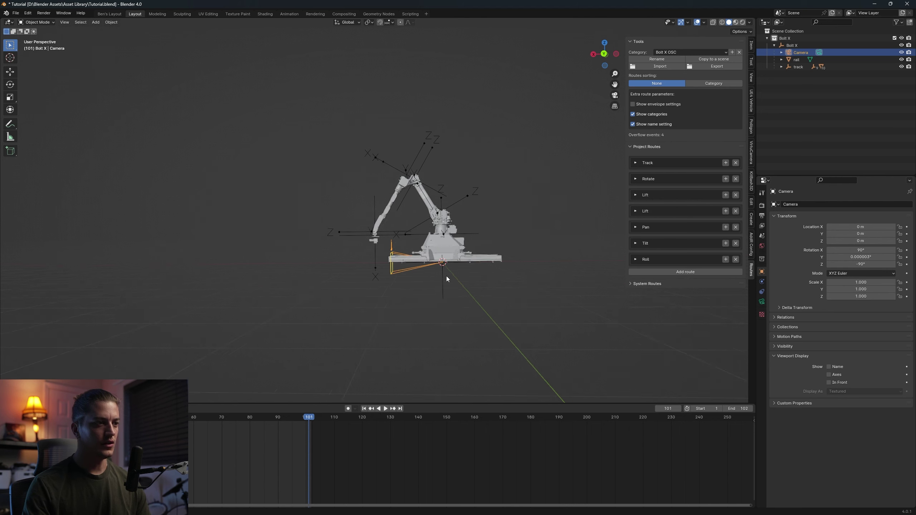
pyautogui.keyDown('shift'); pyautogui.moveTo(438, 291); pyautogui.dragTo(392, 262, button='middle'); pyautogui.keyUp('shift')
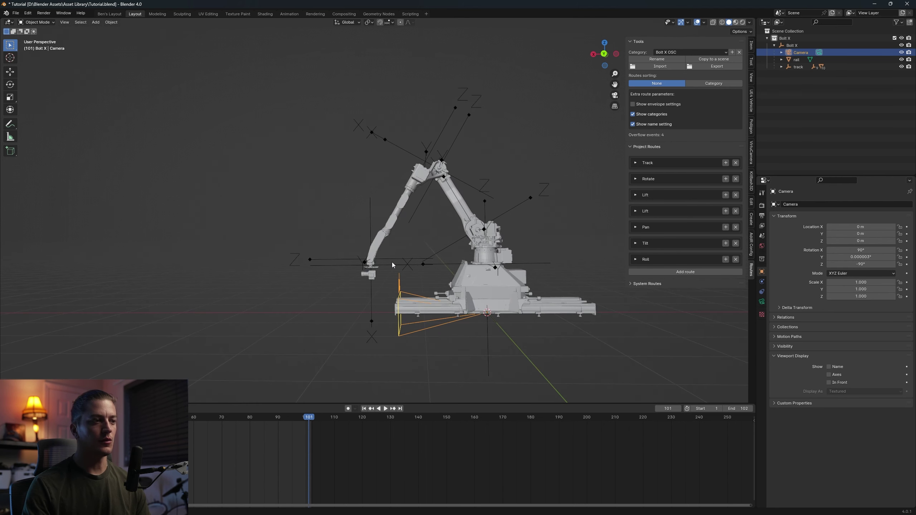
pyautogui.click(391, 259)
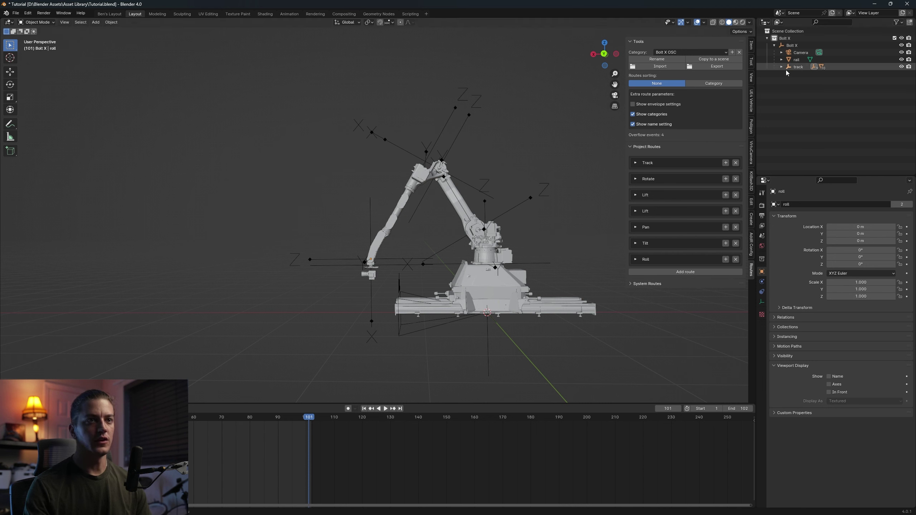
pyautogui.press('KP_Decimal')
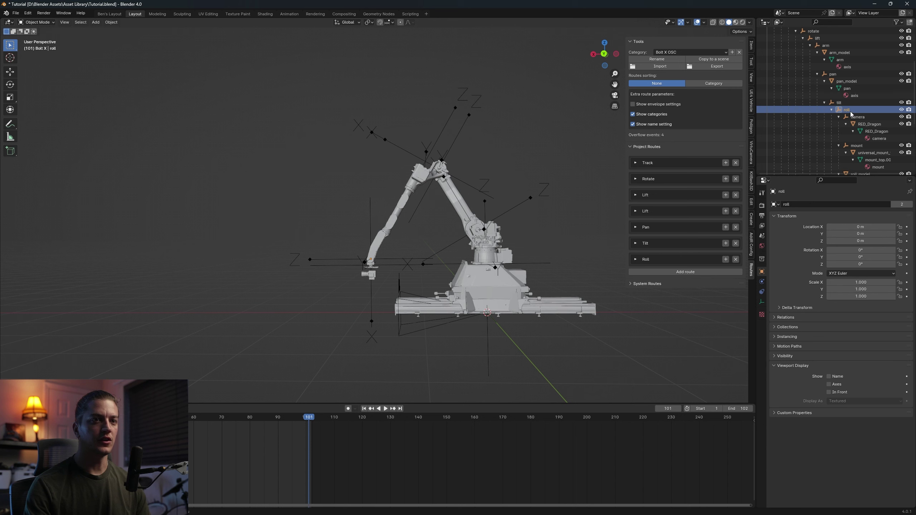
pyautogui.hotkey('shift', 's')
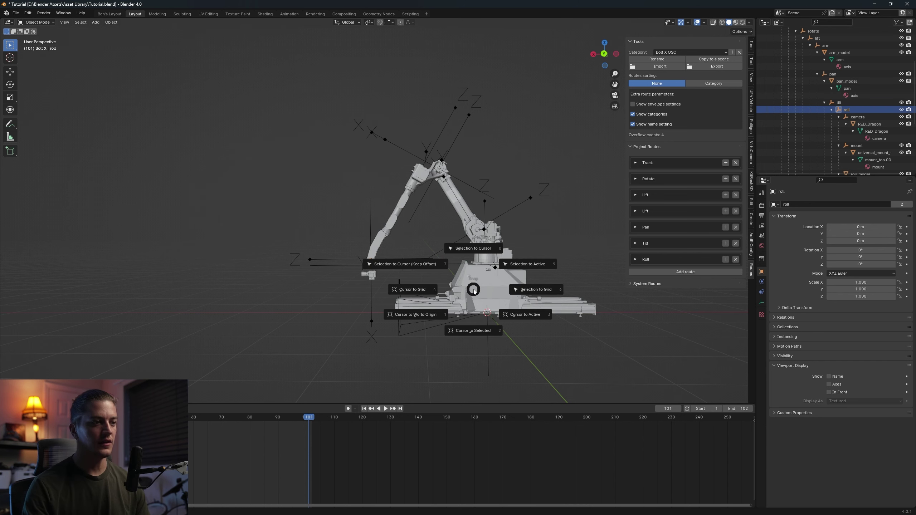
pyautogui.click(474, 332)
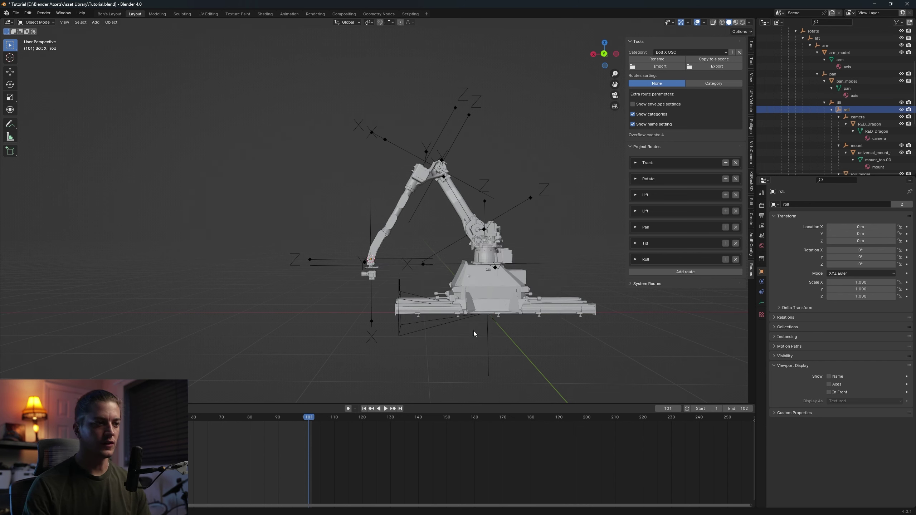
# Snap the camera to the 3D cursor at the arm's roll joint
pyautogui.scroll(3, 363, 269)
pyautogui.scroll(-3, 368, 303)
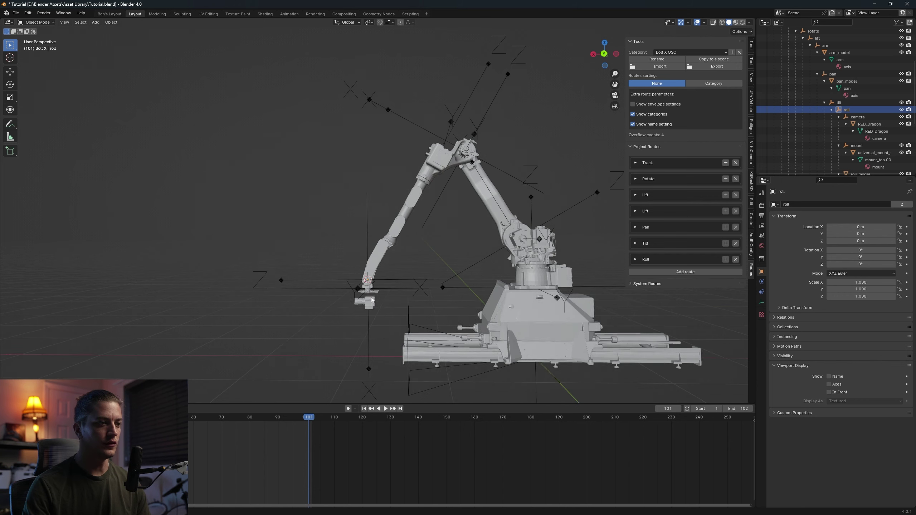
pyautogui.click(403, 302)
pyautogui.moveTo(448, 312); pyautogui.dragTo(430, 309, button='middle')
pyautogui.hotkey('shift', 's')
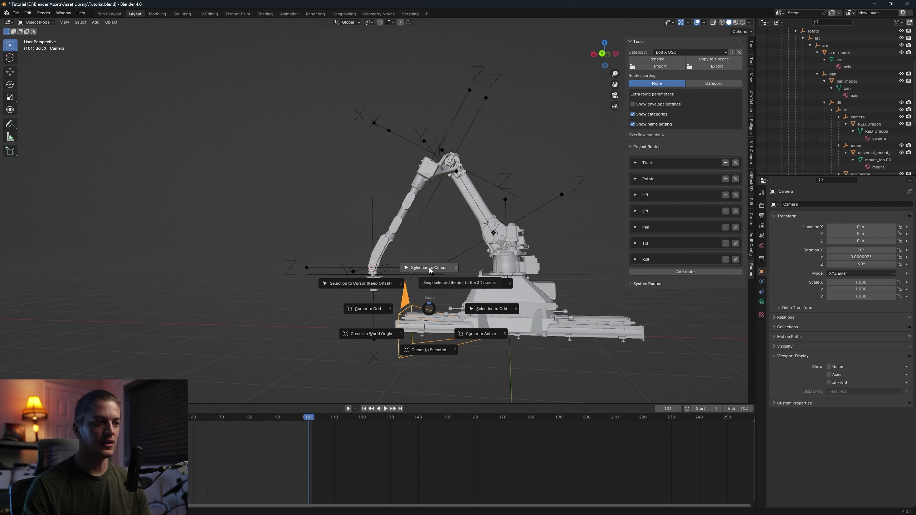
pyautogui.click(429, 268)
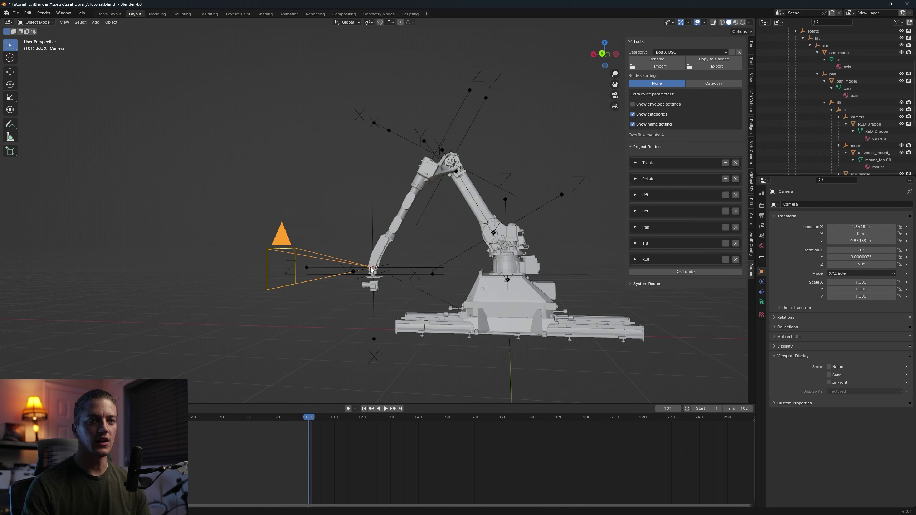
# Collapse the expanded object hierarchy down to the direct children of Bolt X and deselect the camera
pyautogui.scroll(5, 790, 93)
pyautogui.press('KP_Subtract')
pyautogui.press('KP_Subtract')
pyautogui.press('KP_Subtract')
pyautogui.press('KP_Subtract')
pyautogui.press('KP_Subtract')
pyautogui.click(811, 103)
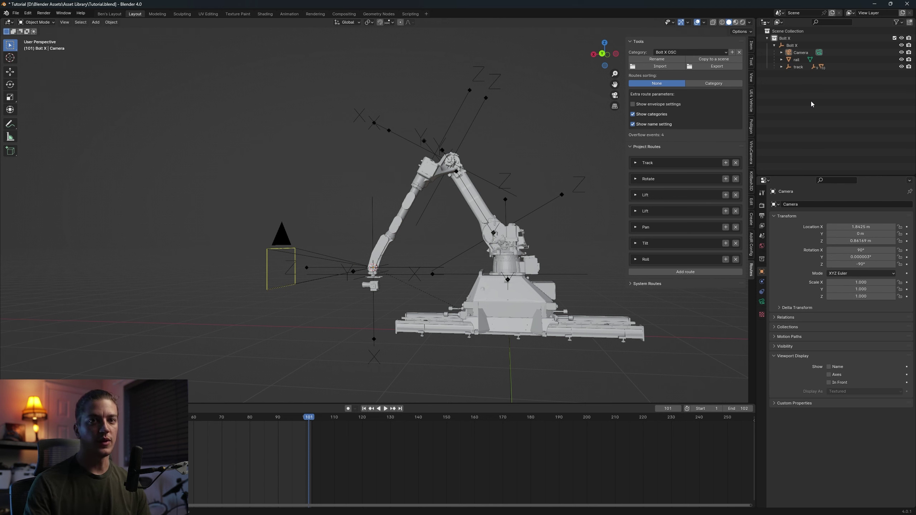
# Examine the camera, mount and roll_model objects under the roll empty within the track hierarchy, and collapse the hierarchy
pyautogui.keyDown('shift'); pyautogui.click(781, 67); pyautogui.keyUp('shift')
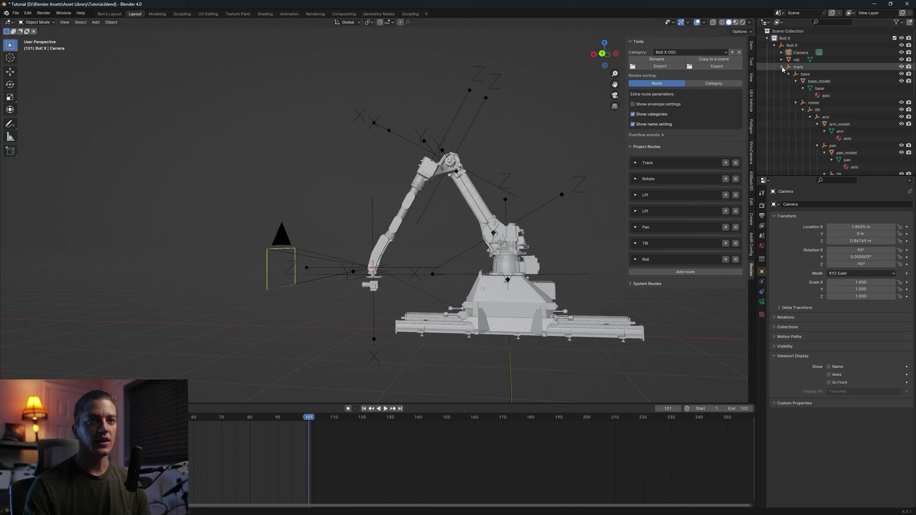
pyautogui.scroll(-6, 822, 126)
pyautogui.click(858, 102)
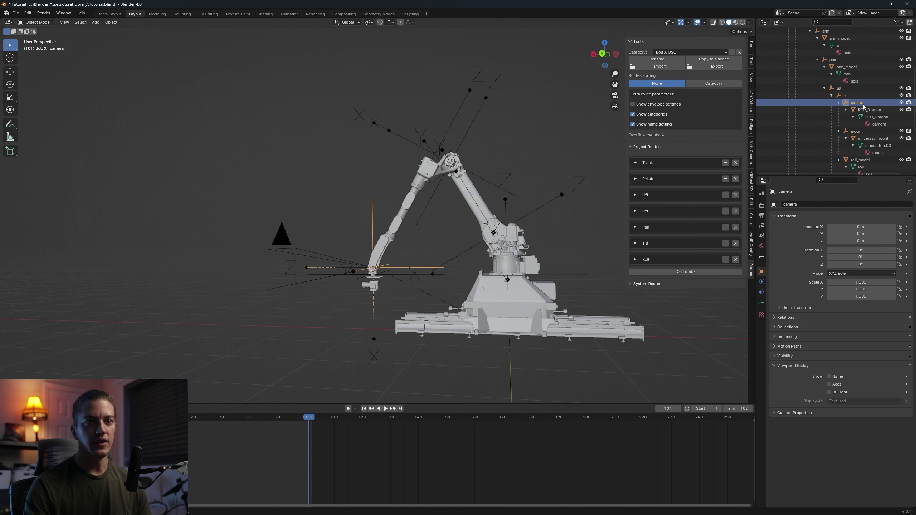
pyautogui.click(860, 132)
pyautogui.click(861, 160)
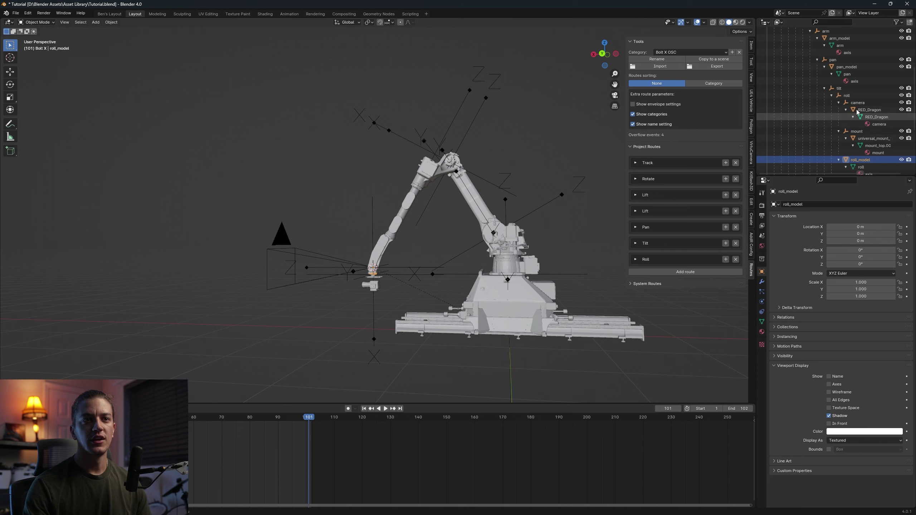
pyautogui.click(849, 99)
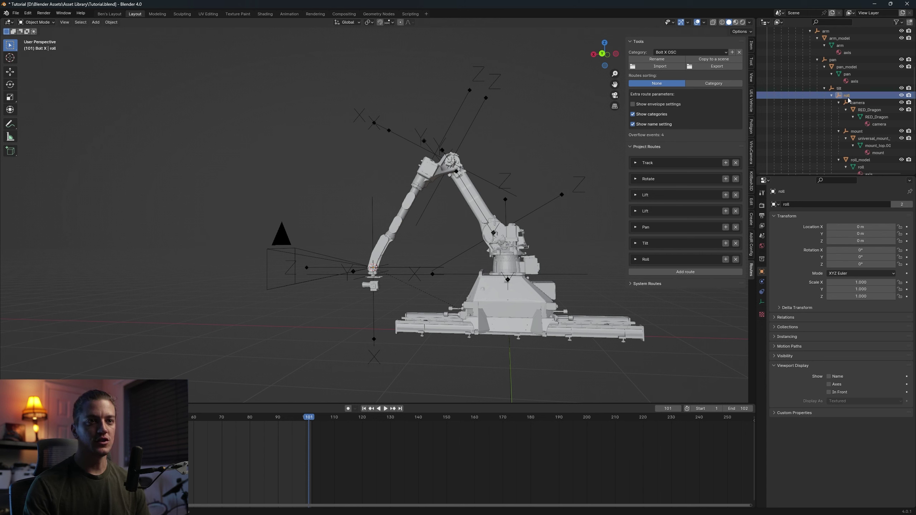
pyautogui.scroll(1, 860, 116)
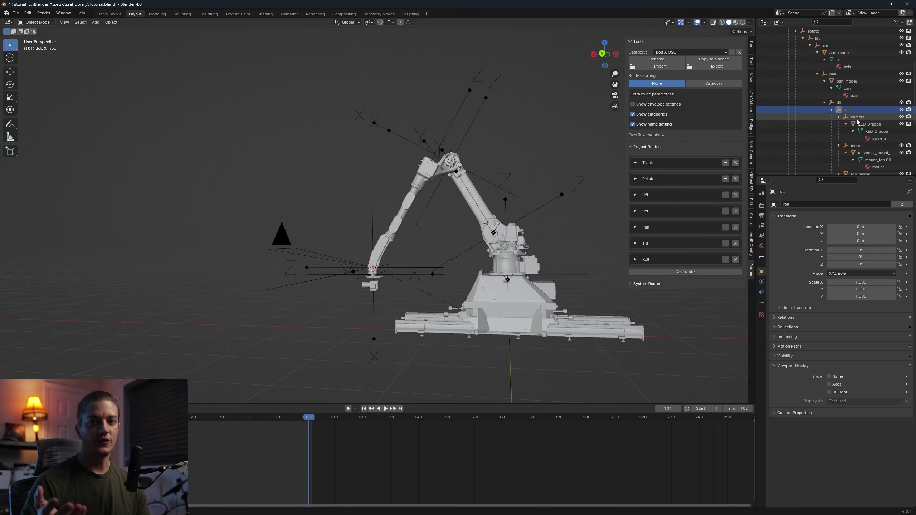
pyautogui.scroll(5, 812, 65)
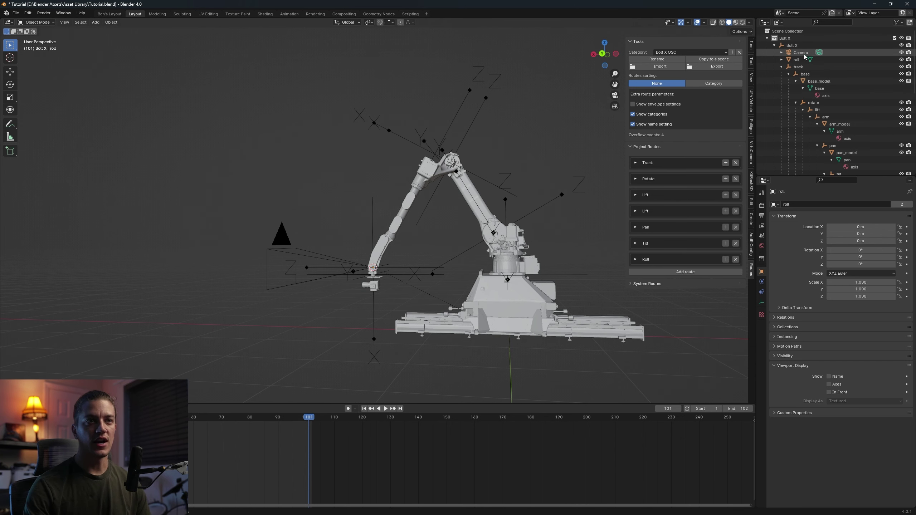
pyautogui.scroll(-2, 852, 156)
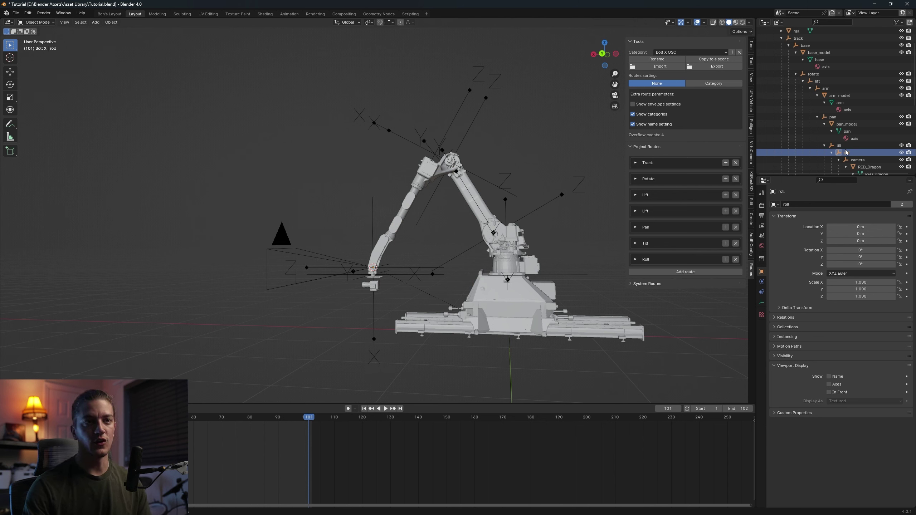
pyautogui.scroll(2, 849, 116)
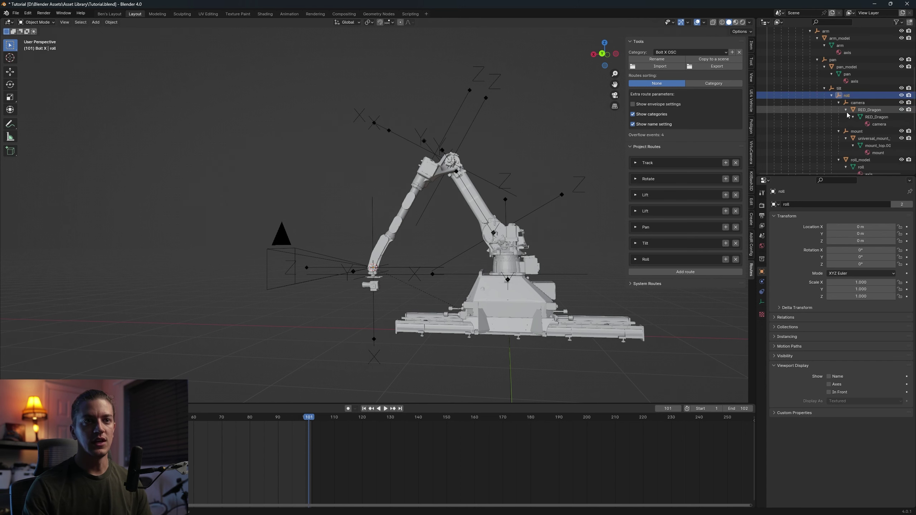
pyautogui.click(781, 67)
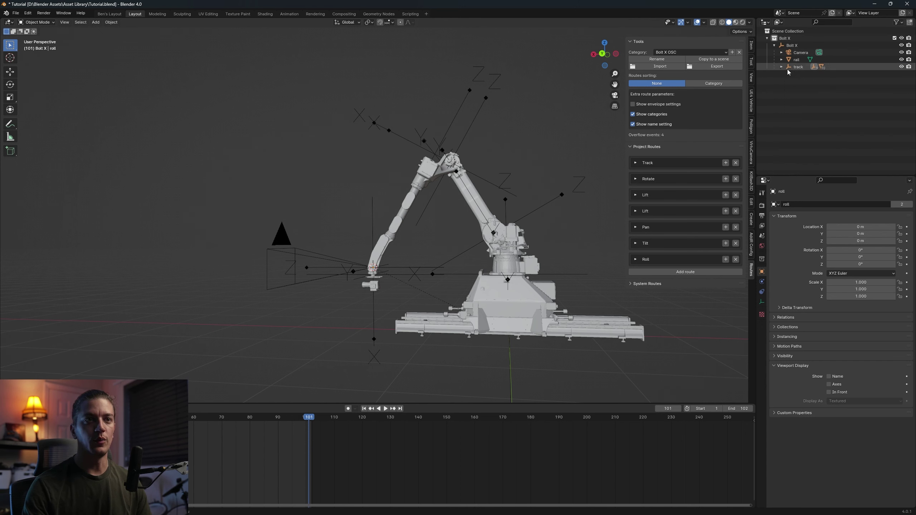
# Add a Child Of constraint to the Camera object with roll as its target
pyautogui.click(806, 53)
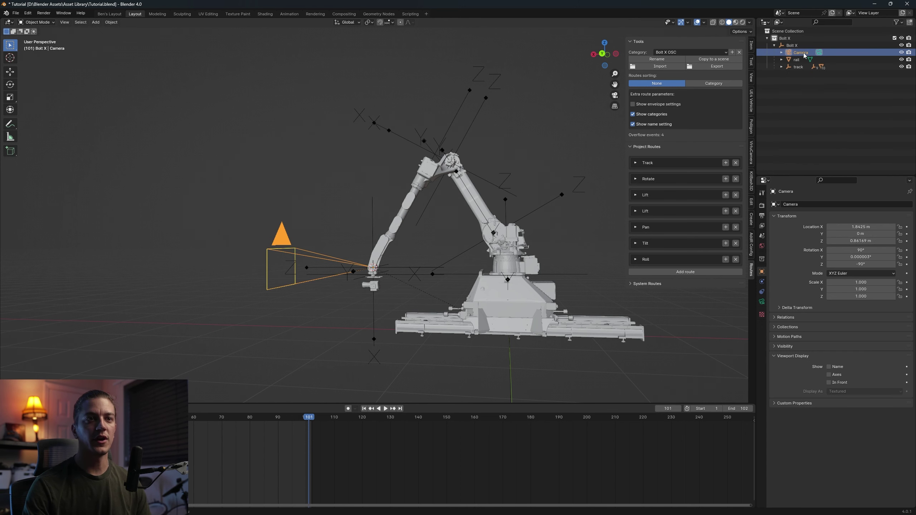
pyautogui.click(763, 293)
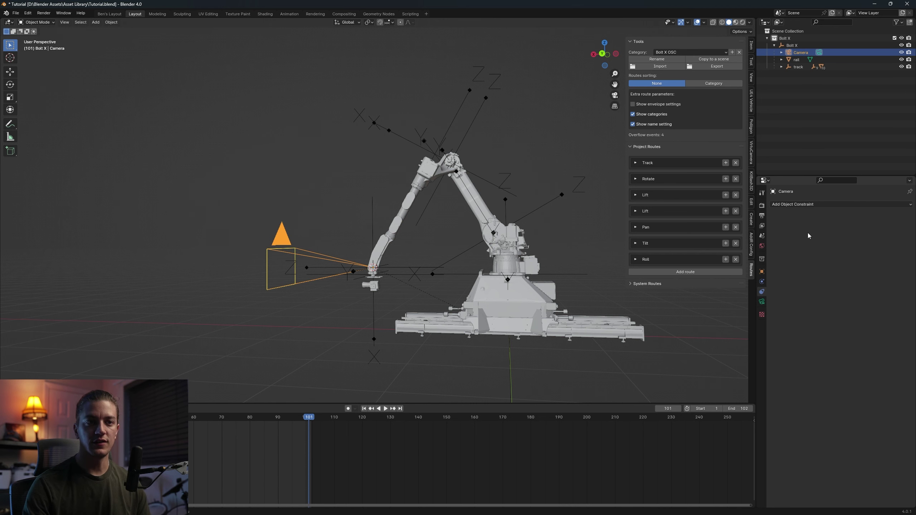
pyautogui.click(827, 205)
pyautogui.click(886, 234)
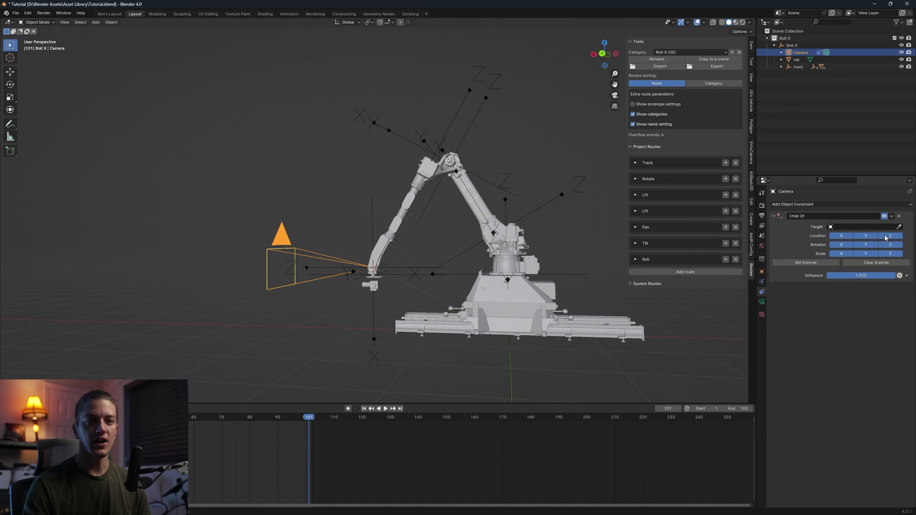
pyautogui.click(847, 227)
pyautogui.click(837, 245)
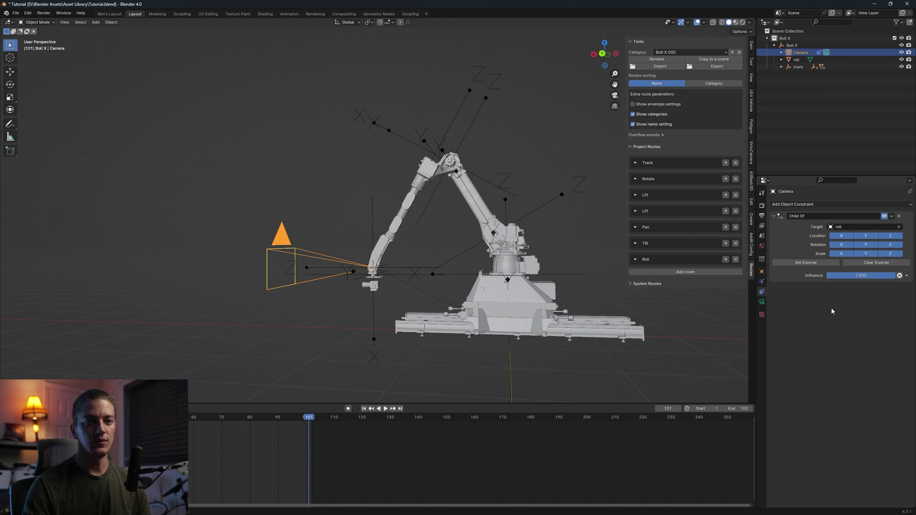
pyautogui.click(809, 158)
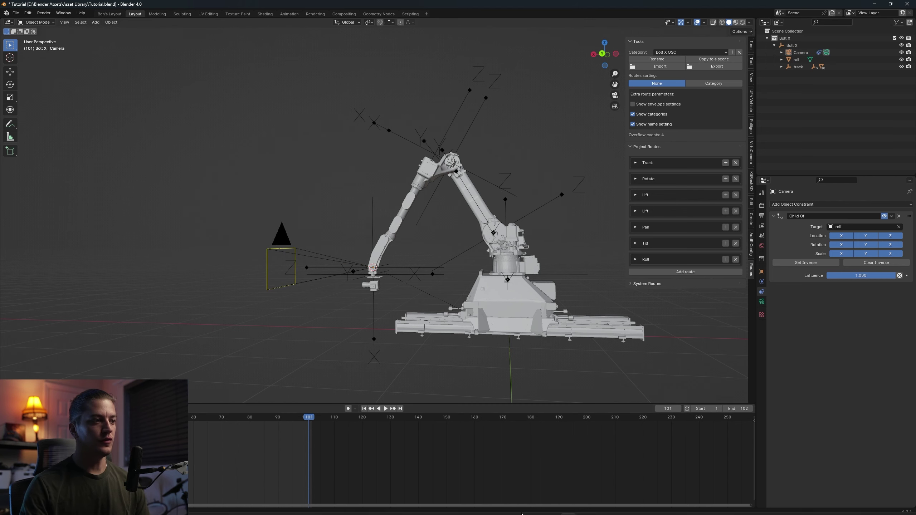
# Switch to Flair and send the Bolt X robot to its home position
pyautogui.click(553, 509)
pyautogui.moveTo(482, 129); pyautogui.dragTo(774, 135)
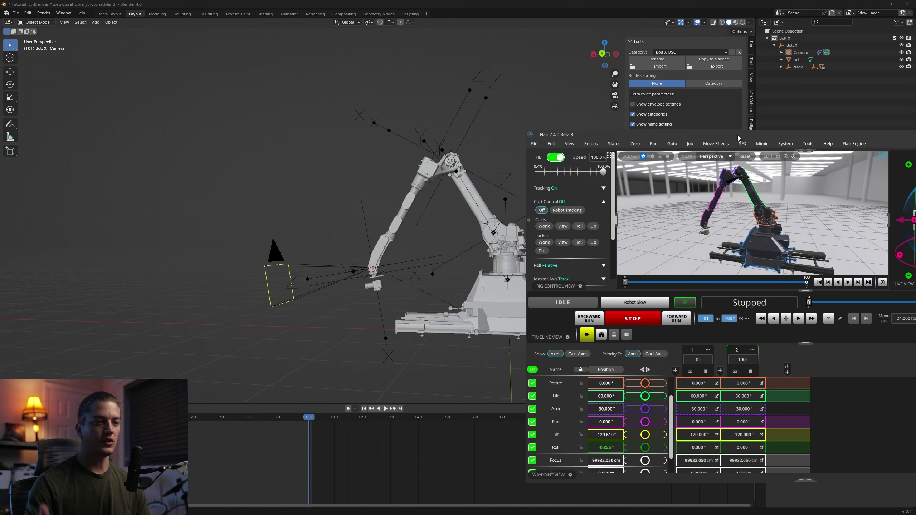
pyautogui.moveTo(738, 135); pyautogui.dragTo(590, 91)
pyautogui.click(525, 99)
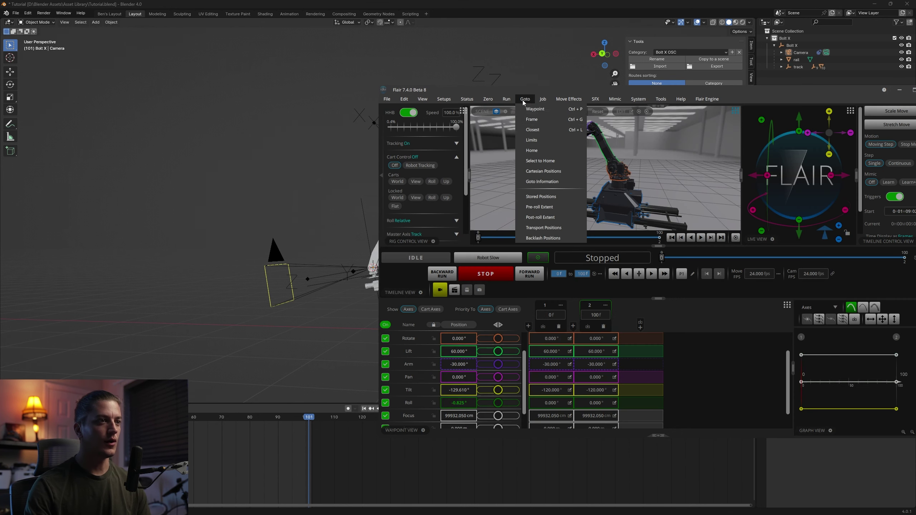
pyautogui.click(541, 151)
pyautogui.click(416, 258)
pyautogui.moveTo(892, 93); pyautogui.dragTo(796, 90)
pyautogui.click(802, 84)
# Select the Camera and show its transform values, and check the lens's X Nodal offset in Flair's lens properties
pyautogui.click(802, 54)
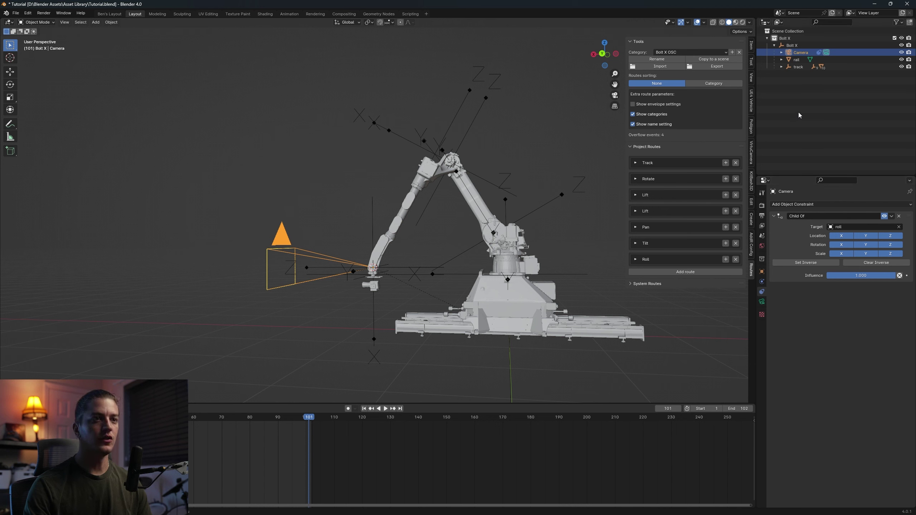
pyautogui.click(751, 45)
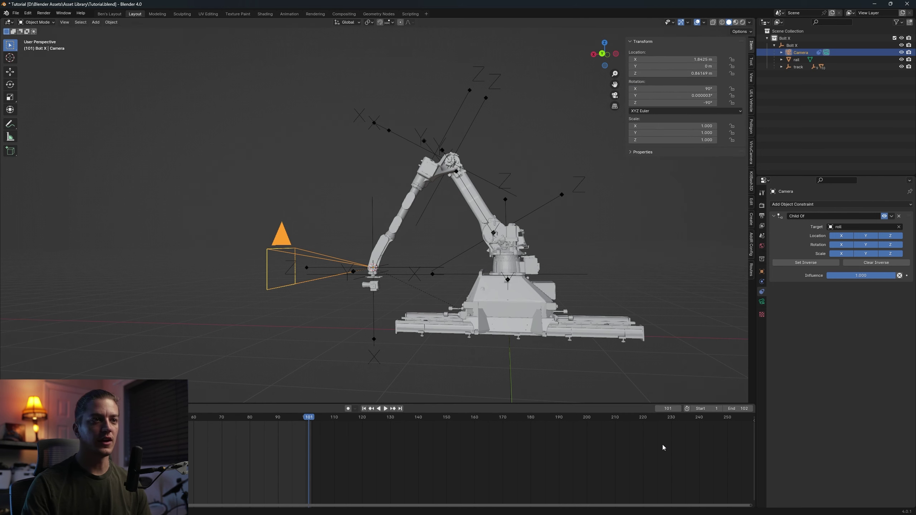
pyautogui.click(553, 506)
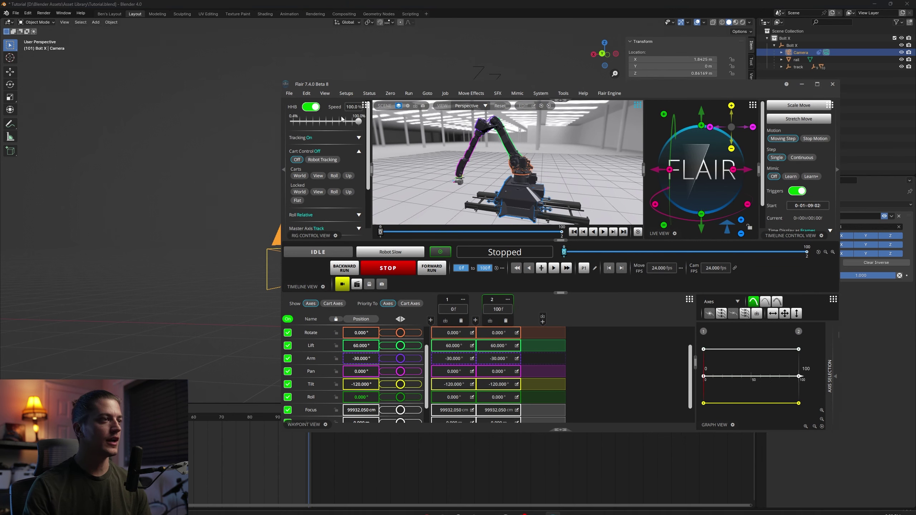
pyautogui.click(347, 94)
pyautogui.moveTo(364, 124)
pyautogui.click(450, 140)
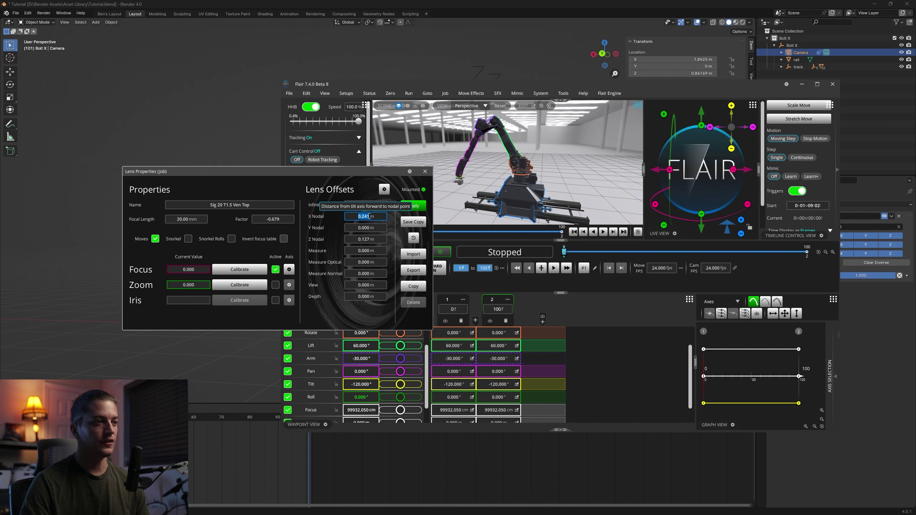
# Switch back to Blender and subtract 0.241 m from the camera's Z location
pyautogui.click(802, 87)
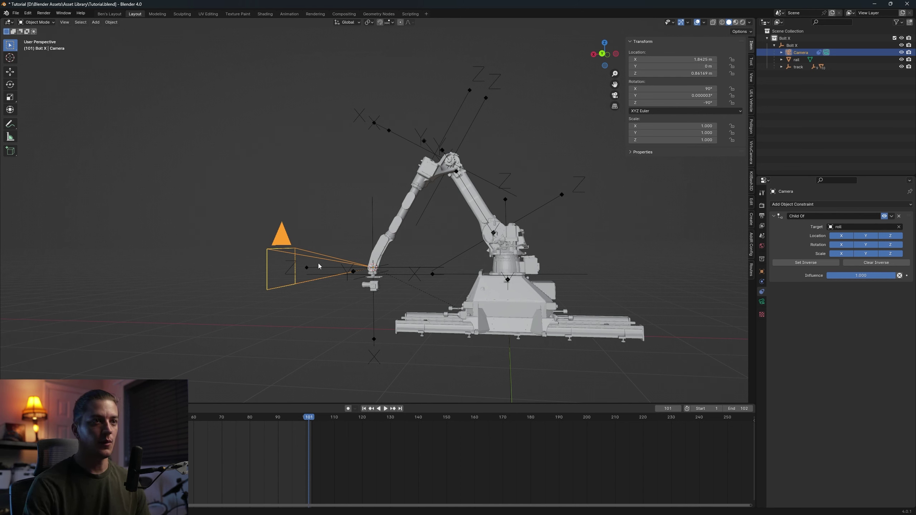
pyautogui.click(671, 74)
pyautogui.click(672, 74)
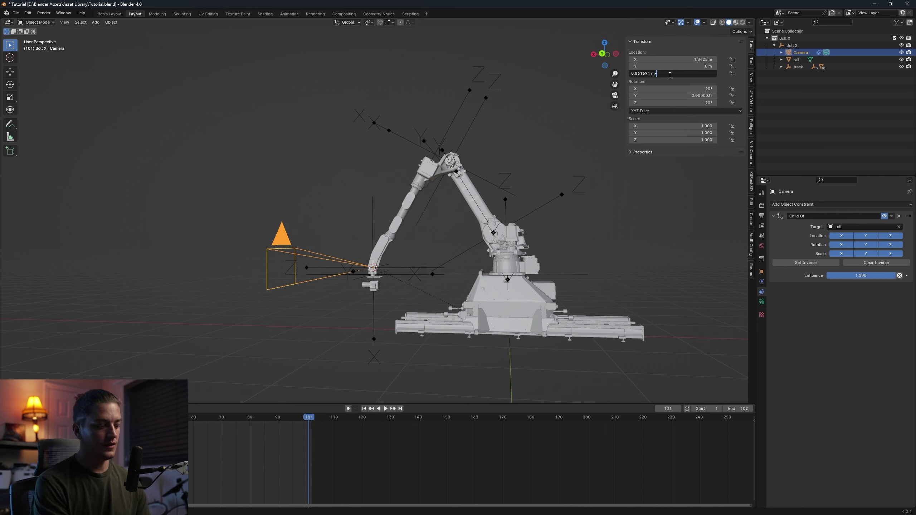
pyautogui.write('-0.241')
pyautogui.press('Return')
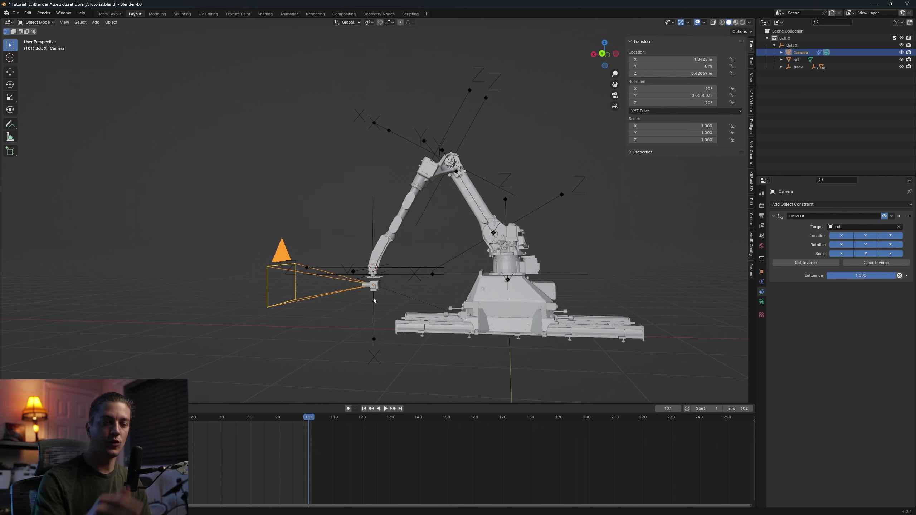
# Switch to Flair, check the lens's Z Nodal offset, and close the lens properties
pyautogui.click(569, 508)
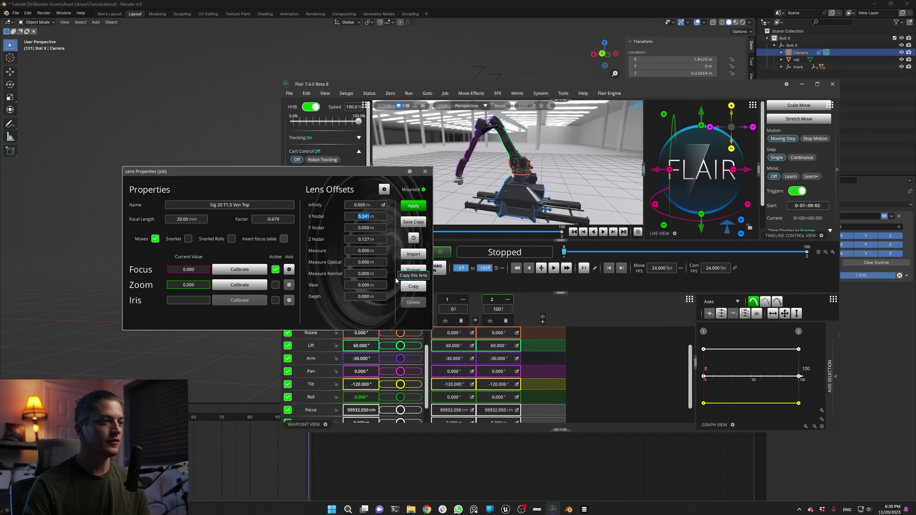
pyautogui.click(376, 238)
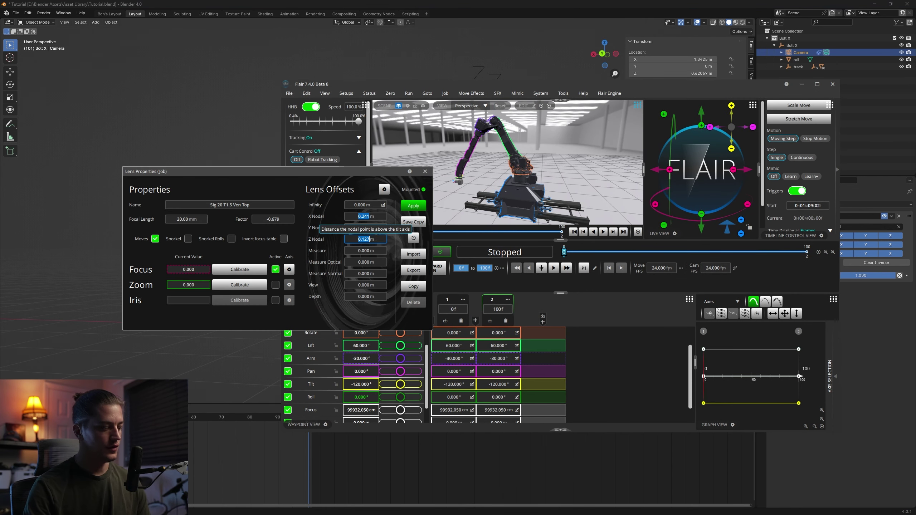
pyautogui.click(425, 171)
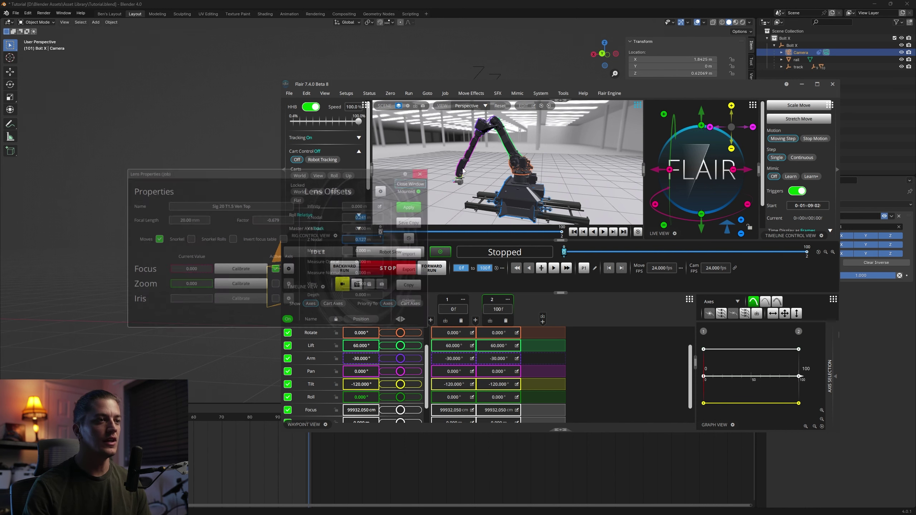
# Return to Blender and add 0.127 m to the camera's X location
pyautogui.click(801, 84)
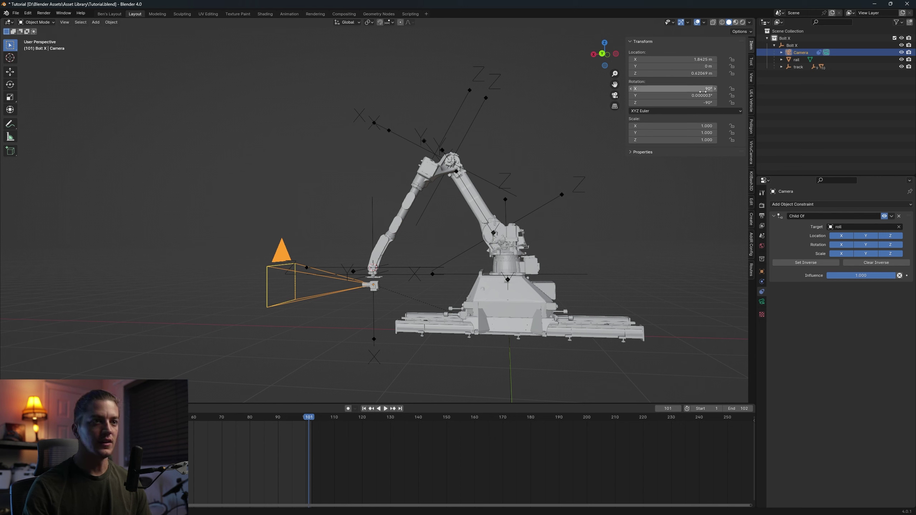
pyautogui.click(706, 59)
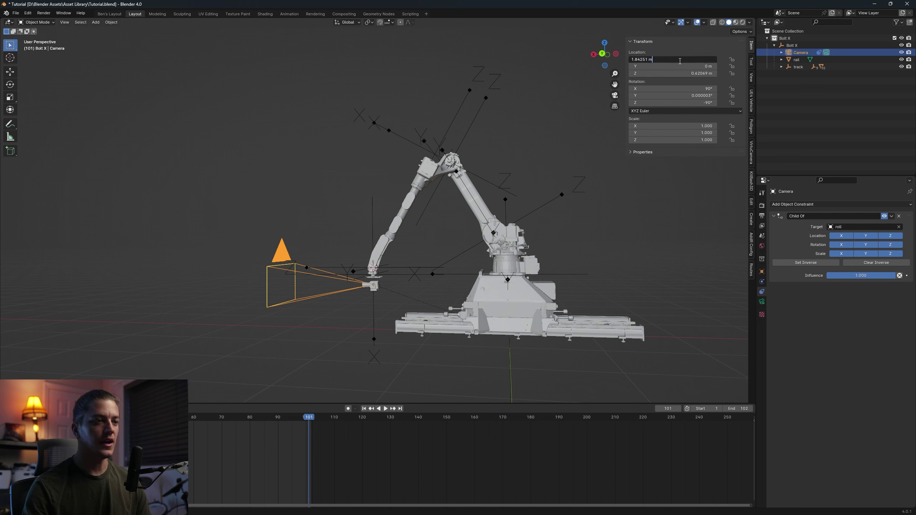
pyautogui.write('+0.127')
pyautogui.press('Return')
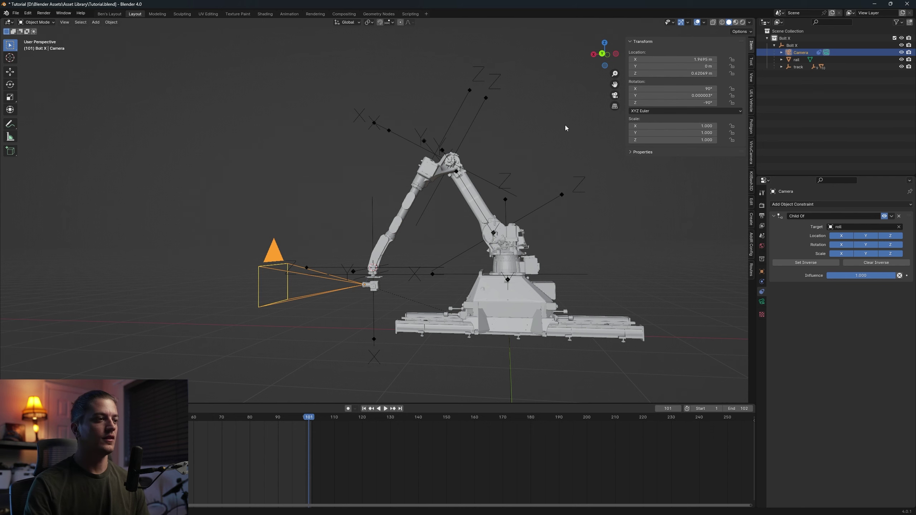
# Clear the camera's location and remove its Child Of constraint
pyautogui.moveTo(565, 128); pyautogui.dragTo(379, 267, button='middle')
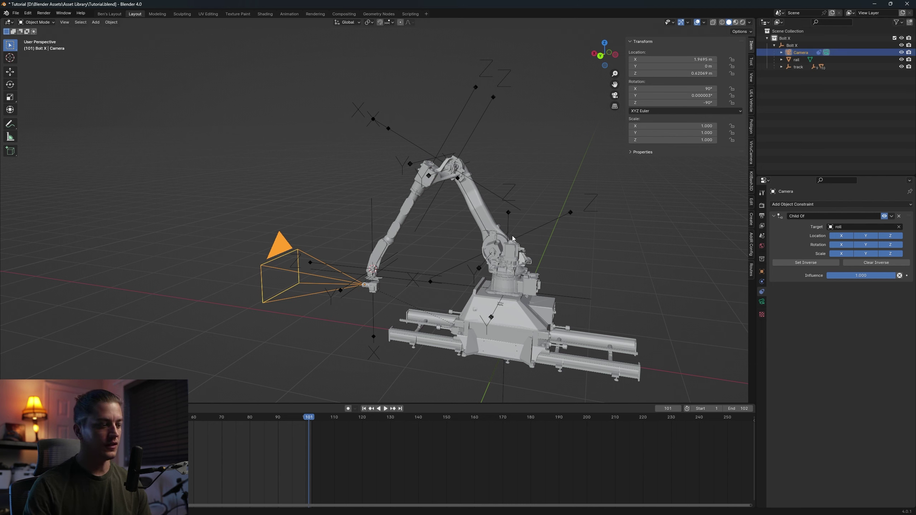
pyautogui.hotkey('alt', 'g')
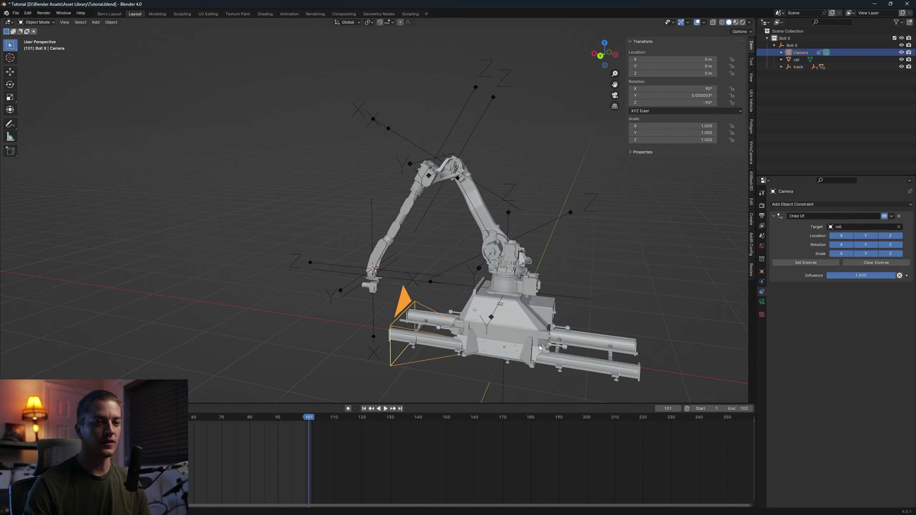
pyautogui.click(900, 217)
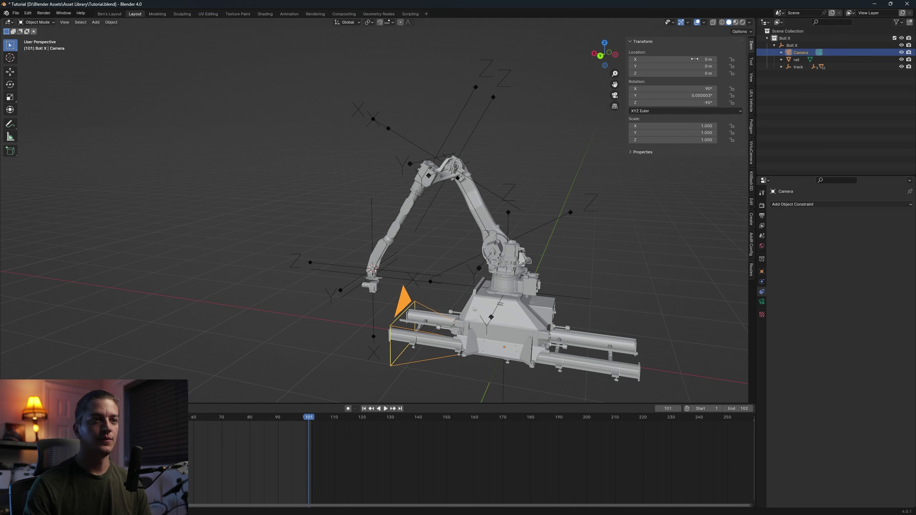
# Set the camera's Y rotation to 0°
pyautogui.doubleClick(701, 96)
pyautogui.write('0')
pyautogui.press('Return')
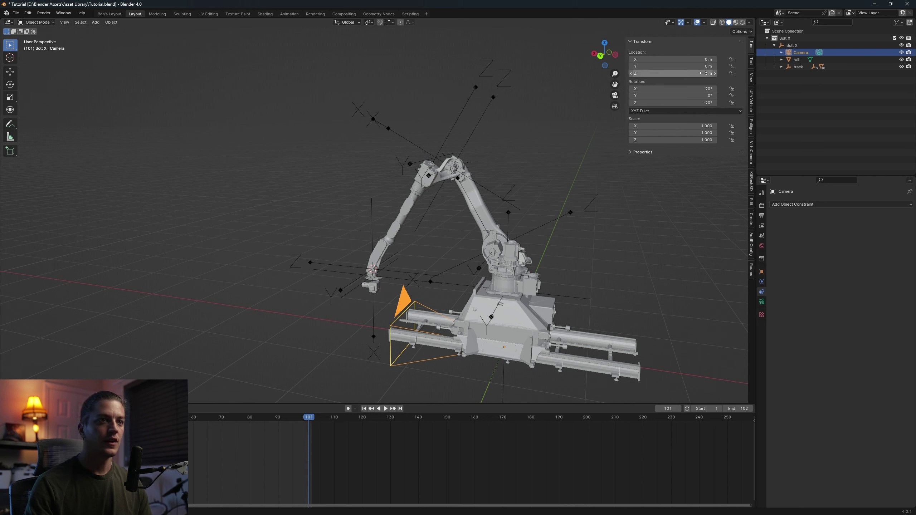
# Add a route for the camera's location, assign it to the Bolt X OSC category, and name it Cam X
pyautogui.rightClick(690, 67)
pyautogui.click(655, 190)
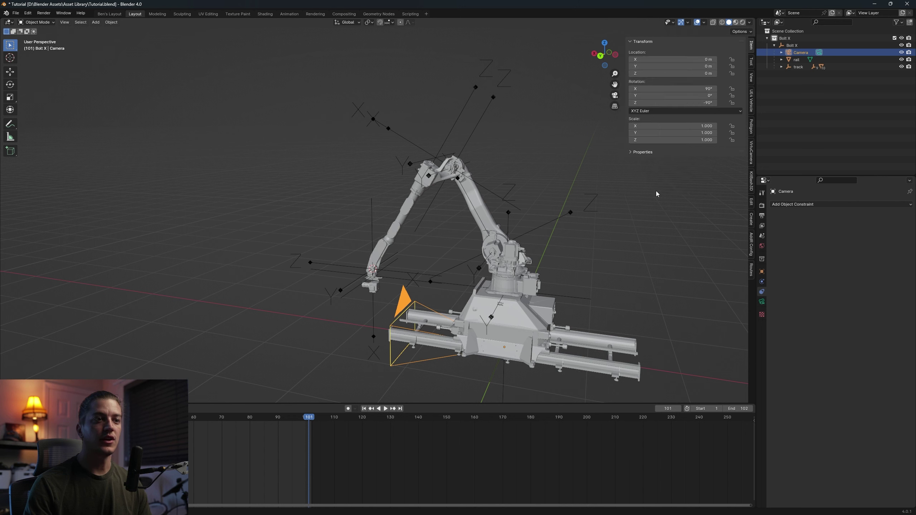
pyautogui.click(751, 267)
pyautogui.scroll(-5, 656, 268)
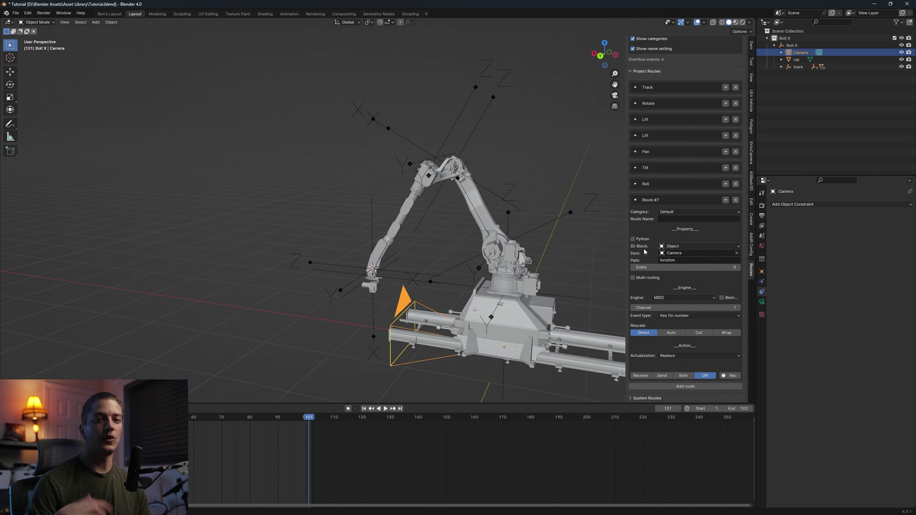
pyautogui.click(666, 214)
pyautogui.click(671, 220)
pyautogui.click(665, 214)
pyautogui.click(666, 221)
pyautogui.click(666, 220)
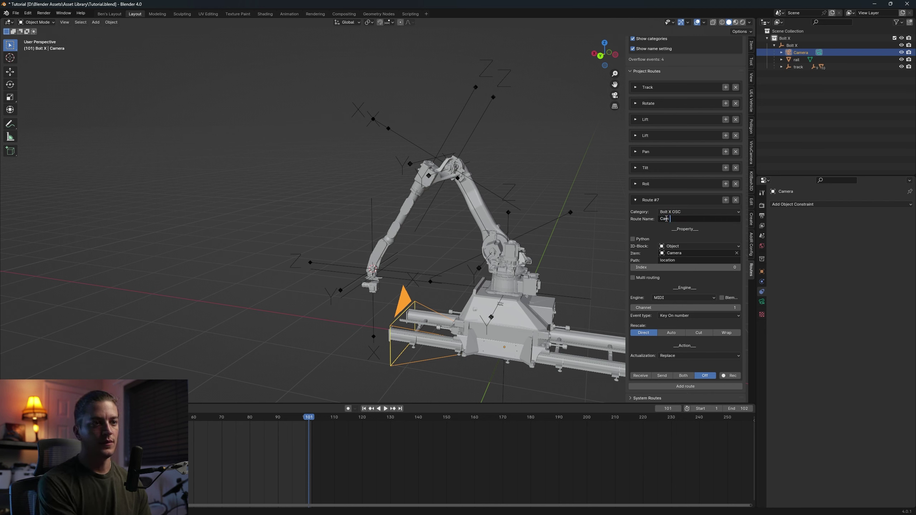
pyautogui.write('Cam X')
pyautogui.press('Return')
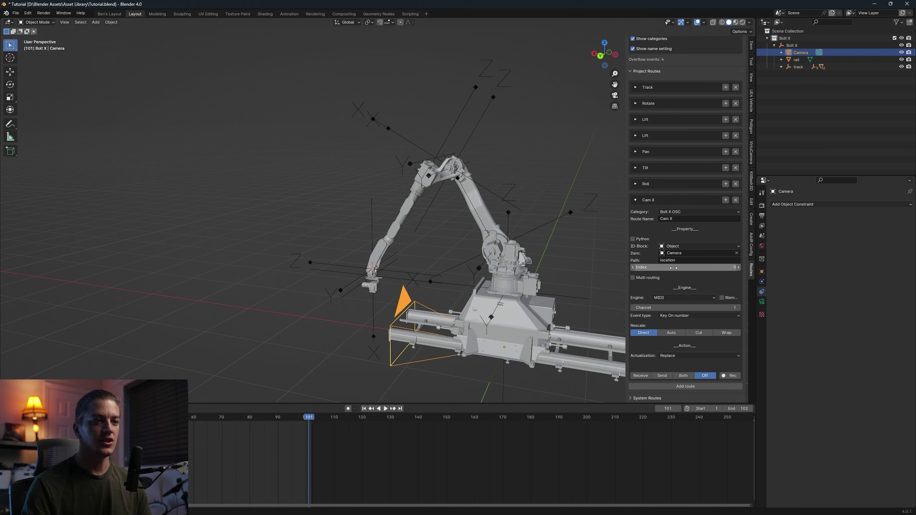
# Set the Cam X route's engine to OSC with address /flair/camx and make it receive data
pyautogui.click(665, 298)
pyautogui.click(663, 304)
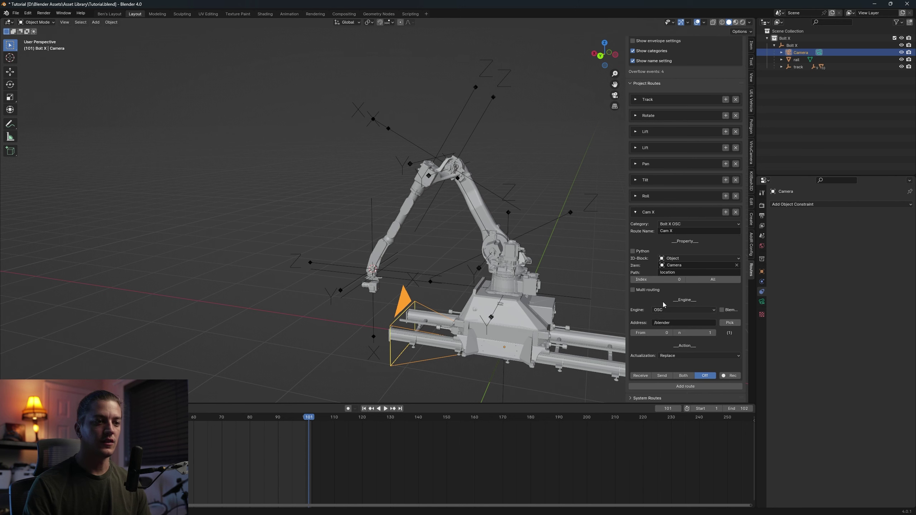
pyautogui.click(673, 323)
pyautogui.write('/flair/')
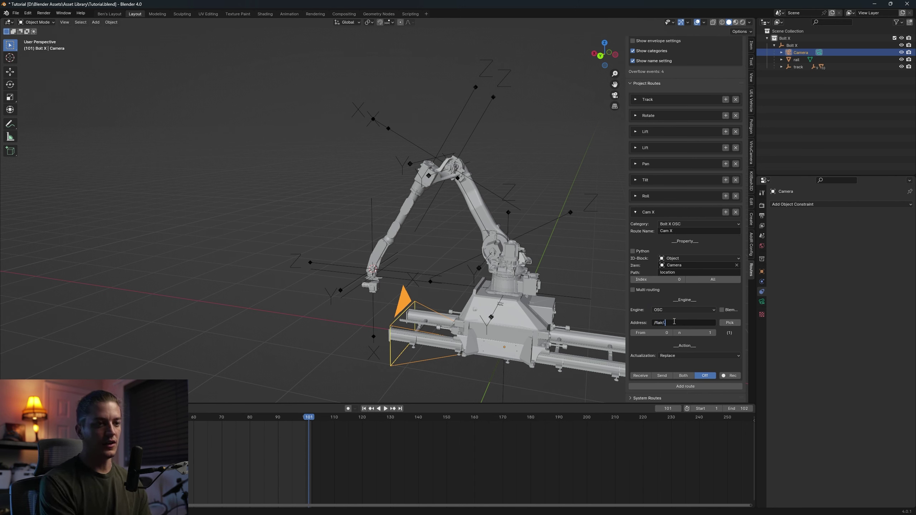
pyautogui.write('camx')
pyautogui.press('Return')
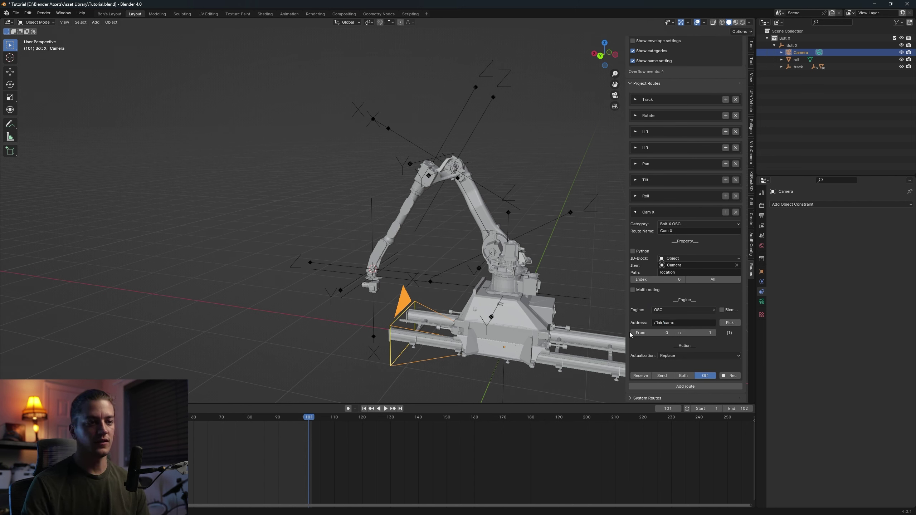
pyautogui.click(641, 375)
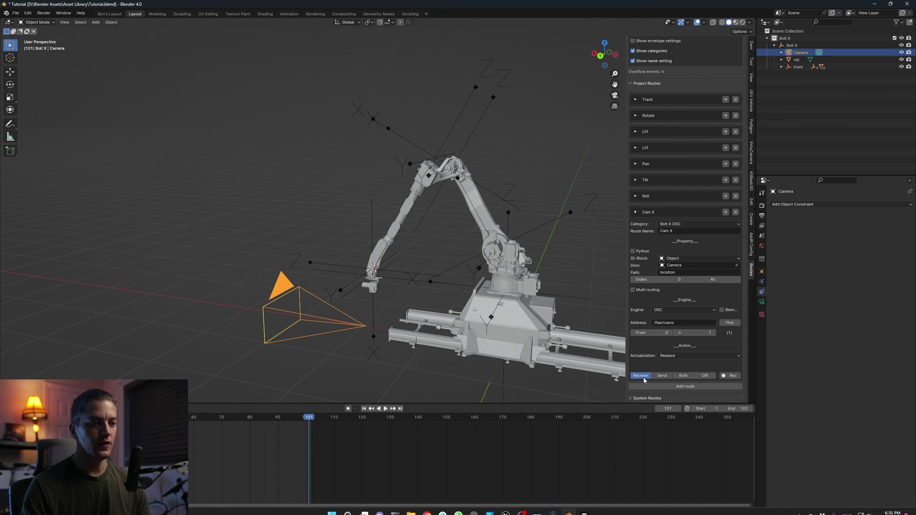
pyautogui.moveTo(375, 327); pyautogui.dragTo(404, 309, button='middle')
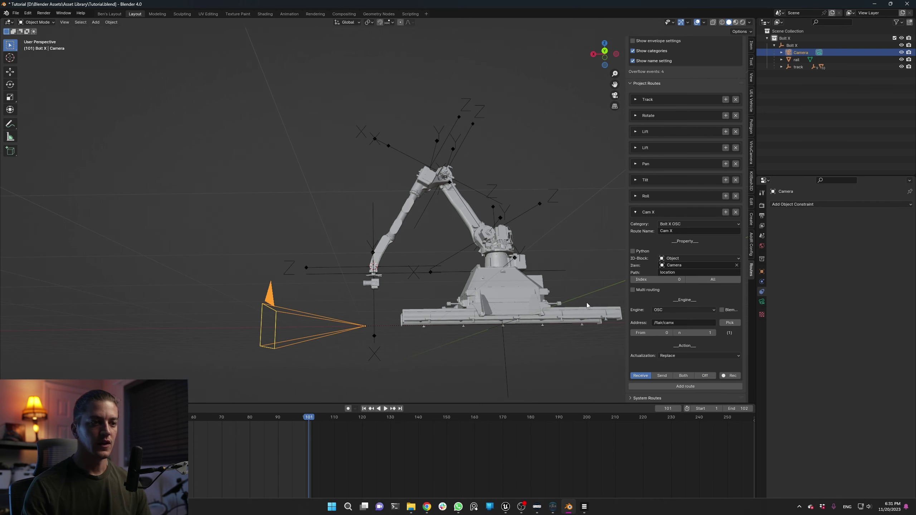
# Duplicate the Cam X route, rename the copy Cam Y, and set its location index to 1
pyautogui.click(641, 213)
pyautogui.click(726, 275)
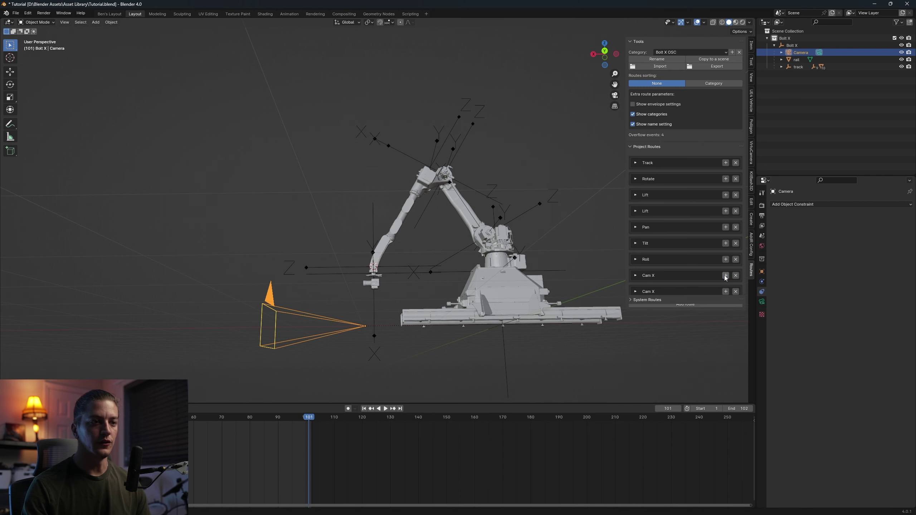
pyautogui.click(636, 292)
pyautogui.scroll(-2, 642, 293)
pyautogui.click(684, 311)
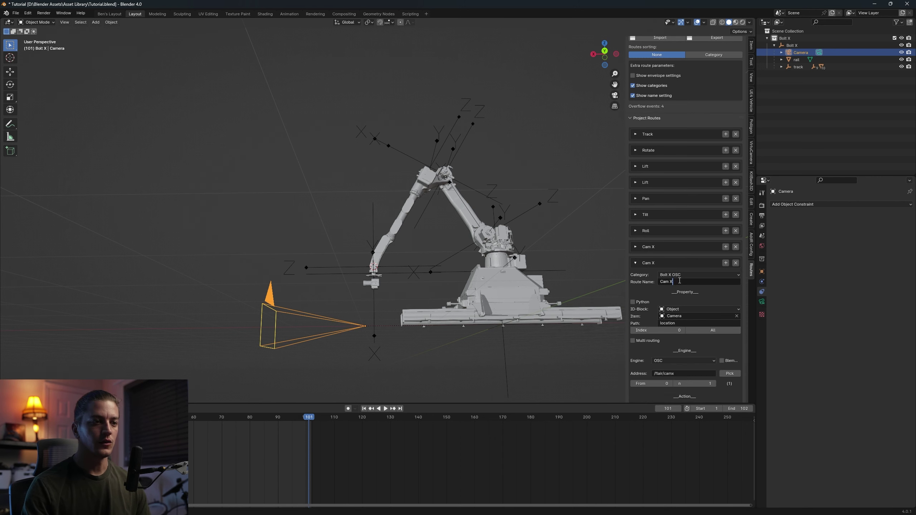
pyautogui.press('BackSpace')
pyautogui.write('Y')
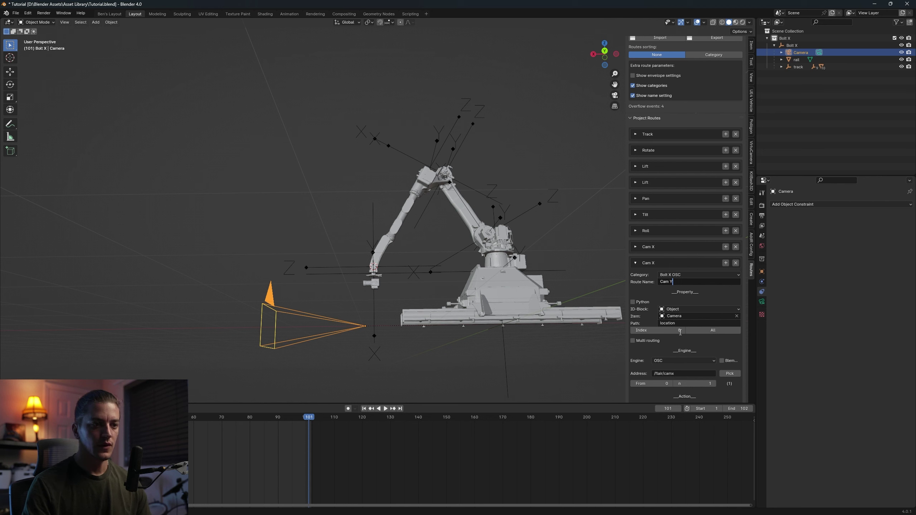
pyautogui.click(681, 333)
# Set the Cam Y route's OSC address to /flair/camy and collapse its settings
pyautogui.scroll(-1, 680, 361)
pyautogui.click(679, 362)
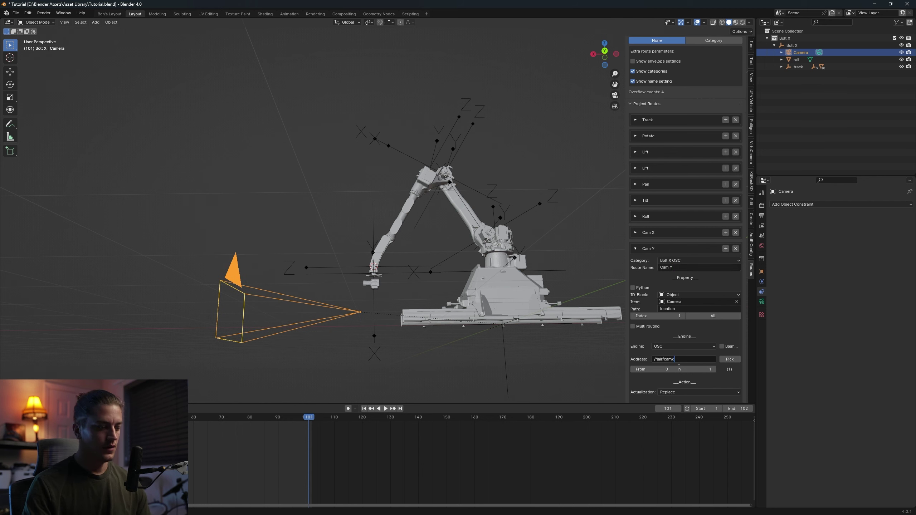
pyautogui.press('BackSpace')
pyautogui.write('y')
pyautogui.press('Return')
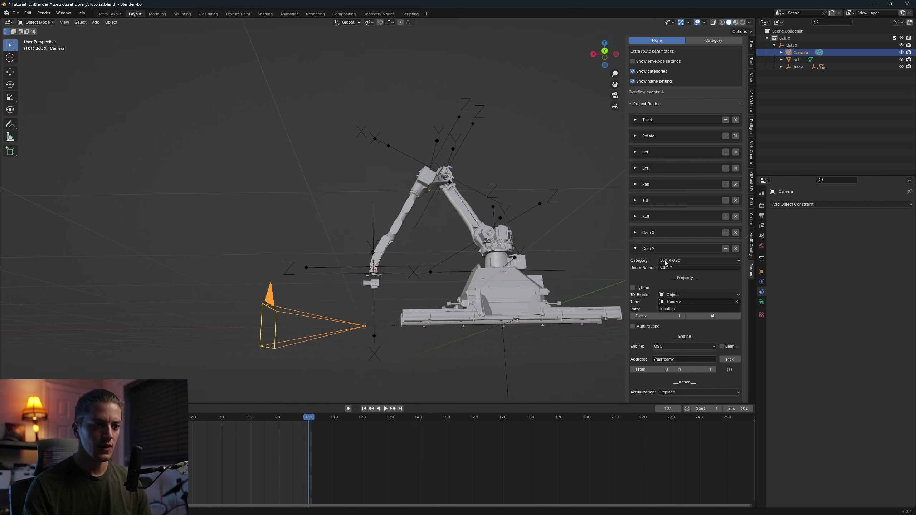
pyautogui.click(635, 248)
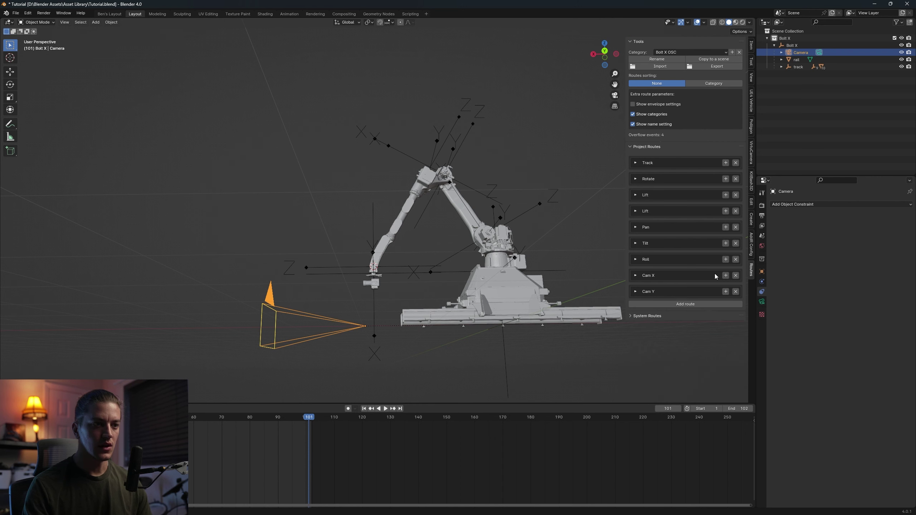
# Duplicate the Cam Y route and give the copy the OSC address /flair/camz and location index 2
pyautogui.click(726, 291)
pyautogui.scroll(-4, 642, 325)
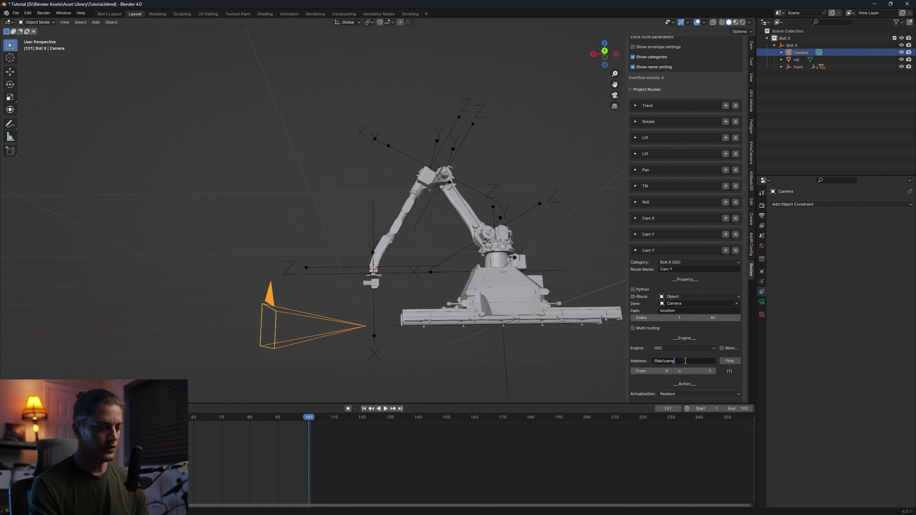
pyautogui.press('BackSpace')
pyautogui.write('z')
pyautogui.press('Return')
pyautogui.click(683, 317)
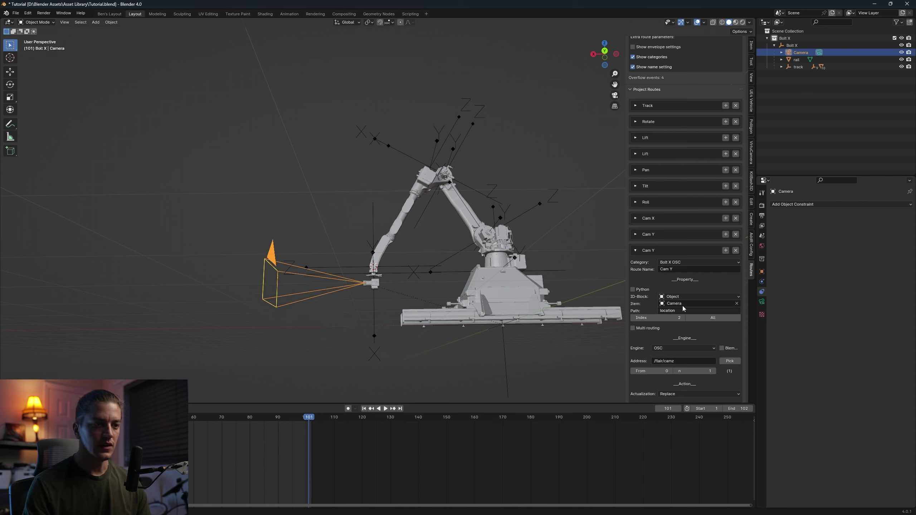
# Rename the newly duplicated camera route Cam Z and collapse its settings
pyautogui.click(683, 270)
pyautogui.write('Cam Z')
pyautogui.press('Return')
pyautogui.moveTo(405, 261)
pyautogui.mouseDown(button='middle')
pyautogui.moveTo(384, 284)
pyautogui.moveTo(402, 272)
pyautogui.moveTo(401, 259)
pyautogui.moveTo(408, 264)
pyautogui.moveTo(385, 265)
pyautogui.moveTo(393, 263)
pyautogui.mouseUp(button='middle')
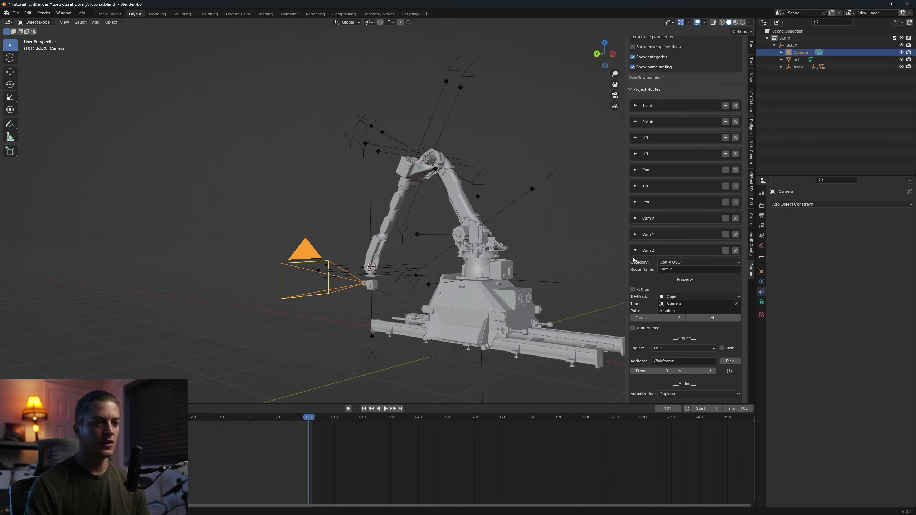
pyautogui.click(635, 251)
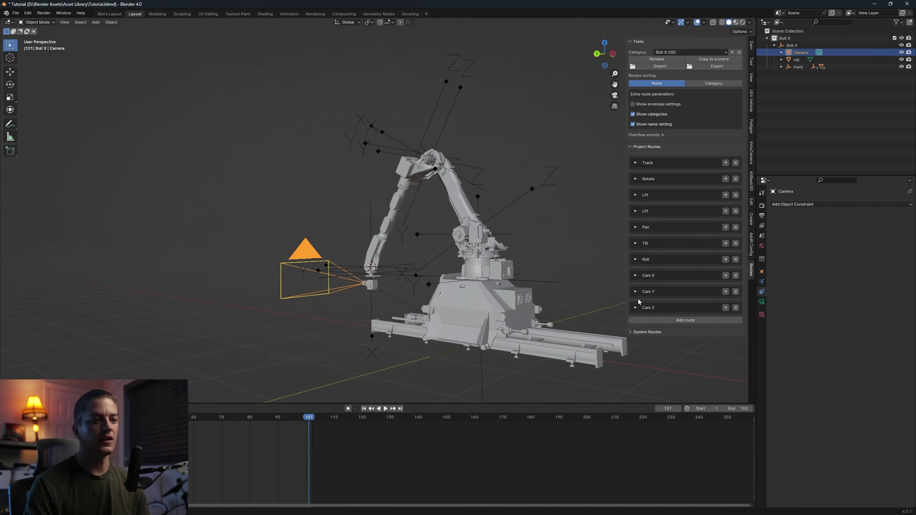
# Review the Cam X route's settings and switch the Cam Y route's action to Off
pyautogui.click(639, 275)
pyautogui.scroll(-4, 652, 308)
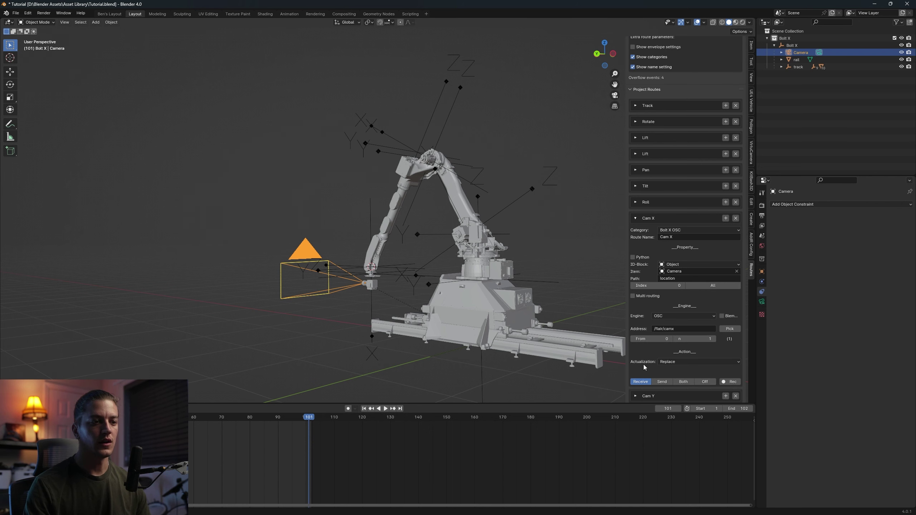
pyautogui.click(636, 221)
pyautogui.click(636, 292)
pyautogui.scroll(-6, 646, 351)
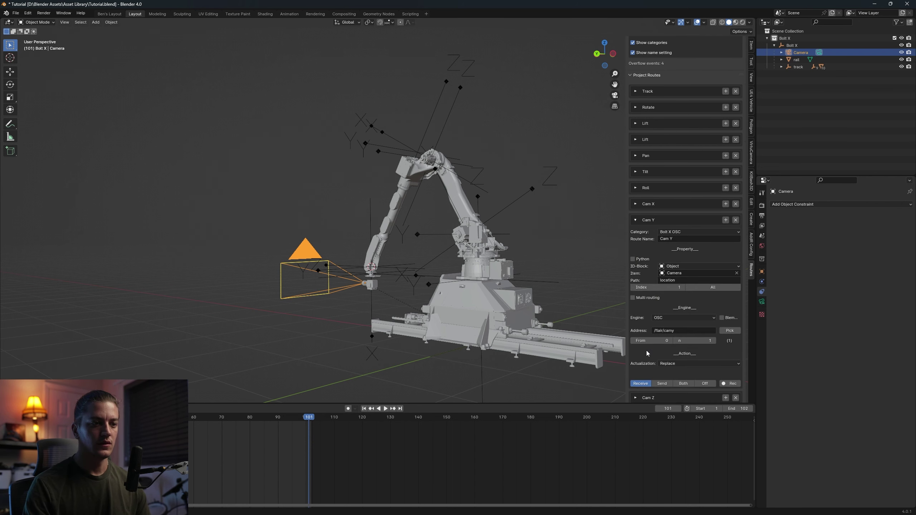
pyautogui.click(707, 359)
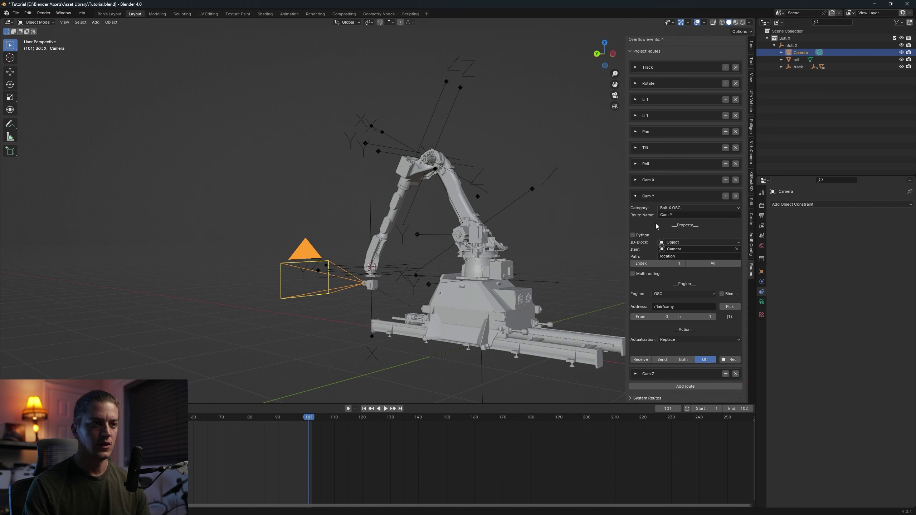
pyautogui.click(636, 196)
# Switch the Cam Z route's action to Off and collapse its settings
pyautogui.click(634, 308)
pyautogui.scroll(-4, 650, 334)
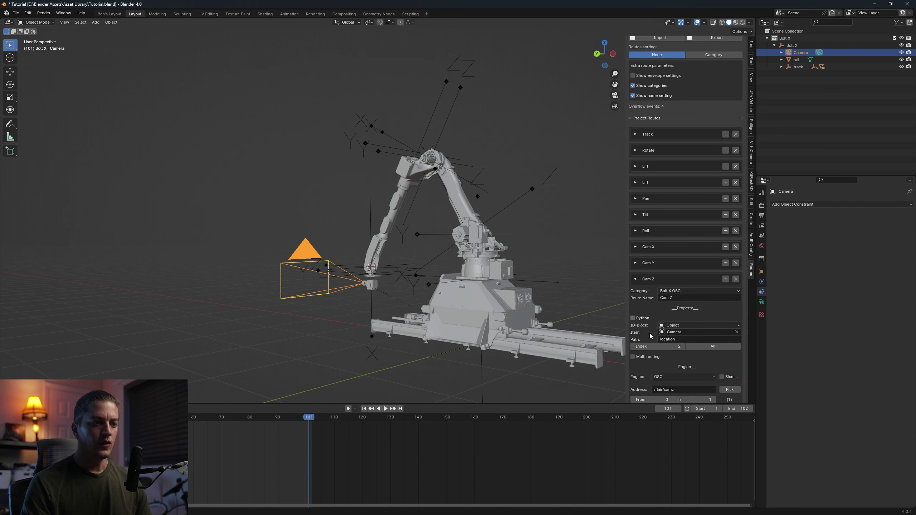
pyautogui.scroll(-1, 650, 335)
pyautogui.click(705, 374)
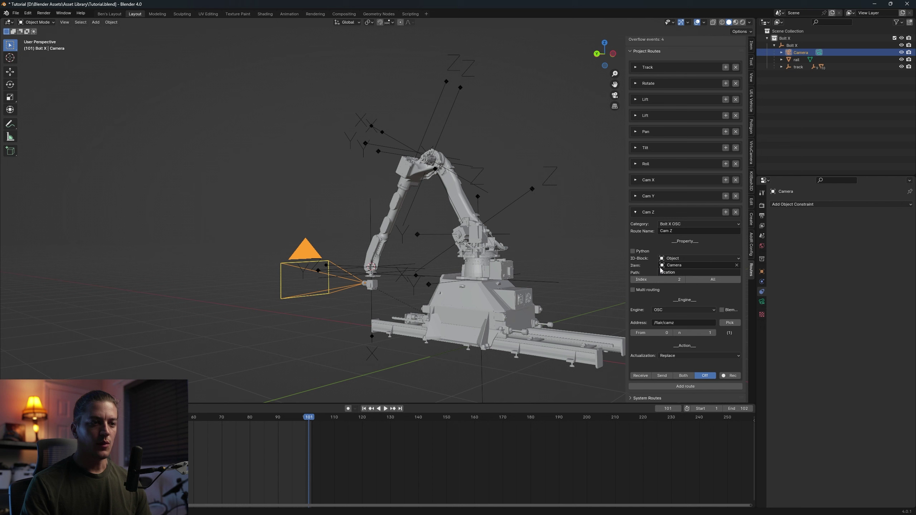
pyautogui.click(636, 213)
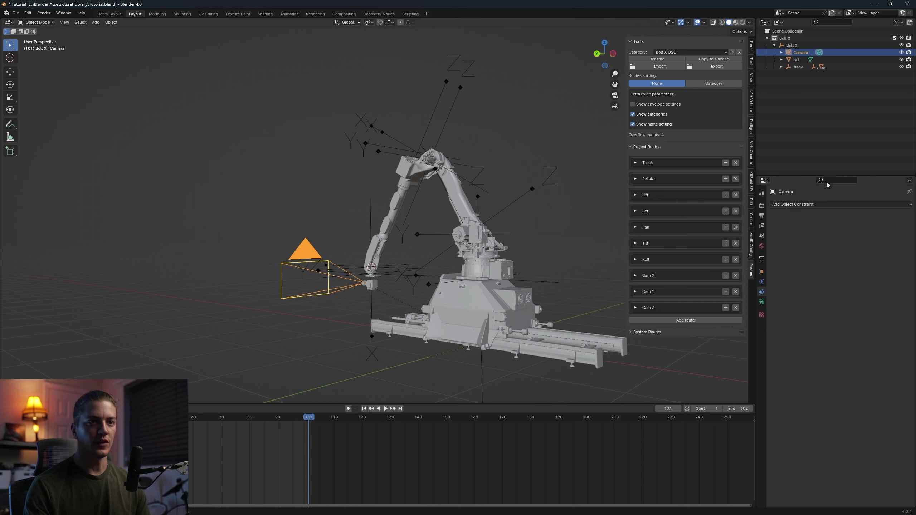
# Add a Child Of constraint to the camera with roll as its target object
pyautogui.click(795, 204)
pyautogui.click(887, 240)
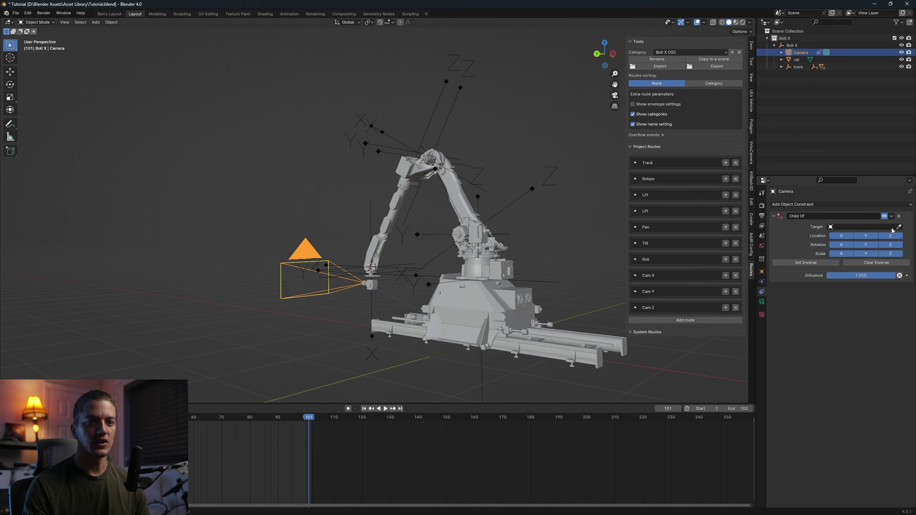
pyautogui.click(894, 227)
pyautogui.click(847, 249)
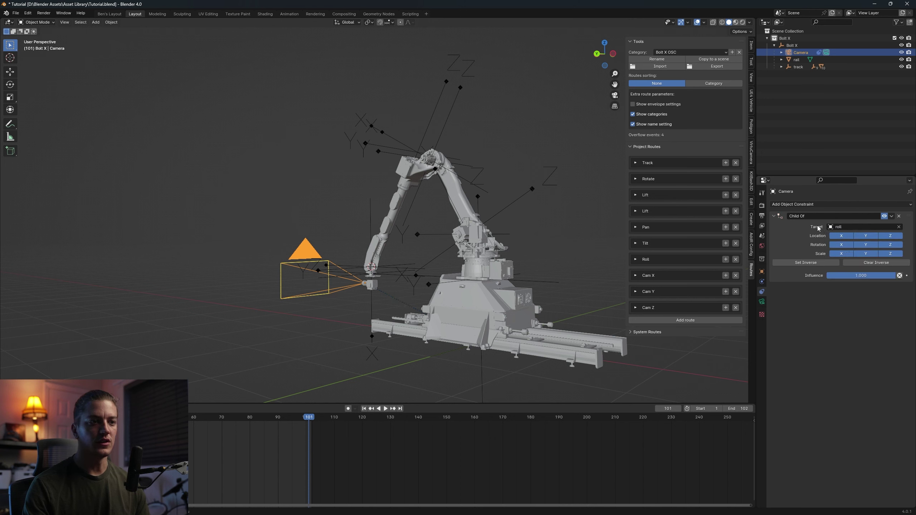
# Check the Cam X route's settings and set the Cam Y route's action to Receive
pyautogui.click(636, 275)
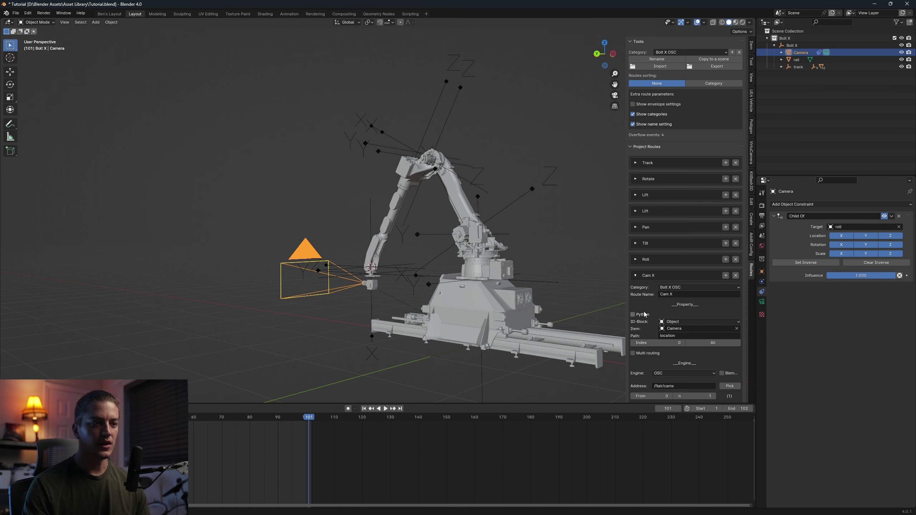
pyautogui.scroll(-5, 639, 353)
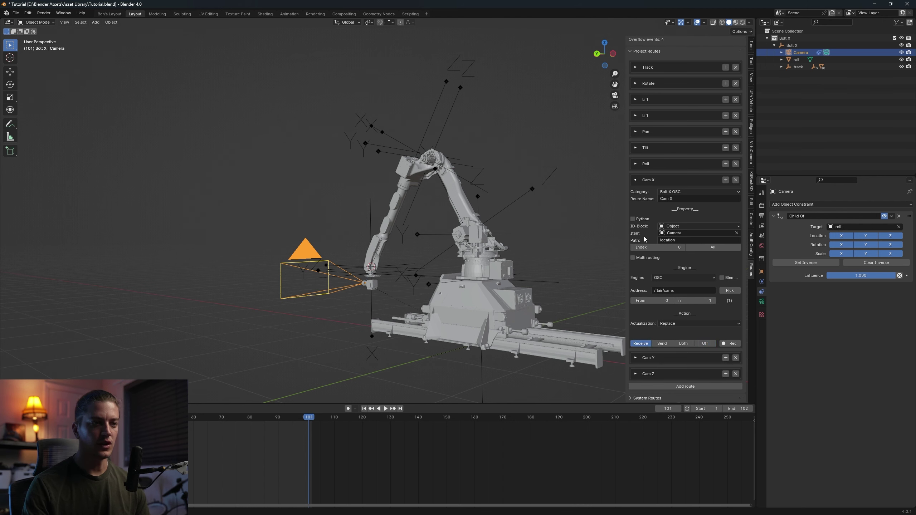
pyautogui.click(636, 180)
pyautogui.click(636, 292)
pyautogui.scroll(-5, 644, 357)
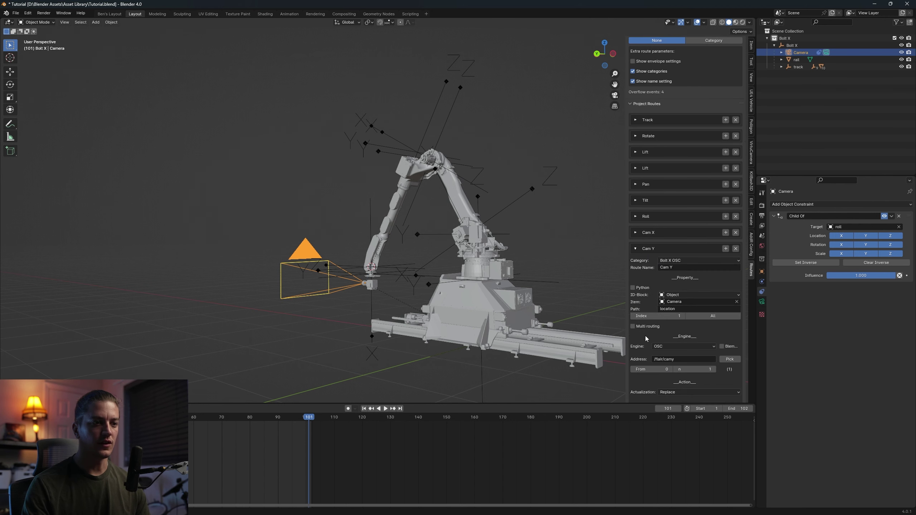
pyautogui.click(643, 357)
pyautogui.click(636, 197)
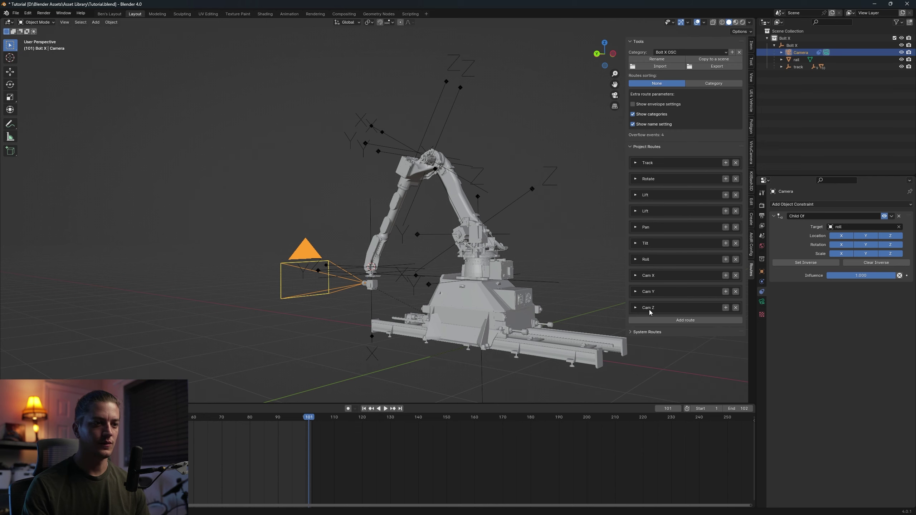
# Switch to Flair, jog the rig's Track axis as a test, and send the rig to its Home position
pyautogui.hotkey('alt', 'Tab')
pyautogui.scroll(2, 516, 386)
pyautogui.moveTo(543, 362); pyautogui.dragTo(550, 363)
pyautogui.click(617, 110)
pyautogui.click(622, 160)
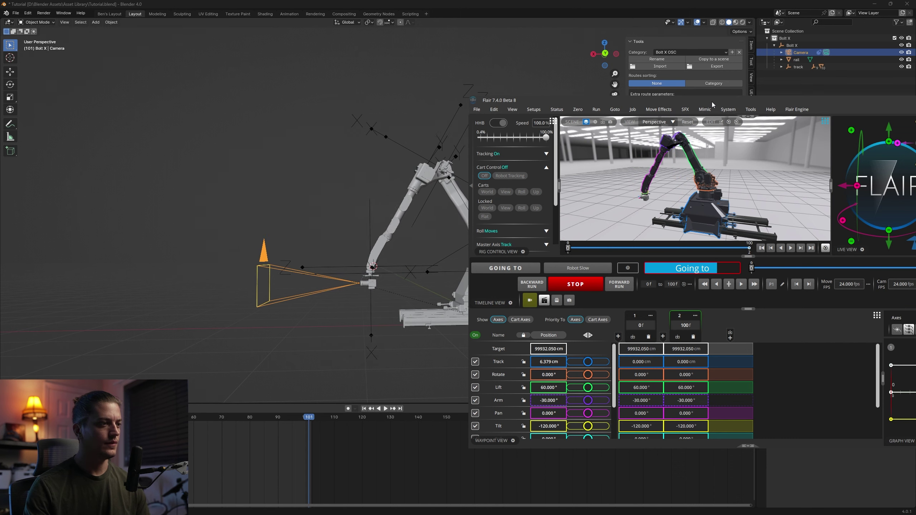
pyautogui.moveTo(712, 102); pyautogui.dragTo(469, 106)
pyautogui.click(783, 102)
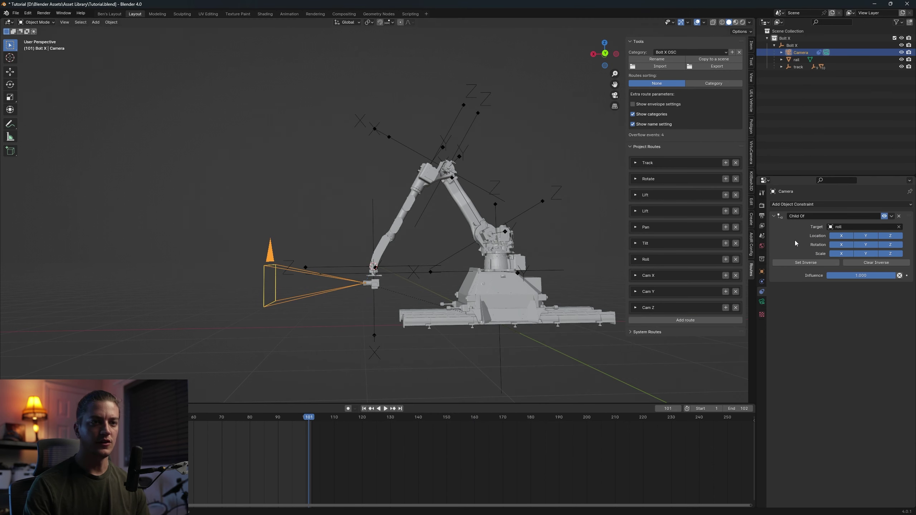
# Examine the settings and receive state of the Cam X, Cam Y and Cam Z routes in Blender
pyautogui.click(639, 277)
pyautogui.scroll(-3, 701, 376)
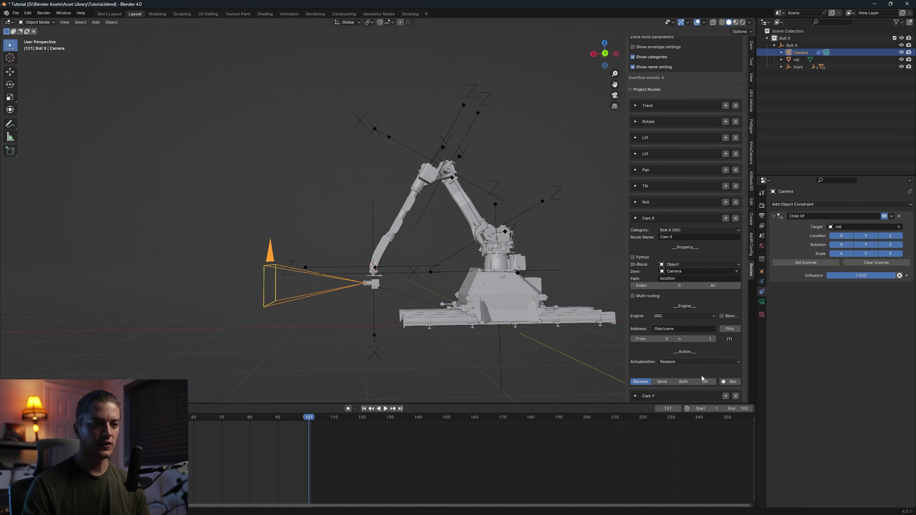
pyautogui.click(637, 218)
pyautogui.click(636, 248)
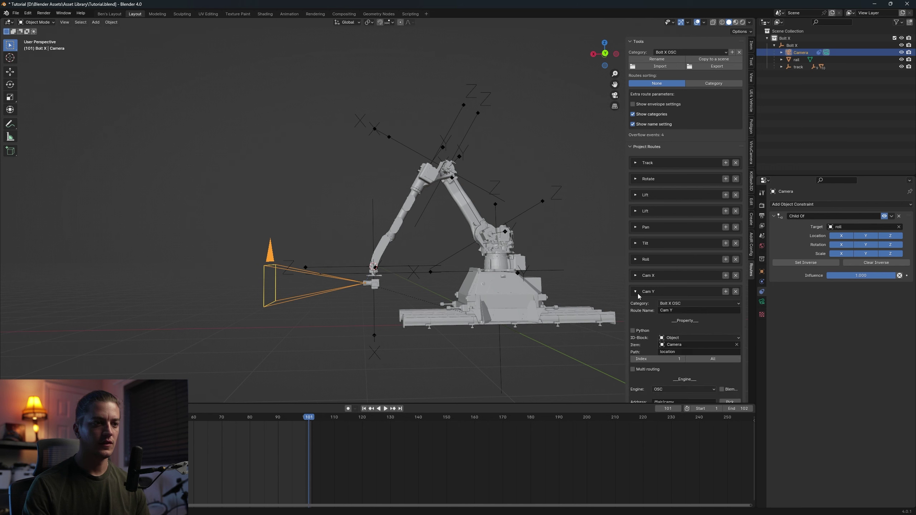
pyautogui.scroll(-2, 650, 252)
pyautogui.click(636, 219)
pyautogui.click(636, 236)
pyautogui.scroll(-1, 703, 361)
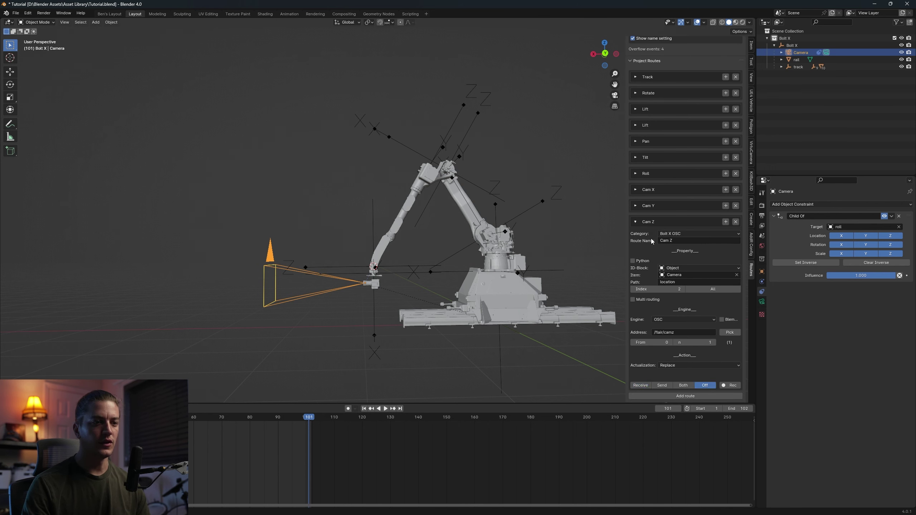
pyautogui.click(636, 222)
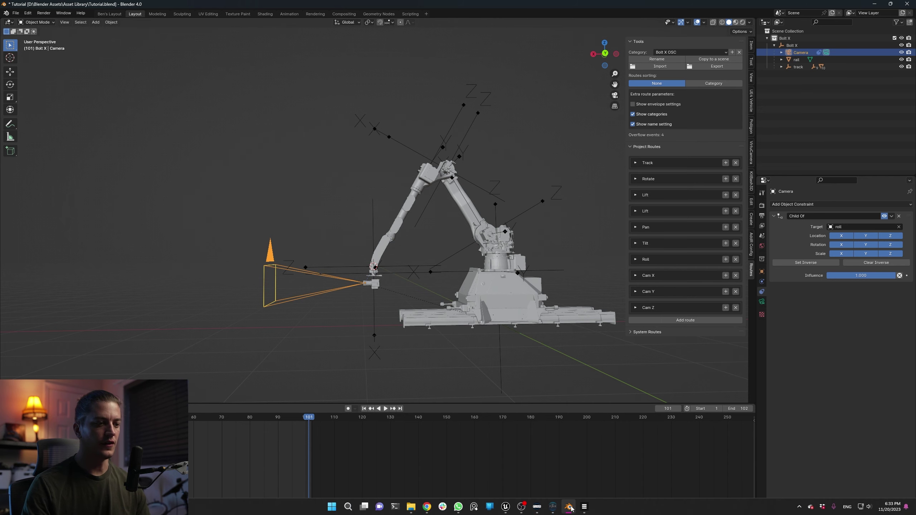
# Switch to Flair and jog the Track, Pan and Tilt axes to test the live camera motion
pyautogui.click(553, 510)
pyautogui.moveTo(553, 109); pyautogui.dragTo(796, 131)
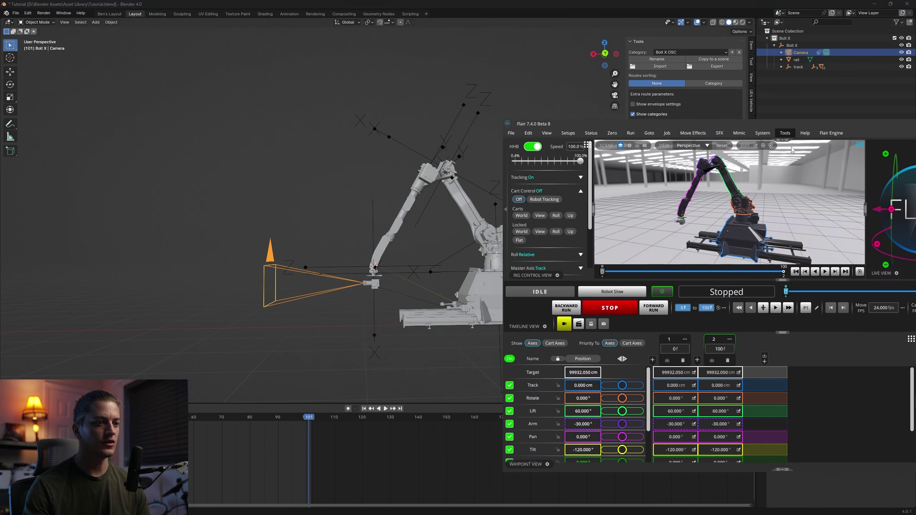
pyautogui.moveTo(581, 385); pyautogui.dragTo(599, 386)
pyautogui.moveTo(582, 450); pyautogui.dragTo(590, 437)
# Send the Flair rig to its Home position and return to Blender
pyautogui.click(649, 133)
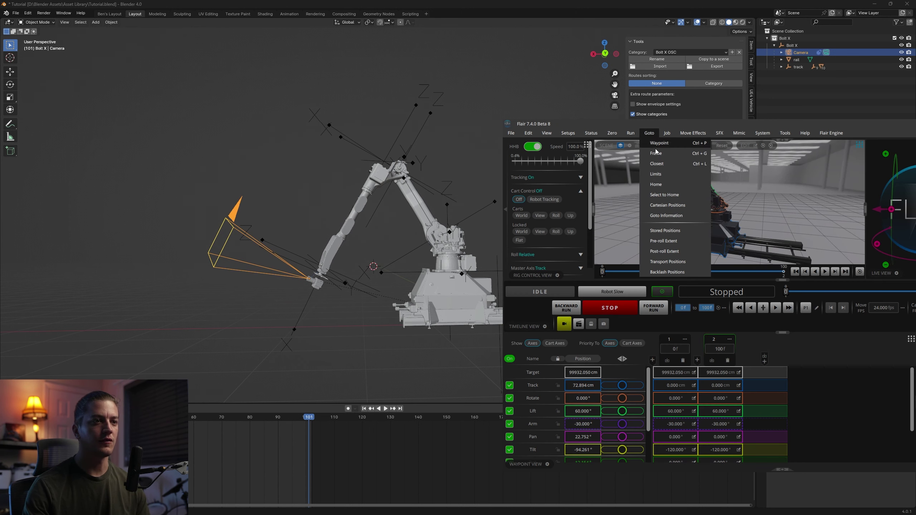
pyautogui.click(659, 180)
pyautogui.moveTo(759, 122); pyautogui.dragTo(578, 111)
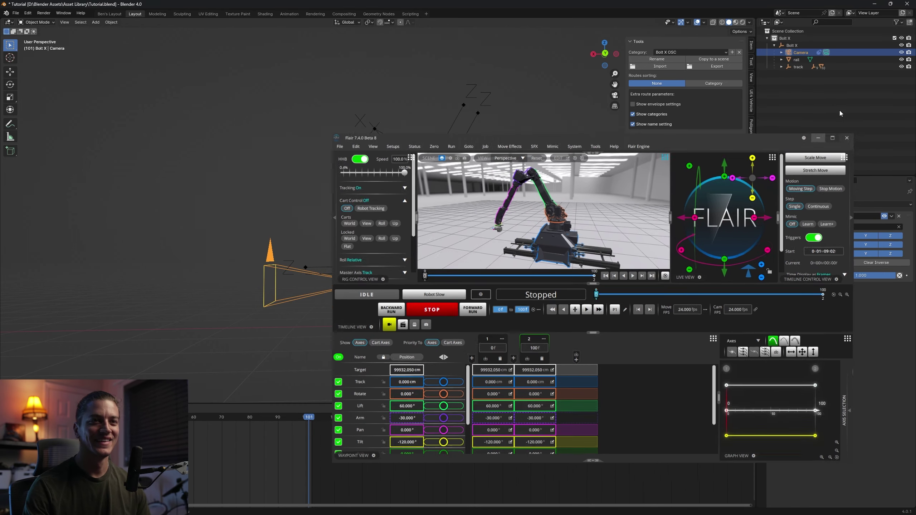
pyautogui.click(843, 111)
# Add a scaled-down Plain Axes empty at the world origin beneath the robot's base
pyautogui.moveTo(613, 235); pyautogui.dragTo(505, 244, button='middle')
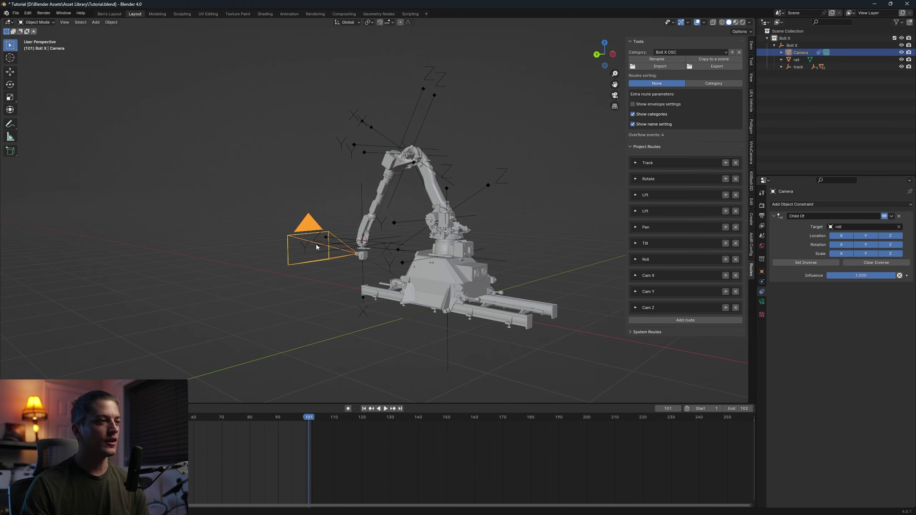
pyautogui.click(340, 301)
pyautogui.moveTo(341, 301); pyautogui.dragTo(384, 324, button='middle')
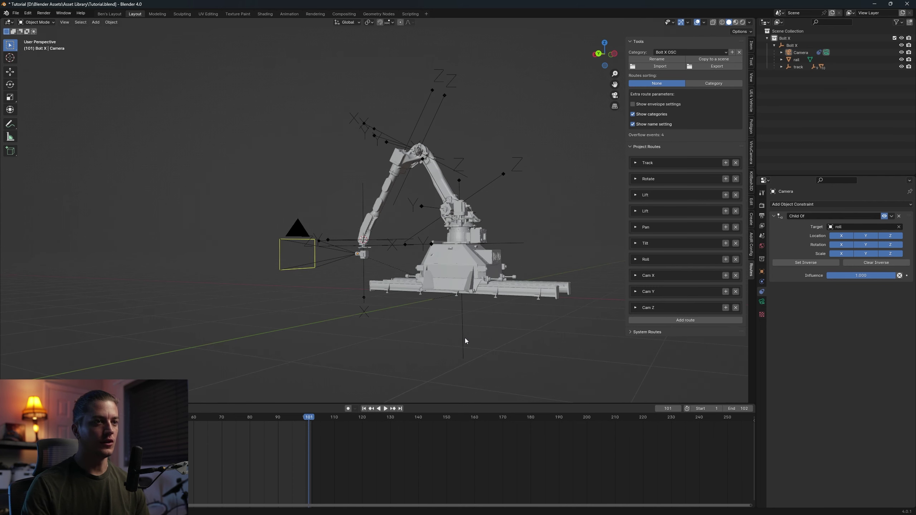
pyautogui.hotkey('shift', 'a')
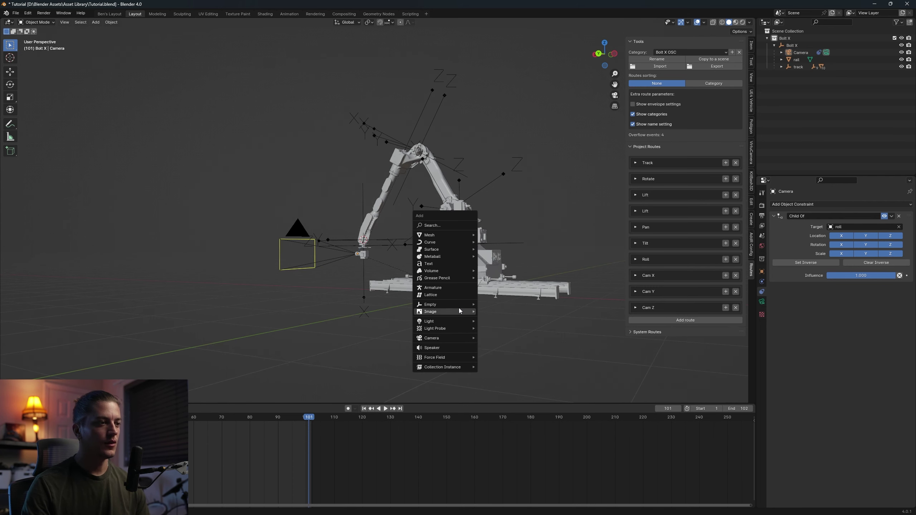
pyautogui.moveTo(458, 306)
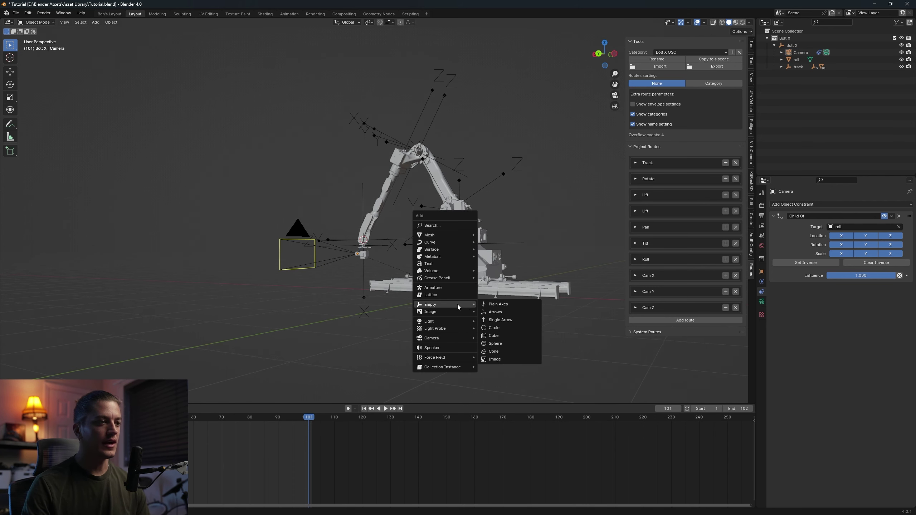
pyautogui.click(497, 305)
pyautogui.press('s')
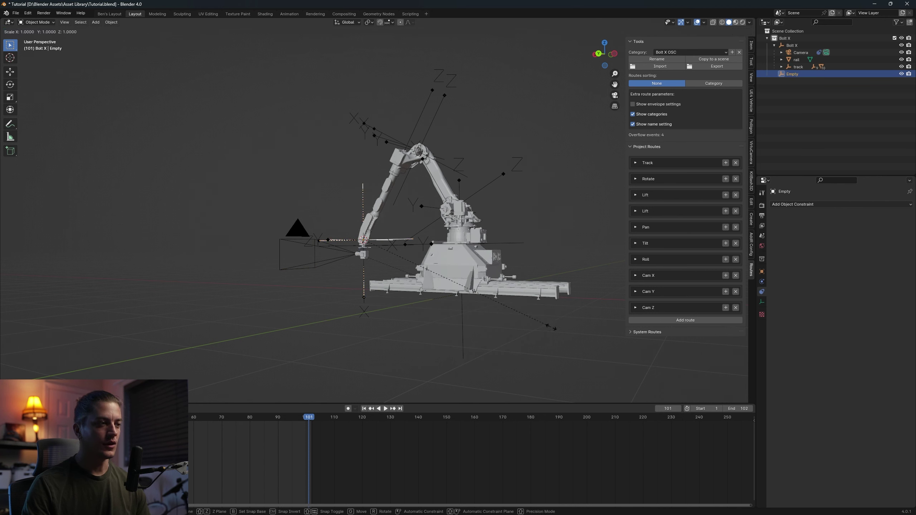
pyautogui.click(406, 253)
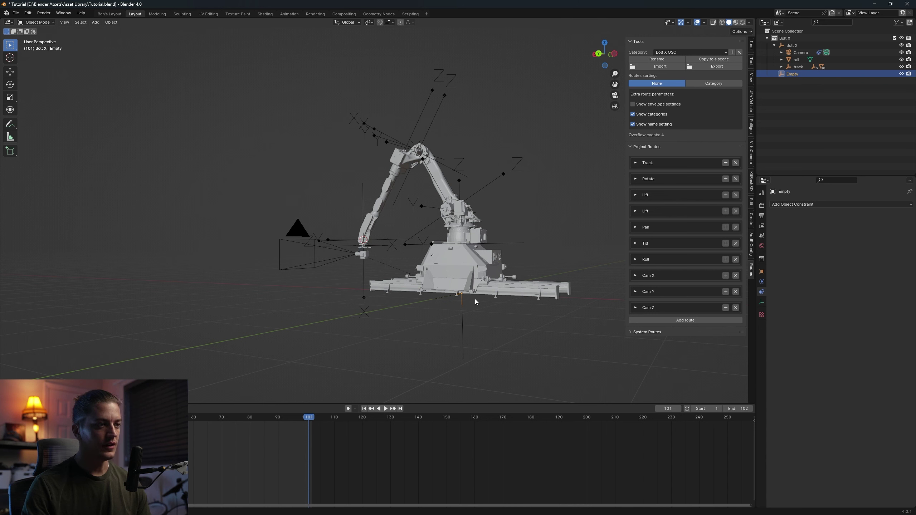
# Rename the new empty Camera Target and parent it to the Bolt X empty
pyautogui.moveTo(443, 299); pyautogui.dragTo(365, 263, button='middle')
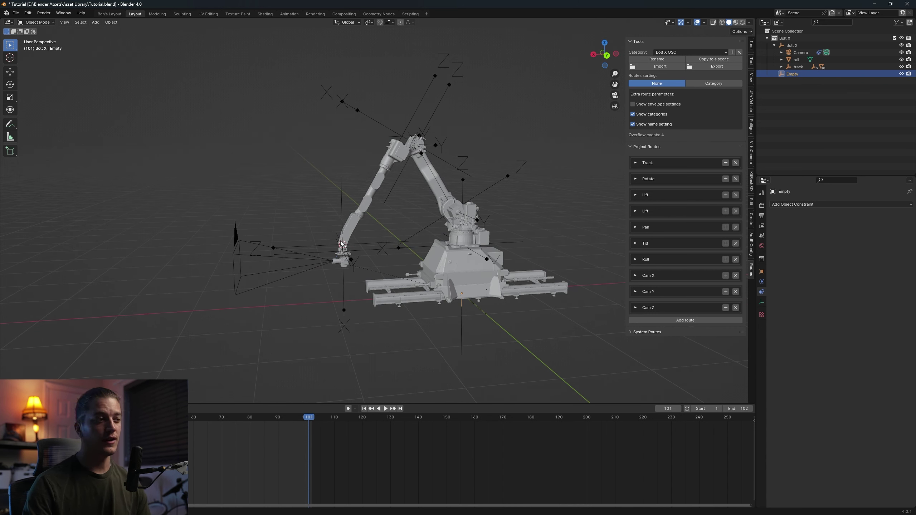
pyautogui.moveTo(510, 307); pyautogui.dragTo(481, 290, button='middle')
pyautogui.doubleClick(793, 74)
pyautogui.write('Cam')
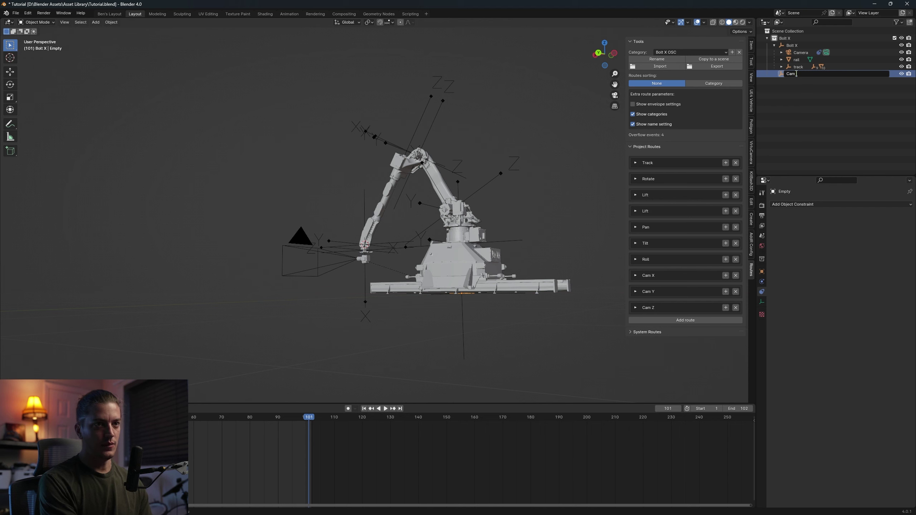
pyautogui.write('era Target')
pyautogui.press('Return')
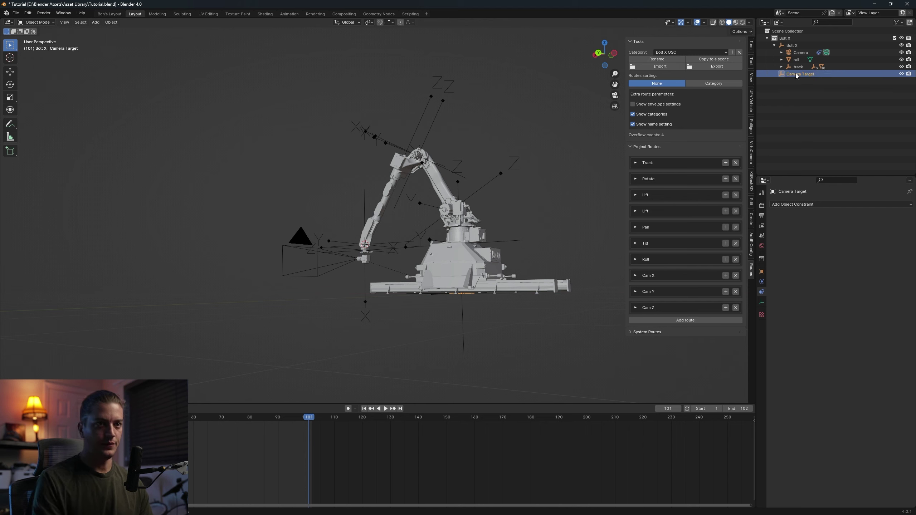
pyautogui.moveTo(796, 74); pyautogui.dragTo(798, 47)
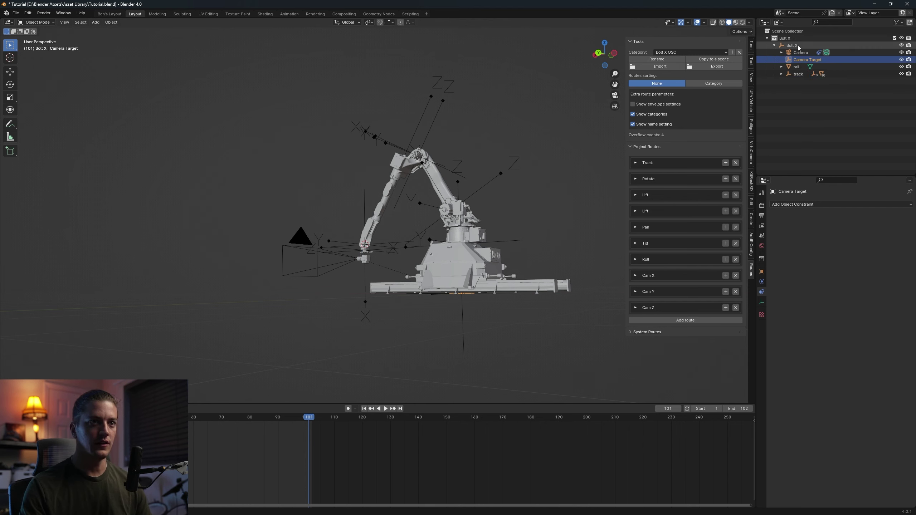
# Select the Camera Target empty and display its name in the viewport
pyautogui.click(795, 46)
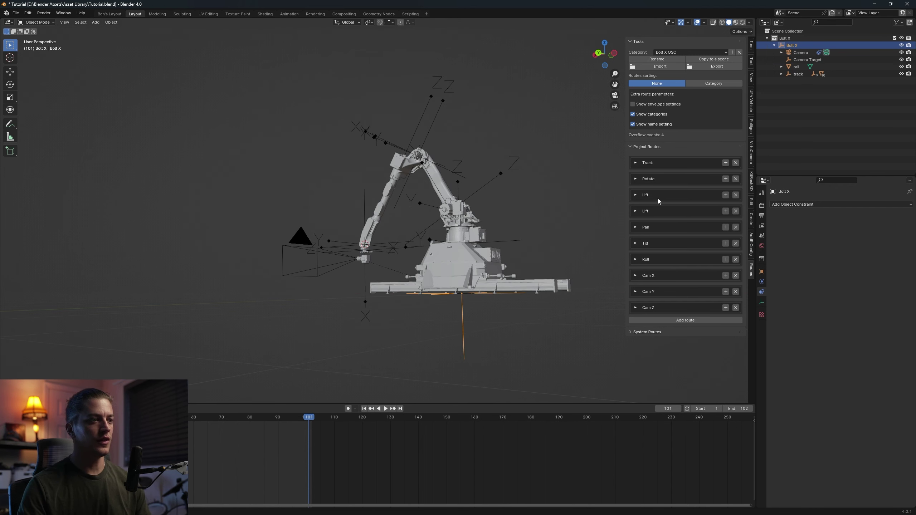
pyautogui.click(807, 60)
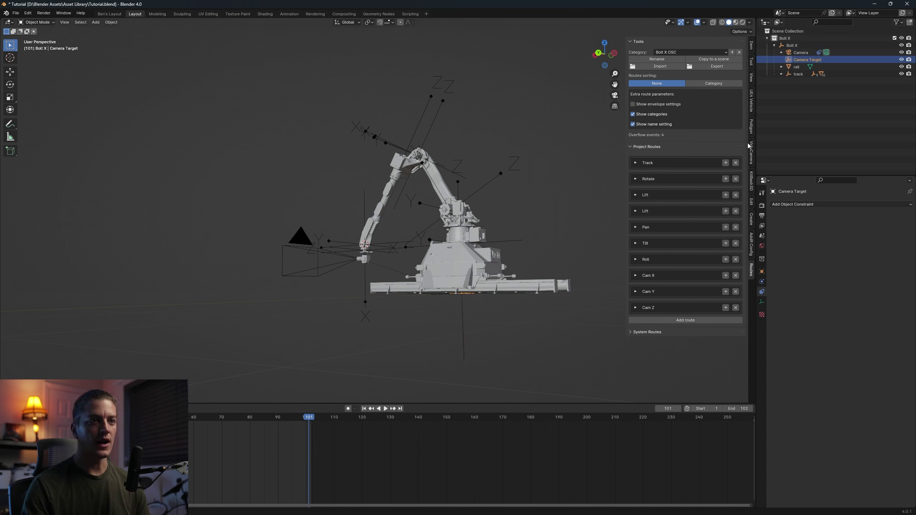
pyautogui.click(751, 46)
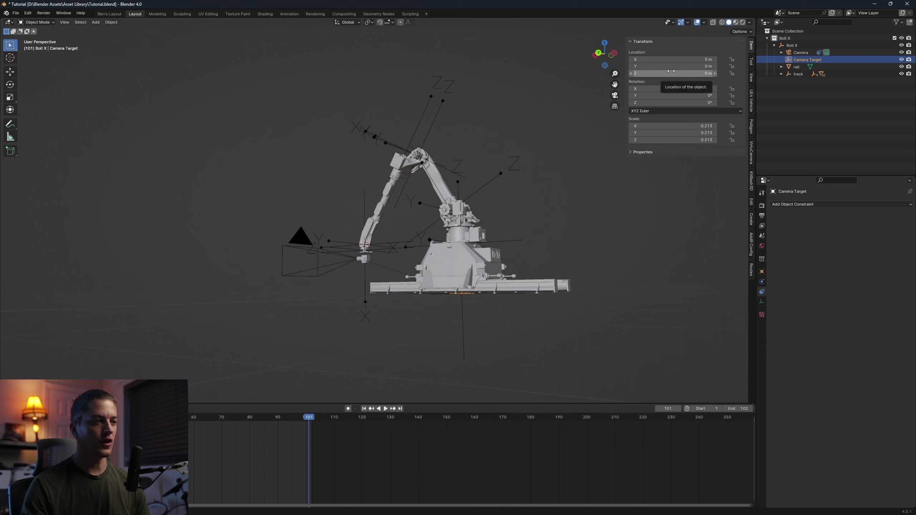
pyautogui.click(762, 302)
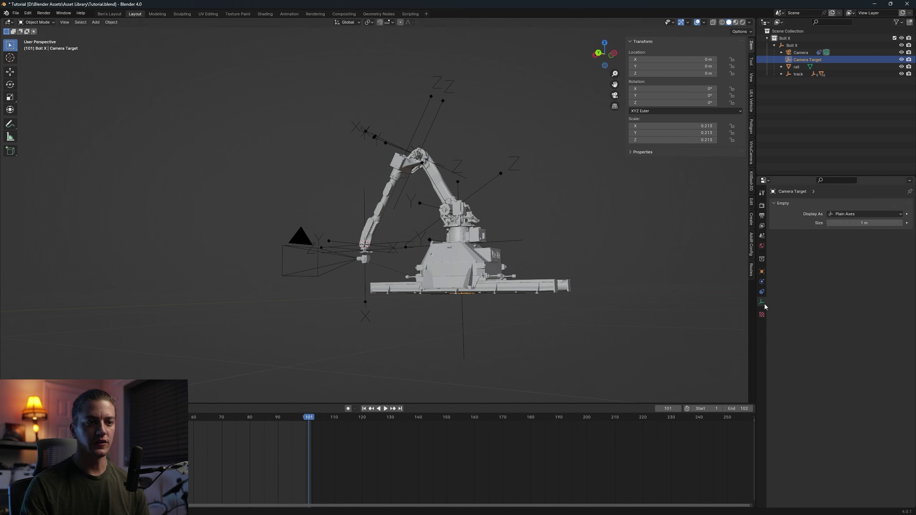
pyautogui.click(762, 272)
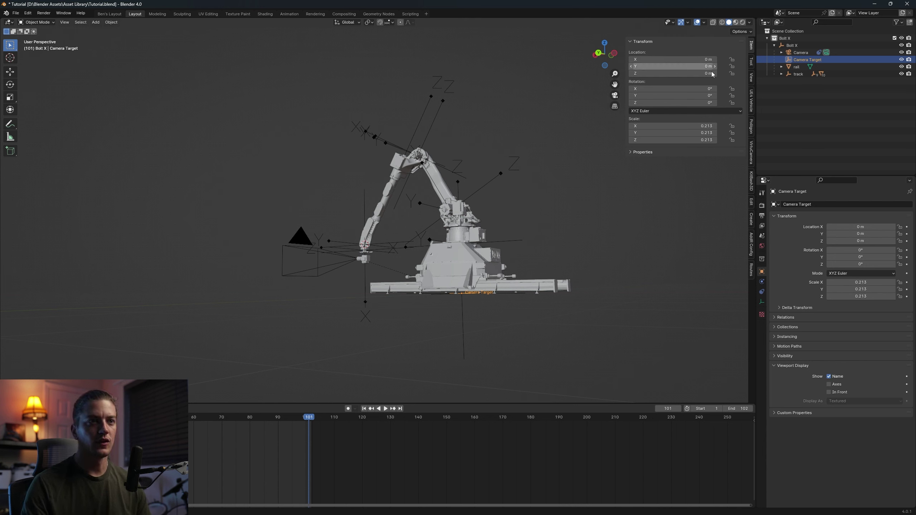
# Create a realtime route for the Camera Target's location, assign it to the Bolt X OSC category and name it Target X
pyautogui.rightClick(687, 67)
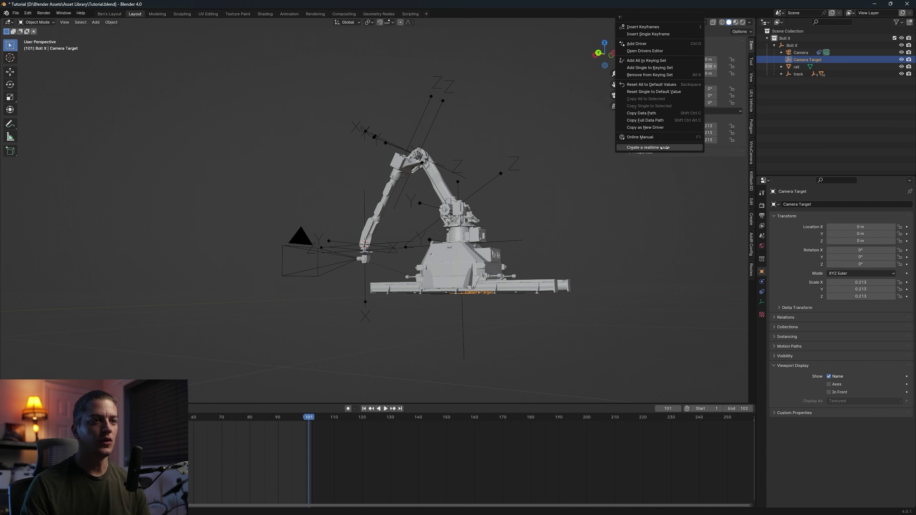
pyautogui.click(661, 148)
pyautogui.click(752, 271)
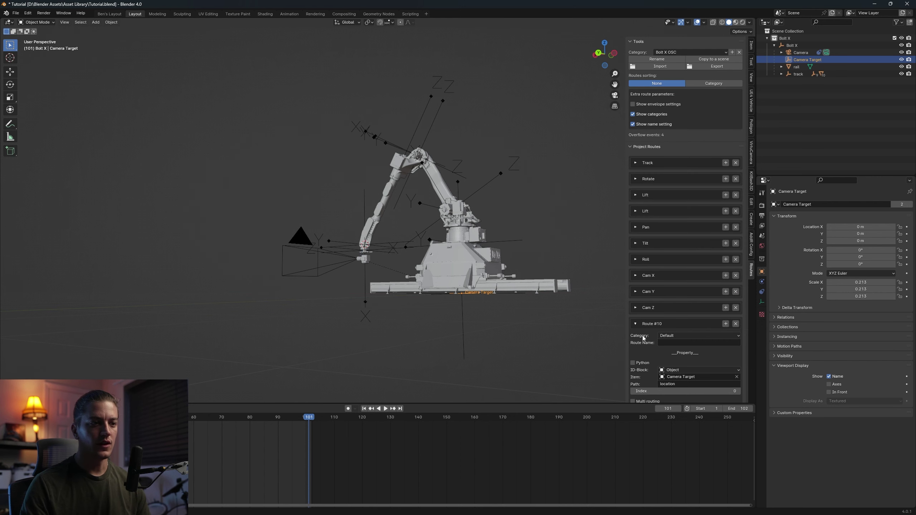
pyautogui.scroll(-2, 643, 335)
pyautogui.click(673, 308)
pyautogui.click(677, 321)
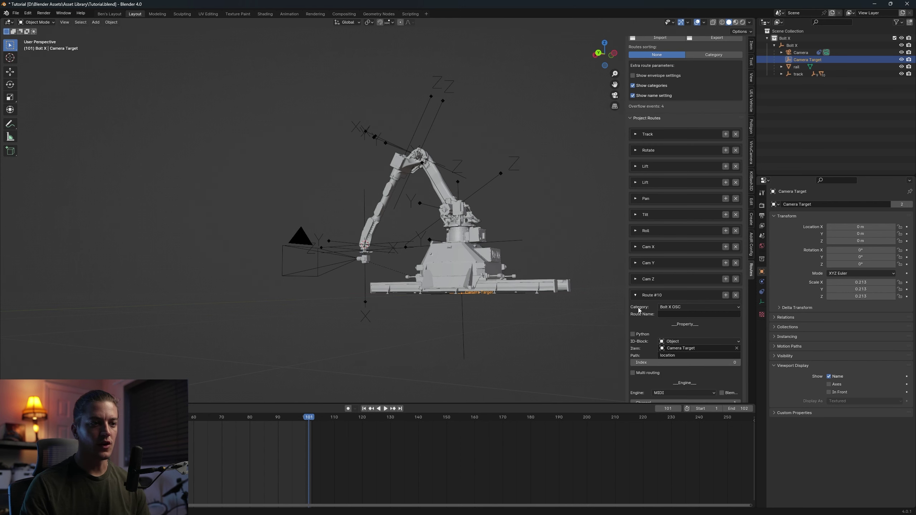
pyautogui.click(672, 315)
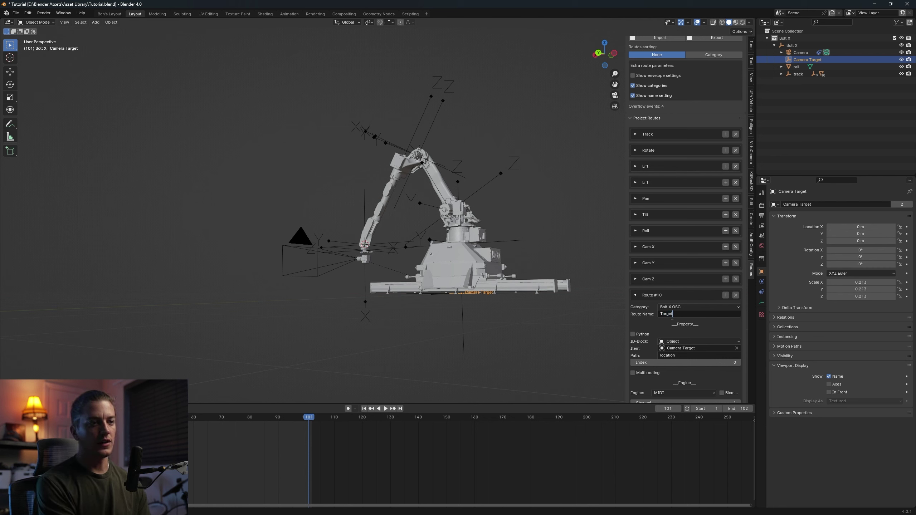
pyautogui.press('Return')
# Set the Target X route's engine to OSC with the address /flair/targx
pyautogui.scroll(-3, 651, 325)
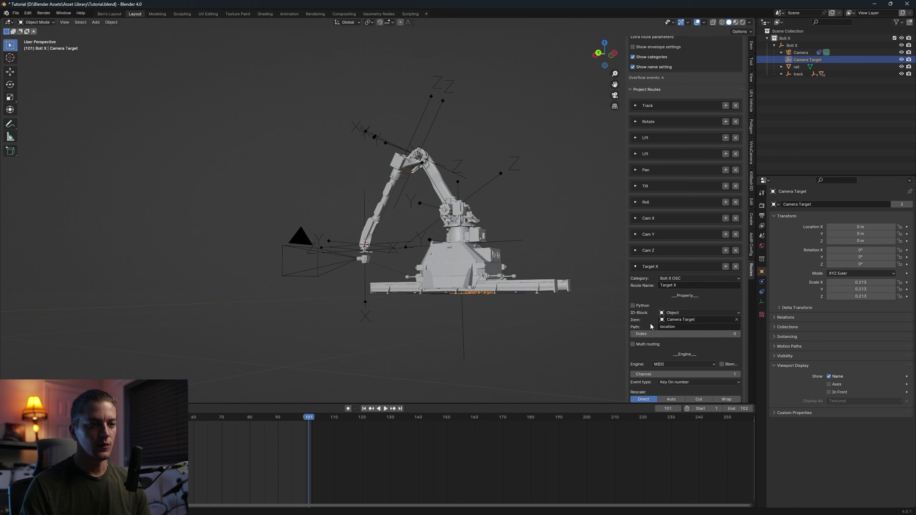
pyautogui.click(672, 349)
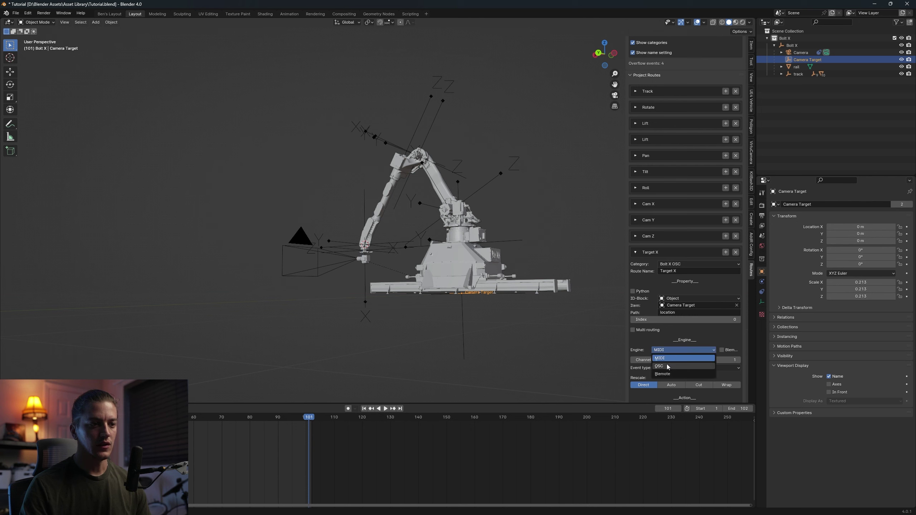
pyautogui.click(667, 364)
pyautogui.scroll(-2, 651, 349)
pyautogui.click(675, 334)
pyautogui.write('lair/')
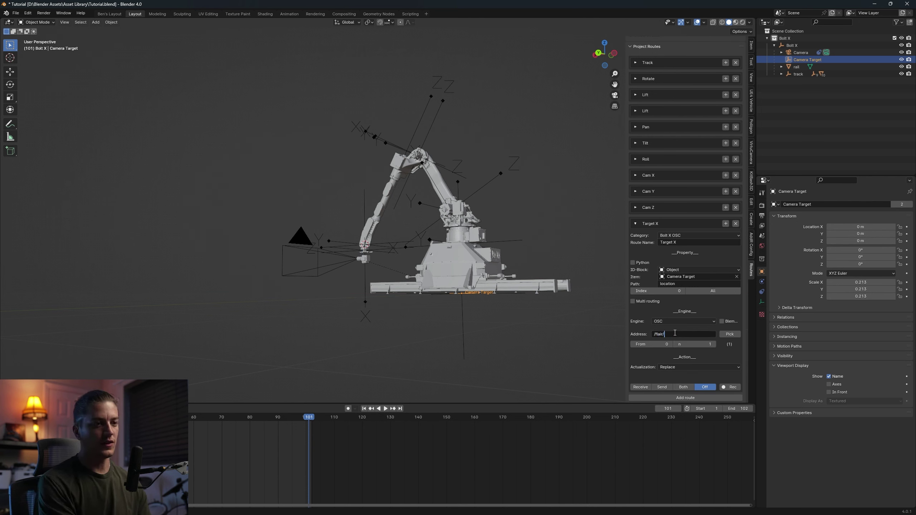
pyautogui.write('targx')
pyautogui.press('Return')
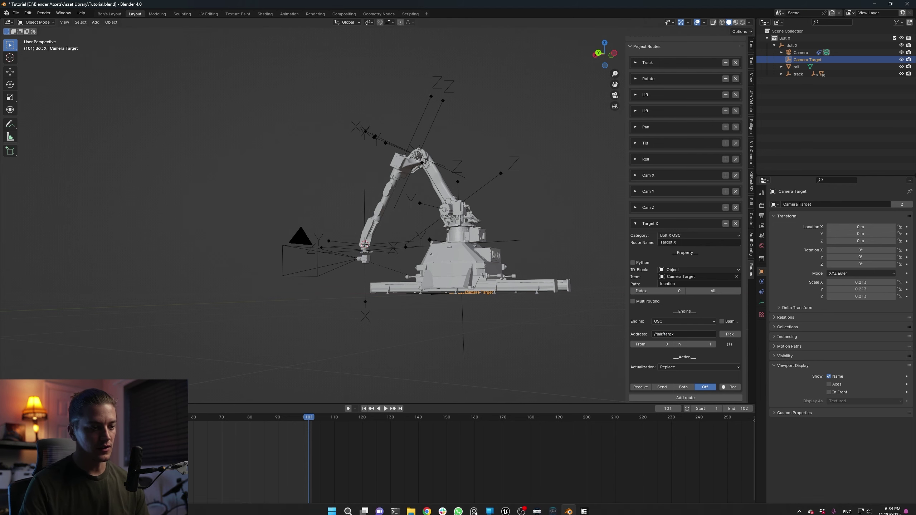
# Check the camera and target addresses in Protokol's OSC log, then return to Blender
pyautogui.click(584, 507)
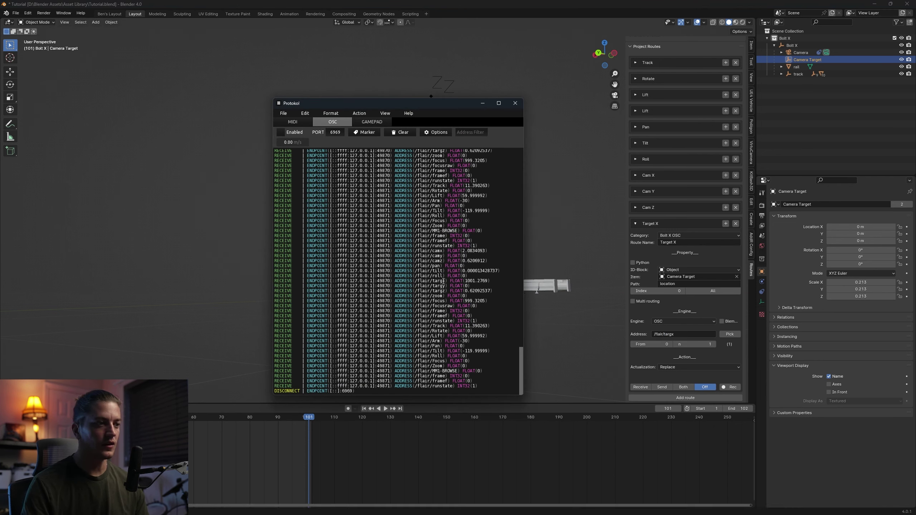
pyautogui.moveTo(424, 245); pyautogui.dragTo(439, 250)
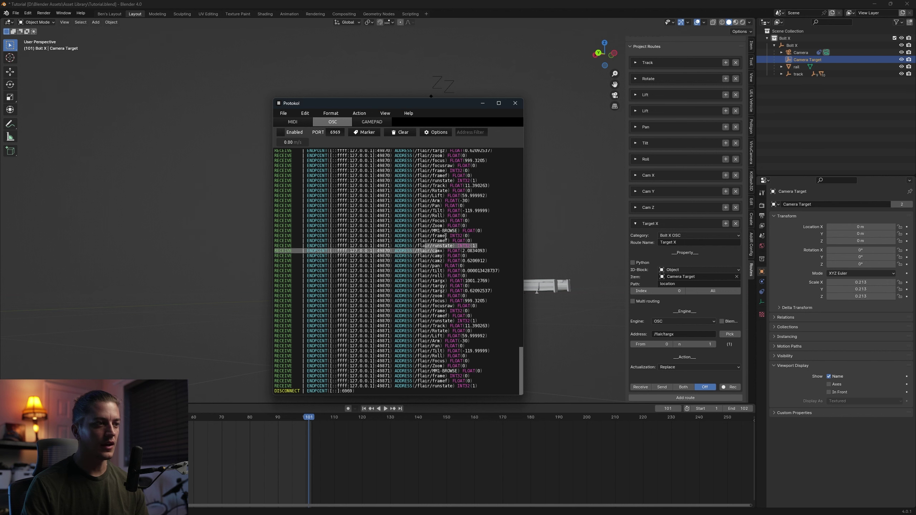
pyautogui.click(437, 250)
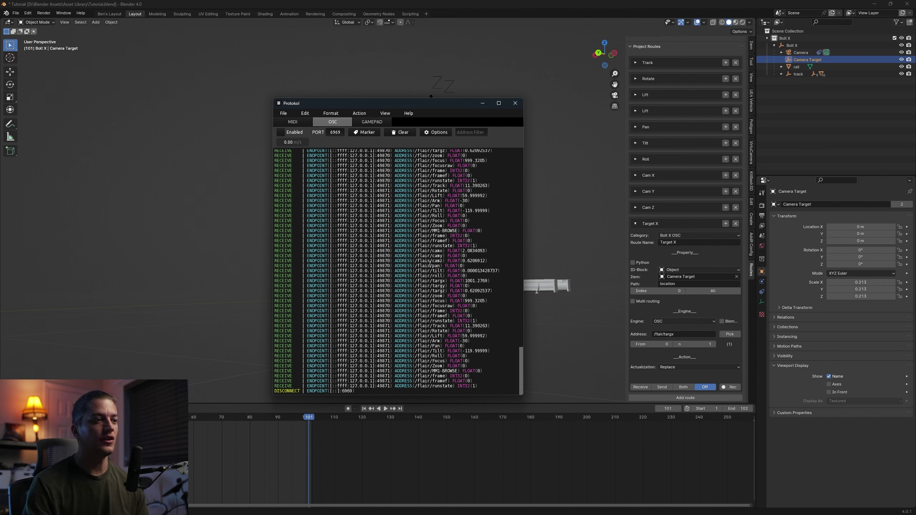
pyautogui.click(484, 103)
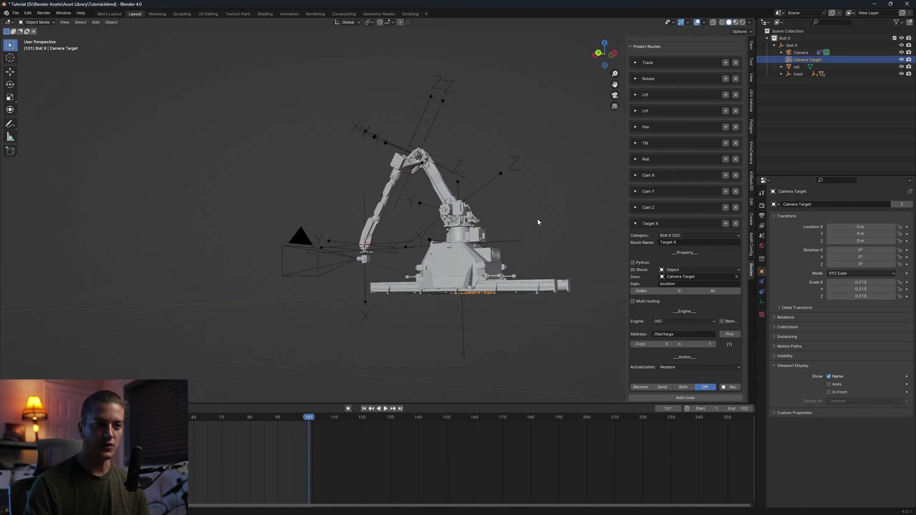
# Set the Target X route to Receive and inspect where the Camera Target sits relative to the Bolt X rig
pyautogui.scroll(-1, 645, 321)
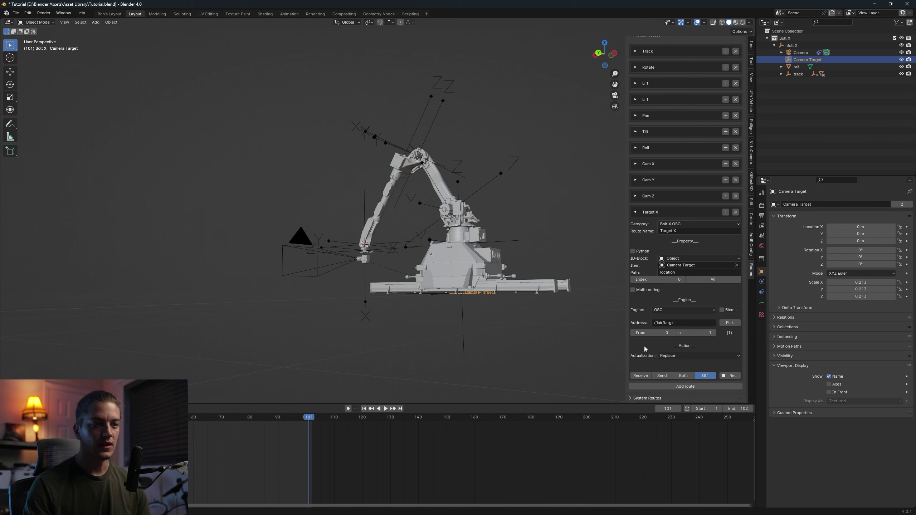
pyautogui.click(641, 376)
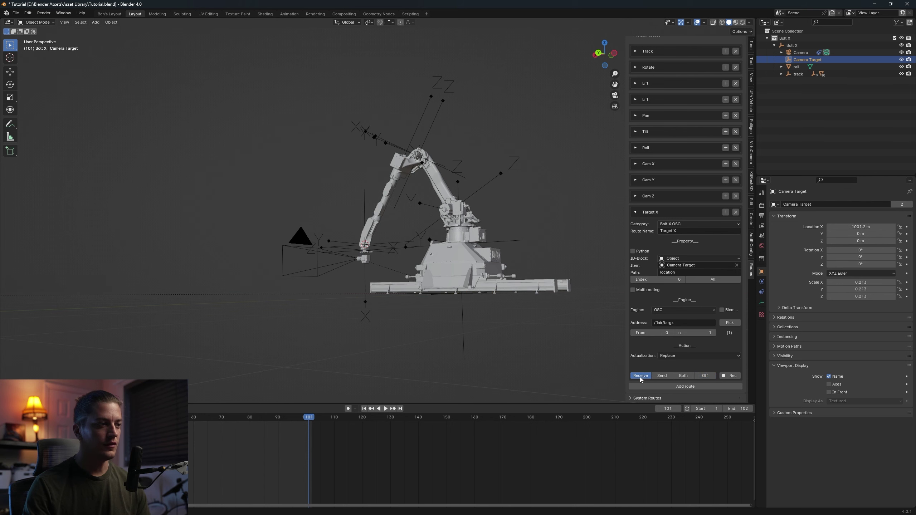
pyautogui.press('KP_Decimal')
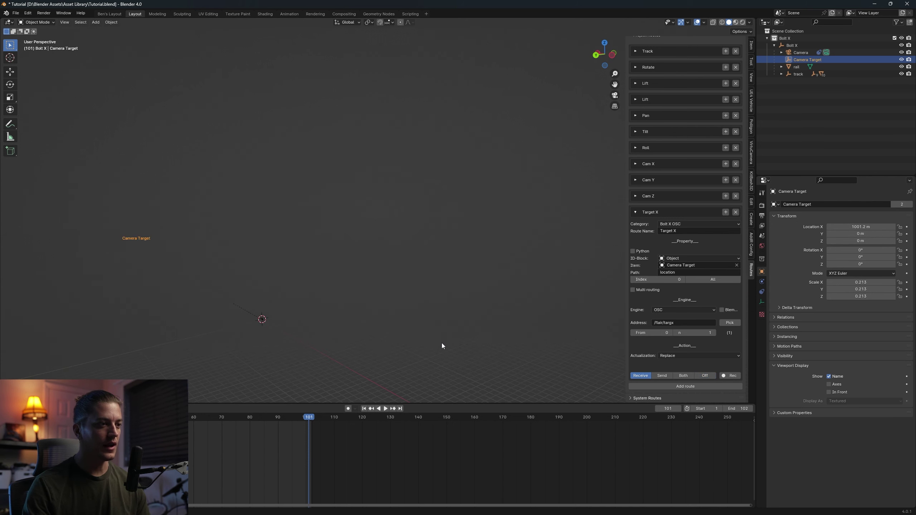
pyautogui.keyDown('shift'); pyautogui.moveTo(448, 340); pyautogui.dragTo(331, 339, button='middle'); pyautogui.keyUp('shift')
pyautogui.scroll(-5, 381, 320)
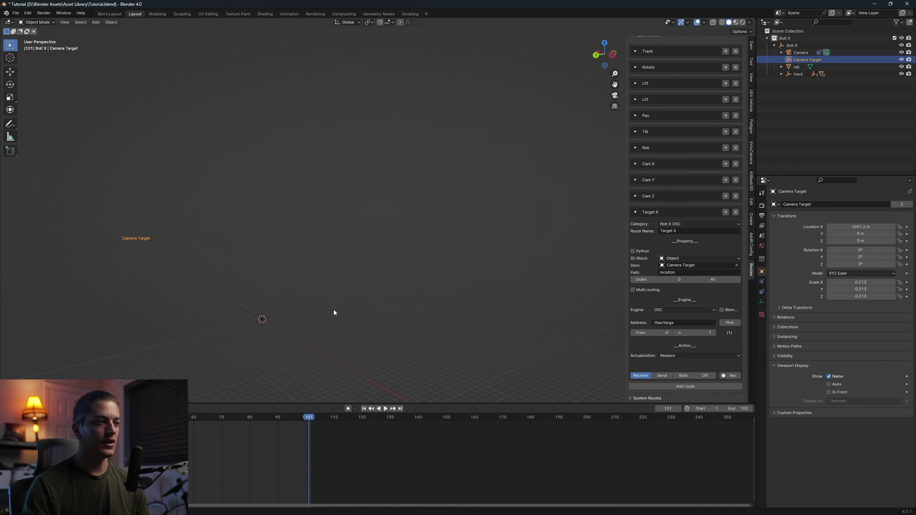
pyautogui.click(797, 45)
pyautogui.press('KP_Decimal')
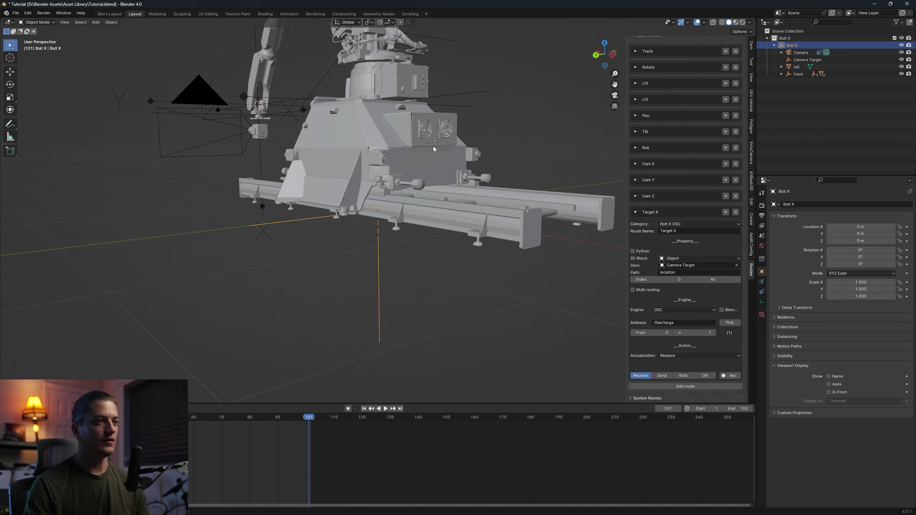
pyautogui.scroll(-4, 430, 144)
pyautogui.moveTo(485, 194); pyautogui.dragTo(511, 189, button='middle')
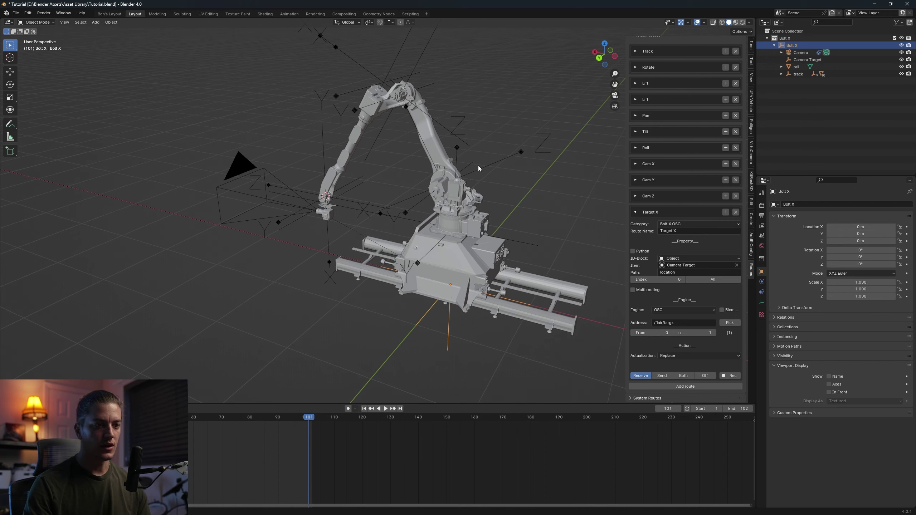
# Duplicate the Target X route, rename the copy Target Y and set its index to 1
pyautogui.click(682, 212)
pyautogui.click(725, 324)
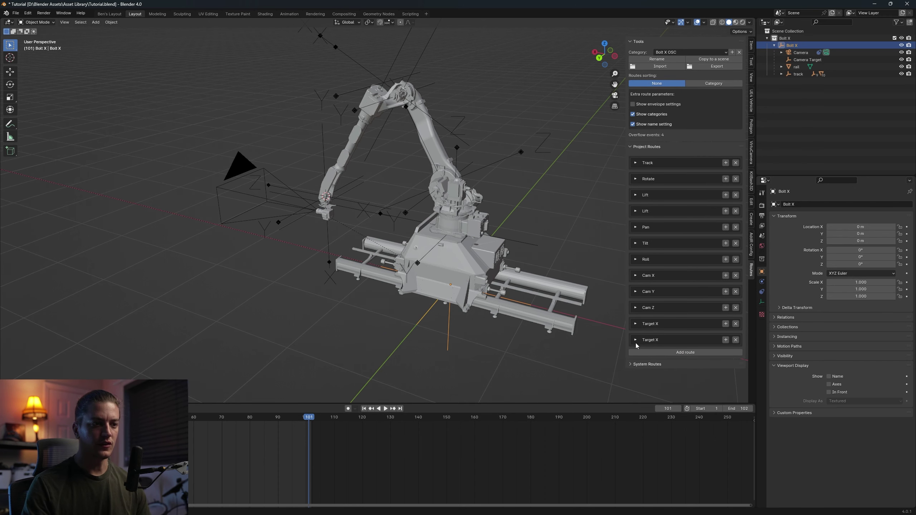
pyautogui.scroll(-2, 686, 332)
pyautogui.click(685, 331)
pyautogui.press('BackSpace')
pyautogui.write('Y')
pyautogui.press('Return')
pyautogui.click(683, 379)
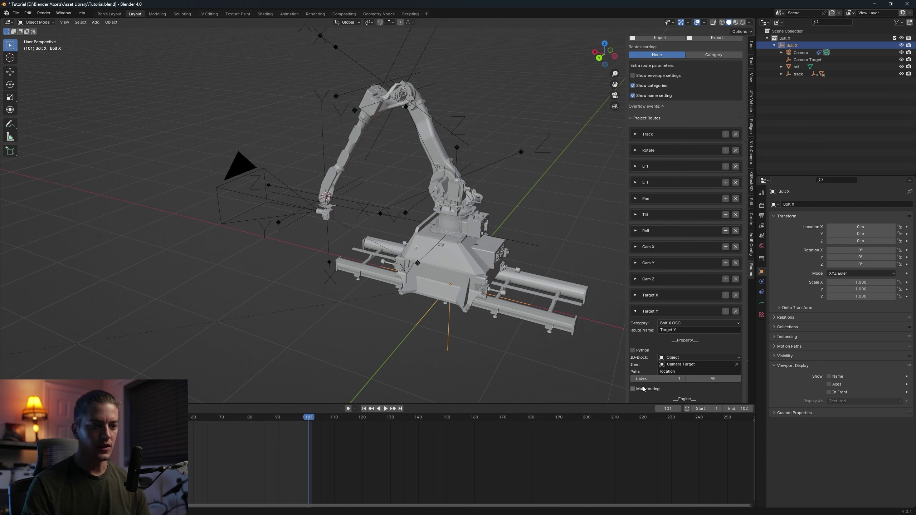
# Change the Target Y route's OSC address to /flair/targy and collapse the route
pyautogui.scroll(-5, 644, 393)
pyautogui.click(673, 350)
pyautogui.press('BackSpace')
pyautogui.write('y')
pyautogui.press('Return')
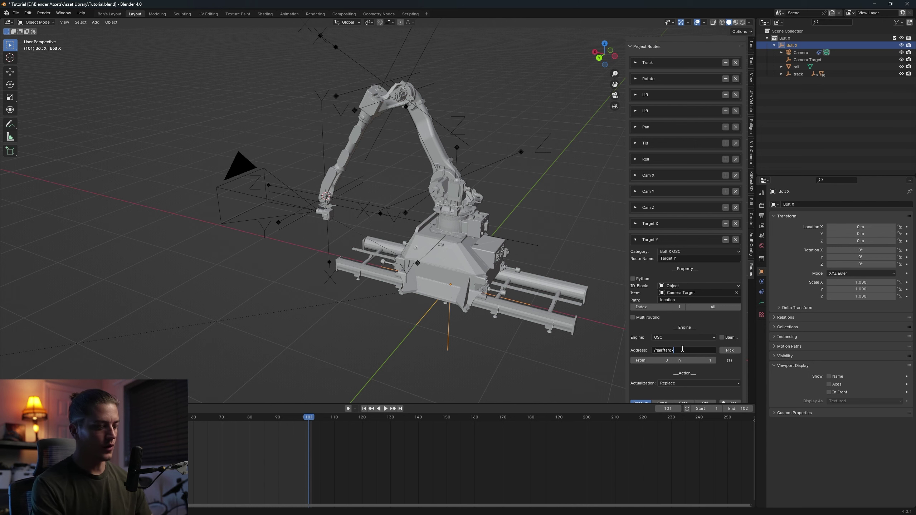
pyautogui.click(637, 240)
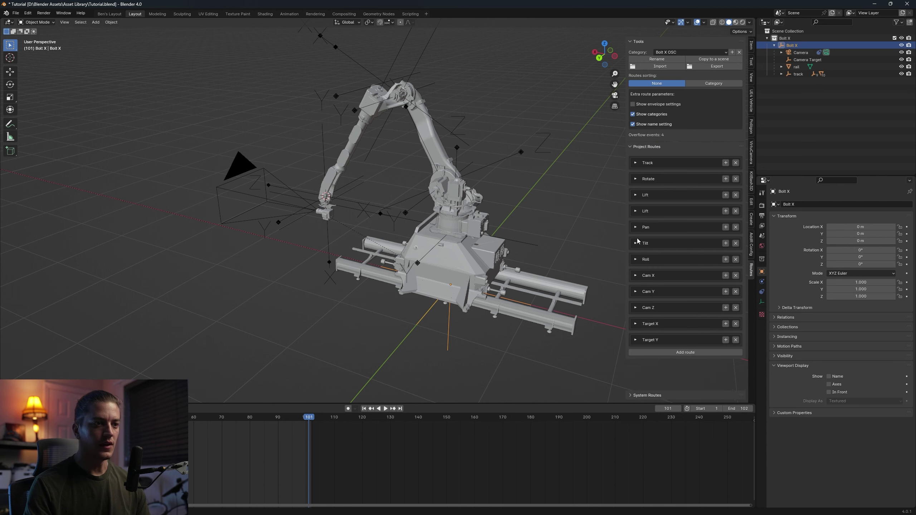
# Duplicate the Target Y route and rename the copy Target Z
pyautogui.click(726, 341)
pyautogui.click(637, 356)
pyautogui.scroll(-3, 638, 357)
pyautogui.click(687, 335)
pyautogui.press('BackSpace')
pyautogui.write('Z')
pyautogui.press('Return')
# Set the Target Z route's index to 2 and its OSC address to /flair/targz, then collapse the route
pyautogui.scroll(-3, 651, 350)
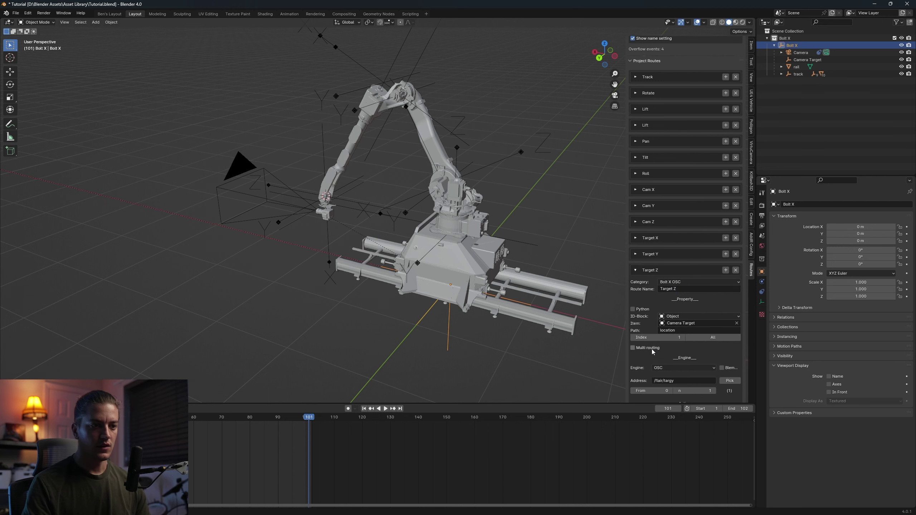
pyautogui.scroll(-2, 651, 350)
pyautogui.click(683, 309)
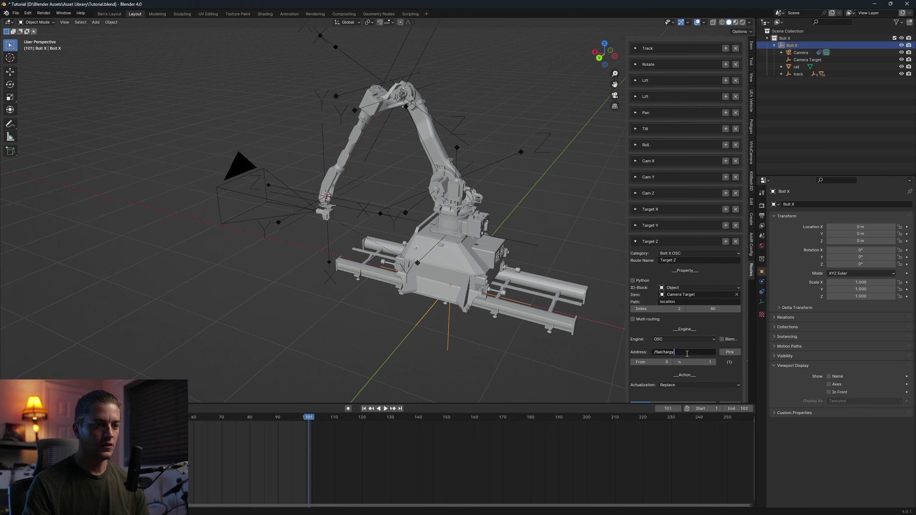
pyautogui.click(636, 242)
pyautogui.scroll(7, 630, 253)
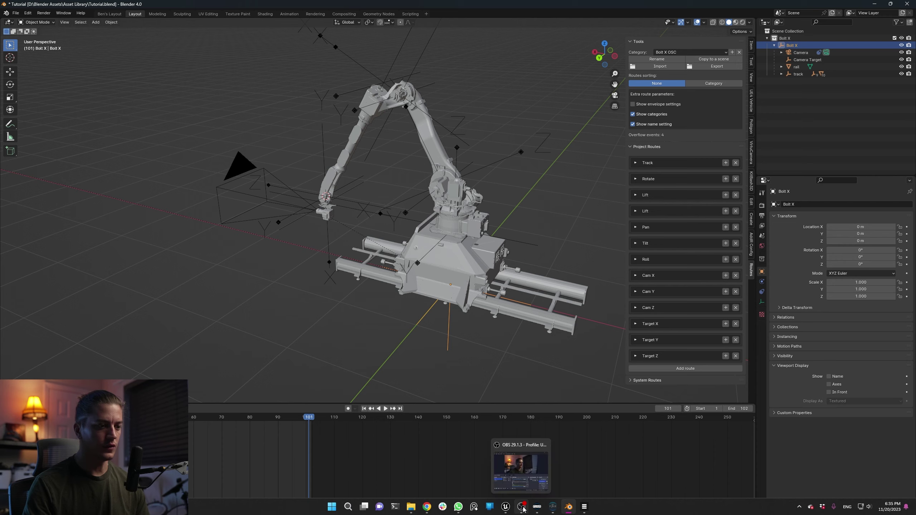
# Switch to Flair and vary the Target distance to test the live Camera Target motion, ending at about 447.5 cm
pyautogui.click(552, 508)
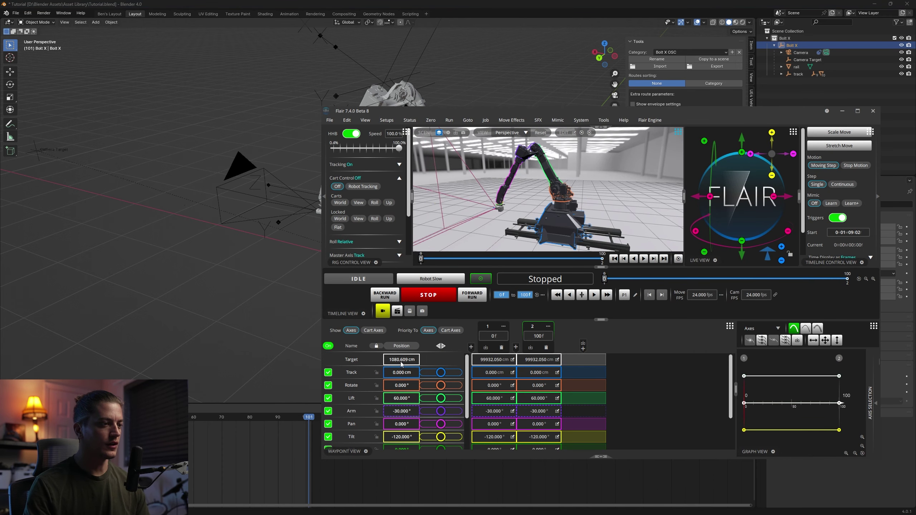
pyautogui.scroll(-5, 401, 360)
pyautogui.scroll(10, 401, 361)
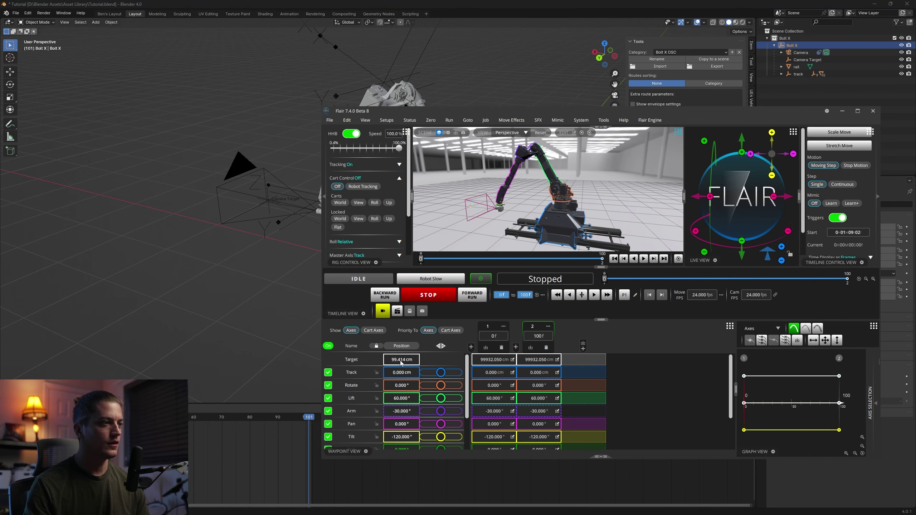
pyautogui.scroll(-7, 401, 361)
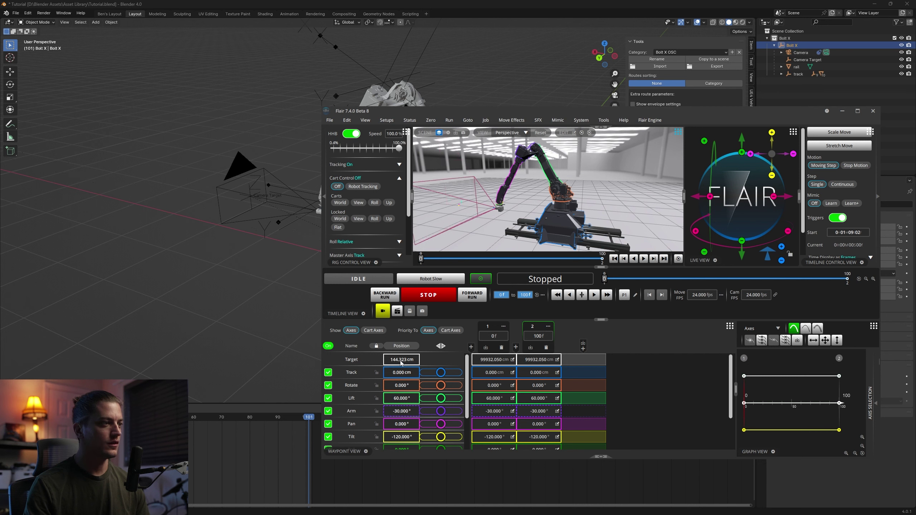
pyautogui.scroll(2, 401, 363)
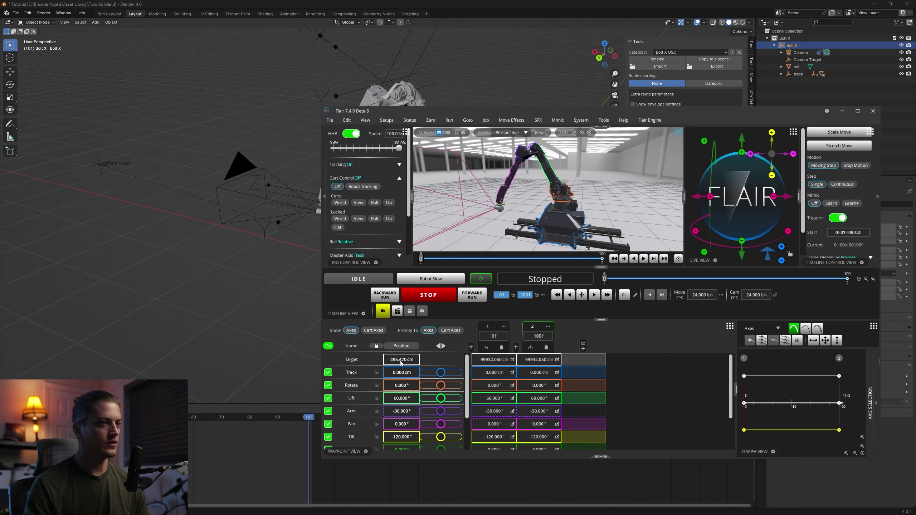
pyautogui.scroll(-3, 402, 363)
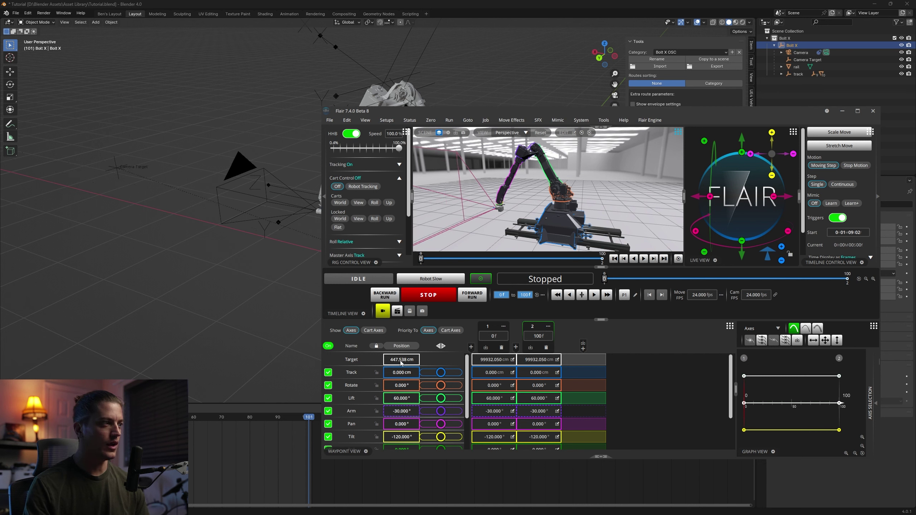
# Test the live link by lowering the Target distance to about 207 cm, enabling View carts, and moving Y Camera to about 50.2 cm
pyautogui.scroll(5, 401, 360)
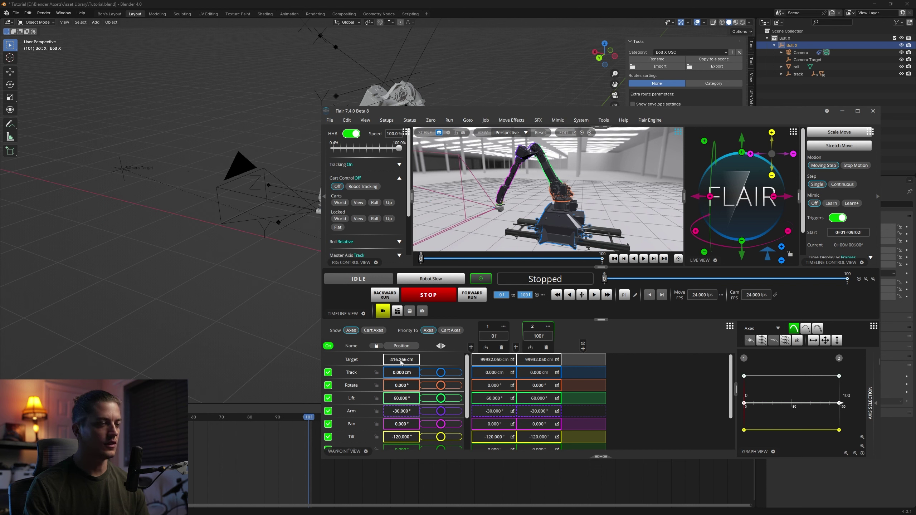
pyautogui.scroll(-5, 401, 361)
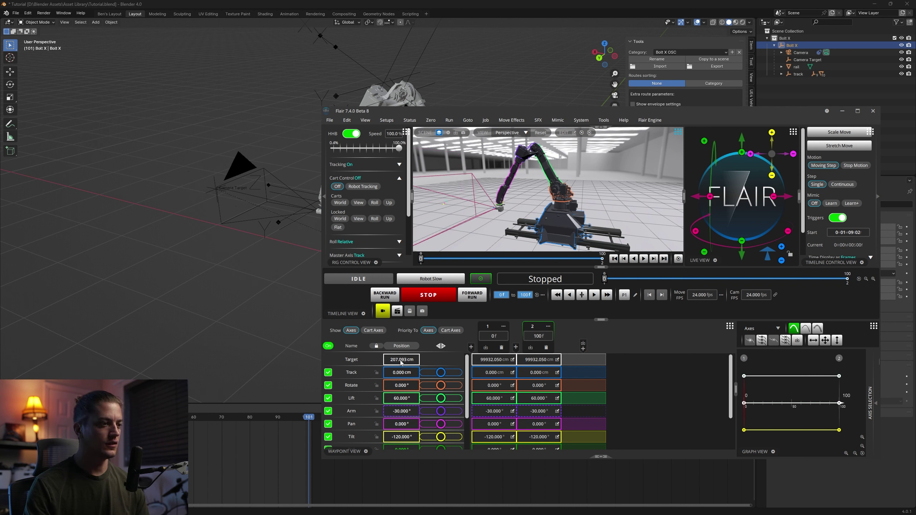
pyautogui.click(359, 203)
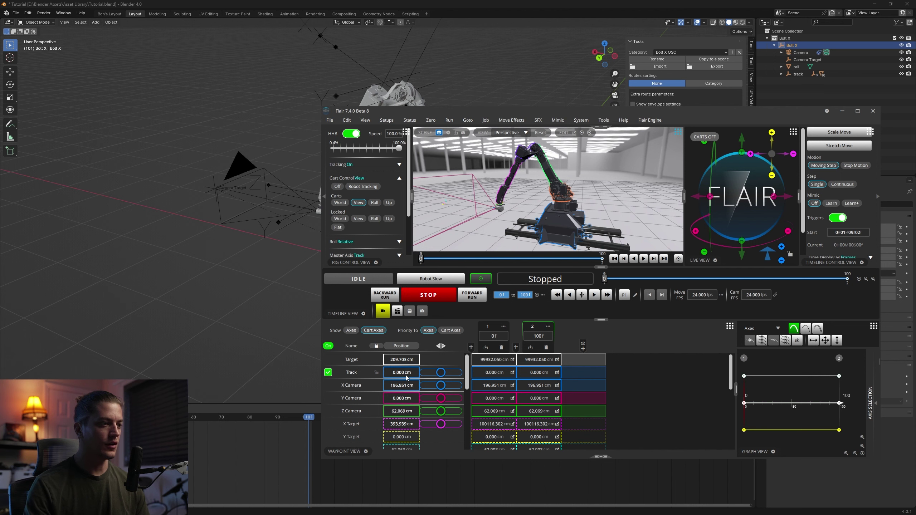
pyautogui.scroll(5, 403, 399)
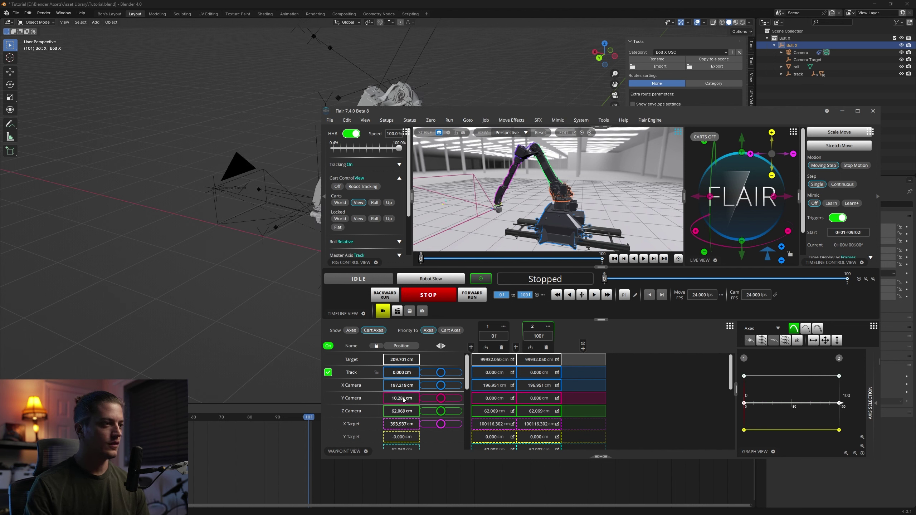
pyautogui.scroll(4, 404, 399)
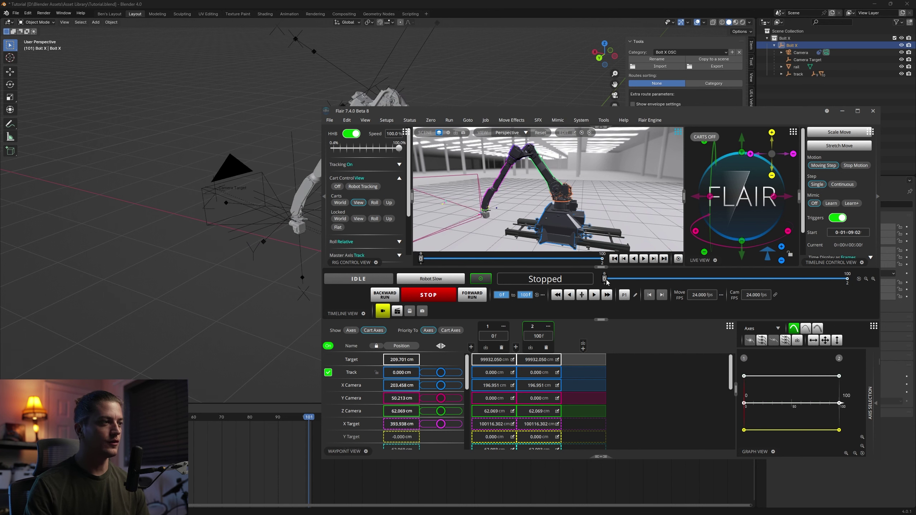
# Return the robot to its starting pose with Lift 60°, Arm -30° and Tilt -120°, and switch back to Blender
pyautogui.click(468, 120)
pyautogui.click(480, 176)
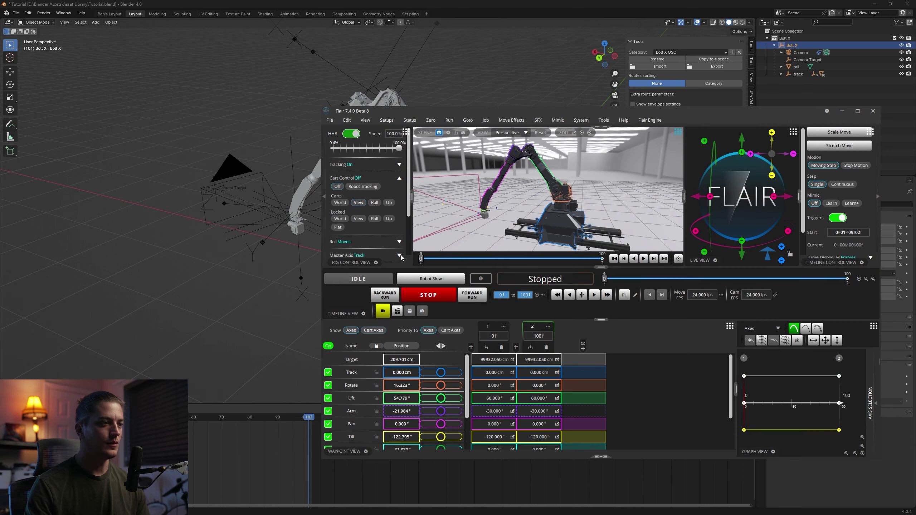
pyautogui.click(386, 295)
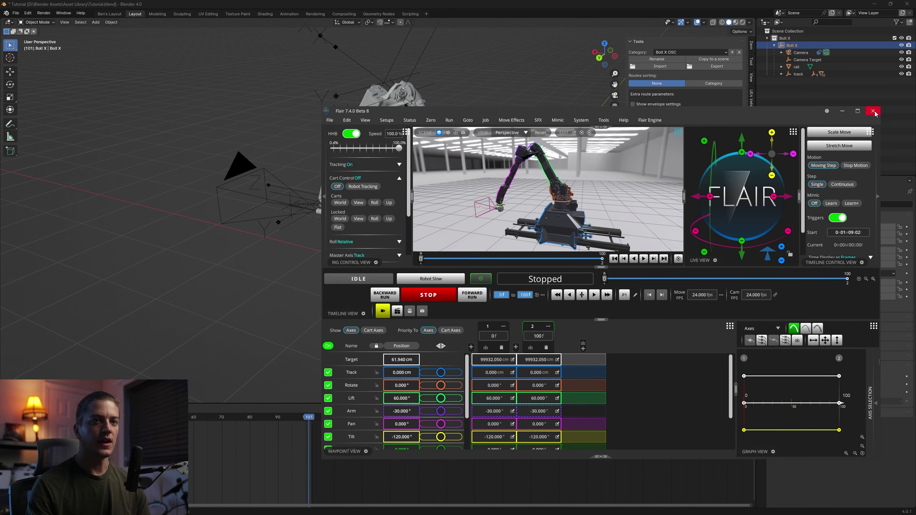
pyautogui.click(843, 111)
# Start exporting the Bolt X OSC category's routes into the AddRoutes folder of the asset library
pyautogui.moveTo(490, 214); pyautogui.dragTo(462, 214, button='middle')
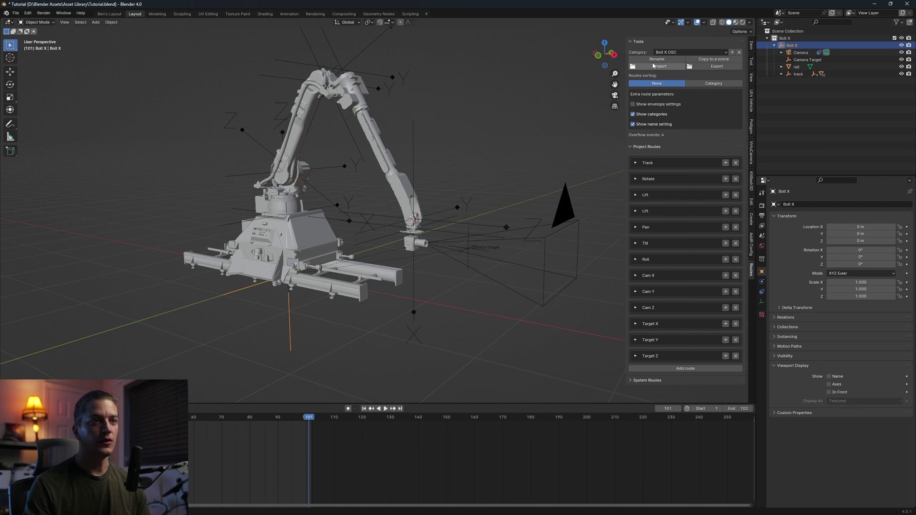
pyautogui.click(680, 52)
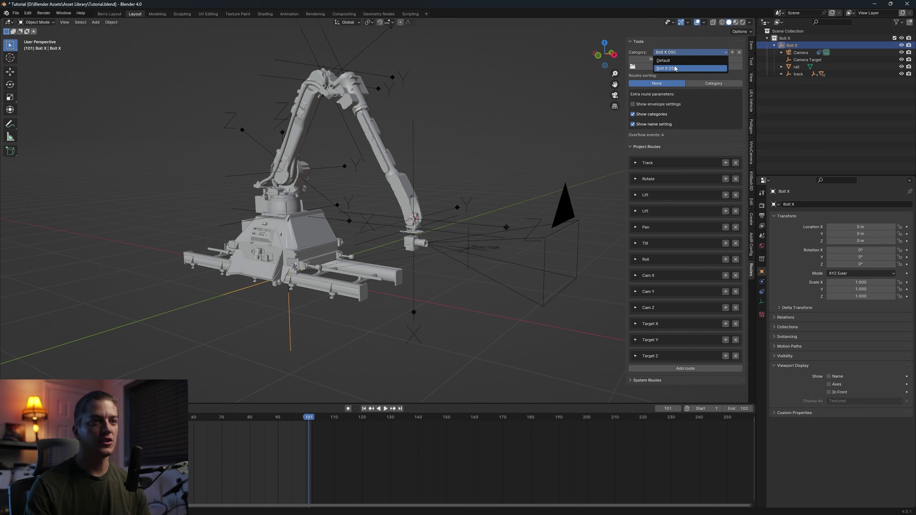
pyautogui.click(672, 69)
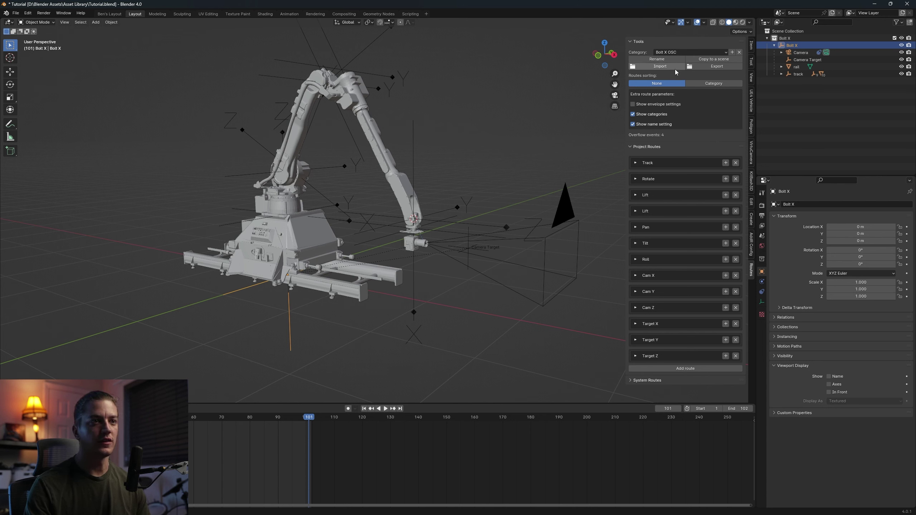
pyautogui.click(713, 66)
pyautogui.doubleClick(382, 184)
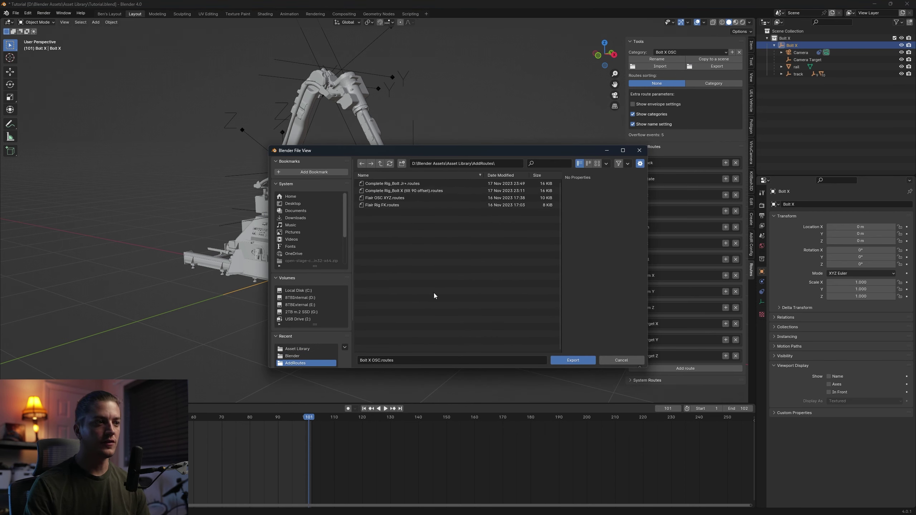
# Name the routes file Complete Rig_Bolt X and export it
pyautogui.click(397, 359)
pyautogui.click(380, 360)
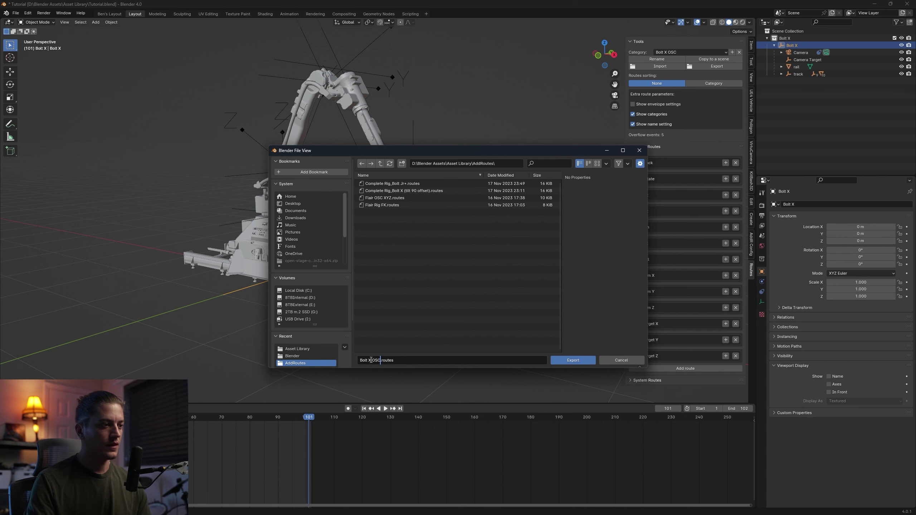
pyautogui.write('Comp')
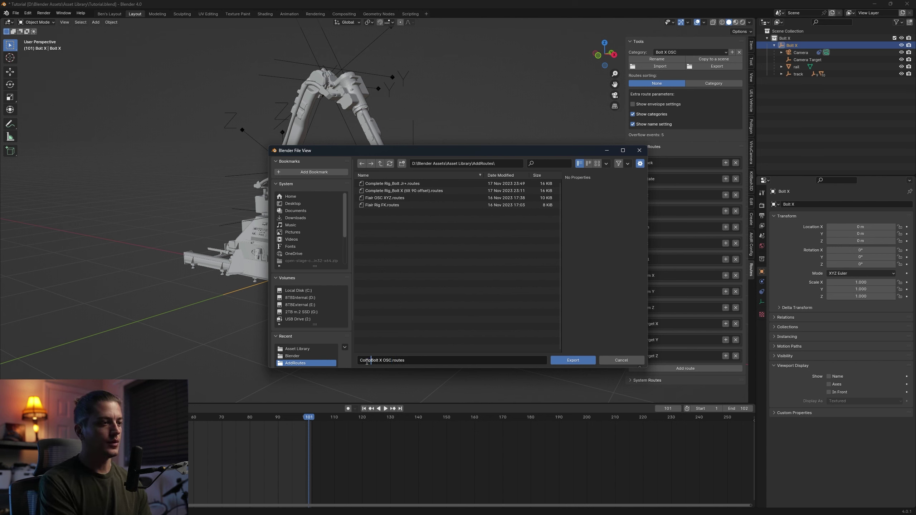
pyautogui.write('lete Rig')
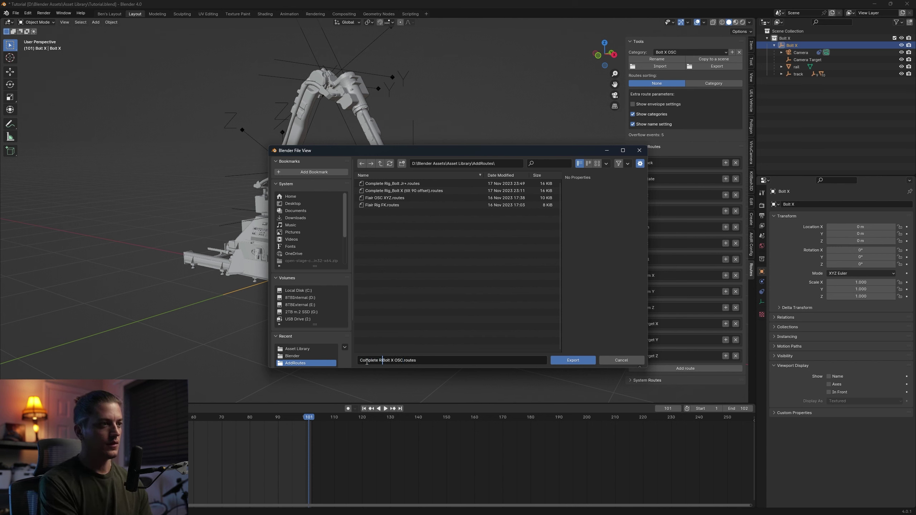
pyautogui.write('_')
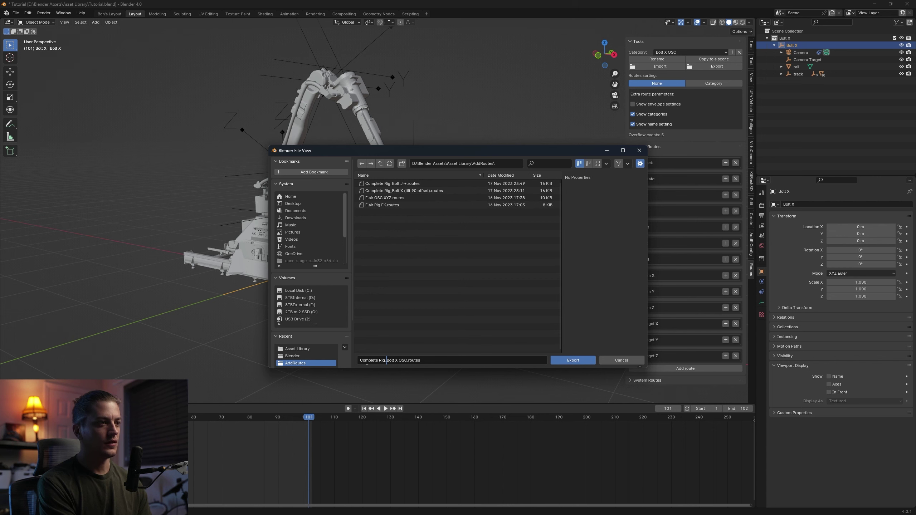
pyautogui.moveTo(399, 361); pyautogui.dragTo(409, 361)
pyautogui.press('BackSpace')
pyautogui.press('BackSpace')
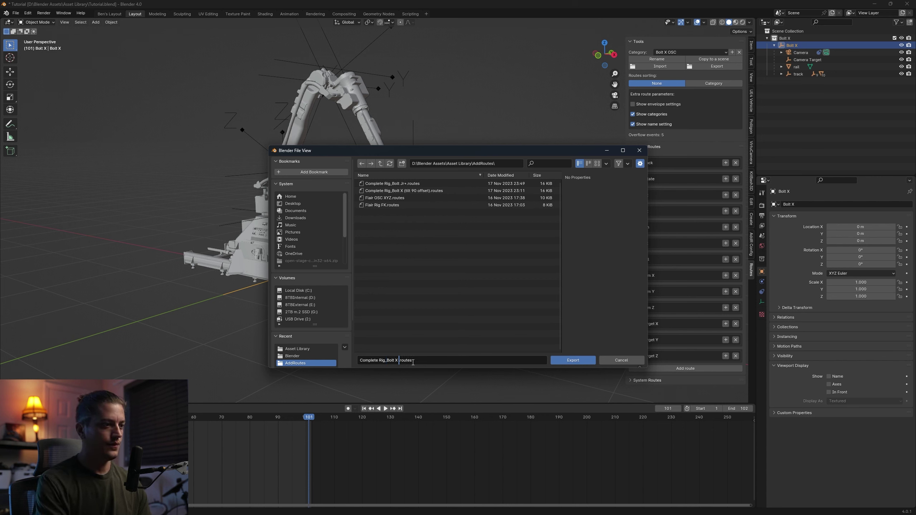
pyautogui.click(573, 361)
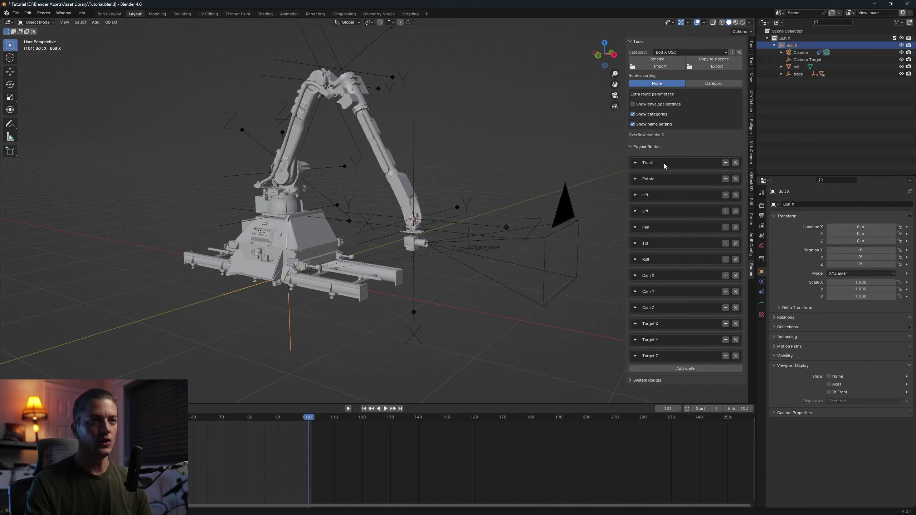
pyautogui.click(678, 52)
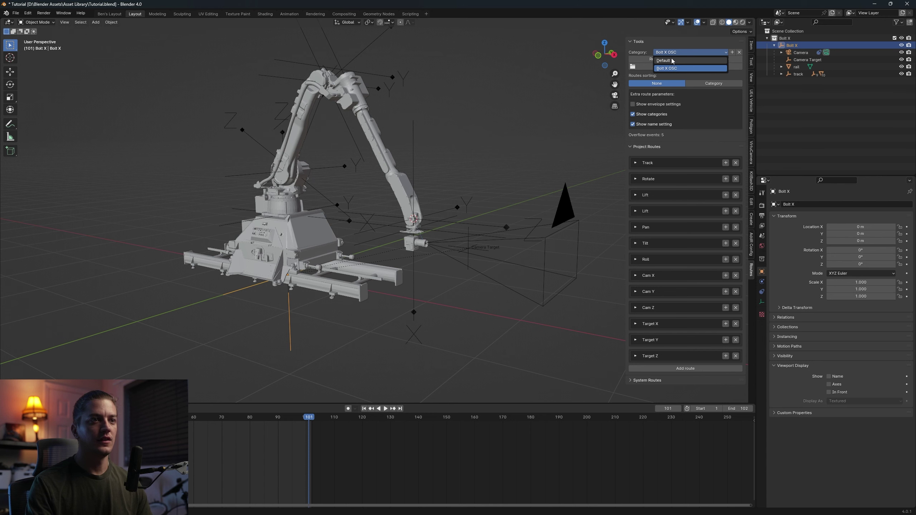
pyautogui.click(670, 53)
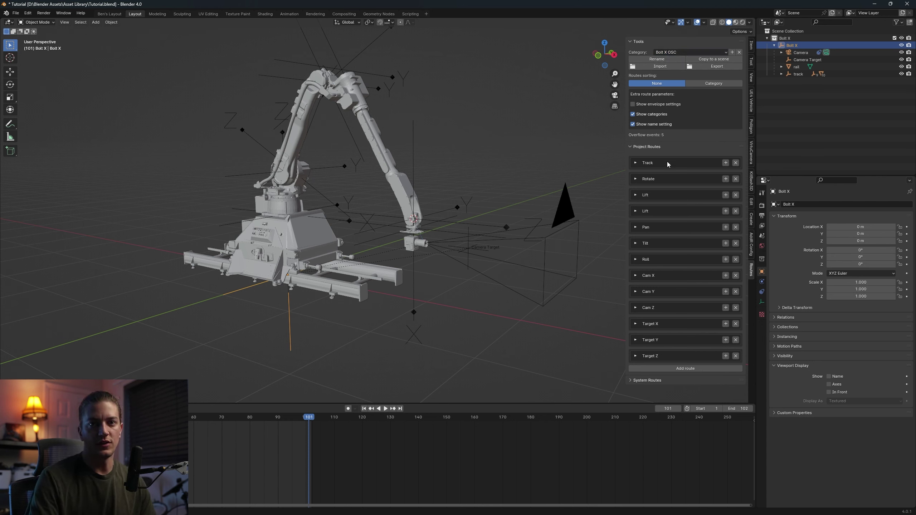
pyautogui.click(679, 53)
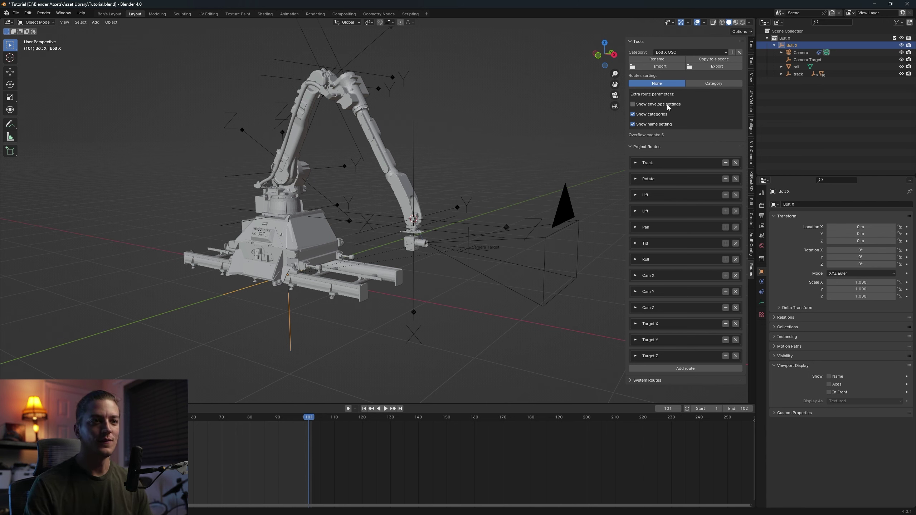
# Copy the base color of the pan arm's axis material into its Viewport Display color
pyautogui.click(547, 159)
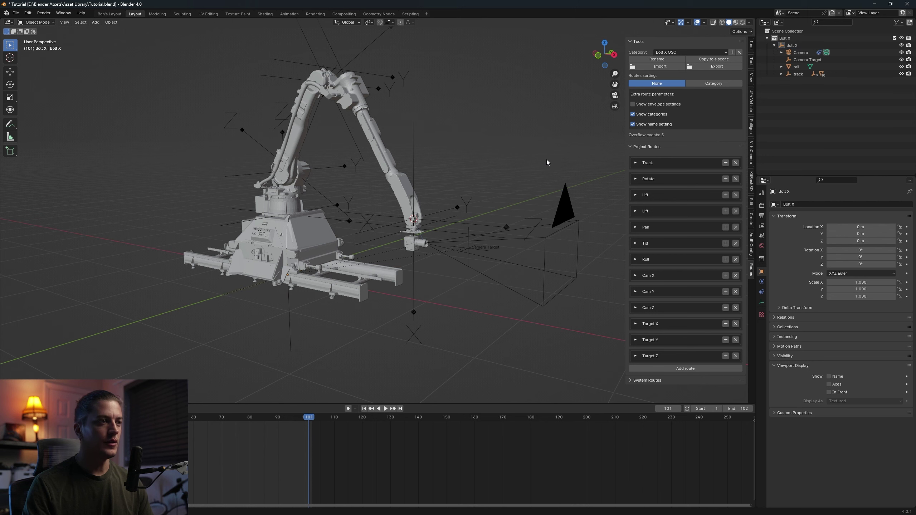
pyautogui.click(365, 153)
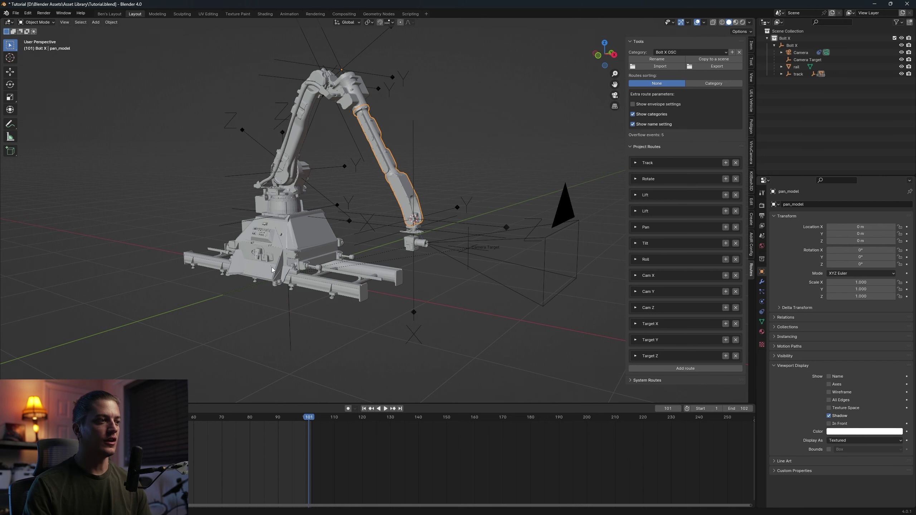
pyautogui.moveTo(372, 235); pyautogui.dragTo(393, 235, button='middle')
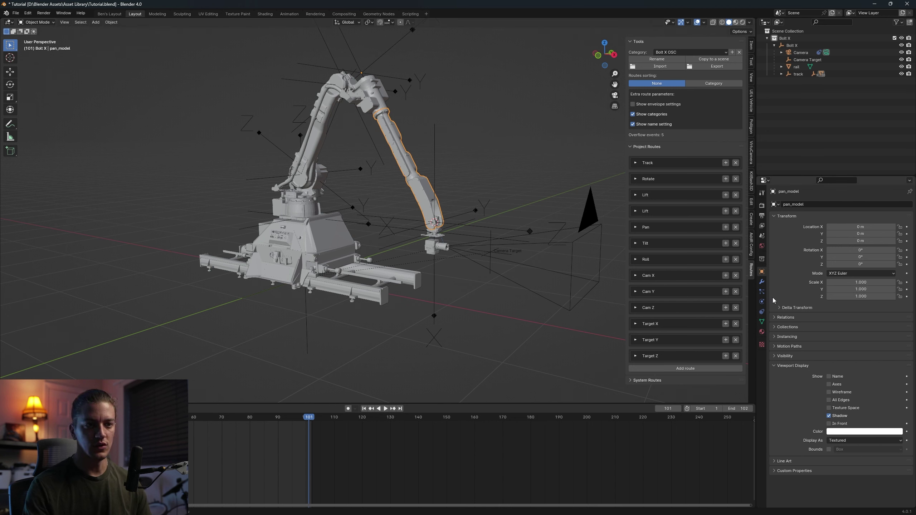
pyautogui.click(761, 332)
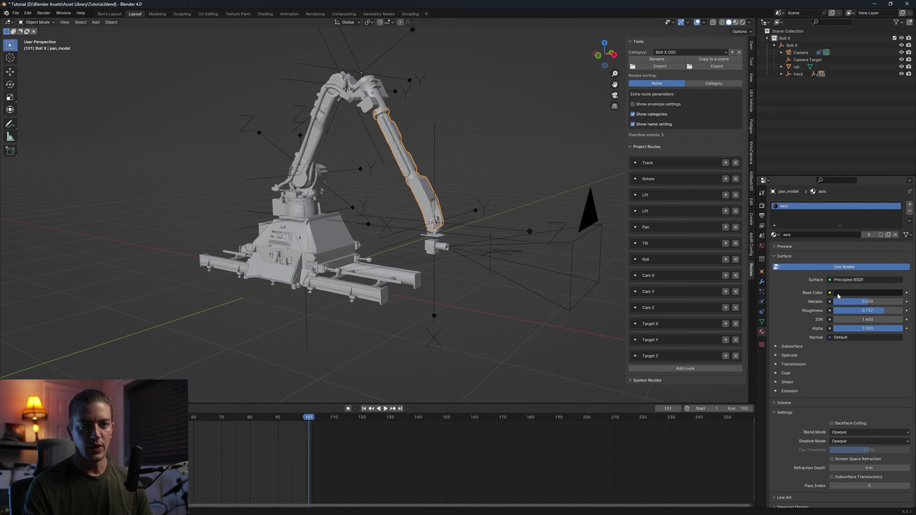
pyautogui.scroll(-1, 807, 326)
pyautogui.scroll(1, 806, 327)
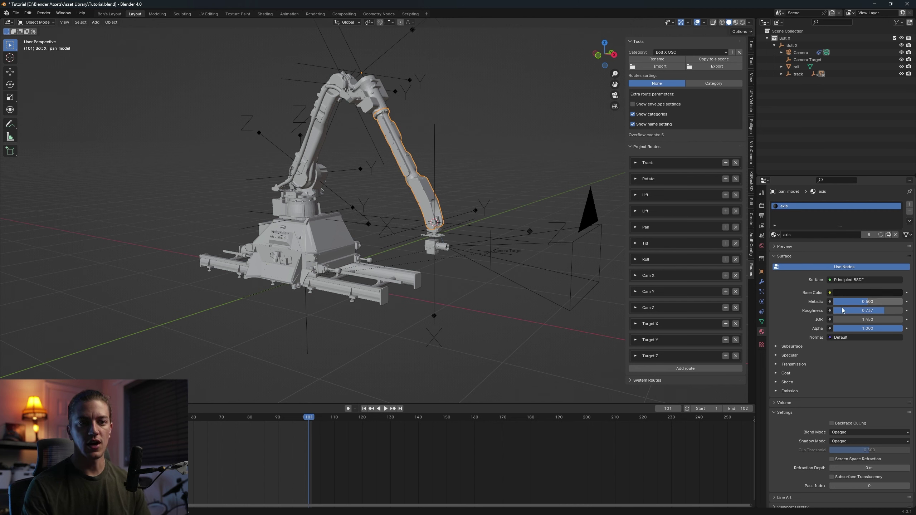
pyautogui.scroll(-1, 801, 361)
pyautogui.click(778, 495)
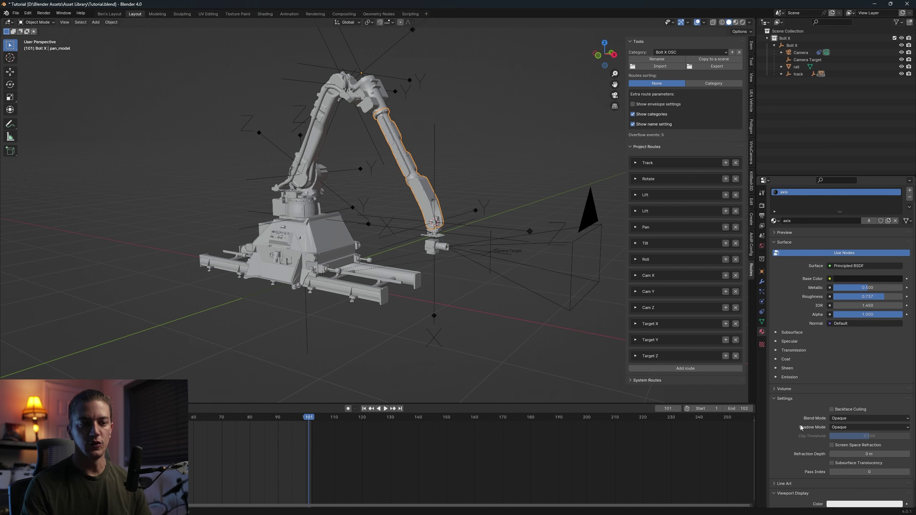
pyautogui.scroll(-2, 818, 460)
pyautogui.hotkey('ctrl', 'v')
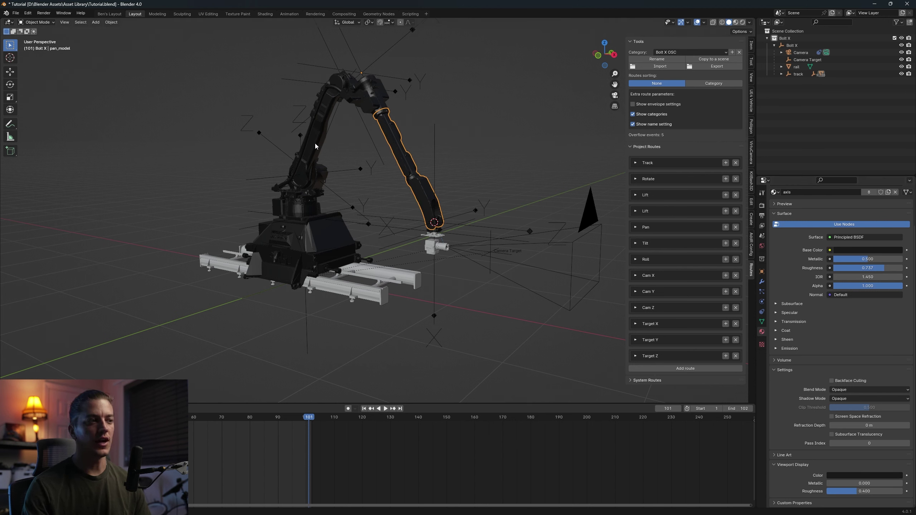
# Copy each material's base color into its Viewport Display color for the mount, camera and rail
pyautogui.click(437, 238)
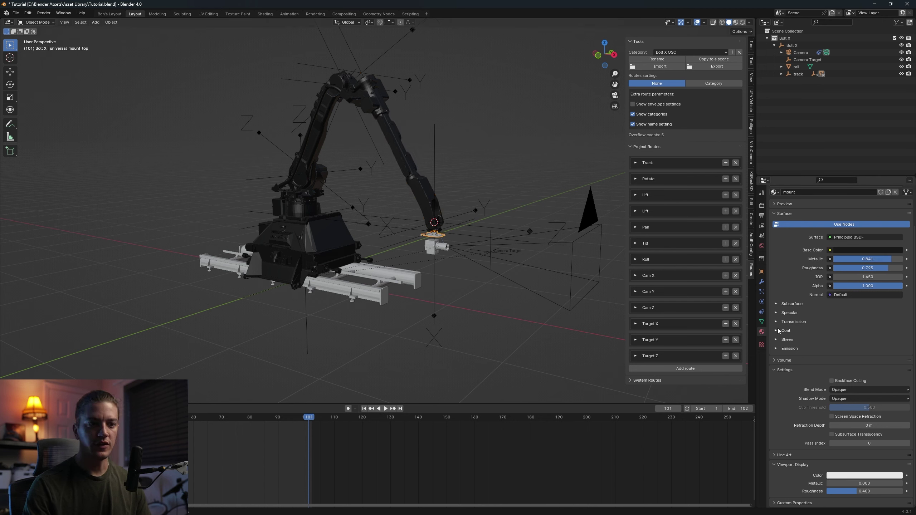
pyautogui.hotkey('ctrl', 'c')
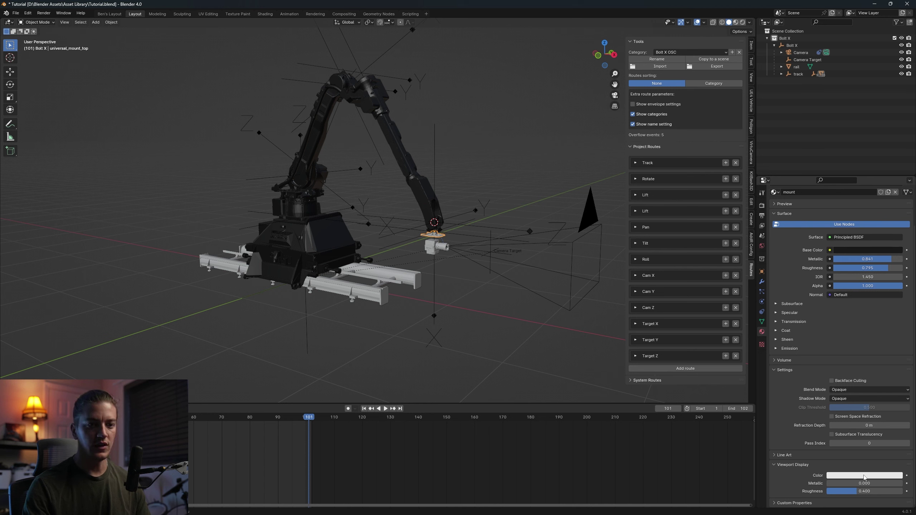
pyautogui.hotkey('ctrl', 'v')
pyautogui.click(435, 247)
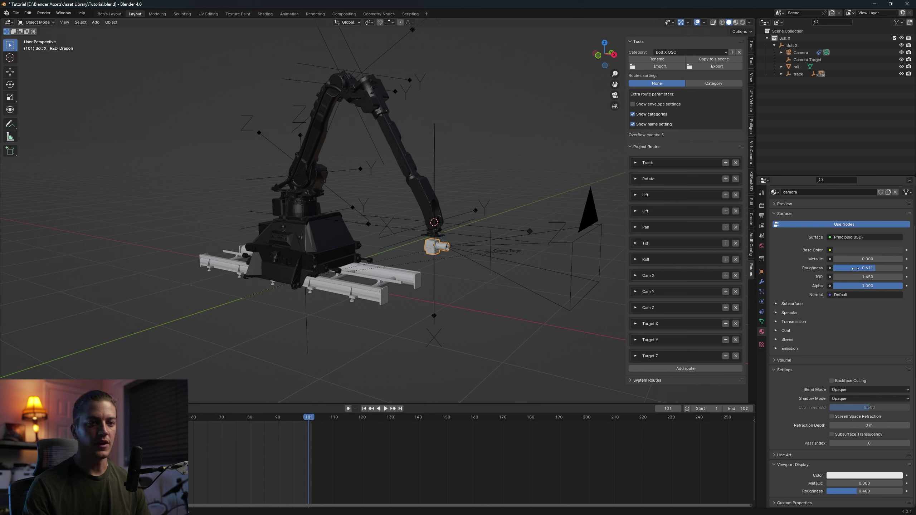
pyautogui.hotkey('ctrl', 'v')
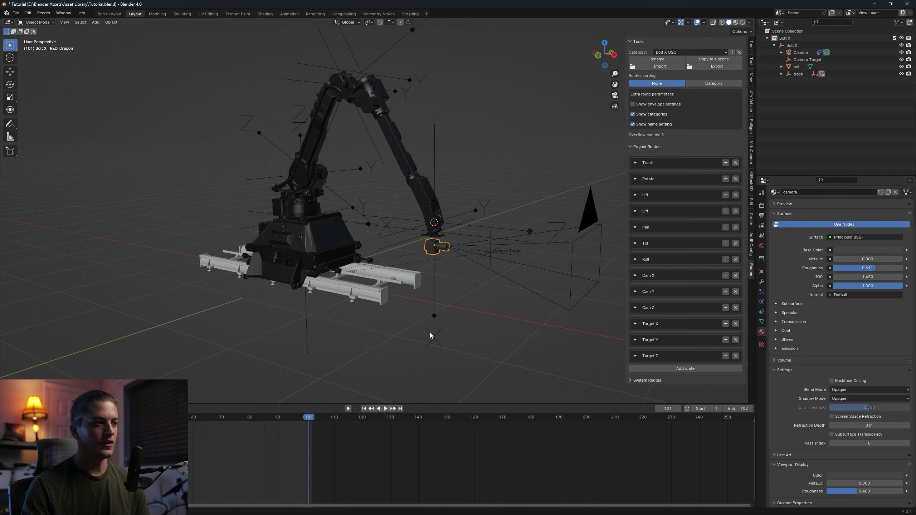
pyautogui.click(394, 281)
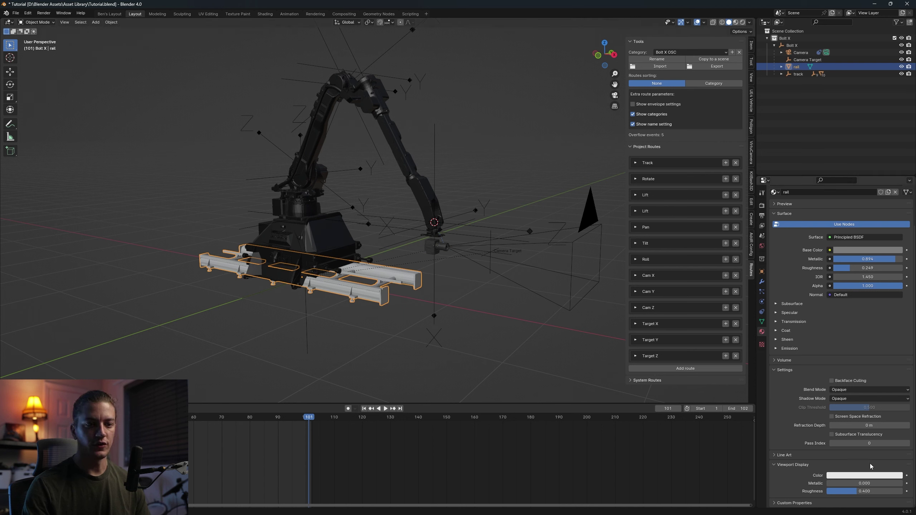
pyautogui.hotkey('ctrl', 'v')
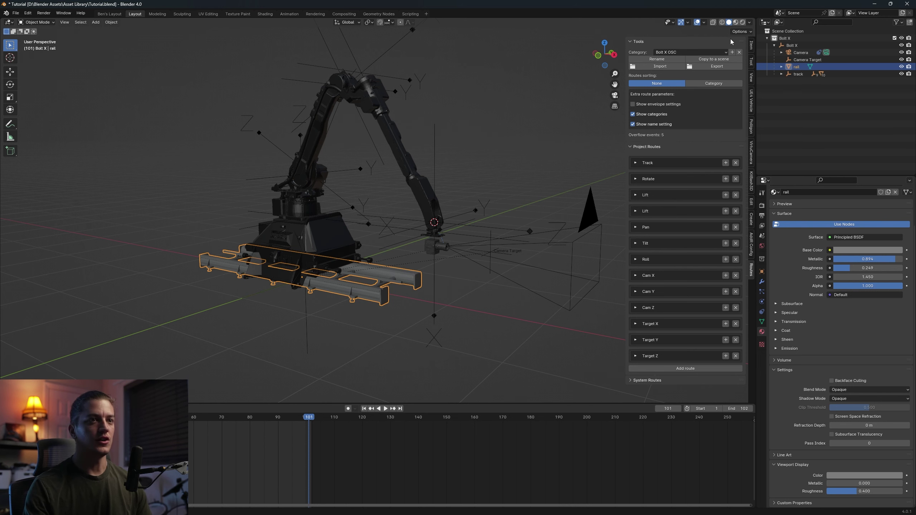
# Split the 3D viewport vertically and turn the new narrow area beside it into an Asset Browser
pyautogui.moveTo(3, 19); pyautogui.dragTo(211, 24)
pyautogui.click(8, 23)
pyautogui.click(9, 23)
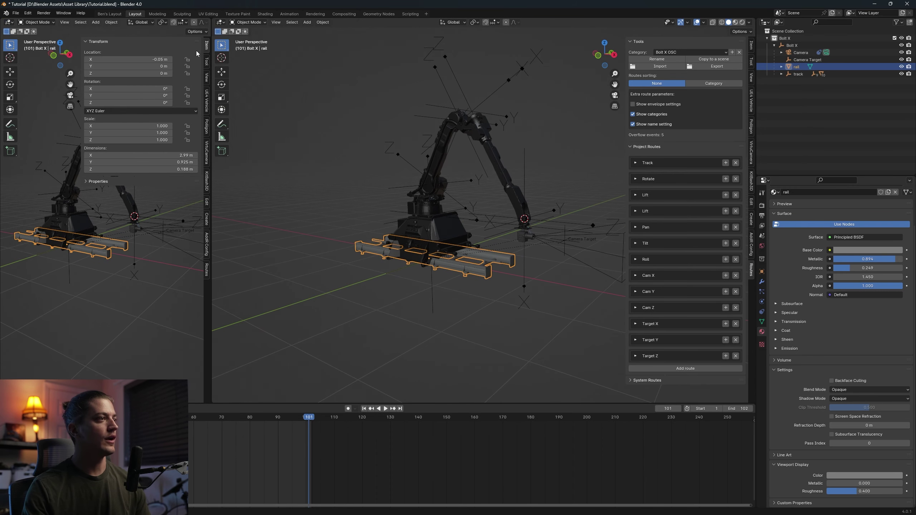
pyautogui.click(8, 23)
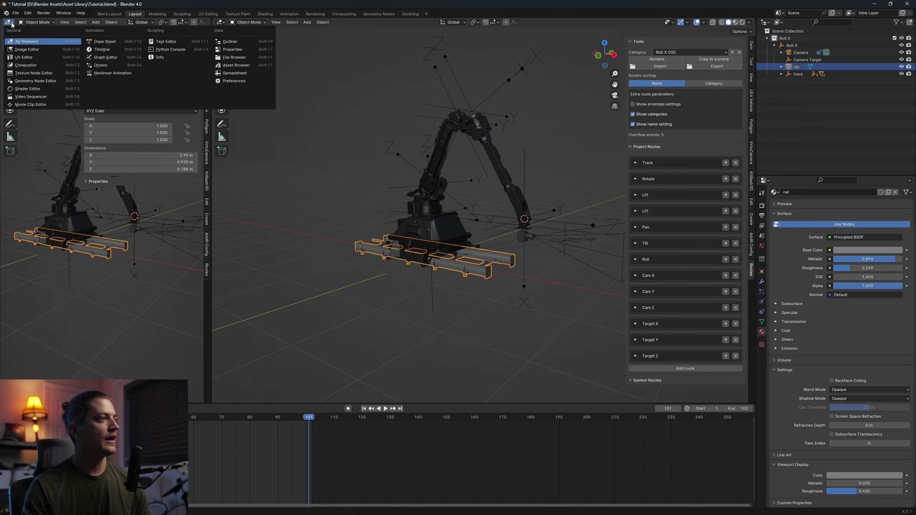
pyautogui.click(235, 65)
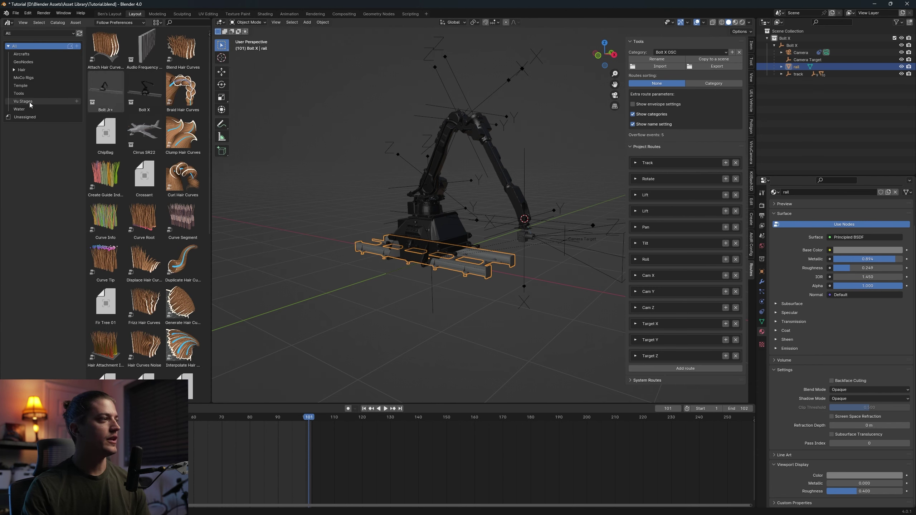
# Switch the asset library to Current File and add a top-level catalog named Tutorial
pyautogui.click(28, 79)
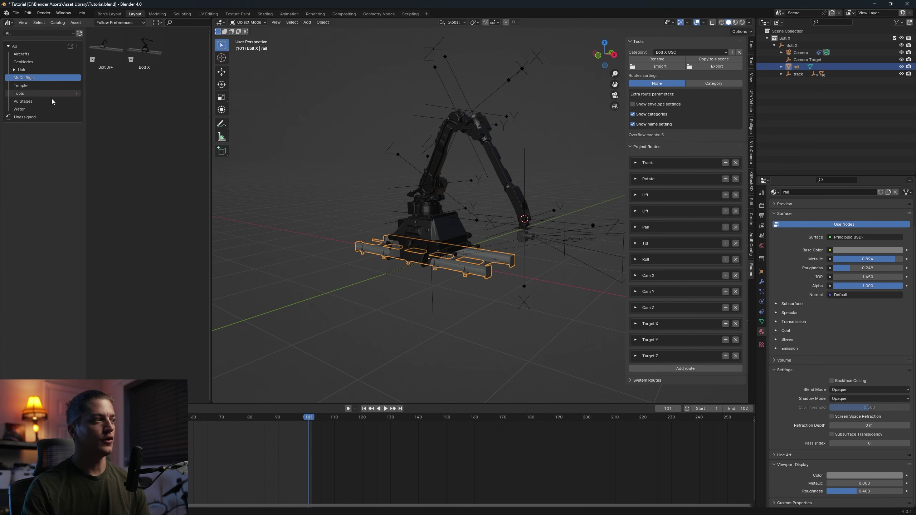
pyautogui.click(35, 116)
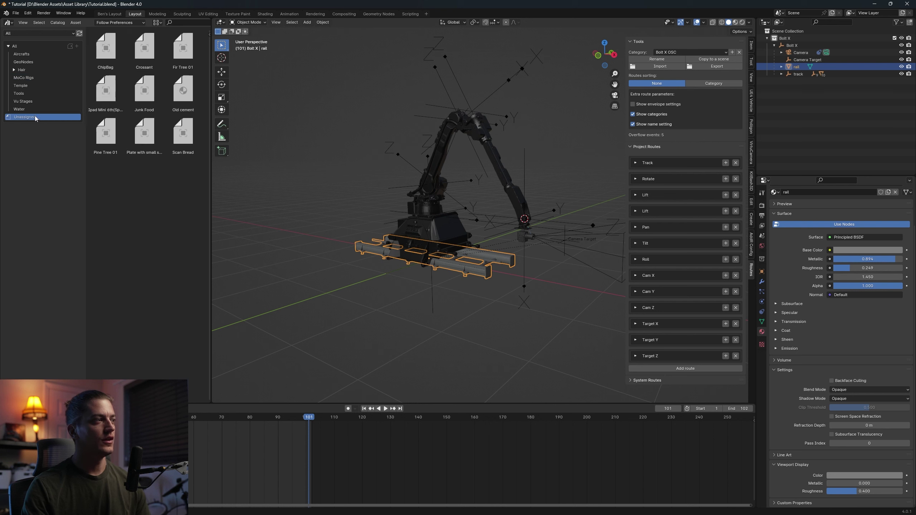
pyautogui.click(70, 33)
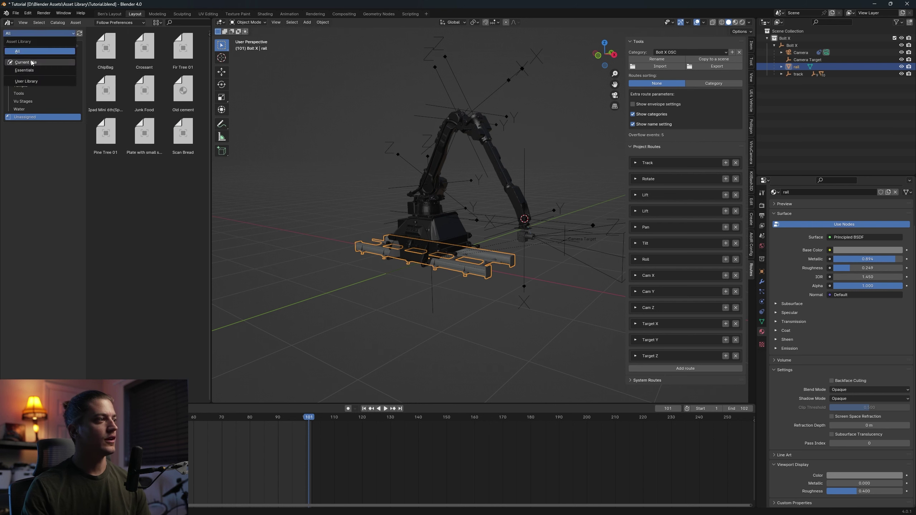
pyautogui.click(65, 62)
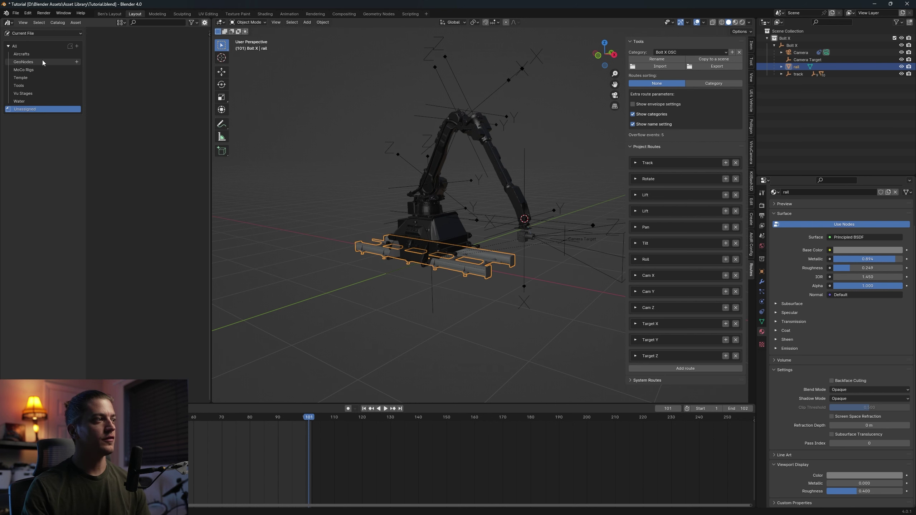
pyautogui.click(77, 46)
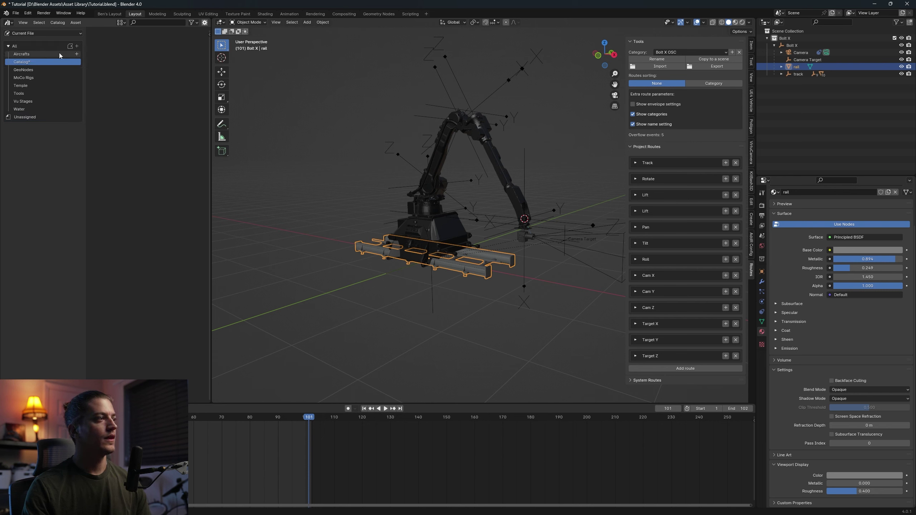
pyautogui.write('Tu')
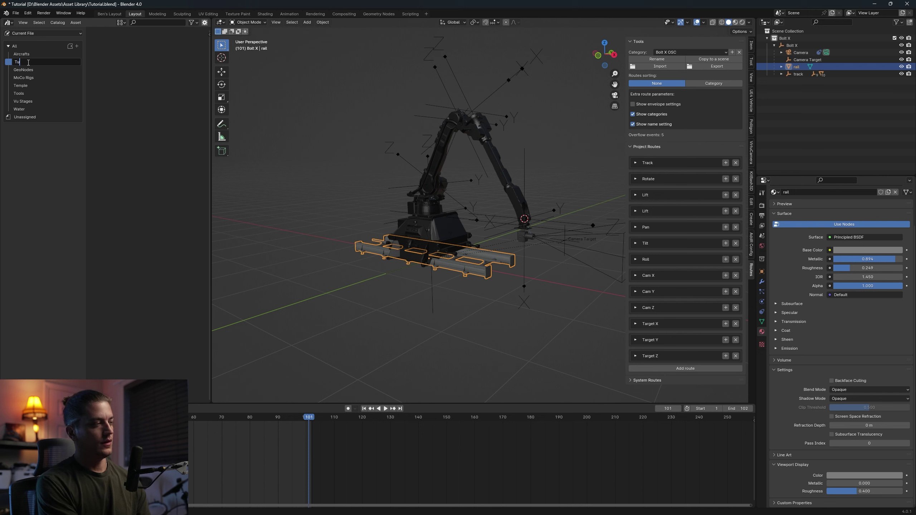
pyautogui.write('torial')
pyautogui.press('Return')
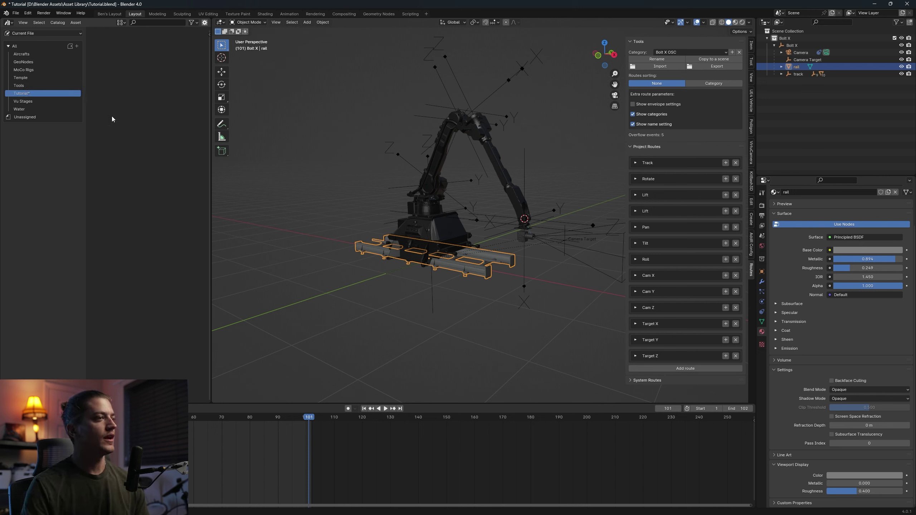
# Save the project as Tutorial.blend in the Asset Library folder, overwriting the existing file
pyautogui.click(19, 17)
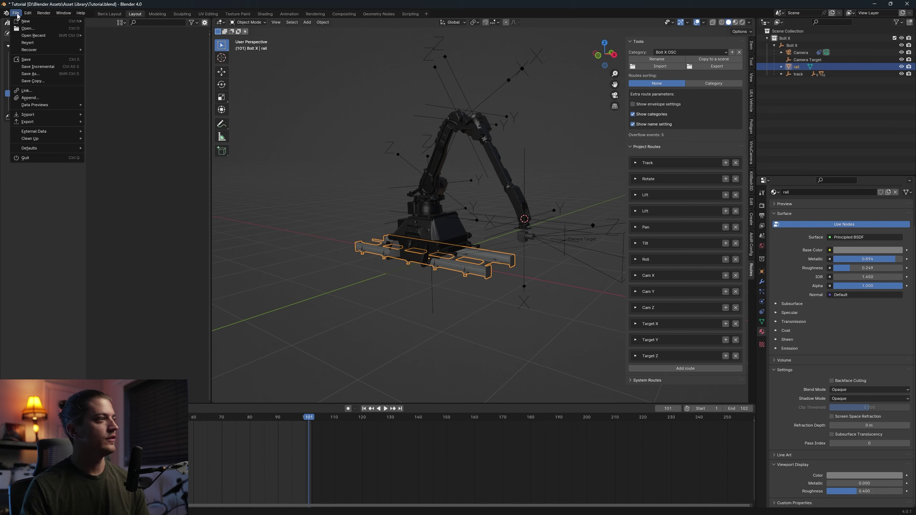
pyautogui.click(30, 73)
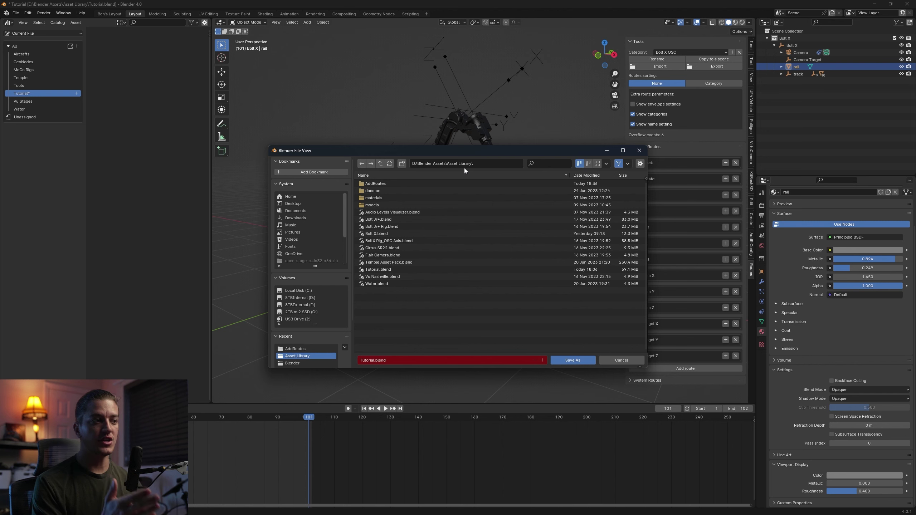
pyautogui.click(573, 360)
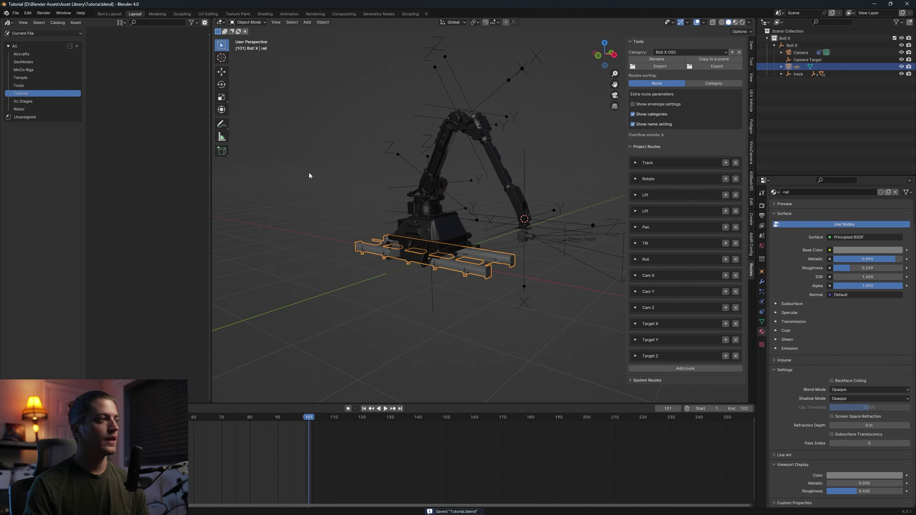
# Mark the Bolt X collection as an asset
pyautogui.click(791, 39)
pyautogui.rightClick(789, 39)
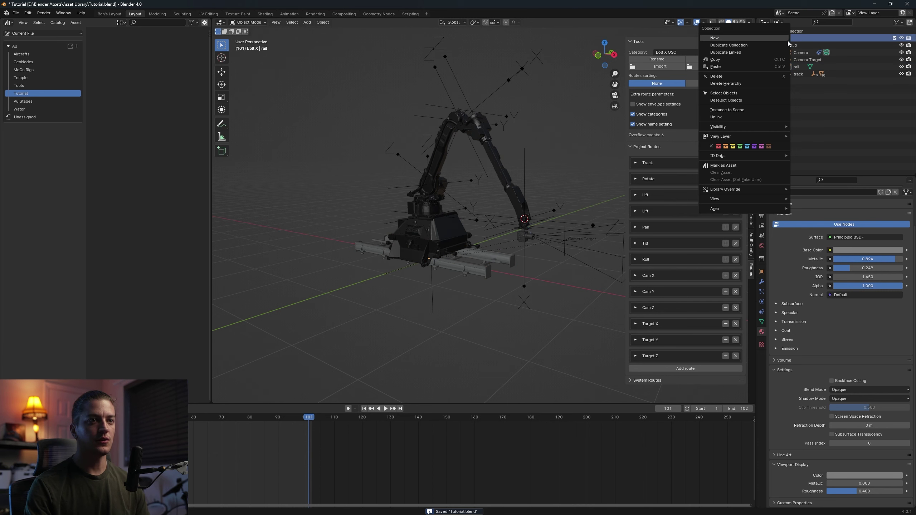
pyautogui.click(736, 164)
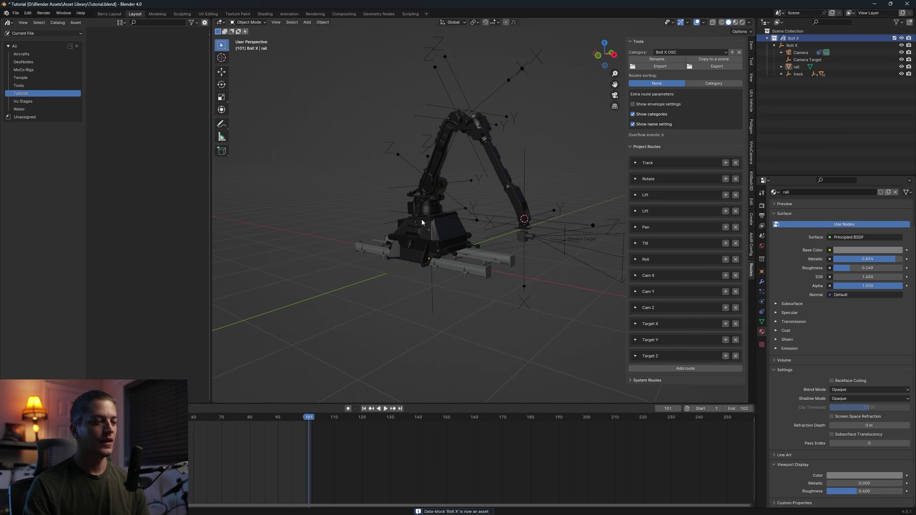
# Move the Bolt X asset from Unassigned into the Tutorial catalog and save the file
pyautogui.click(35, 118)
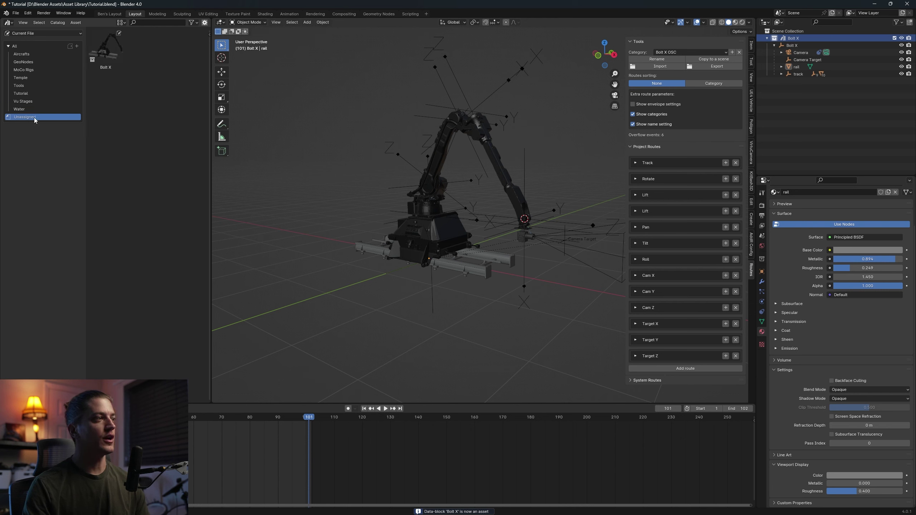
pyautogui.moveTo(99, 63); pyautogui.dragTo(33, 91)
pyautogui.click(29, 93)
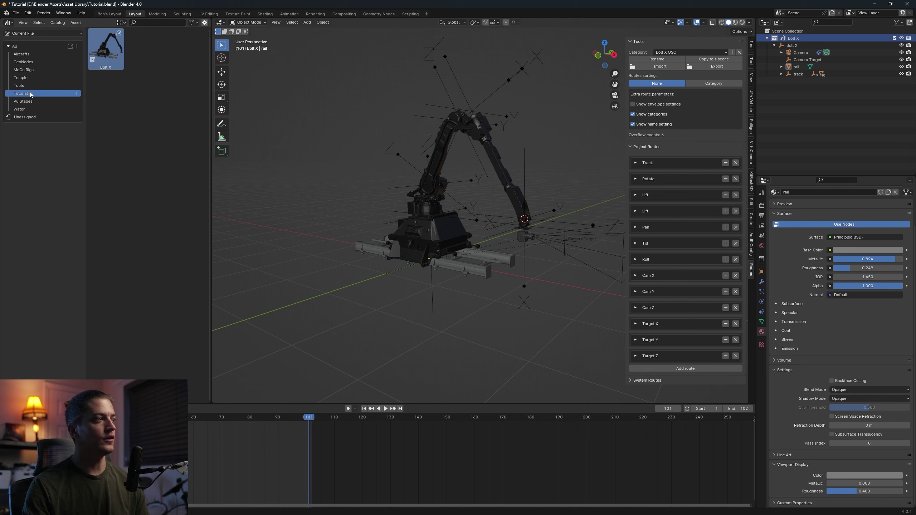
pyautogui.hotkey('ctrl', 's')
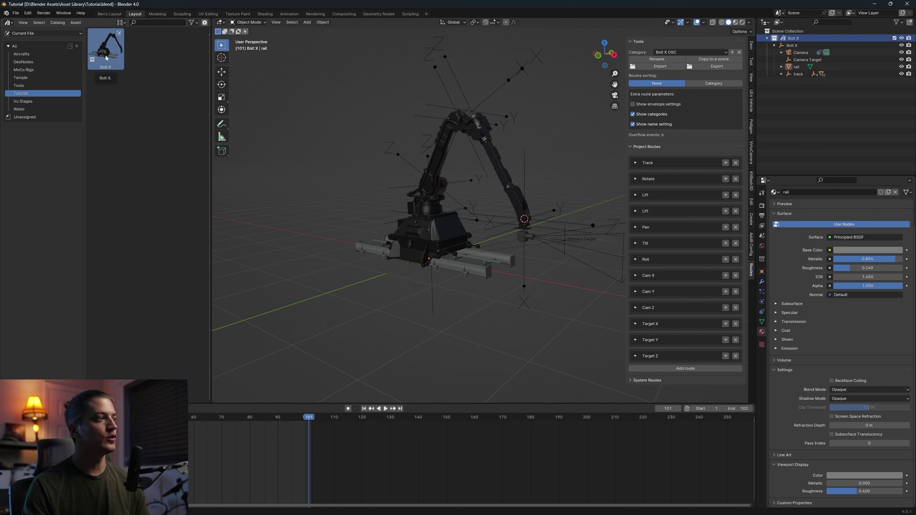
# Check the User Library's folder path under the File Paths preferences
pyautogui.click(28, 13)
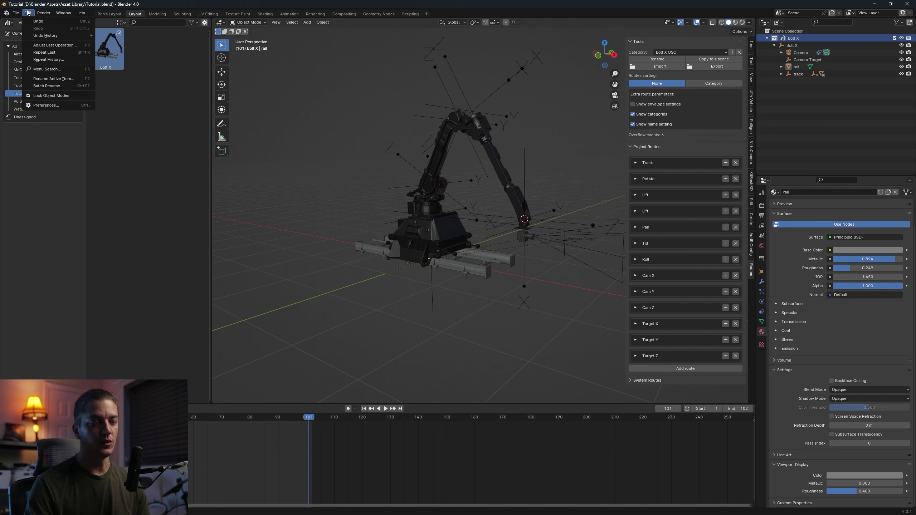
pyautogui.click(46, 105)
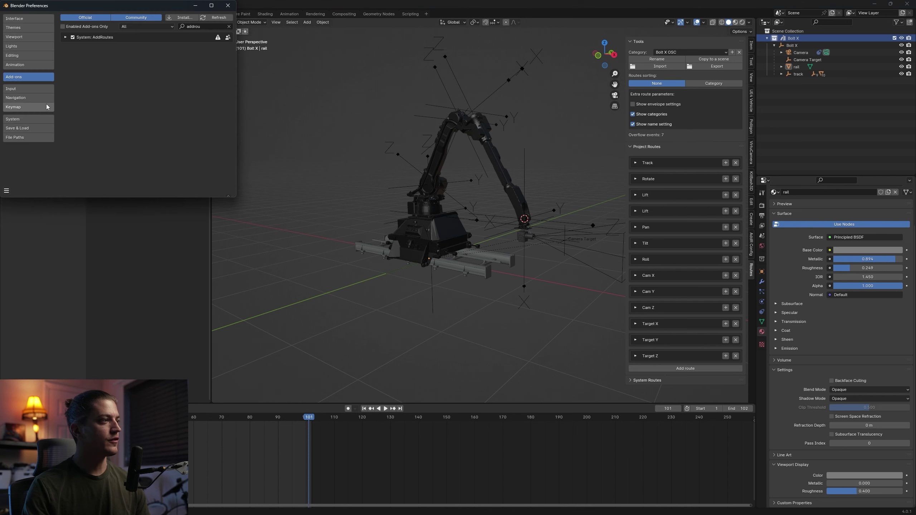
pyautogui.click(30, 137)
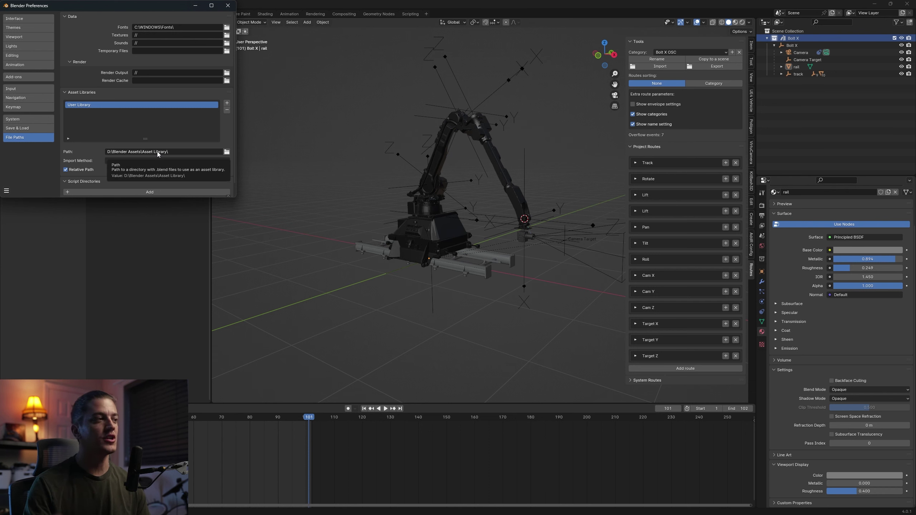
pyautogui.click(227, 5)
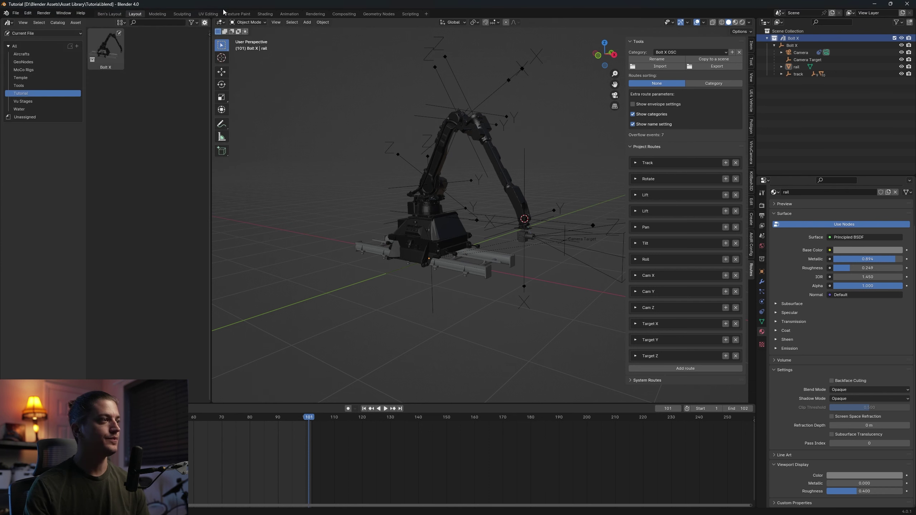
pyautogui.click(109, 50)
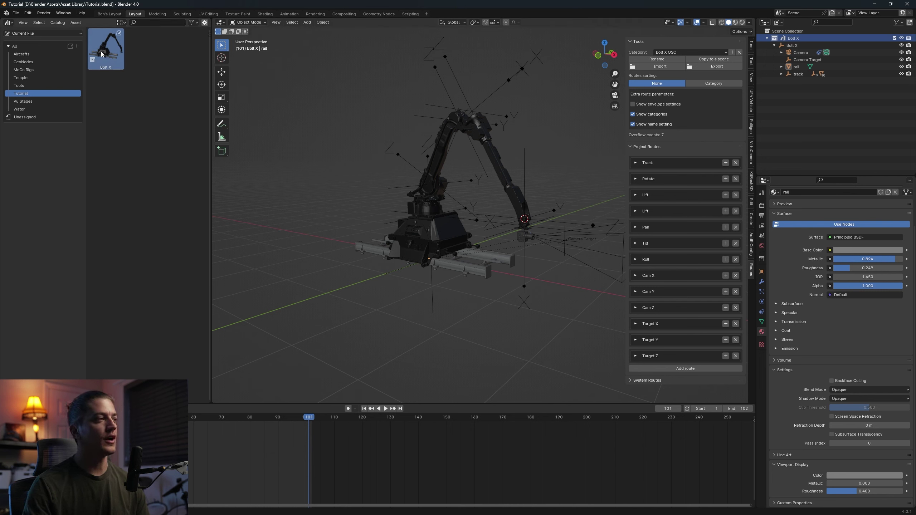
# Create a new General file and delete its default camera, cube and light
pyautogui.click(16, 13)
pyautogui.moveTo(33, 24)
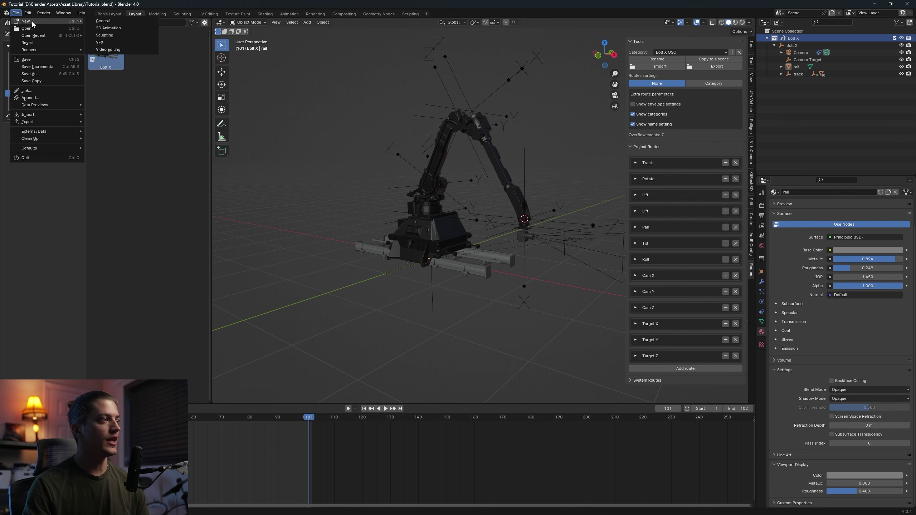
pyautogui.click(105, 21)
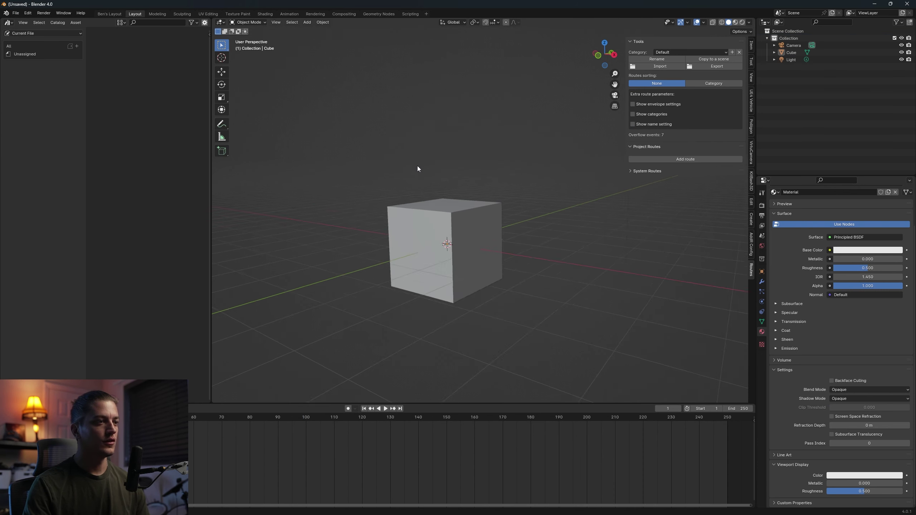
pyautogui.scroll(-3, 417, 168)
pyautogui.moveTo(456, 176); pyautogui.dragTo(448, 194, button='middle')
pyautogui.scroll(-3, 448, 193)
pyautogui.press('a')
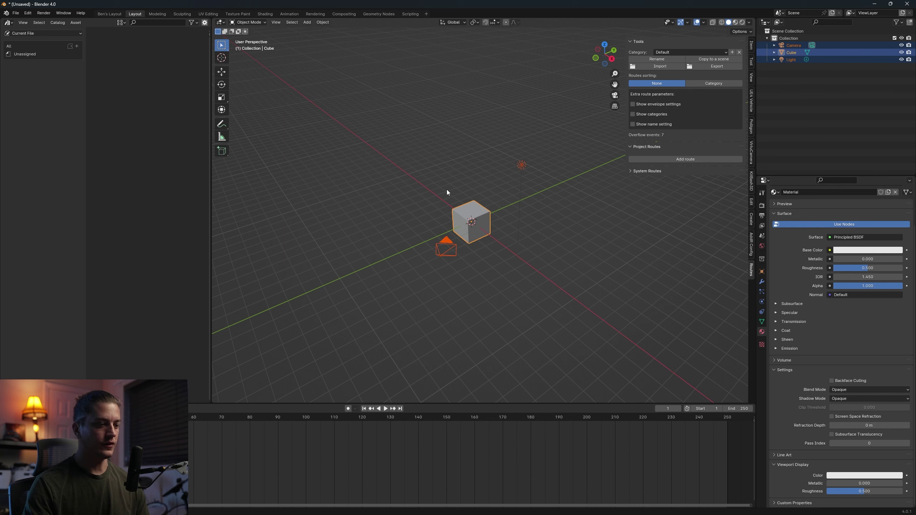
pyautogui.press('Delete')
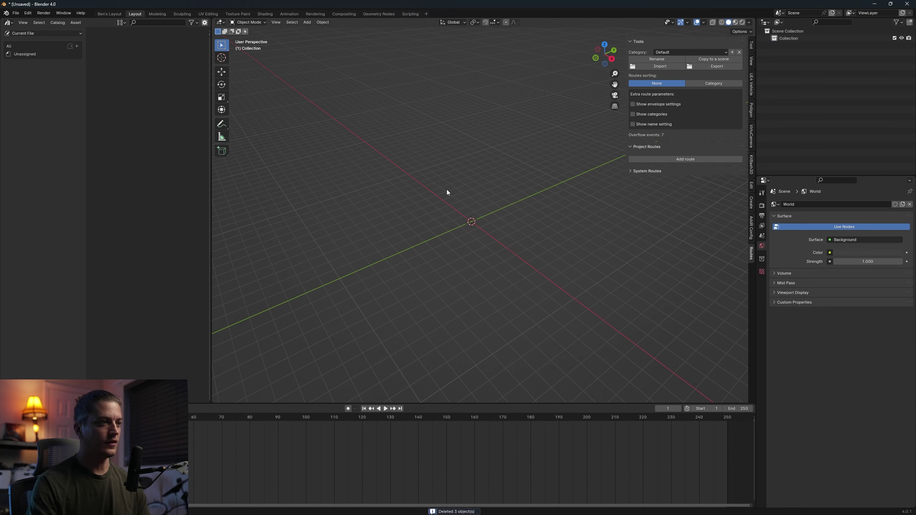
# Switch the Asset Browser's library to All
pyautogui.click(36, 33)
pyautogui.click(26, 52)
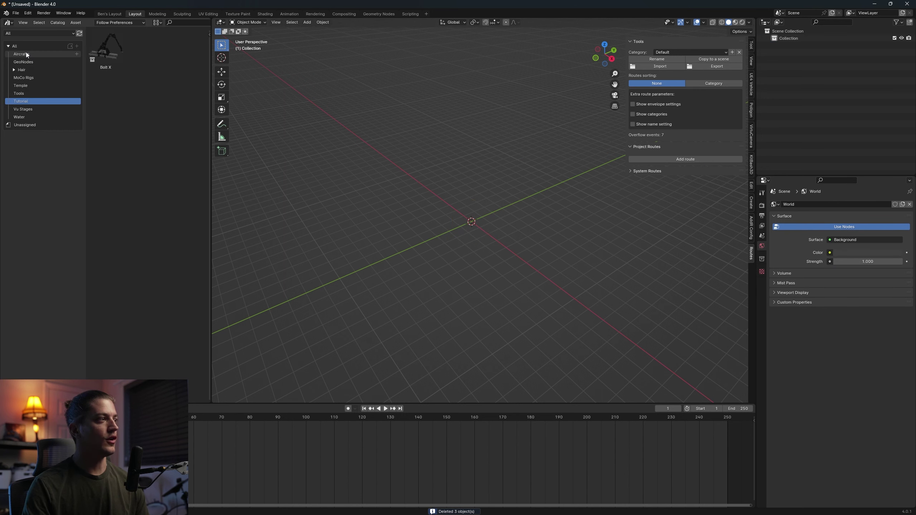
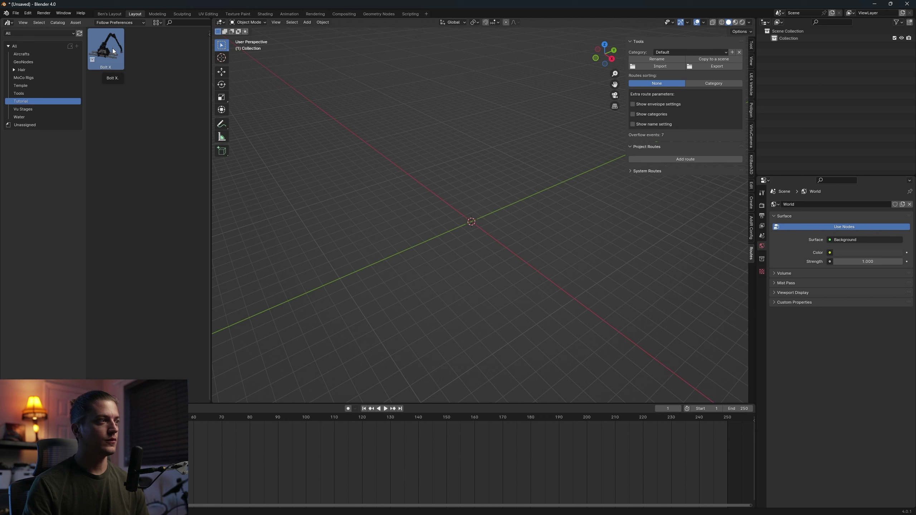
# Place the Bolt X asset from the Tutorial catalog into the scene and inspect its hierarchy in the Outliner
pyautogui.moveTo(107, 53); pyautogui.dragTo(482, 206)
pyautogui.moveTo(498, 221); pyautogui.dragTo(498, 250, button='middle')
pyautogui.scroll(4, 505, 204)
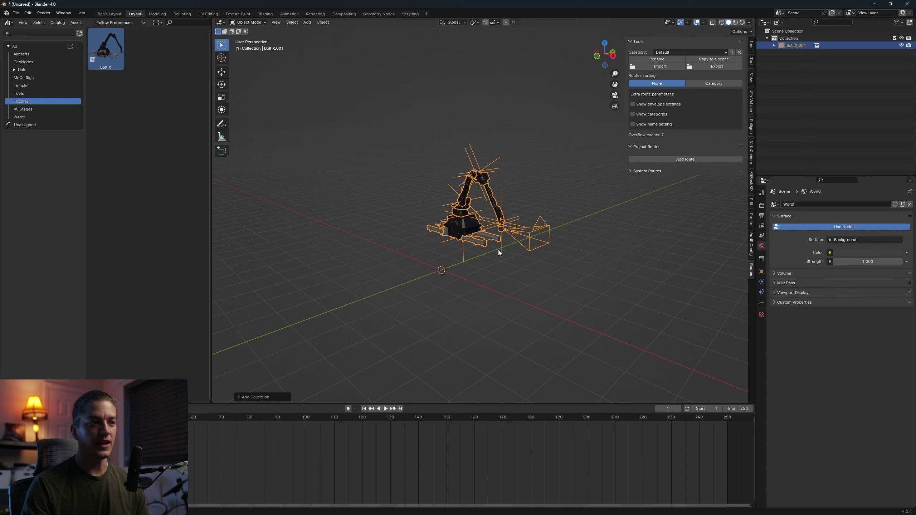
pyautogui.click(774, 45)
pyautogui.click(774, 45)
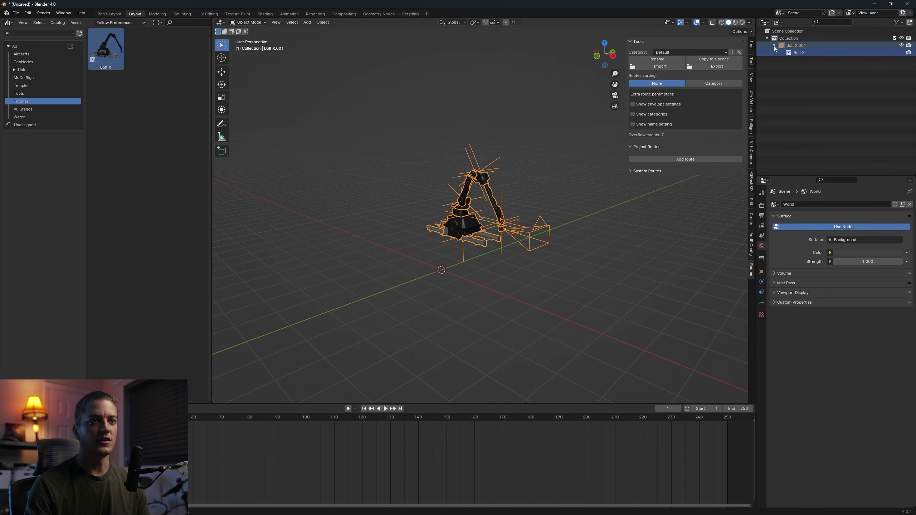
pyautogui.click(788, 69)
pyautogui.click(796, 46)
pyautogui.click(789, 142)
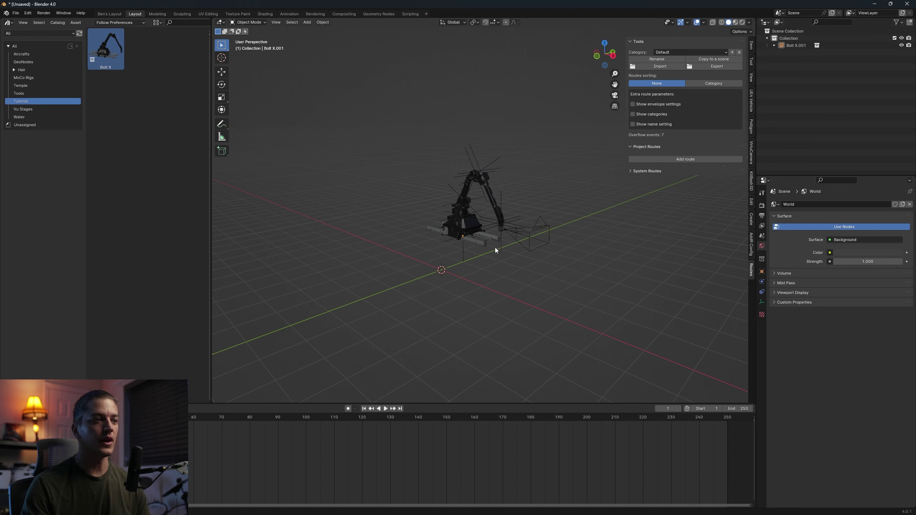
# Delete the placed Bolt X collection instance from the scene
pyautogui.click(464, 239)
pyautogui.moveTo(400, 215); pyautogui.dragTo(489, 250, button='middle')
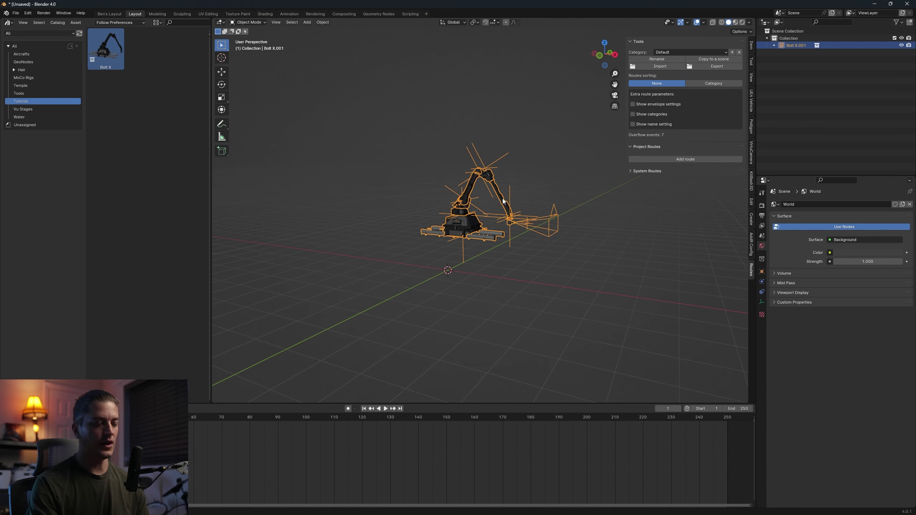
pyautogui.press('Delete')
pyautogui.moveTo(113, 51); pyautogui.dragTo(488, 262)
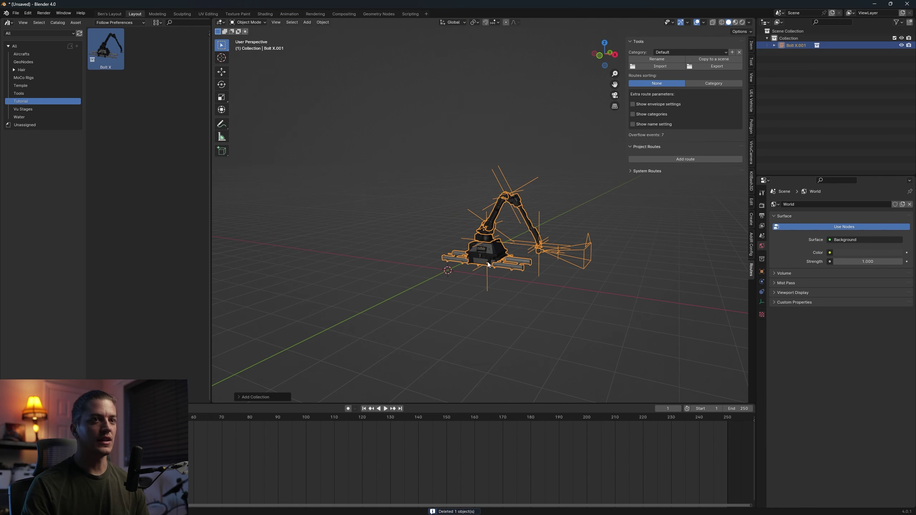
pyautogui.click(239, 397)
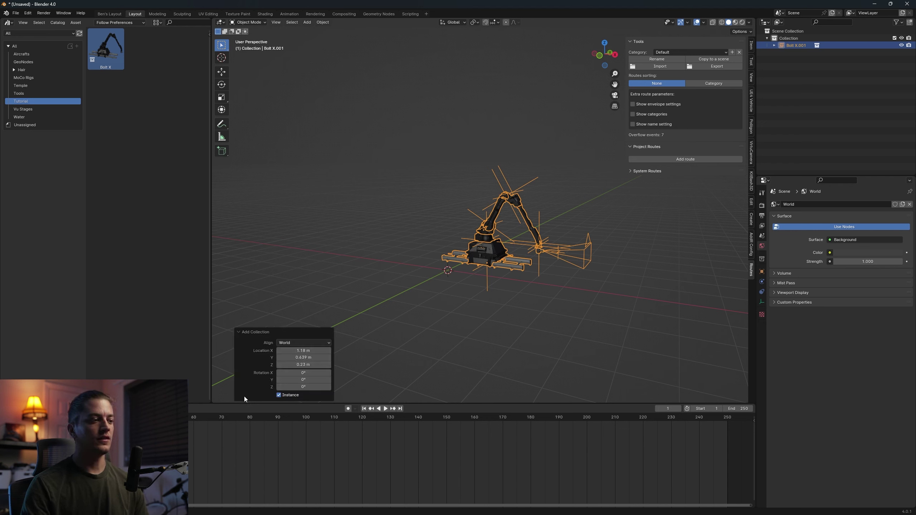
pyautogui.click(469, 294)
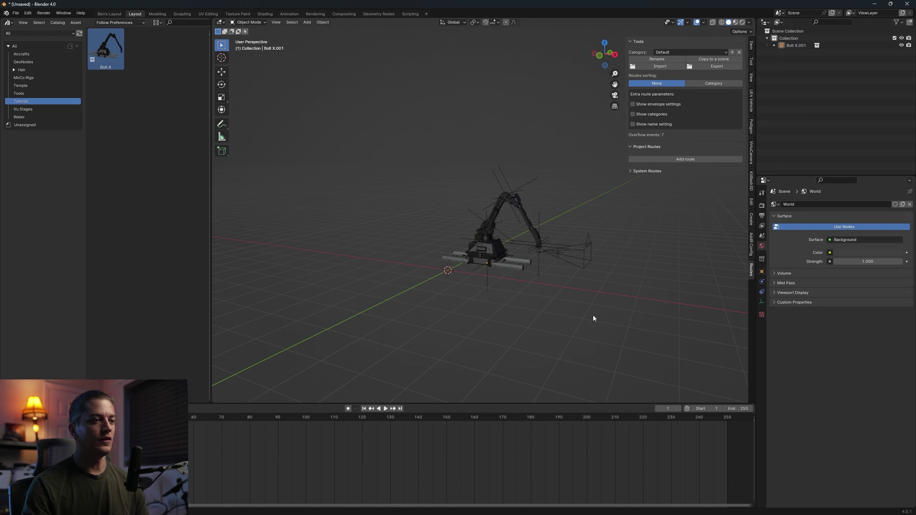
pyautogui.click(493, 249)
pyautogui.press('Delete')
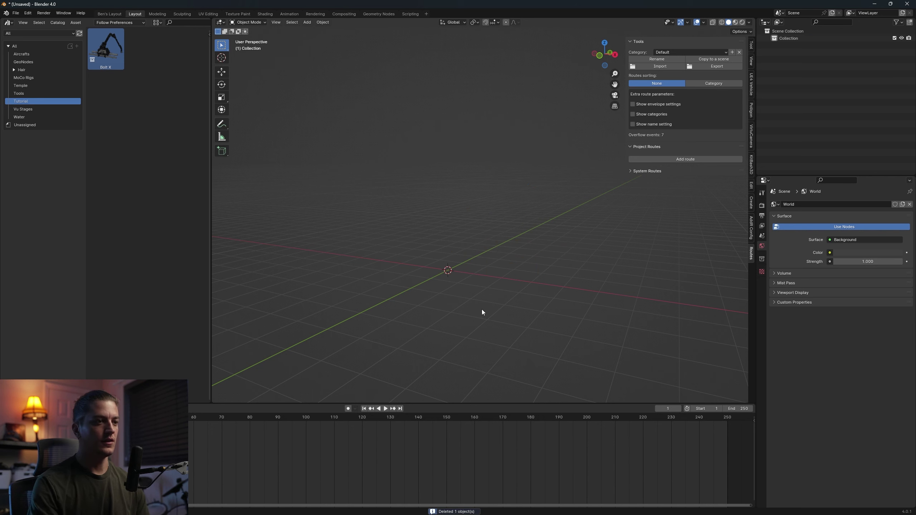
# Try to place the Bolt X asset in the scene with Instance turned off
pyautogui.moveTo(426, 257); pyautogui.dragTo(428, 258)
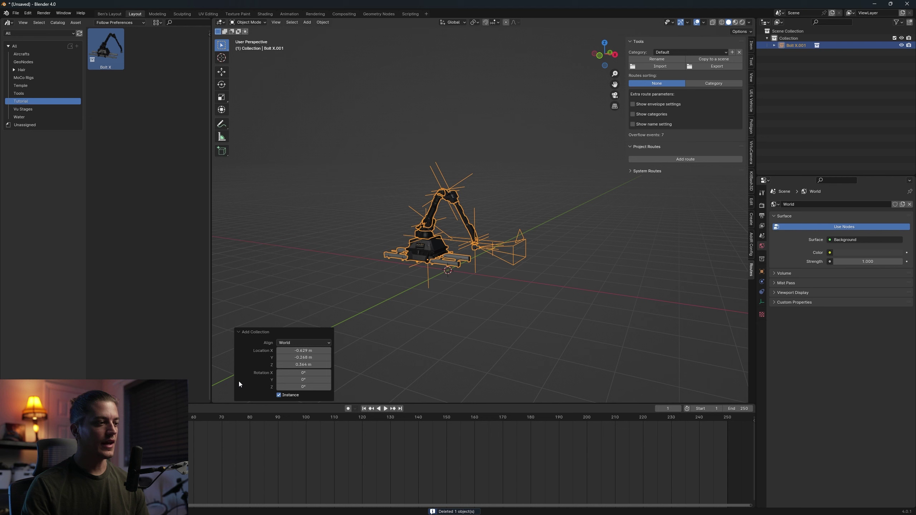
pyautogui.click(279, 396)
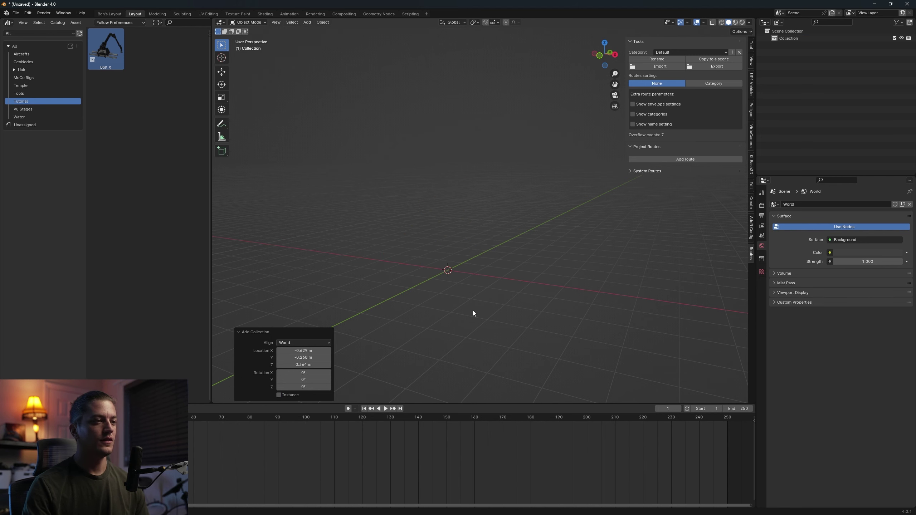
pyautogui.moveTo(473, 313); pyautogui.dragTo(465, 268, button='middle')
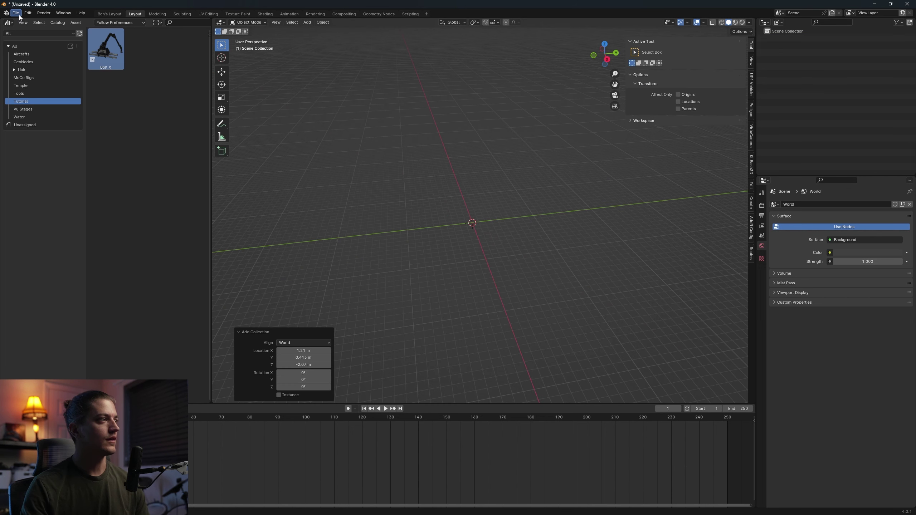
# Create a new General file without saving the current one and delete its default camera, cube and light
pyautogui.click(20, 17)
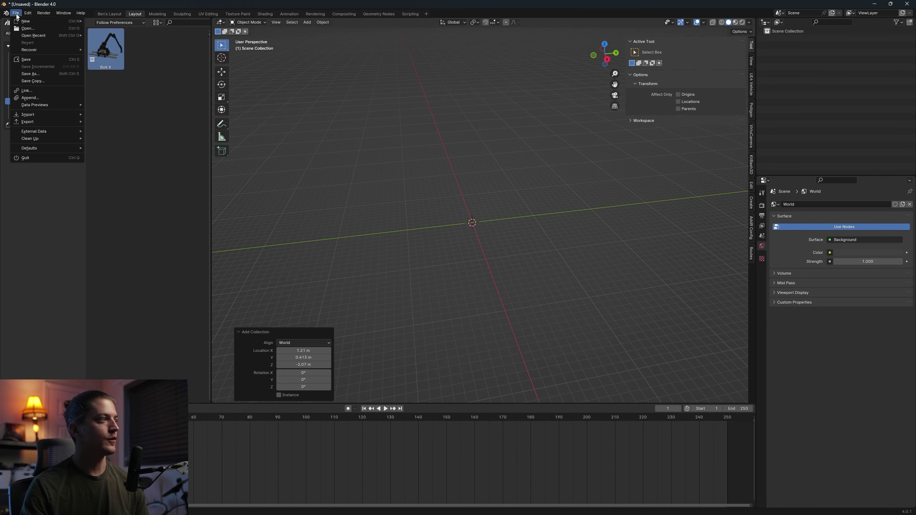
pyautogui.moveTo(27, 20)
pyautogui.click(148, 53)
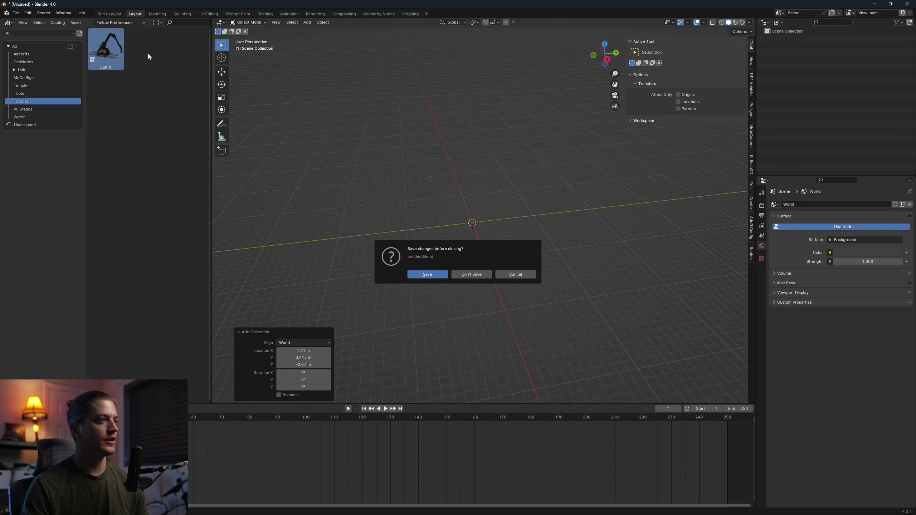
pyautogui.click(464, 275)
pyautogui.press('a')
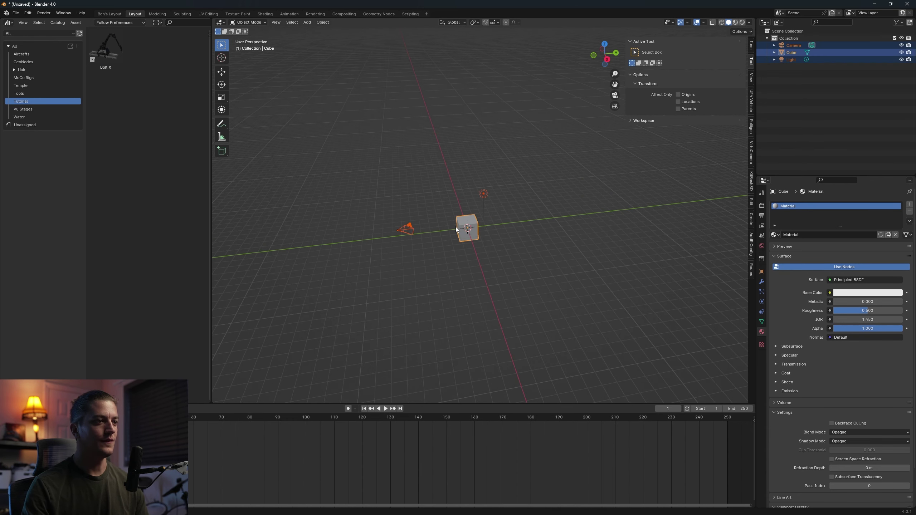
pyautogui.press('Delete')
# Place the Bolt X asset in the scene with Instance turned off and expand its object hierarchy in the Outliner
pyautogui.moveTo(106, 49); pyautogui.dragTo(453, 227)
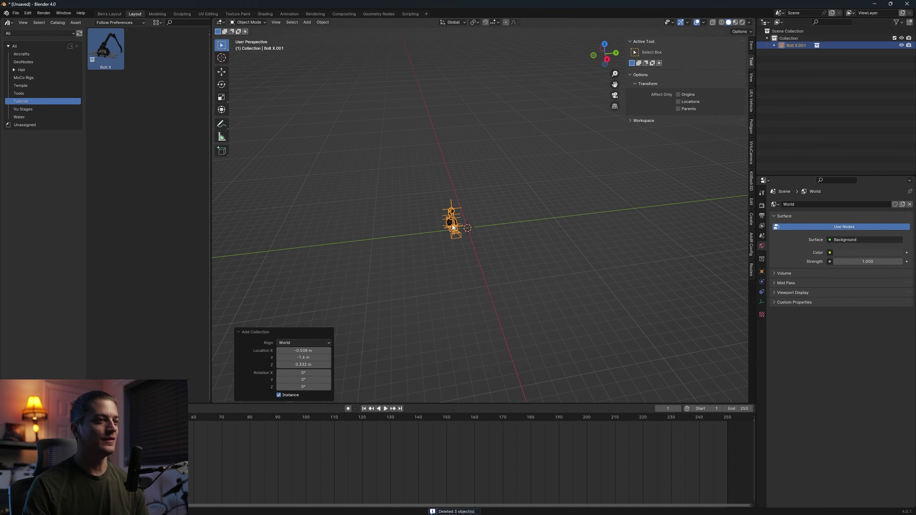
pyautogui.click(279, 395)
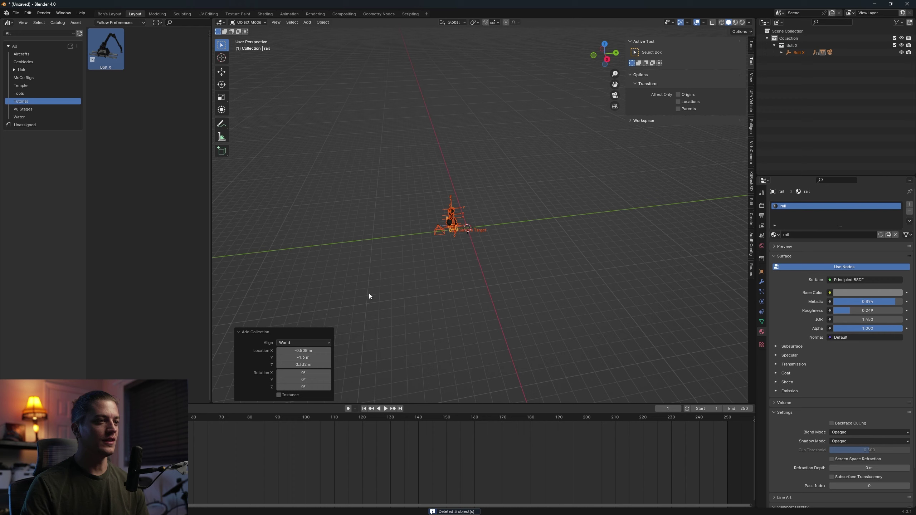
pyautogui.scroll(3, 407, 244)
pyautogui.moveTo(411, 248); pyautogui.dragTo(642, 166, button='middle')
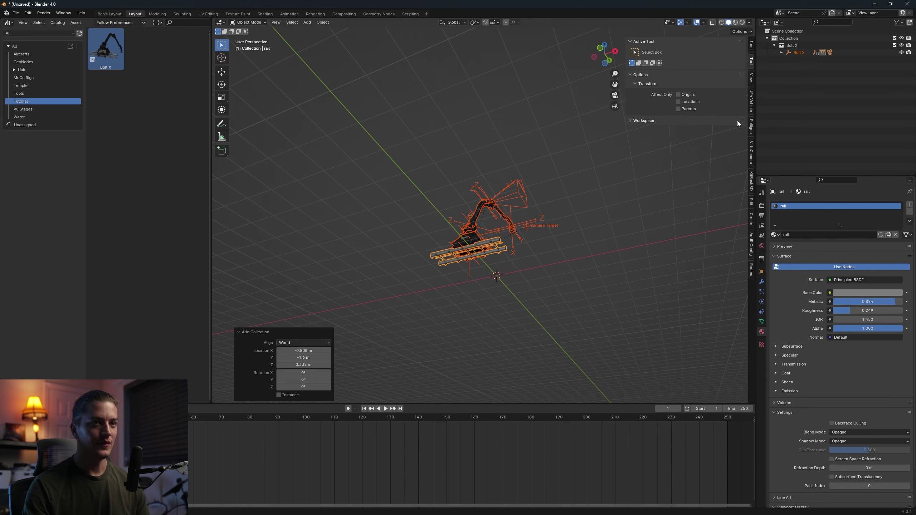
pyautogui.click(783, 53)
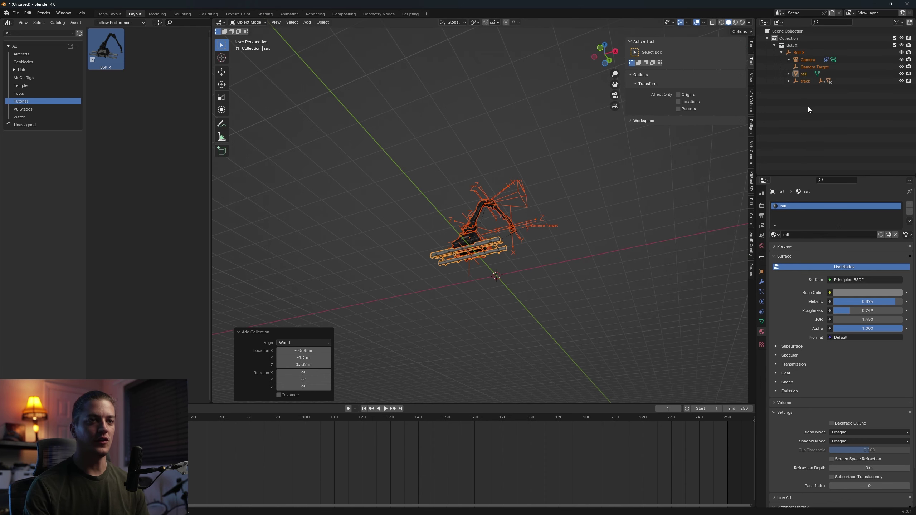
pyautogui.click(657, 227)
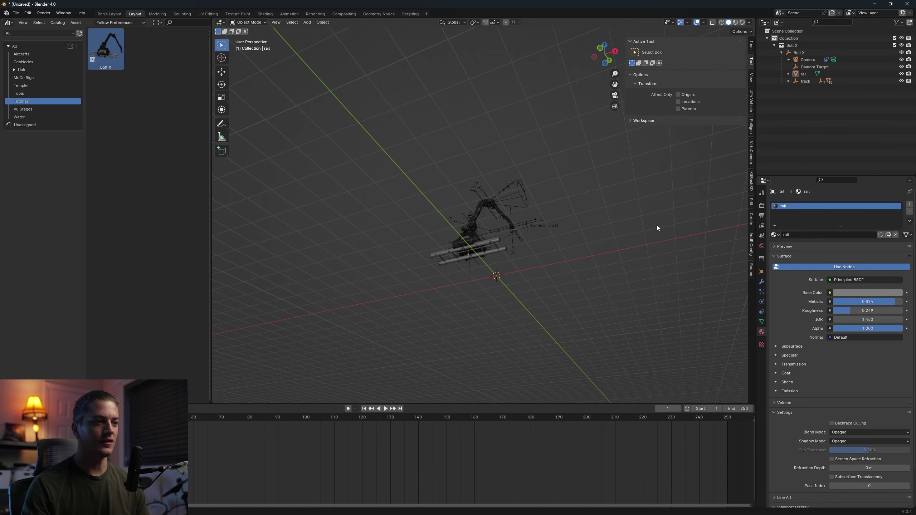
# Clear the location of the Bolt X parent empty so the rig sits at the world origin
pyautogui.click(801, 54)
pyautogui.moveTo(678, 253); pyautogui.dragTo(566, 284, button='middle')
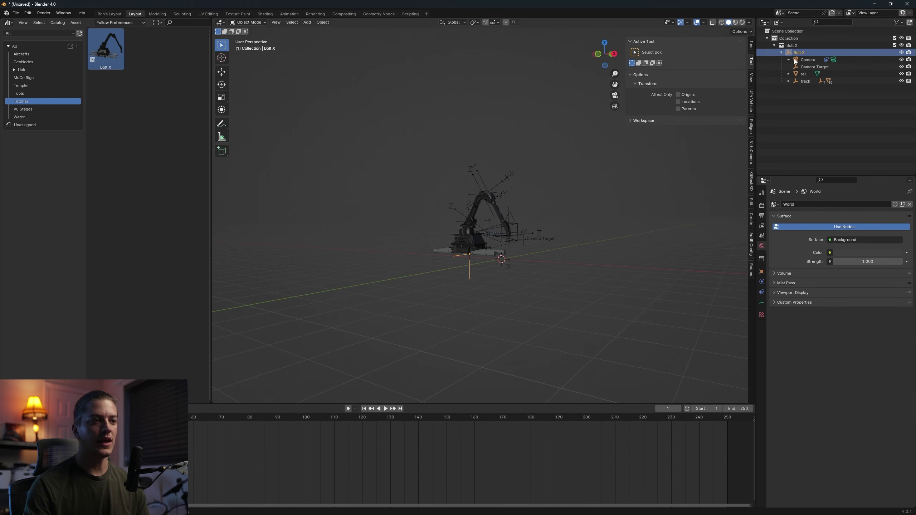
pyautogui.hotkey('alt', 'g')
pyautogui.moveTo(612, 256); pyautogui.dragTo(574, 253, button='middle')
pyautogui.scroll(4, 639, 280)
# Show the Routes settings in the viewport and check the Project Routes and Tools sections
pyautogui.click(752, 270)
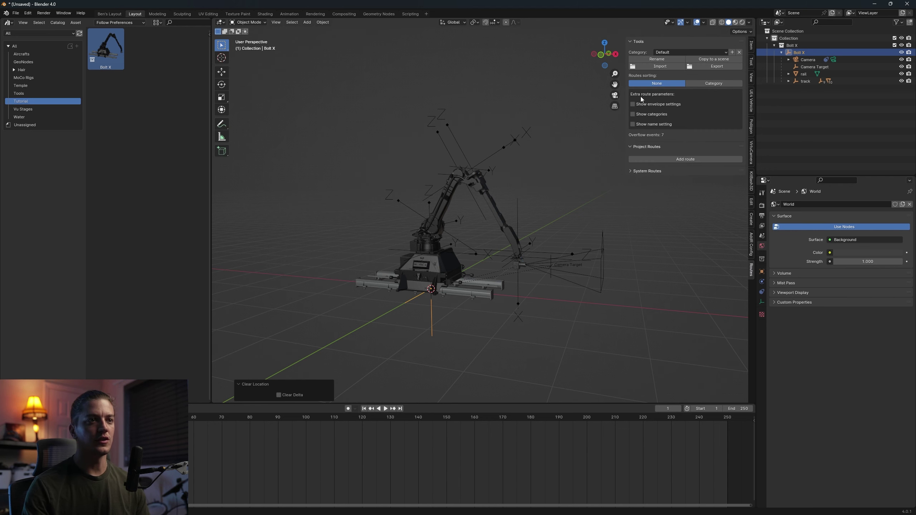
pyautogui.click(630, 147)
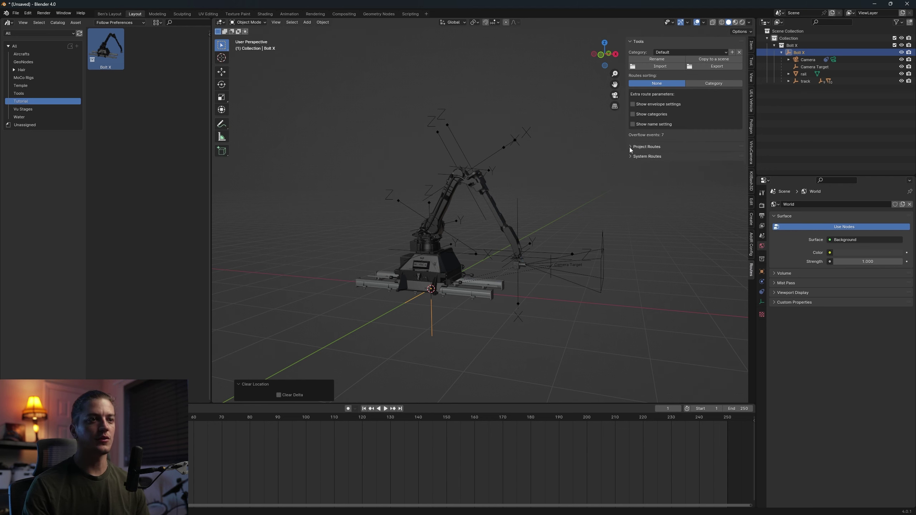
pyautogui.click(630, 41)
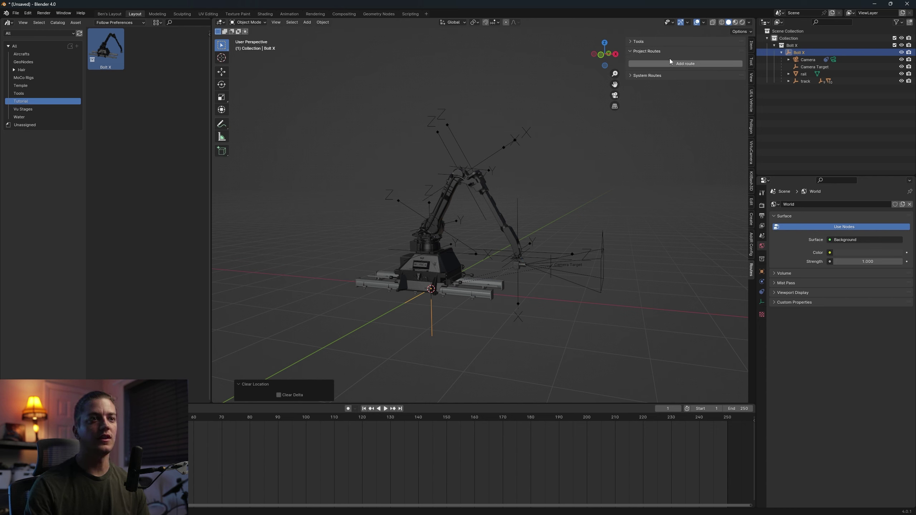
pyautogui.moveTo(609, 193); pyautogui.dragTo(557, 206, button='middle')
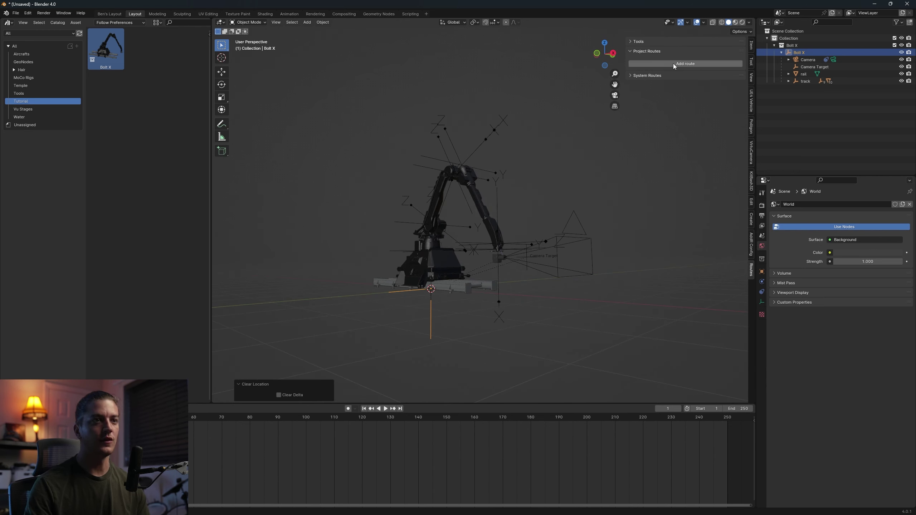
pyautogui.click(630, 51)
pyautogui.click(629, 42)
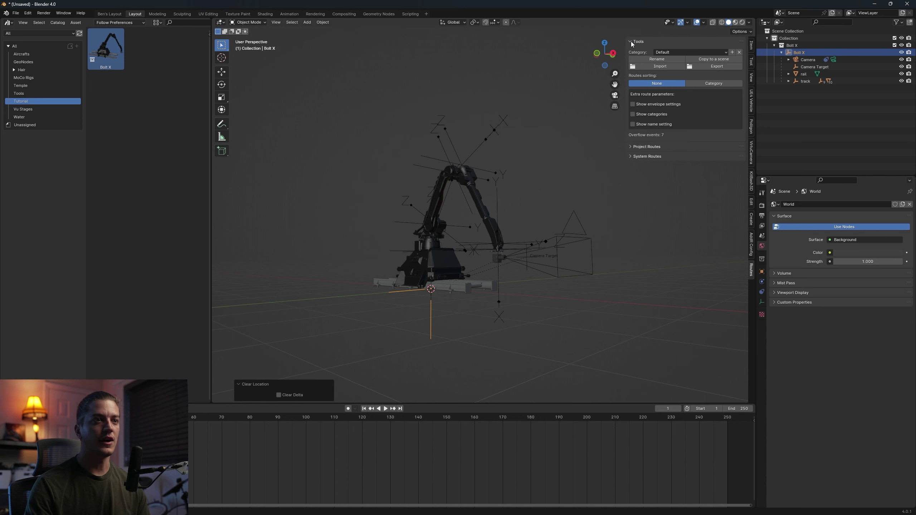
# Import Complete Rig_Bolt X.routes from D:\Blender Assets\Asset Library\AddRoutes and expand the Project Routes list
pyautogui.click(660, 66)
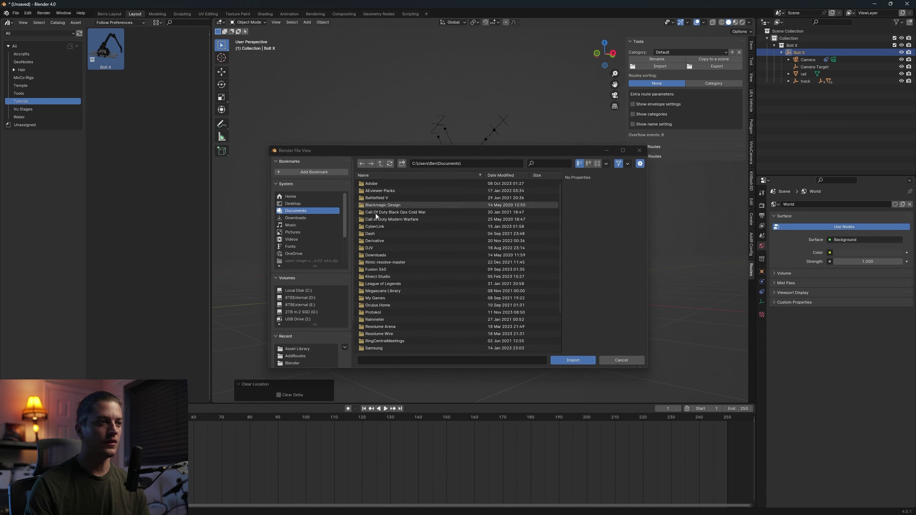
pyautogui.click(308, 298)
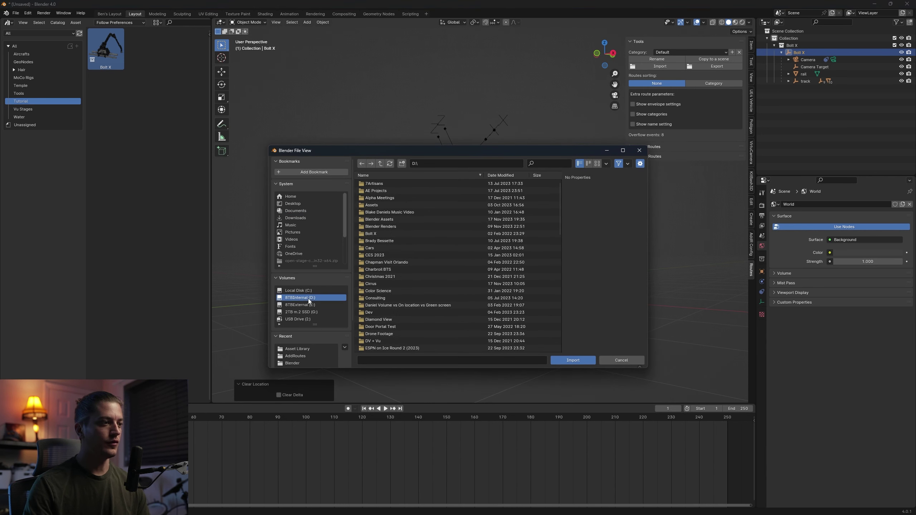
pyautogui.doubleClick(382, 220)
pyautogui.doubleClick(384, 185)
pyautogui.doubleClick(385, 184)
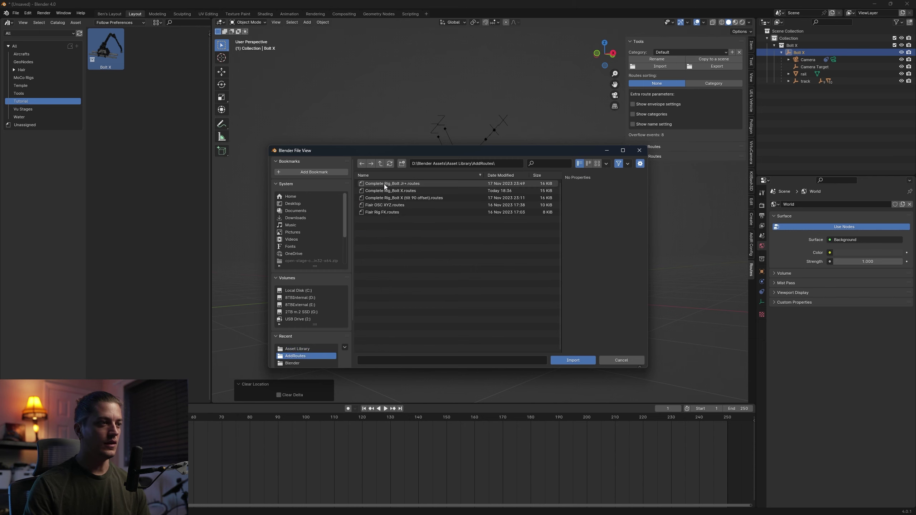
pyautogui.click(379, 190)
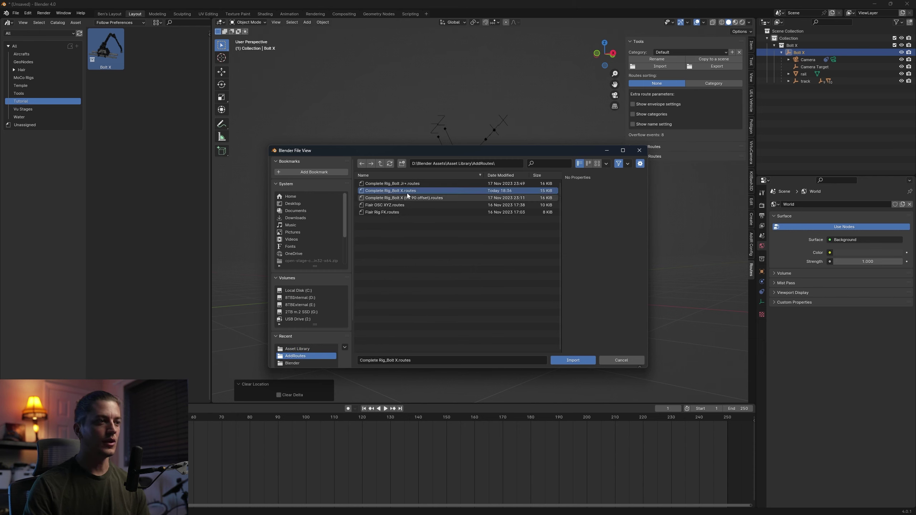
pyautogui.click(565, 361)
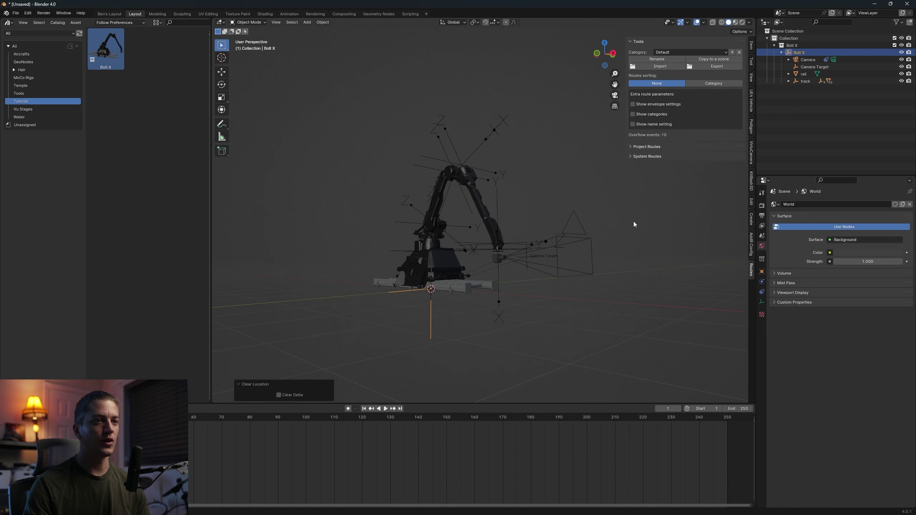
pyautogui.click(632, 146)
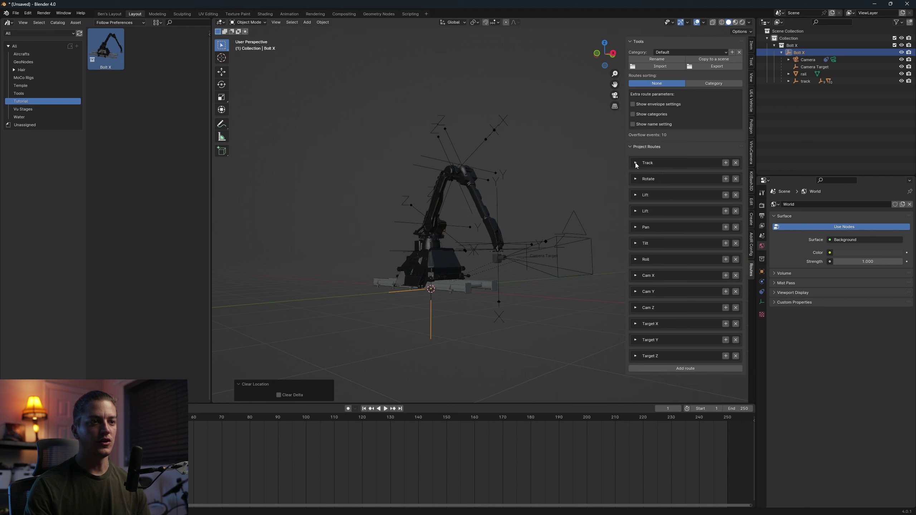
# Clear the Cam X route's target item and reassign it to the Camera object
pyautogui.click(635, 276)
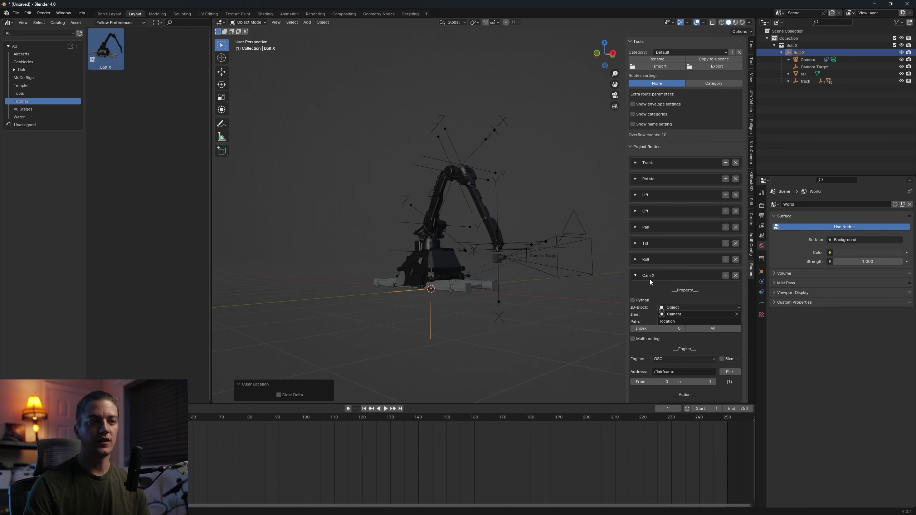
pyautogui.click(737, 314)
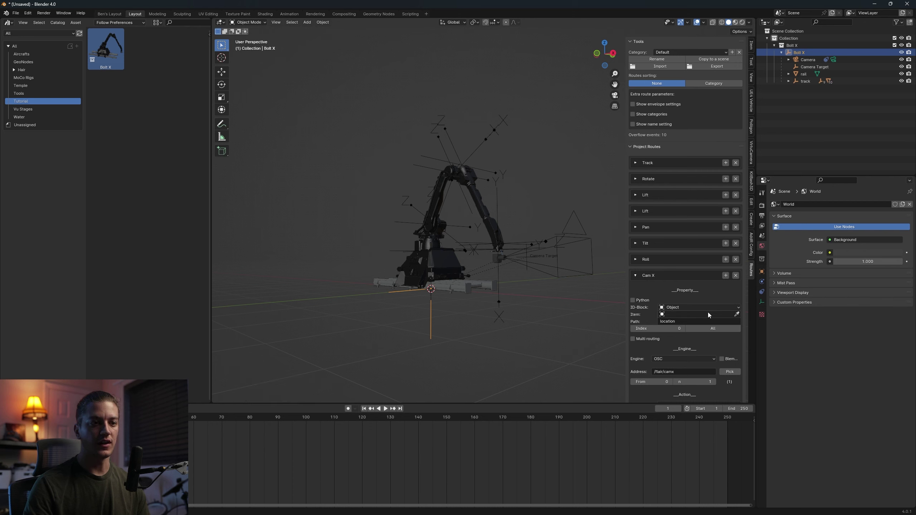
pyautogui.click(676, 315)
pyautogui.click(712, 298)
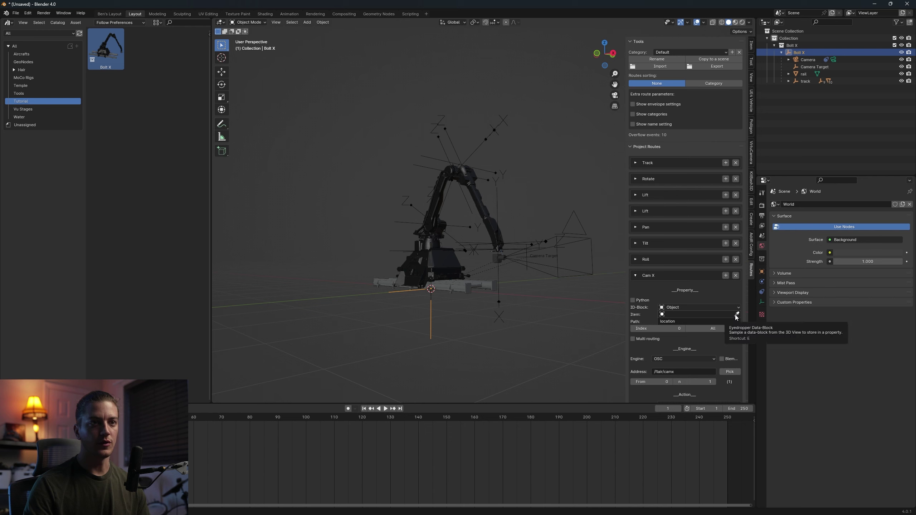
pyautogui.click(678, 313)
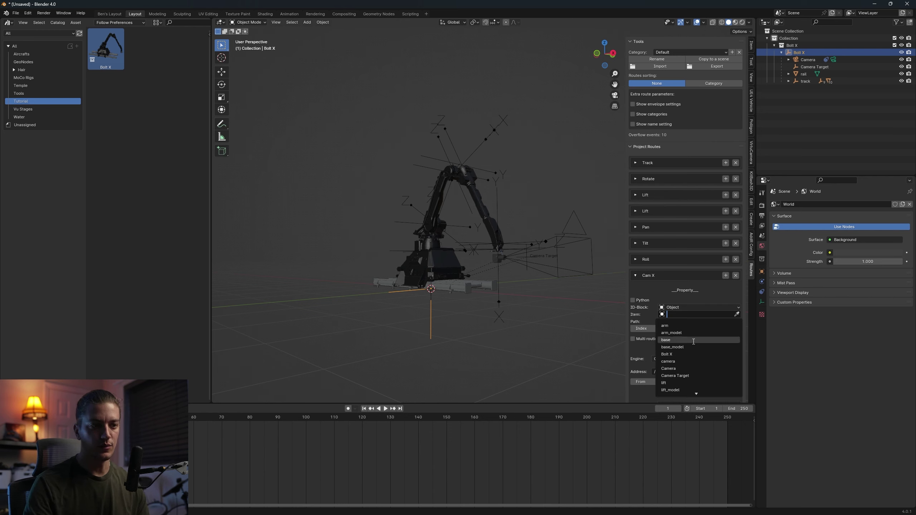
pyautogui.click(671, 369)
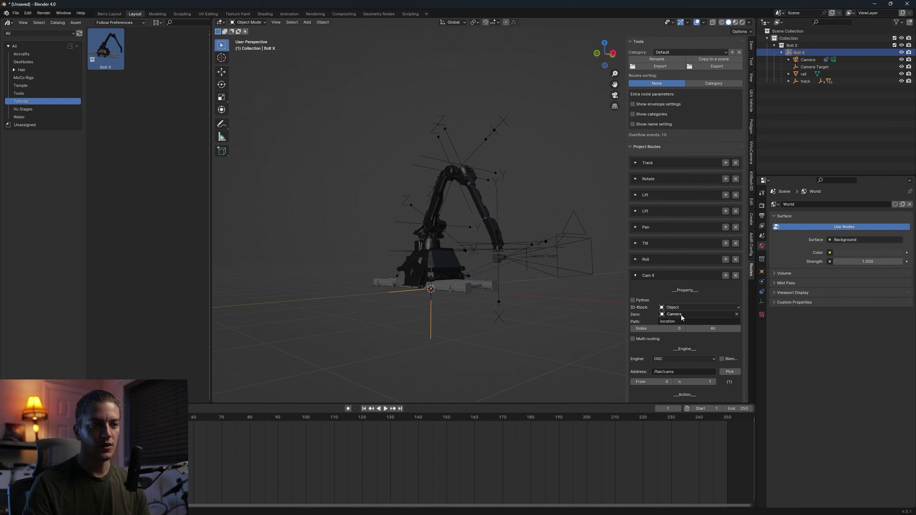
pyautogui.click(636, 276)
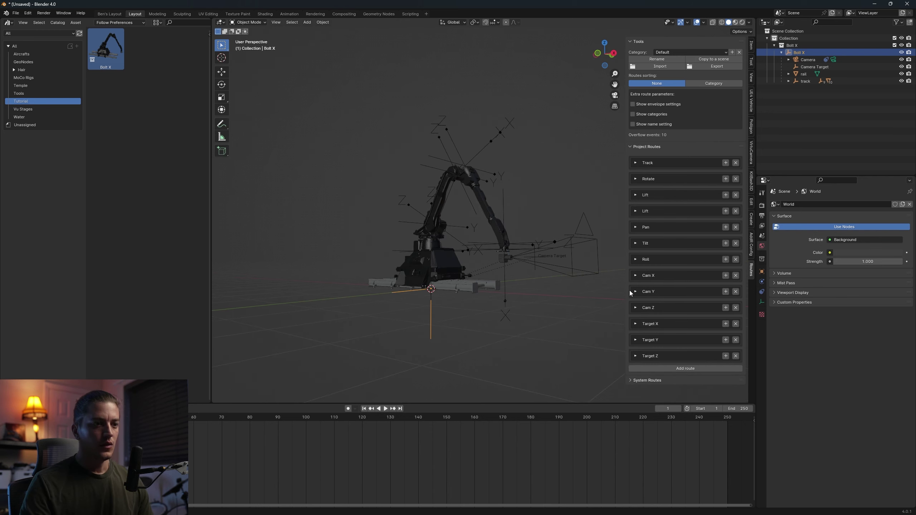
# Check the item and property assignments of the Cam Y and Target Z routes
pyautogui.click(631, 292)
pyautogui.scroll(-4, 645, 355)
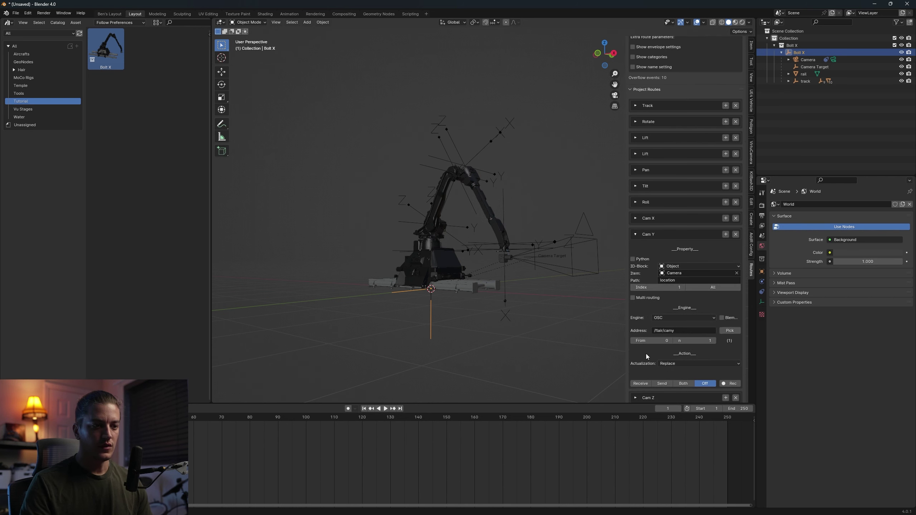
pyautogui.click(636, 235)
pyautogui.click(636, 356)
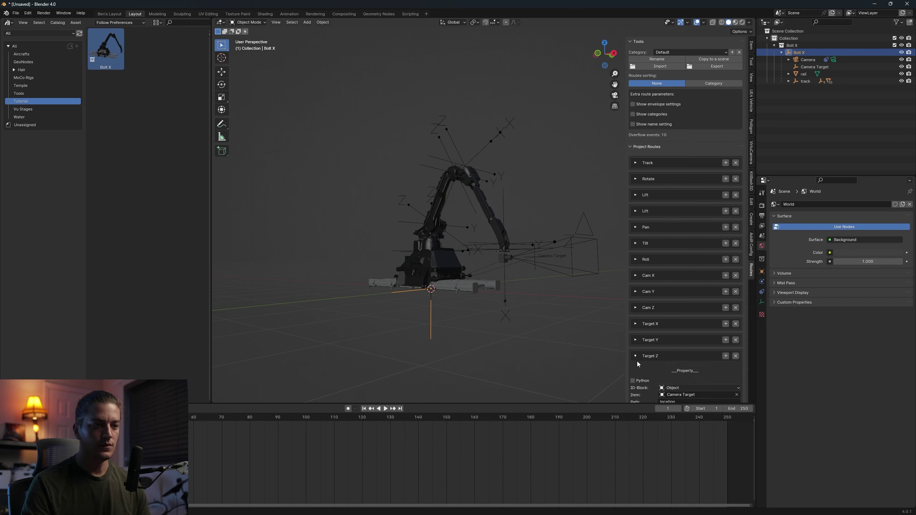
# Collapse the Target Z route, then bring up Flair and move its window clear of the rig in the Blender viewport
pyautogui.scroll(-4, 639, 360)
pyautogui.click(636, 300)
pyautogui.moveTo(583, 309)
pyautogui.mouseDown(button='middle')
pyautogui.moveTo(574, 324)
pyautogui.moveTo(567, 317)
pyautogui.mouseUp(button='middle')
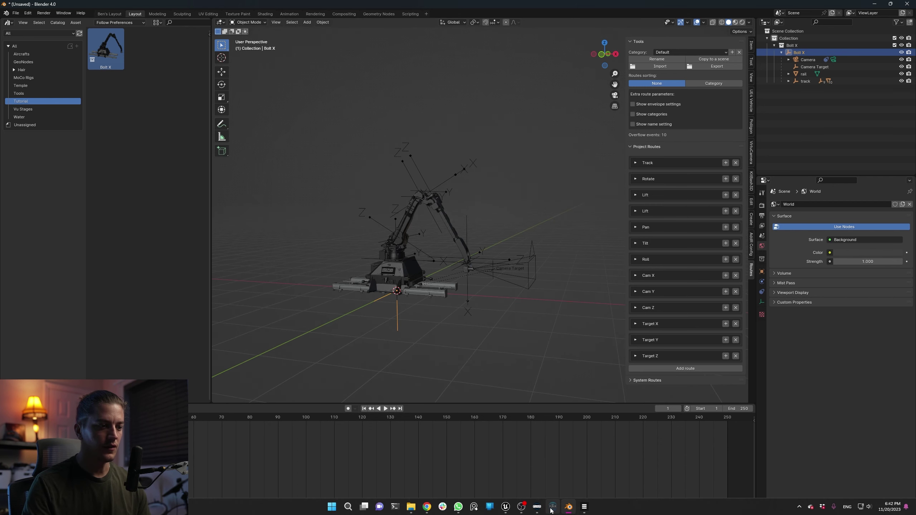
pyautogui.click(553, 508)
pyautogui.moveTo(598, 114); pyautogui.dragTo(820, 125)
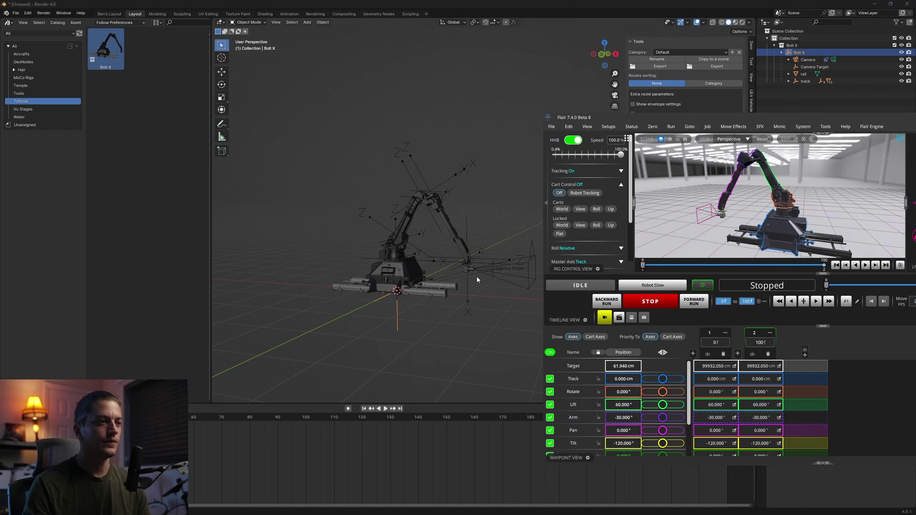
pyautogui.click(495, 303)
pyautogui.moveTo(363, 309); pyautogui.dragTo(481, 306, button='middle')
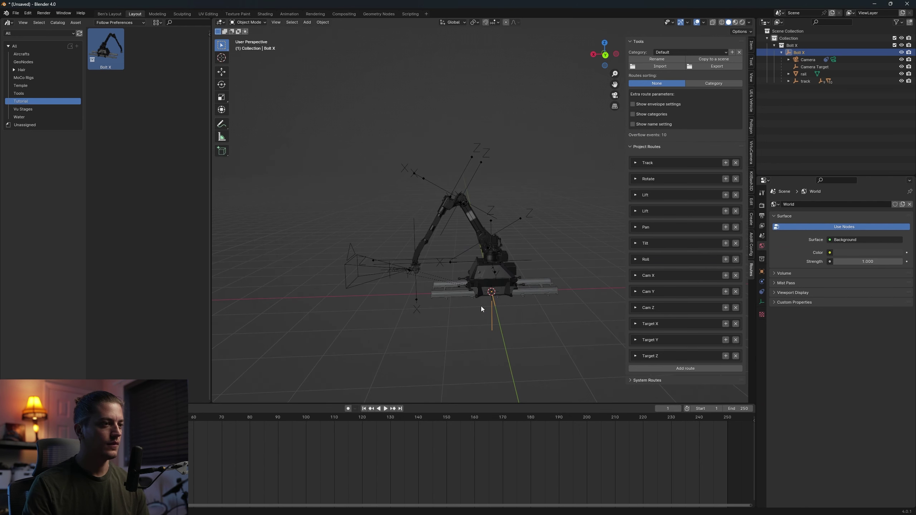
# Drive the rig along its rail by changing the Track axis position in Flair to about -56 cm, then return to Blender
pyautogui.click(553, 508)
pyautogui.moveTo(621, 379); pyautogui.dragTo(623, 380)
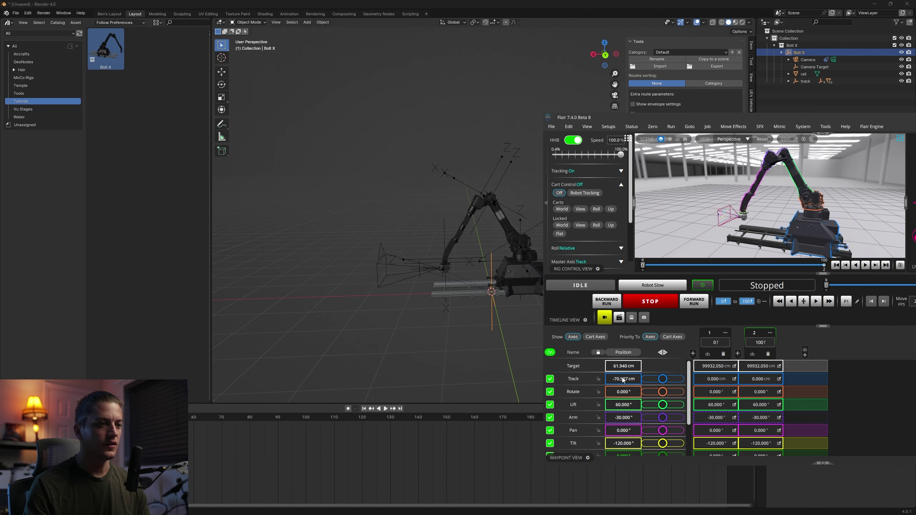
pyautogui.click(427, 344)
pyautogui.moveTo(451, 333); pyautogui.dragTo(407, 262, button='middle')
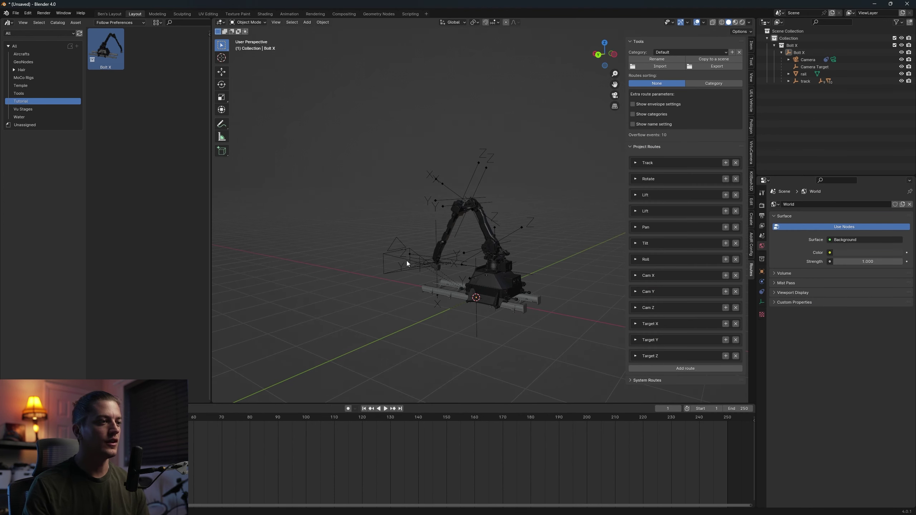
# Make the rig's Camera the active scene camera and look through it
pyautogui.click(394, 245)
pyautogui.press('ctrl+KP_0')
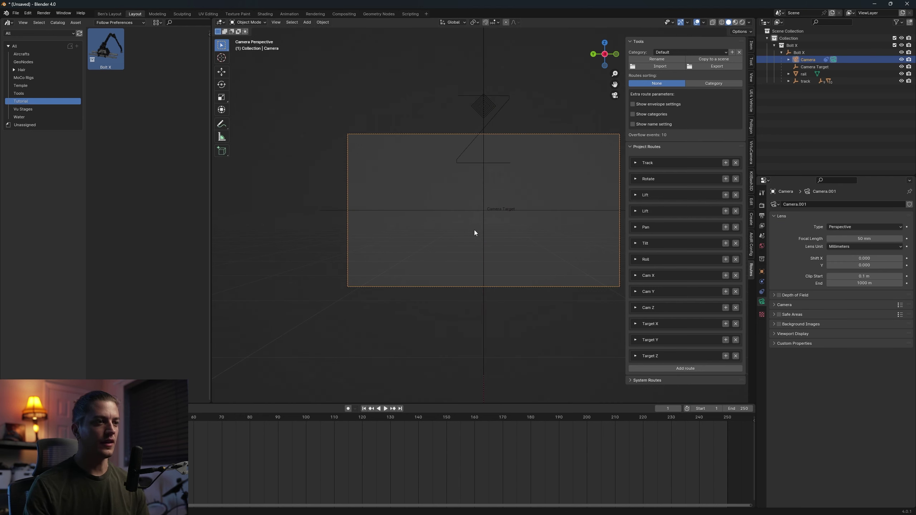
pyautogui.moveTo(478, 311); pyautogui.dragTo(502, 324, button='middle')
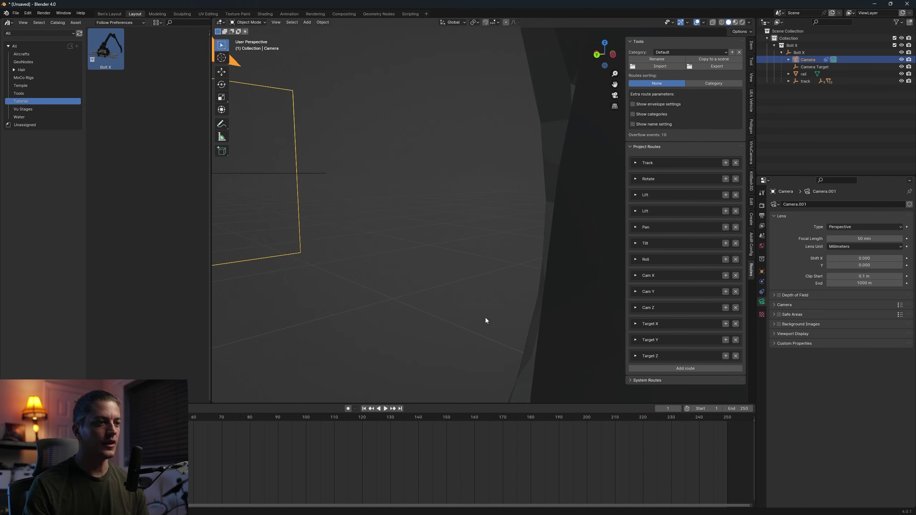
# Inspect the Bolt X rig's track base and arm up close and from several angles
pyautogui.click(452, 301)
pyautogui.press('KP_1')
pyautogui.moveTo(464, 296); pyautogui.dragTo(430, 270, button='middle')
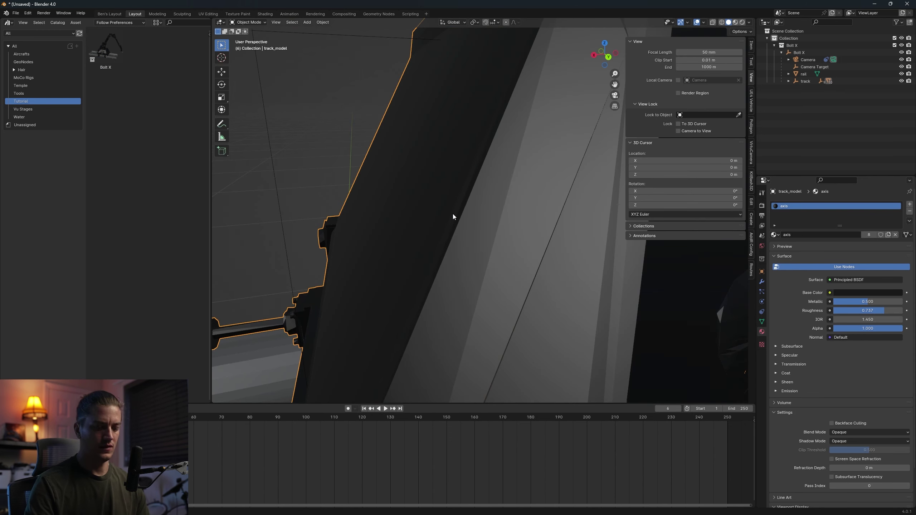
pyautogui.scroll(-3, 452, 204)
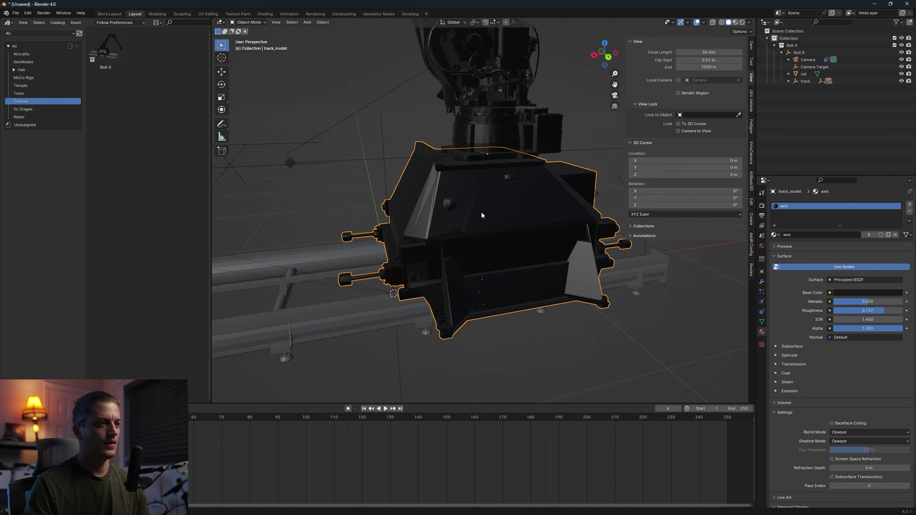
pyautogui.scroll(-6, 436, 213)
pyautogui.scroll(5, 435, 209)
pyautogui.moveTo(435, 209); pyautogui.dragTo(468, 201, button='middle')
pyautogui.scroll(3, 459, 146)
pyautogui.scroll(-6, 452, 147)
pyautogui.scroll(4, 480, 160)
pyautogui.scroll(-4, 480, 161)
pyautogui.scroll(4, 451, 137)
pyautogui.scroll(5, 508, 226)
pyautogui.scroll(-3, 469, 201)
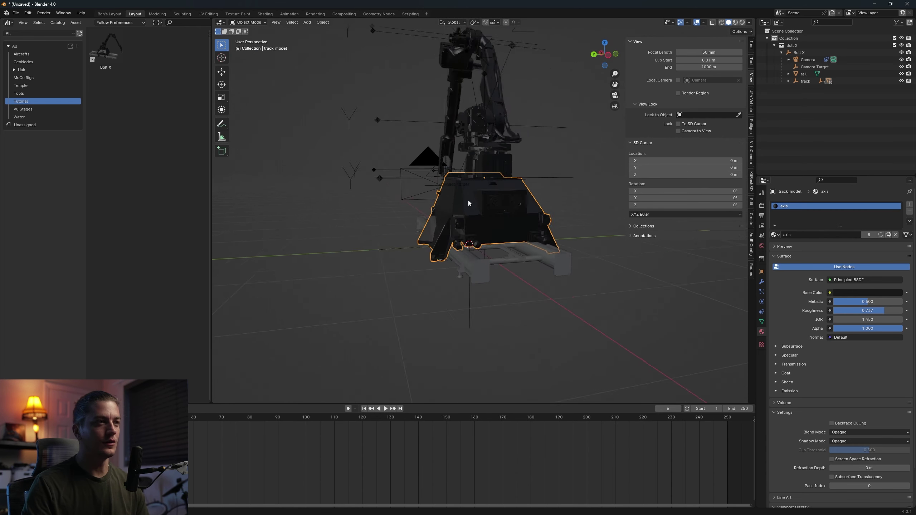
pyautogui.scroll(-2, 468, 200)
pyautogui.moveTo(446, 169); pyautogui.dragTo(483, 170, button='middle')
# Check the view through the rig's Camera, then return to an overview of the whole robot on its rail
pyautogui.click(402, 134)
pyautogui.press('KP_0')
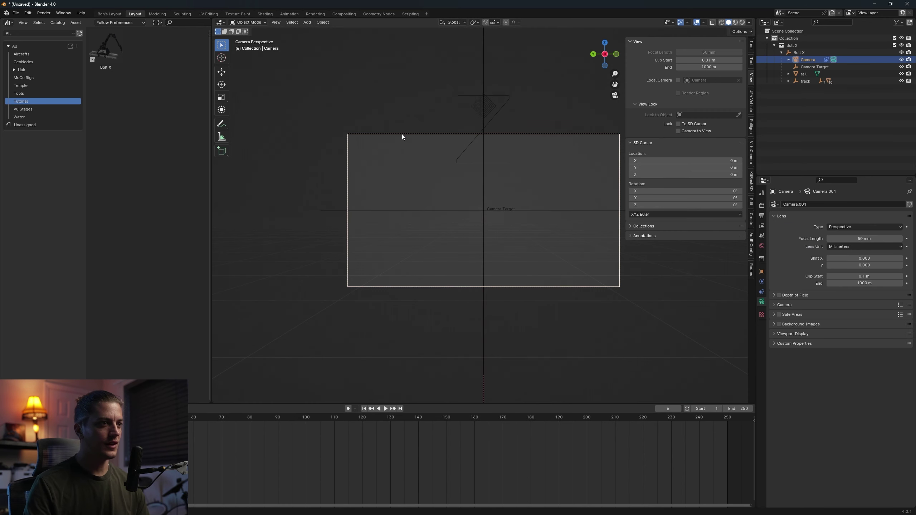
pyautogui.moveTo(403, 136); pyautogui.dragTo(429, 194, button='middle')
pyautogui.press('KP_0')
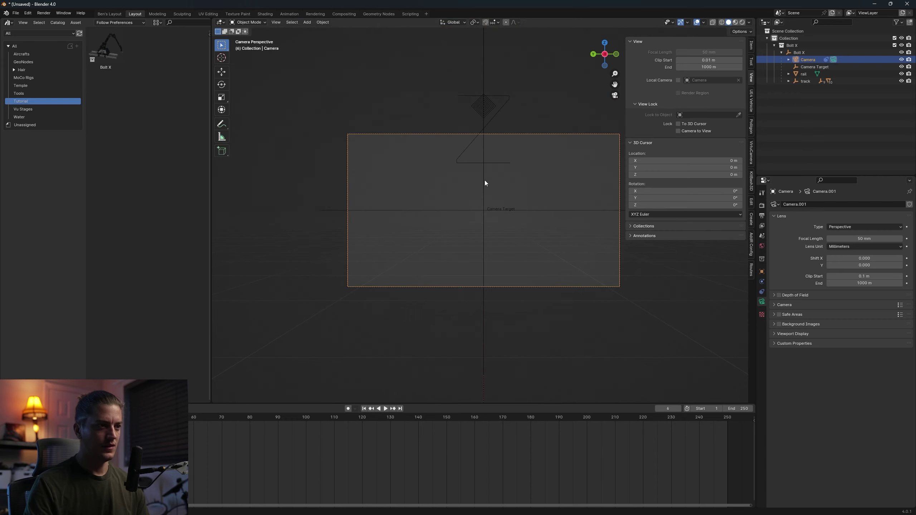
pyautogui.moveTo(415, 126); pyautogui.dragTo(359, 185, button='middle')
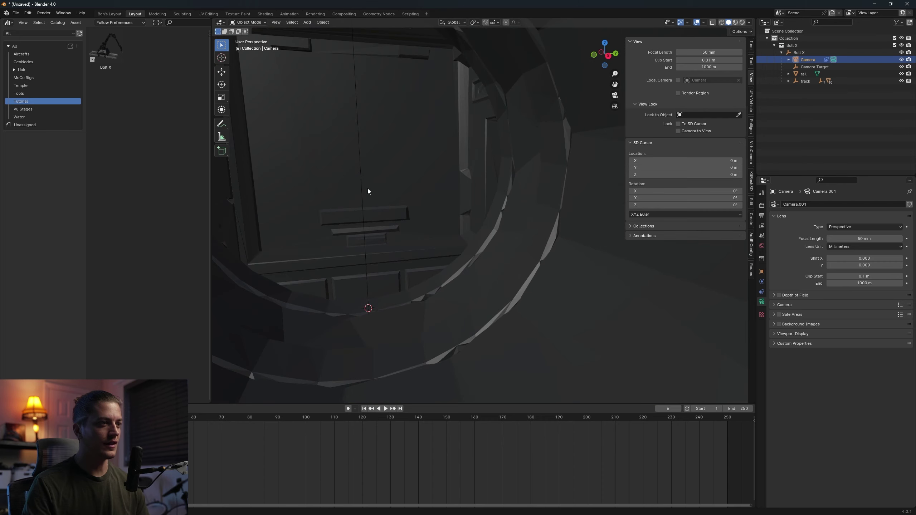
pyautogui.scroll(-3, 464, 198)
pyautogui.moveTo(515, 185)
pyautogui.mouseDown(button='middle')
pyautogui.moveTo(434, 205)
pyautogui.moveTo(546, 162)
pyautogui.moveTo(507, 143)
pyautogui.moveTo(457, 160)
pyautogui.moveTo(514, 186)
pyautogui.mouseUp(button='middle')
pyautogui.click(507, 143)
pyautogui.scroll(-5, 506, 140)
pyautogui.scroll(-2, 486, 169)
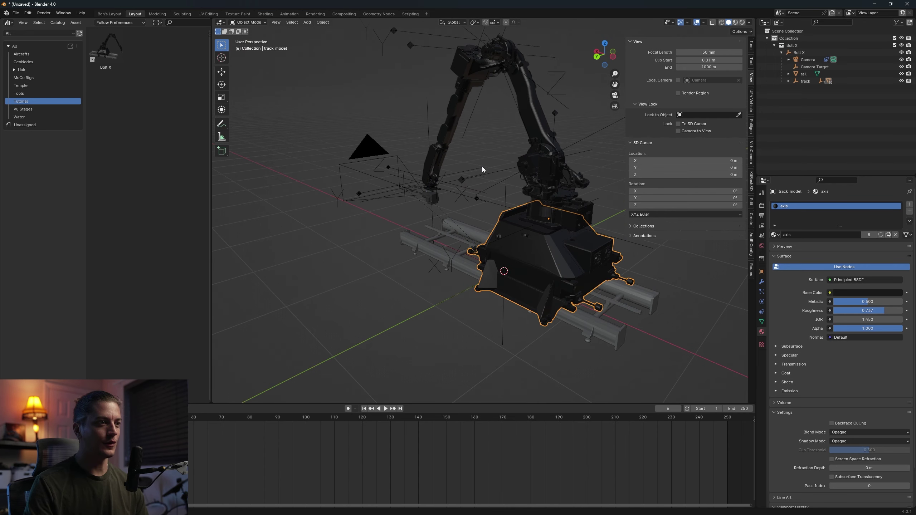
pyautogui.moveTo(465, 154); pyautogui.dragTo(503, 175, button='middle')
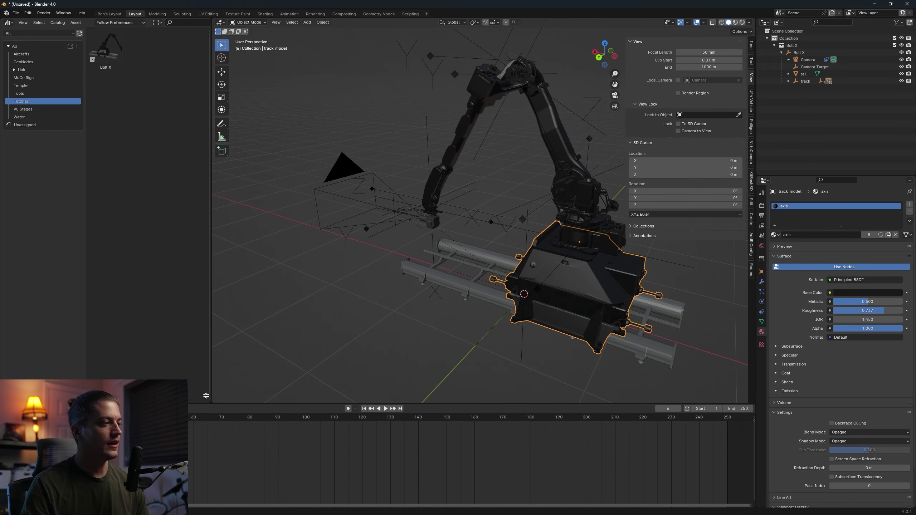
# Split the Asset Browser area in two and turn its lower part into a second 3D Viewport
pyautogui.moveTo(202, 378); pyautogui.dragTo(202, 237)
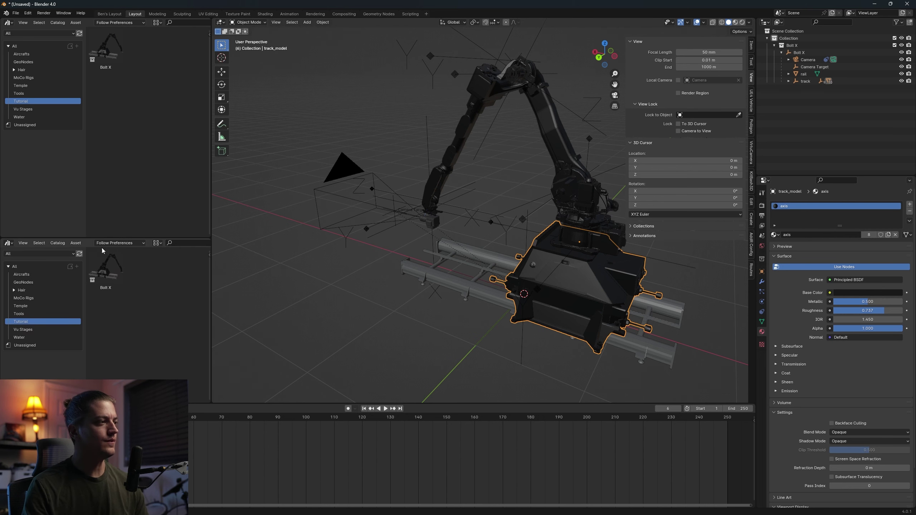
pyautogui.click(9, 244)
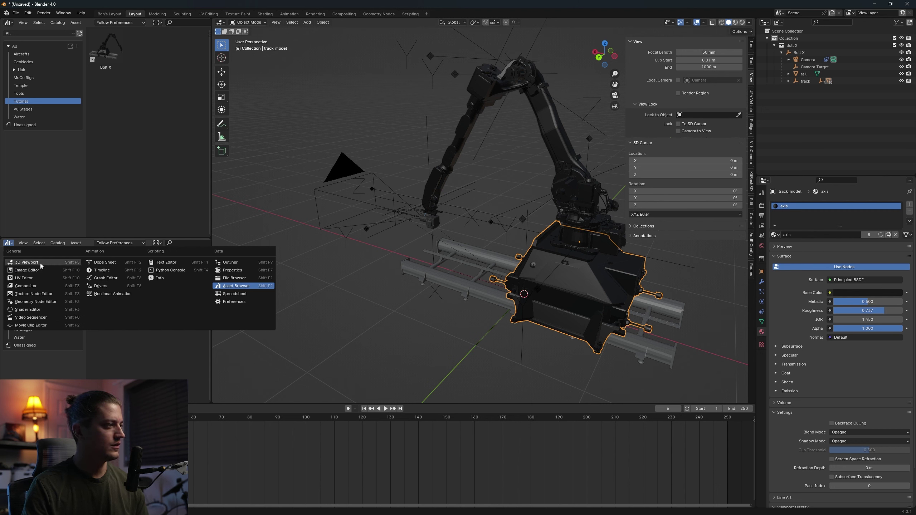
pyautogui.click(27, 263)
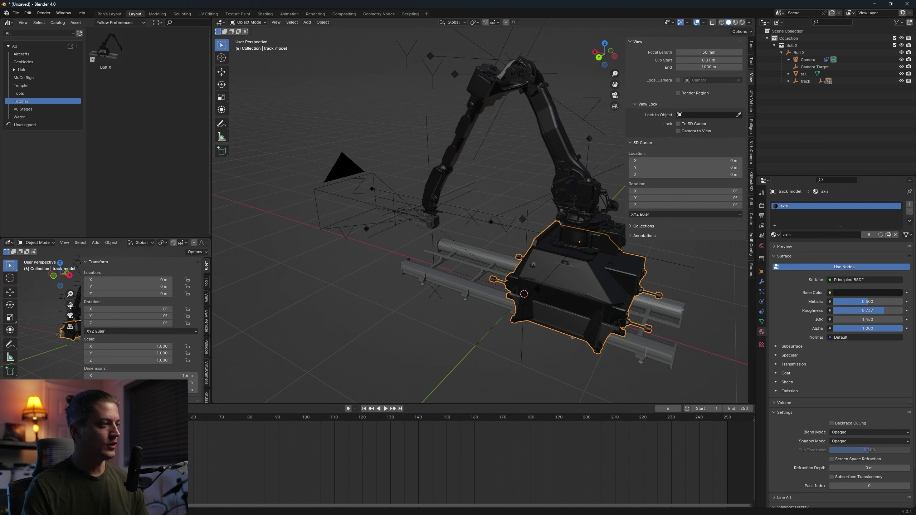
# Hide the sidebar, toolbar and Tool Settings in the small lower viewport
pyautogui.click(56, 353)
pyautogui.press('n')
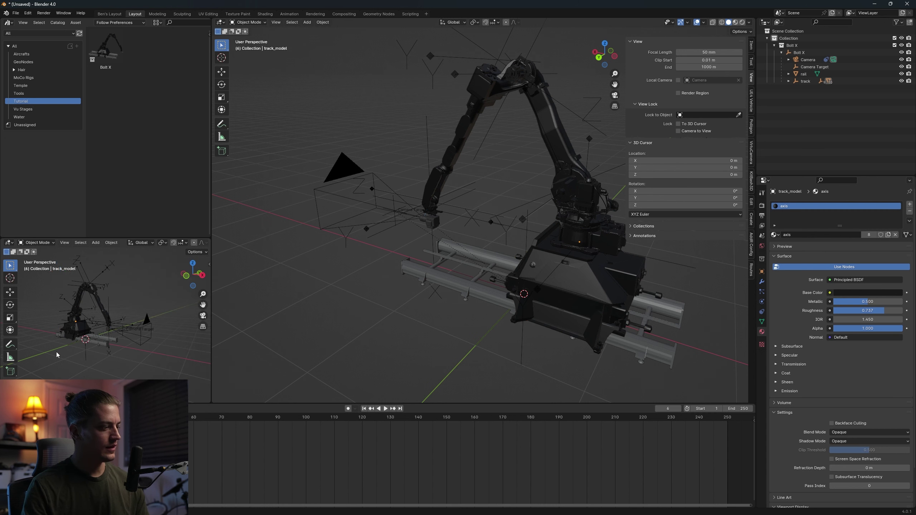
pyautogui.press('t')
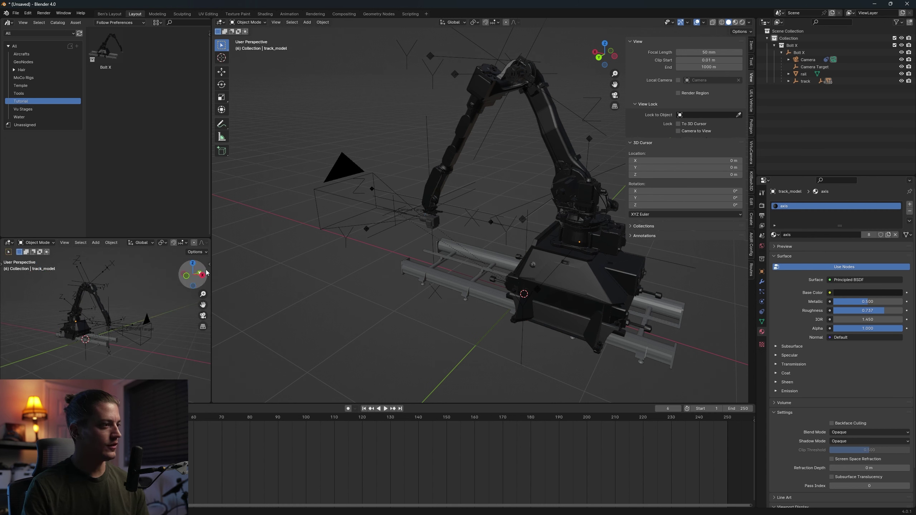
pyautogui.click(65, 243)
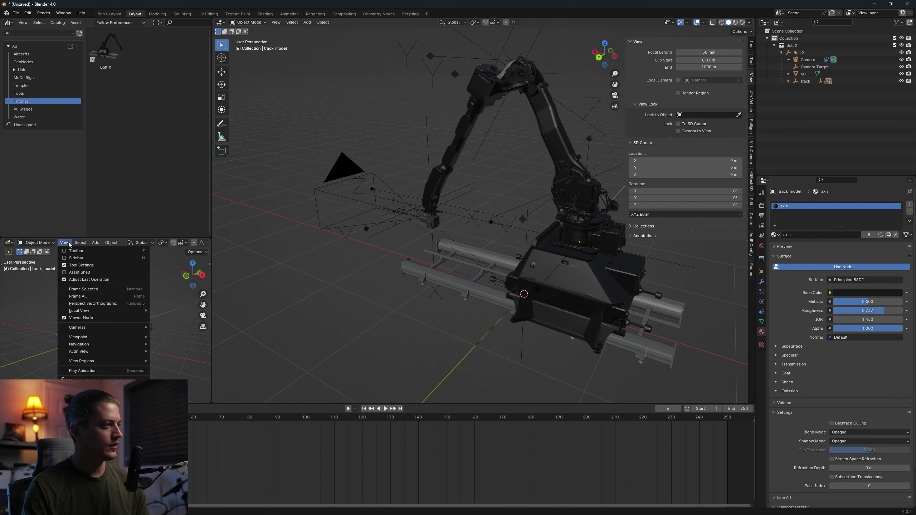
pyautogui.click(64, 265)
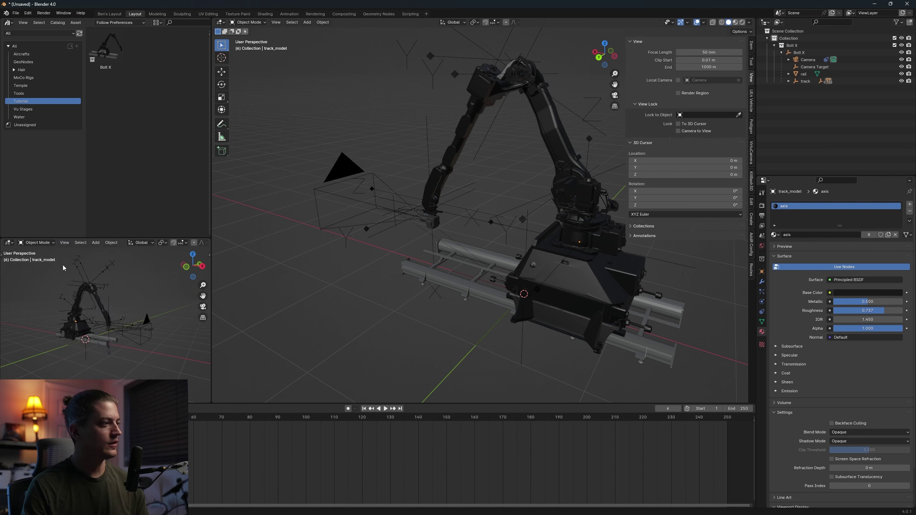
pyautogui.click(64, 243)
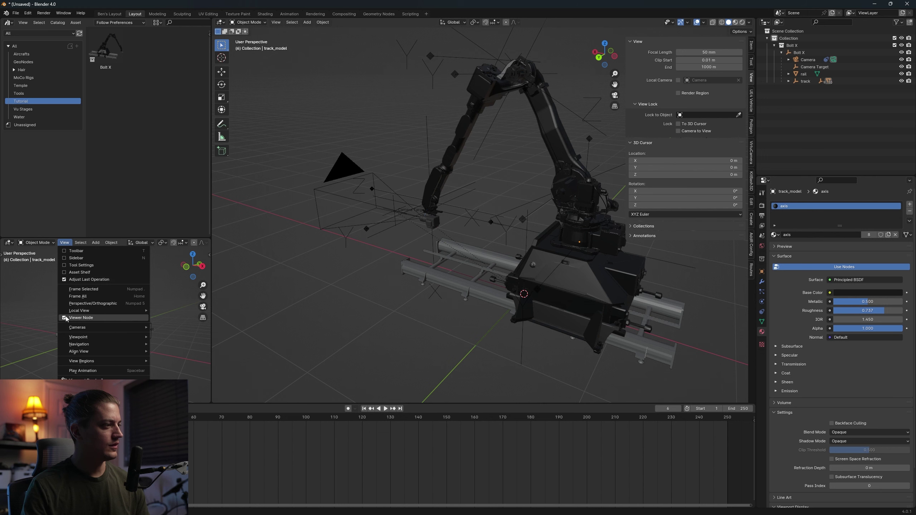
pyautogui.click(37, 328)
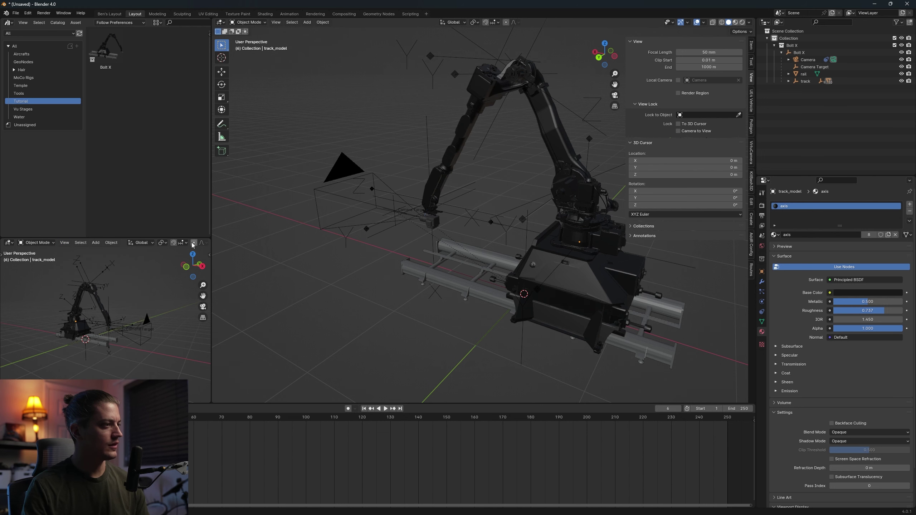
# Hide the overlays and gizmos in the small viewport and show the active camera's view fitted to its area
pyautogui.moveTo(212, 244); pyautogui.dragTo(365, 244)
pyautogui.click(314, 244)
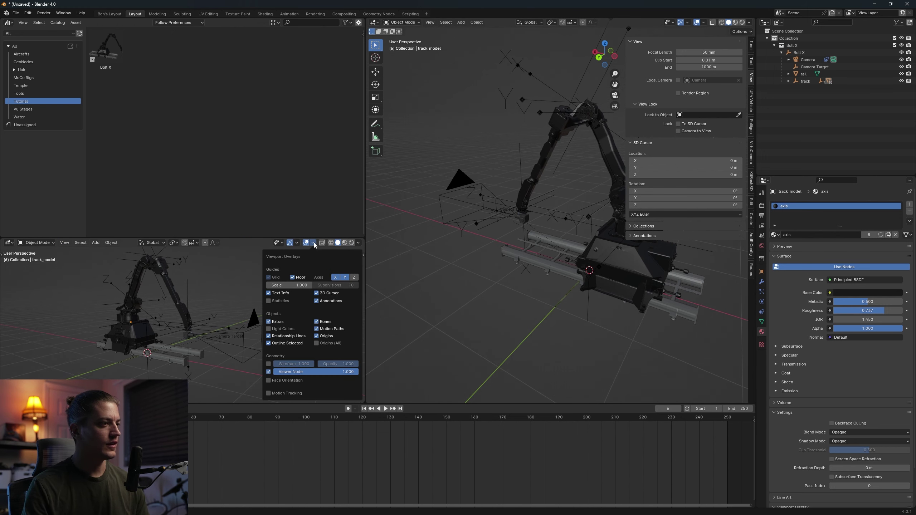
pyautogui.click(306, 243)
pyautogui.moveTo(362, 277); pyautogui.dragTo(242, 280)
pyautogui.press('KP_0')
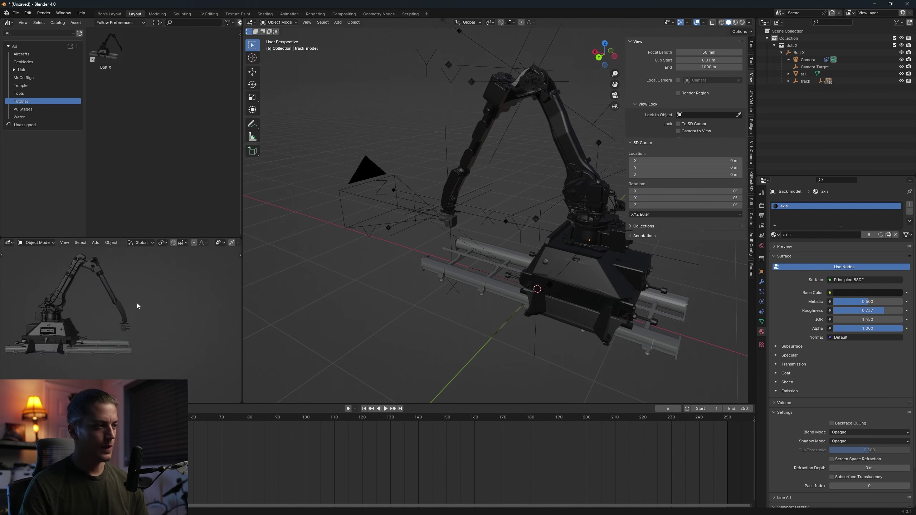
pyautogui.press('Home')
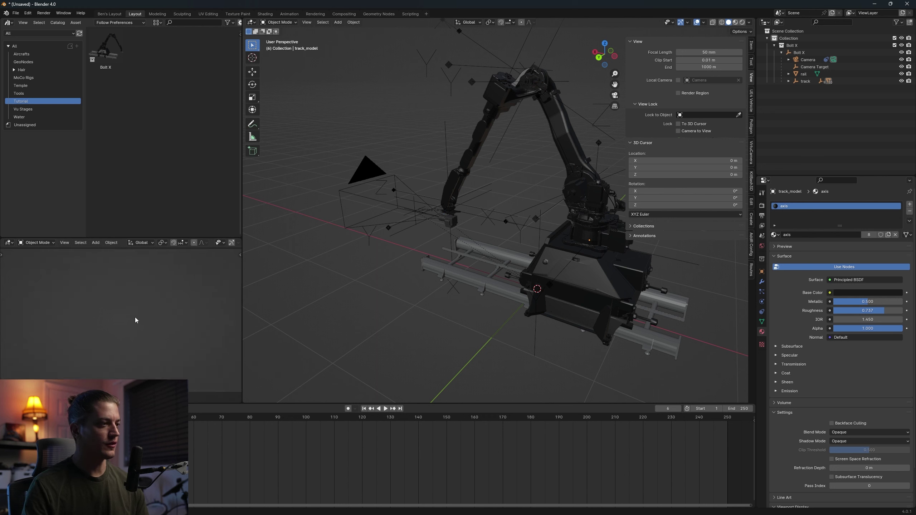
# Add a 2 m cube and move it about 5.95 m along the X axis, in front of the rig's camera
pyautogui.hotkey('shift', 'a')
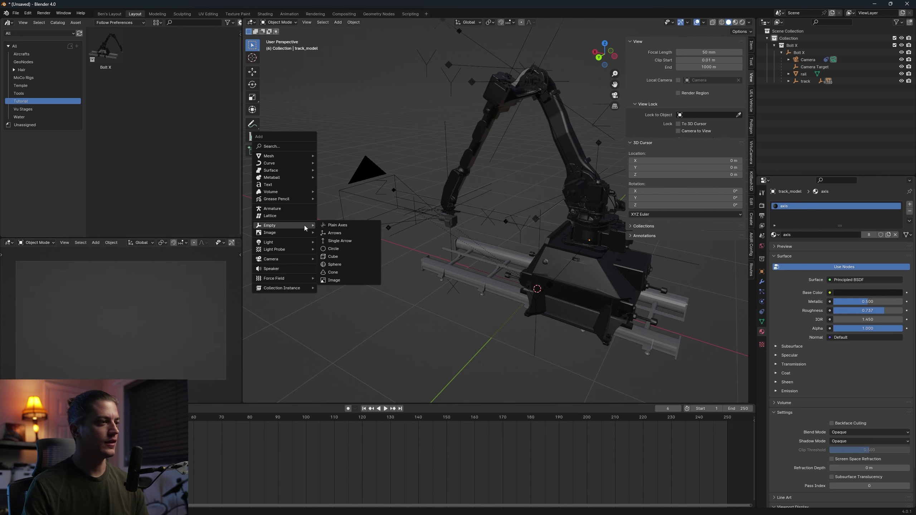
pyautogui.moveTo(289, 156)
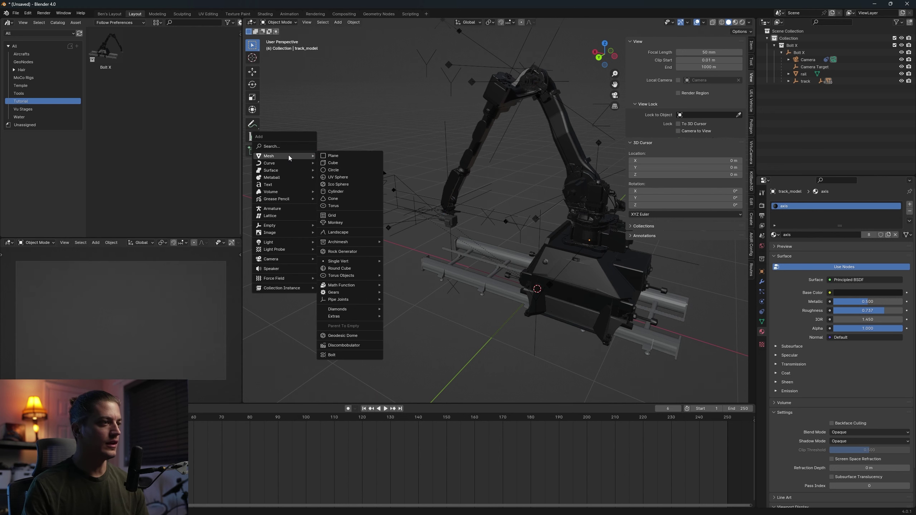
pyautogui.click(333, 164)
pyautogui.press('g')
pyautogui.press('x')
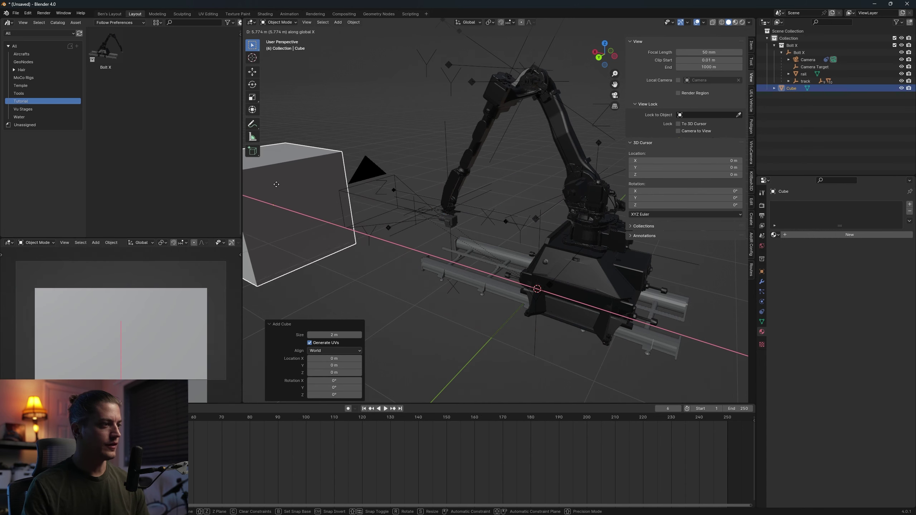
pyautogui.click(285, 194)
pyautogui.moveTo(284, 193); pyautogui.dragTo(436, 258, button='middle')
pyautogui.scroll(-3, 375, 236)
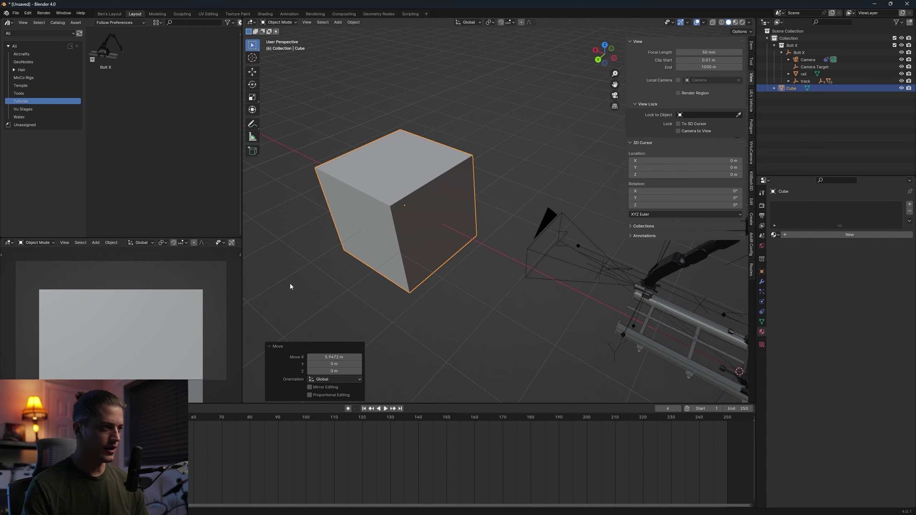
pyautogui.scroll(1, 171, 301)
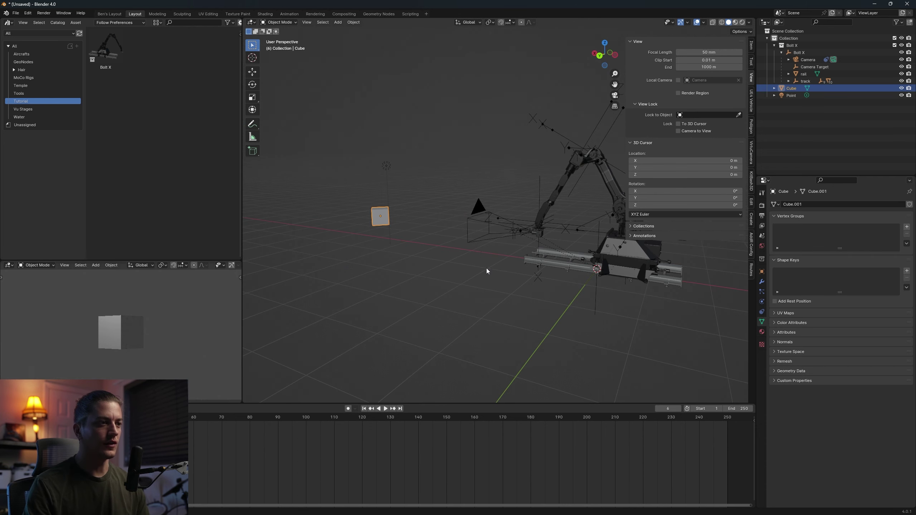
# Switch to Flair, move its window clear of the rig, and increase the Target position to about 459 cm
pyautogui.moveTo(487, 272); pyautogui.dragTo(522, 282, button='middle')
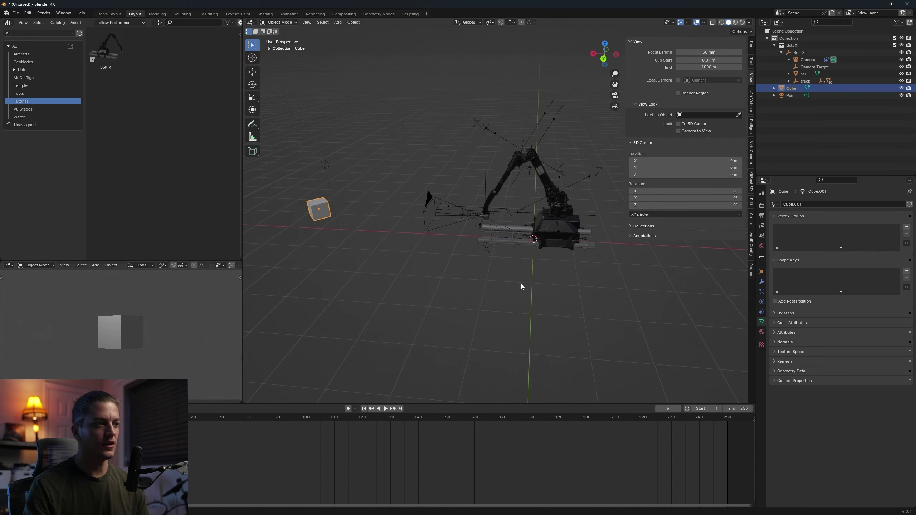
pyautogui.click(552, 508)
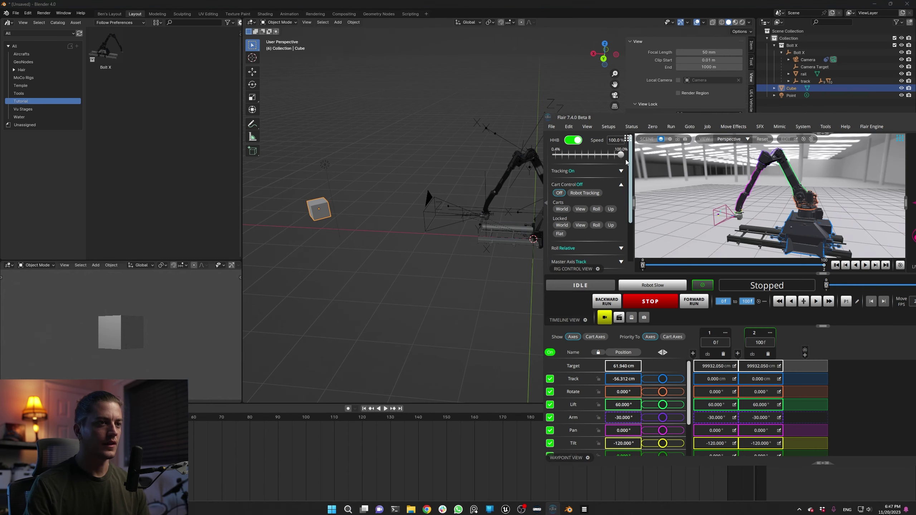
pyautogui.moveTo(663, 123); pyautogui.dragTo(757, 133)
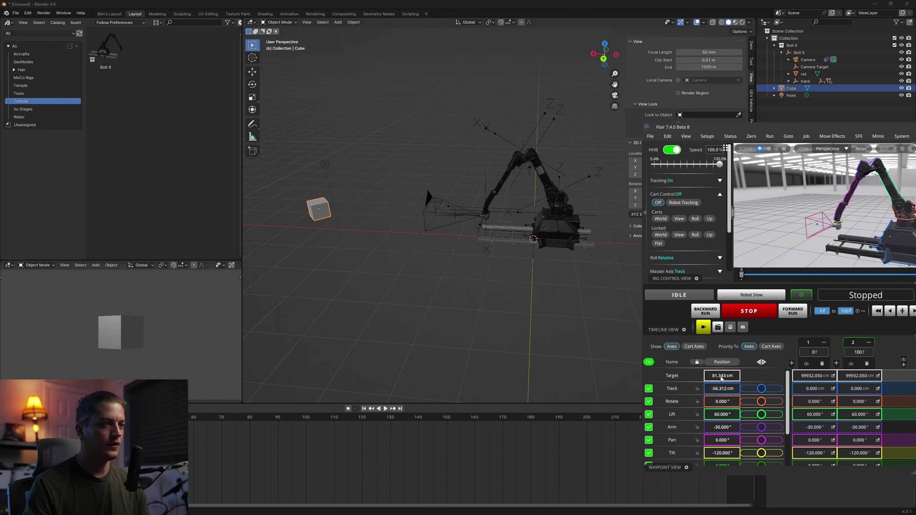
pyautogui.scroll(5, 721, 378)
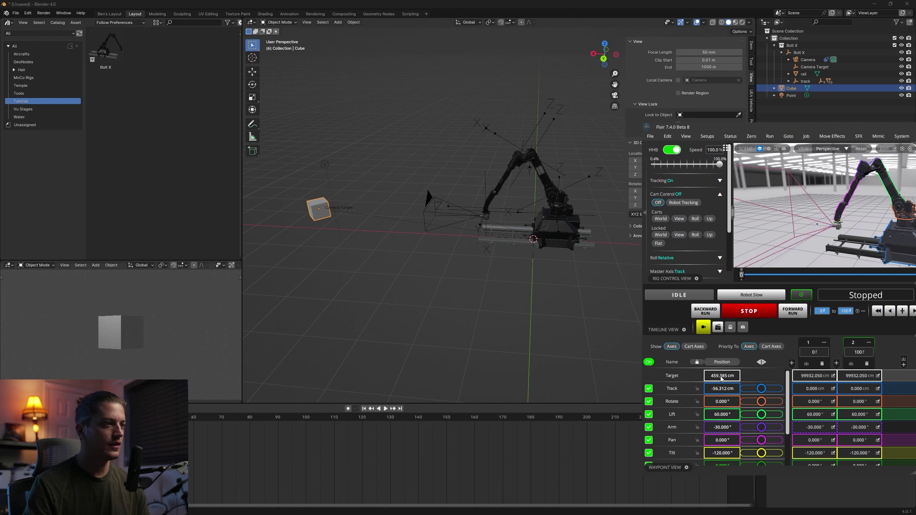
# With cart control on View, drive the camera to about 81 cm on Y Camera and raise Z Camera
pyautogui.click(677, 220)
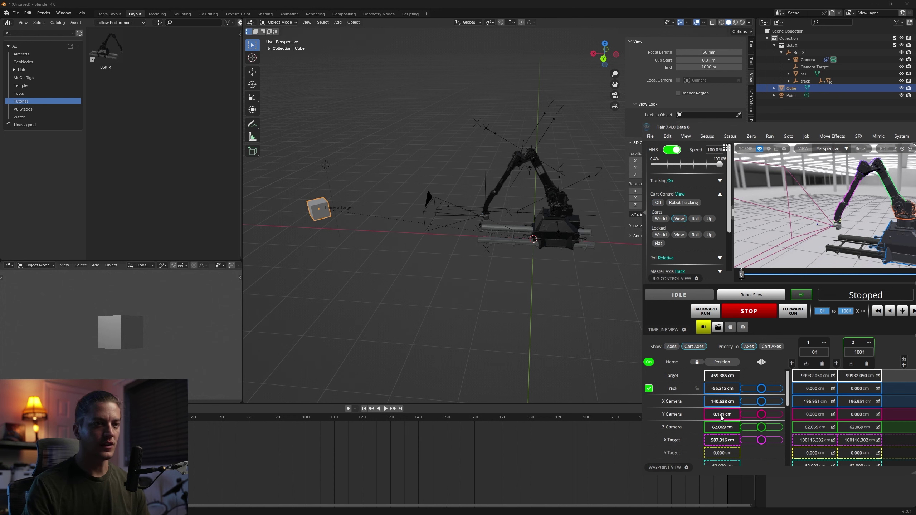
pyautogui.scroll(5, 721, 416)
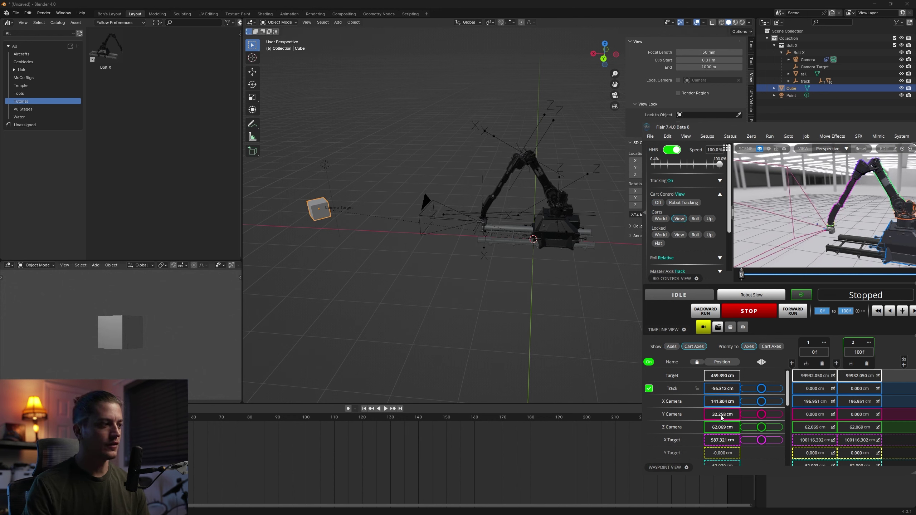
pyautogui.scroll(5, 720, 415)
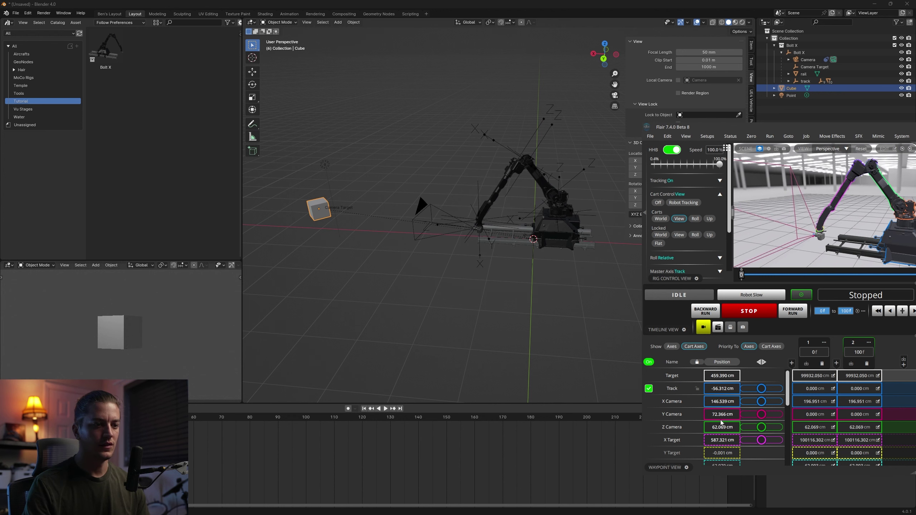
pyautogui.scroll(3, 722, 427)
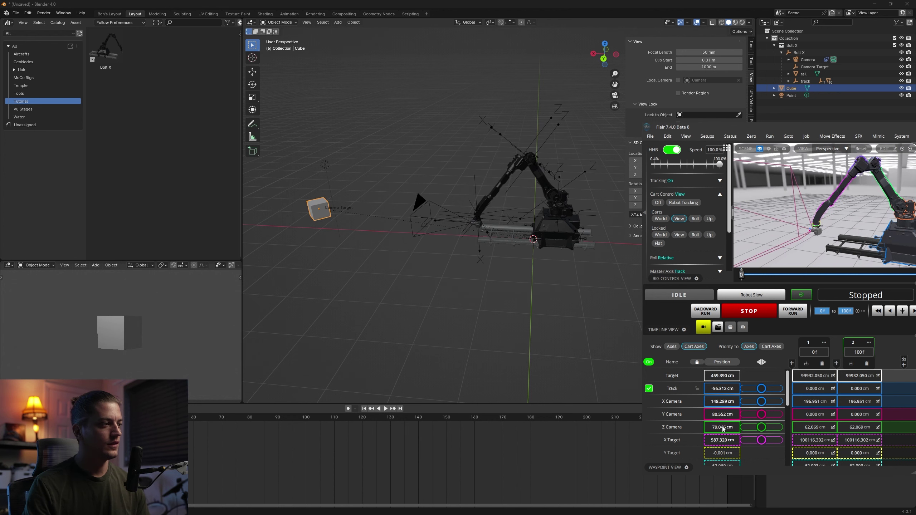
pyautogui.moveTo(559, 318); pyautogui.dragTo(479, 278, button='middle')
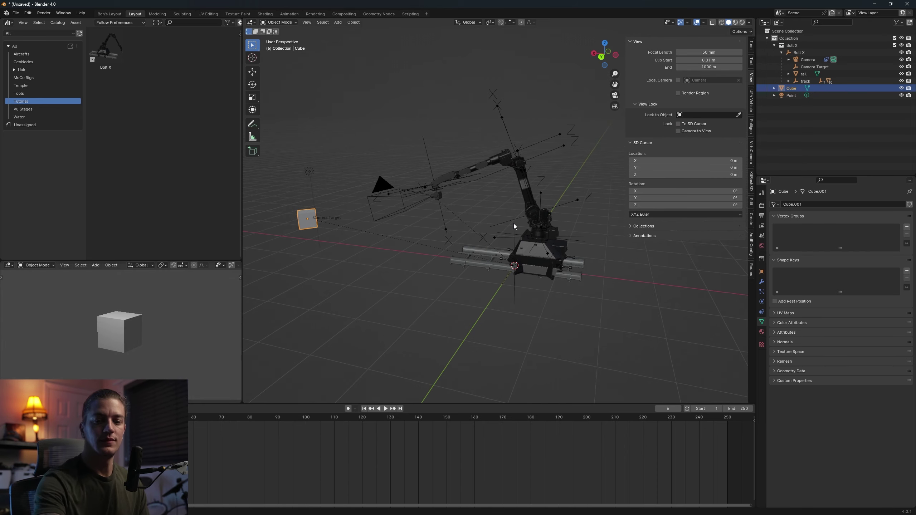